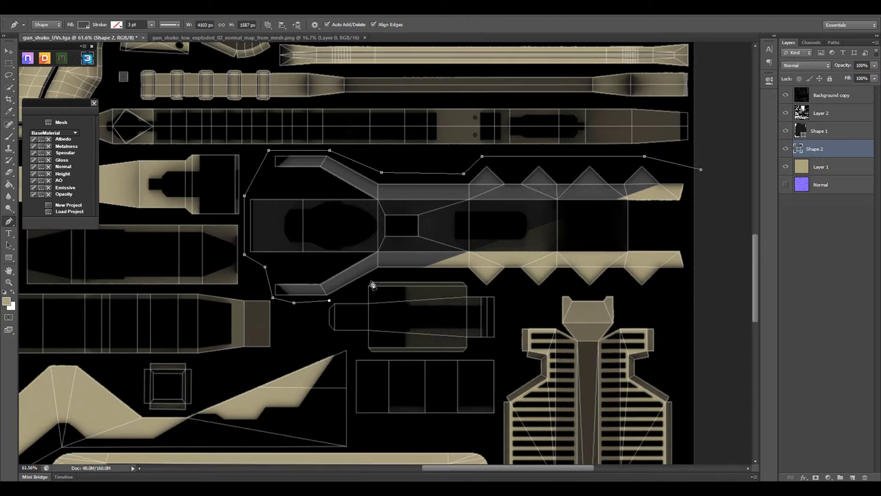
# - Duplicate the Shape 2 panel layer and zoom in on the ribbed bar
pyautogui.hotkey('ctrl', '-')
pyautogui.hotkey('ctrl', '-')
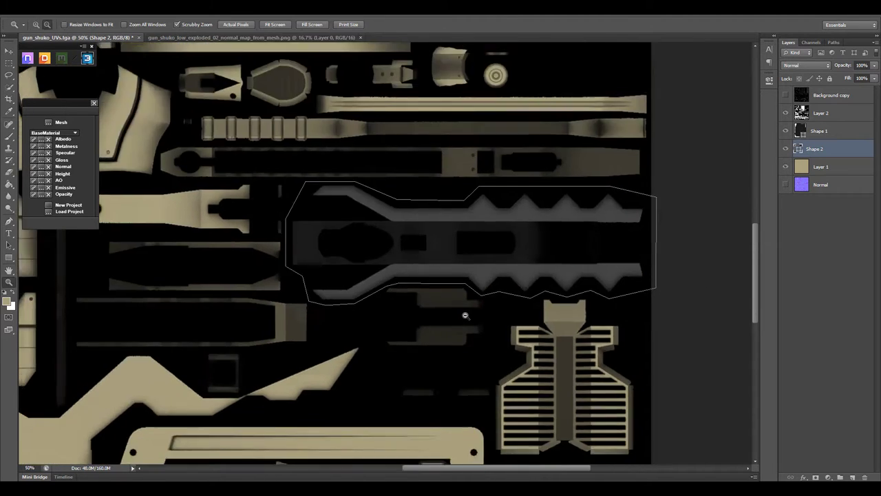
pyautogui.click(826, 251)
pyautogui.press('z')
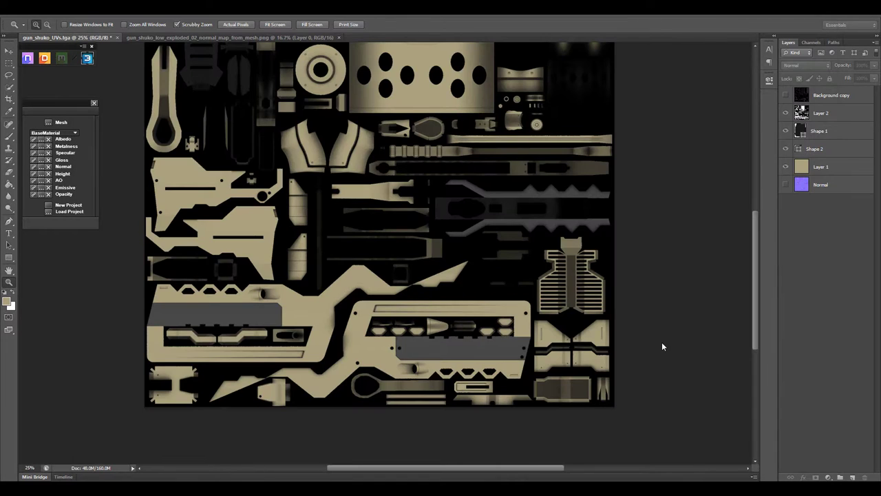
pyautogui.moveTo(533, 239)
pyautogui.mouseDown()
pyautogui.moveTo(560, 230)
pyautogui.moveTo(522, 253)
pyautogui.mouseUp()
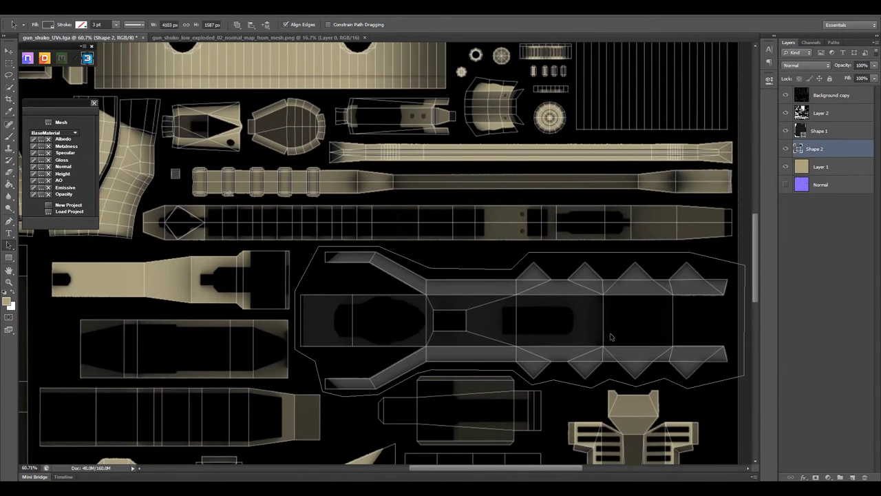
pyautogui.hotkey('ctrl', '0')
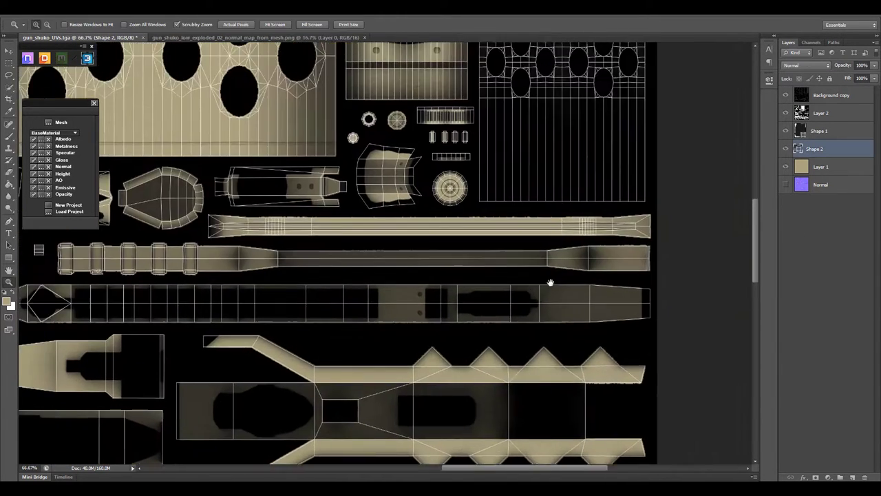
pyautogui.hotkey('ctrl', 'j')
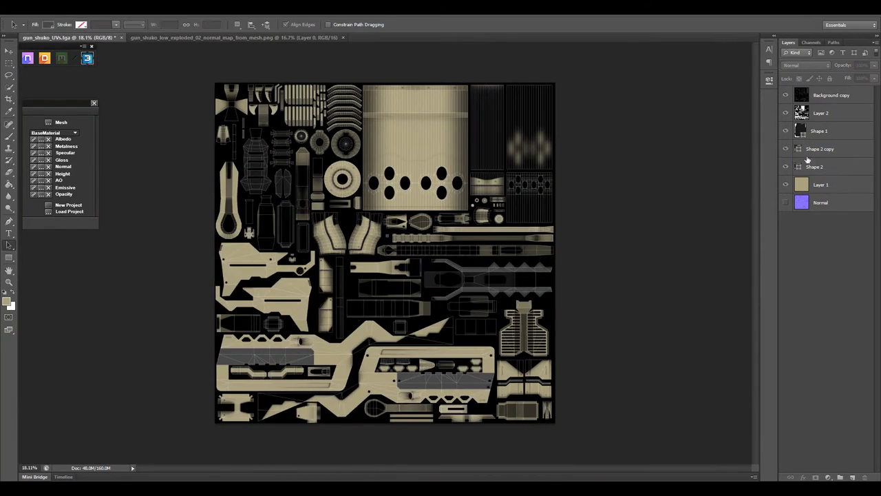
pyautogui.press('z')
pyautogui.click(264, 300)
pyautogui.moveTo(264, 299); pyautogui.dragTo(537, 325)
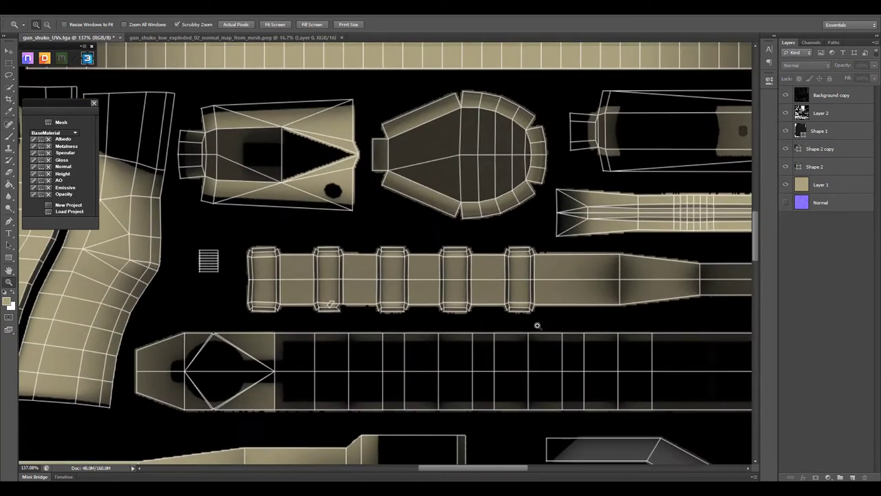
# - Draw a six-point Pen shape covering the ribbed bar
pyautogui.click(620, 246)
pyautogui.click(619, 313)
pyautogui.click(528, 321)
pyautogui.click(241, 318)
pyautogui.click(233, 292)
pyautogui.click(239, 235)
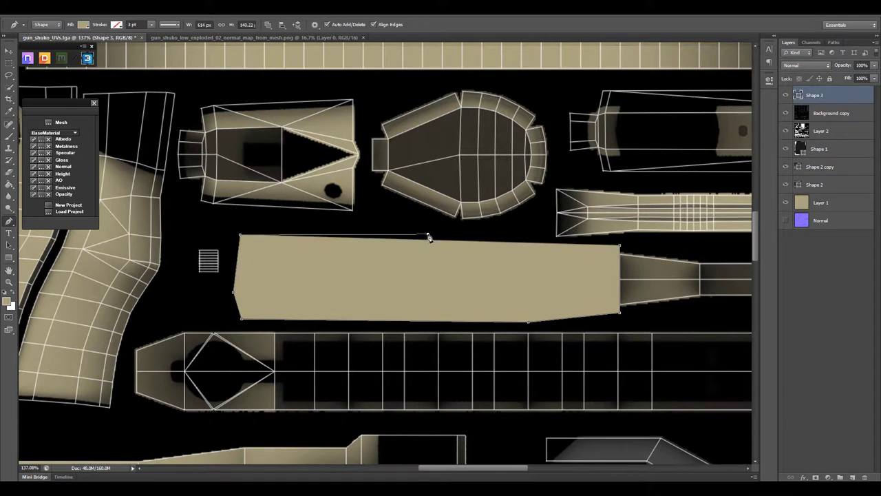
# - Merge the new Shape 3 into Shape 2 copy, then hide Background copy and Shape 2
pyautogui.moveTo(835, 114); pyautogui.dragTo(821, 173)
pyautogui.hotkey('ctrl', '0')
pyautogui.press('z')
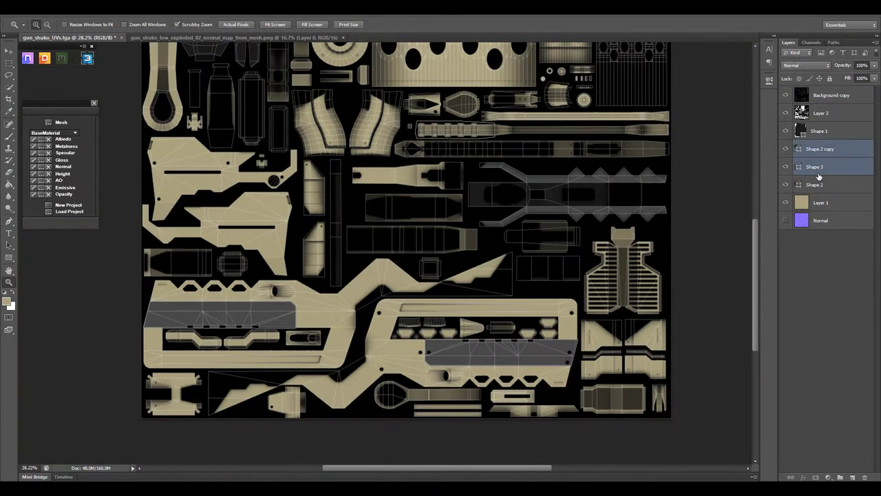
pyautogui.hotkey('ctrl', 'e')
pyautogui.click(785, 95)
pyautogui.click(785, 166)
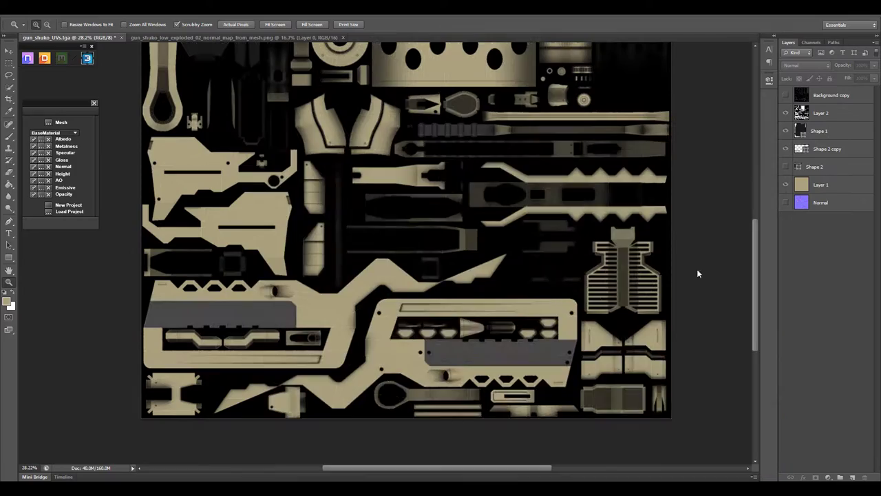
pyautogui.scroll(5, 557, 125)
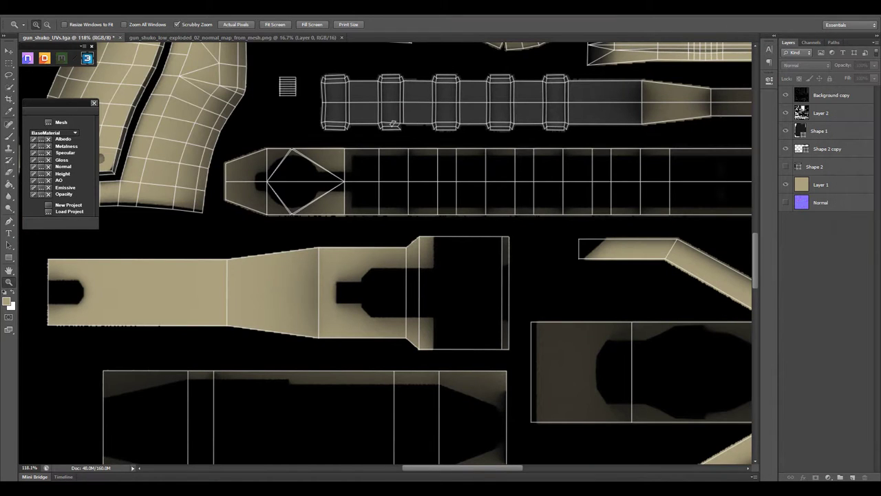
pyautogui.scroll(3, 500, 282)
pyautogui.click(816, 166)
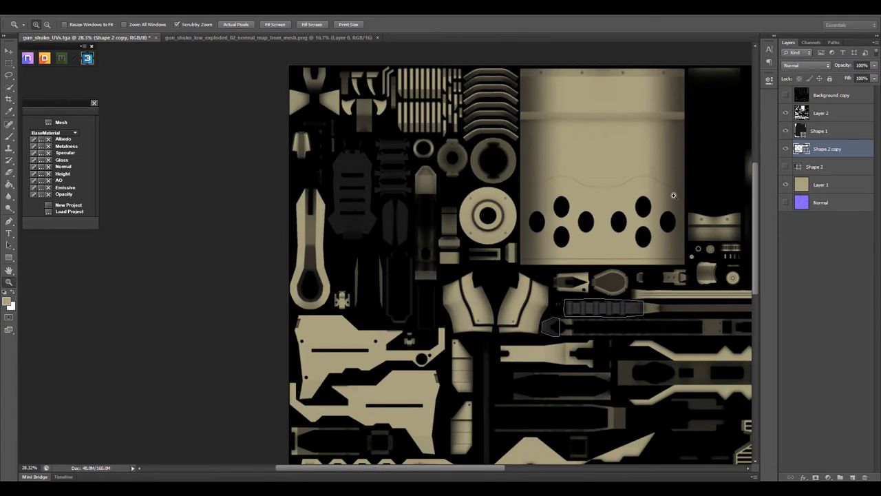
pyautogui.scroll(2, 673, 196)
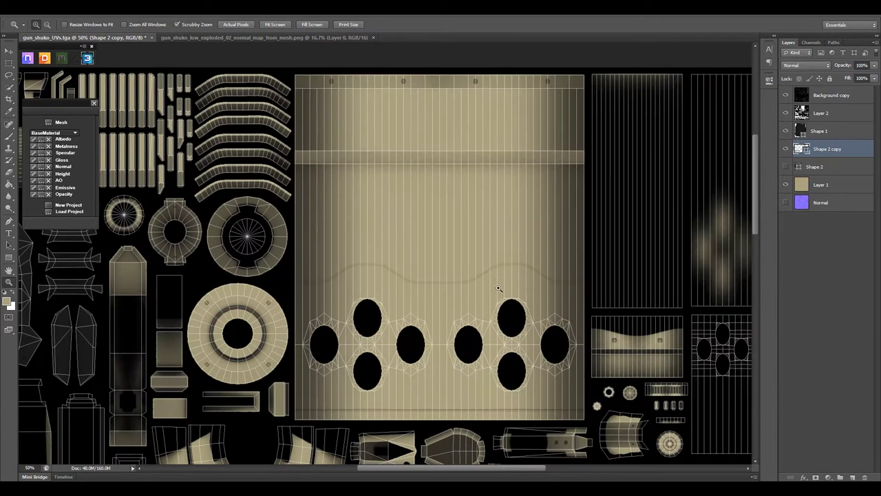
pyautogui.press('u')
# - Remove the grey rectangle drawn over the oval-holed panel
pyautogui.moveTo(582, 414); pyautogui.dragTo(582, 415)
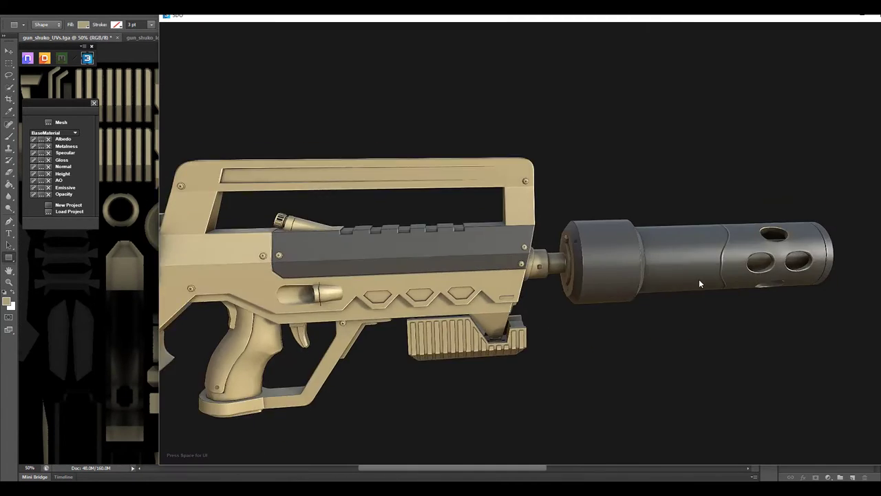
pyautogui.press('Escape')
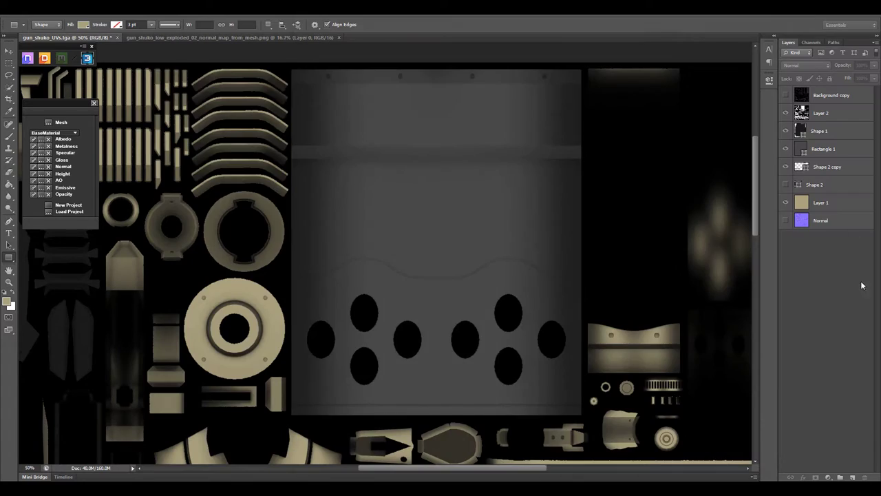
pyautogui.moveTo(468, 290); pyautogui.dragTo(491, 290)
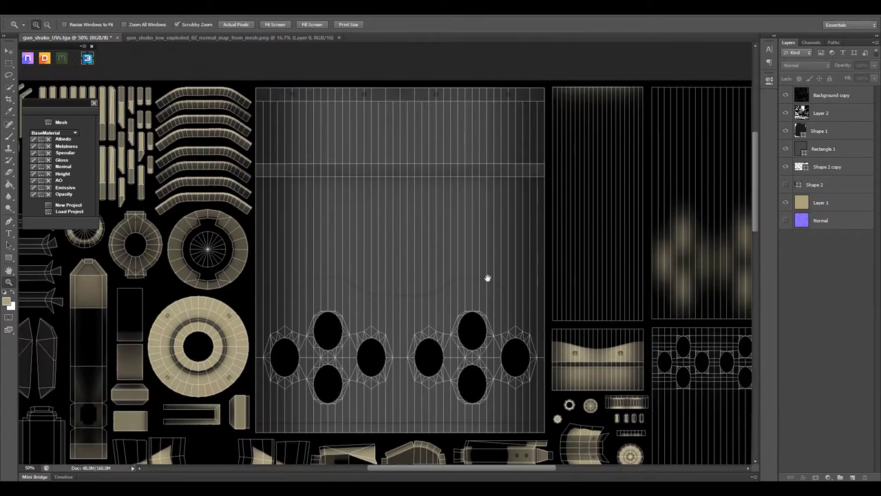
pyautogui.press('a')
pyautogui.click(469, 289)
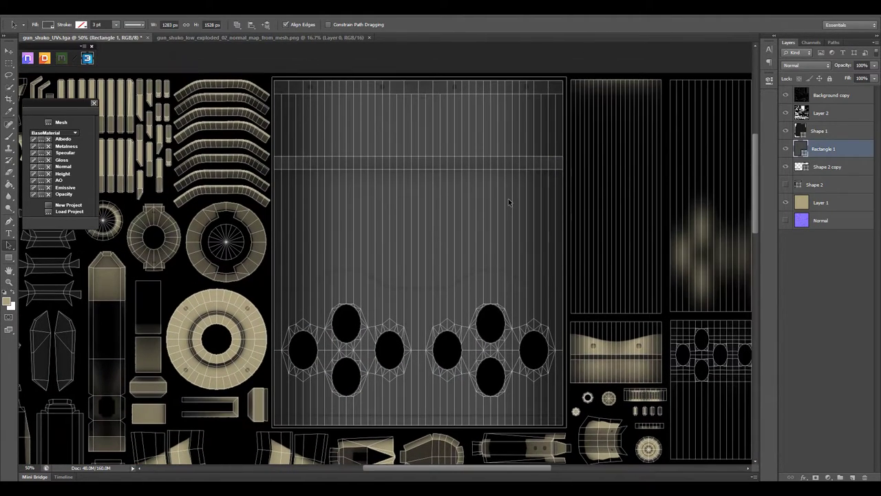
pyautogui.press('Delete')
# - Trace the wavy line with the Pen to give the dark grey shape a wave edge
pyautogui.press('z')
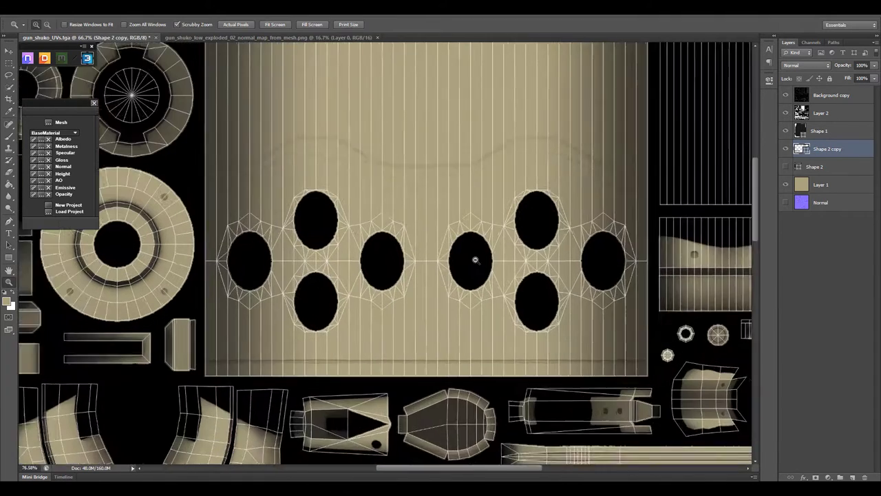
pyautogui.moveTo(473, 256); pyautogui.dragTo(543, 265)
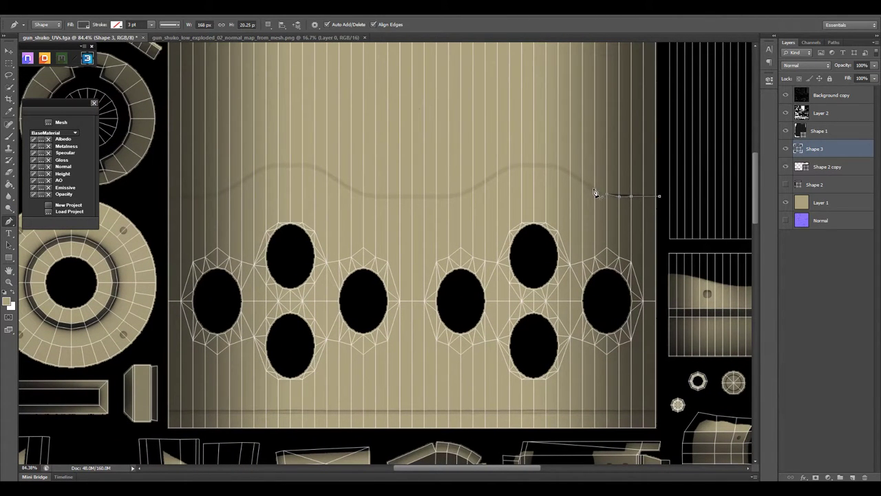
pyautogui.scroll(3, 505, 175)
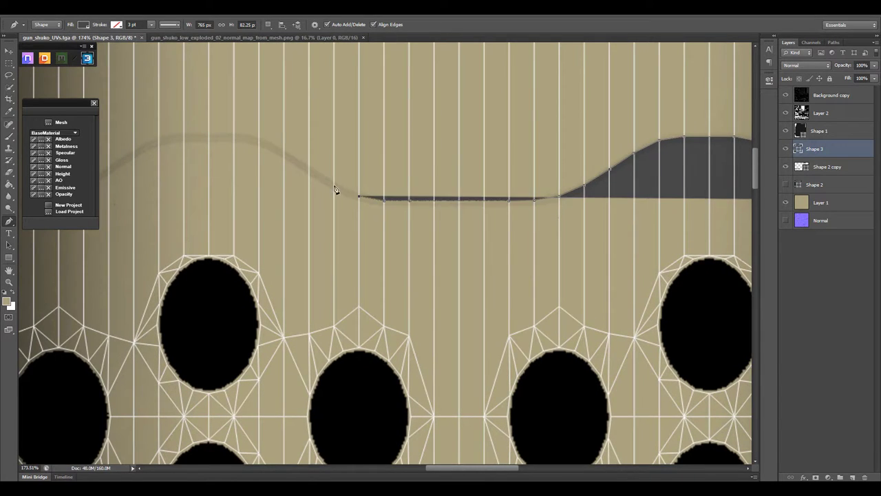
pyautogui.moveTo(335, 190); pyautogui.dragTo(577, 226)
pyautogui.click(451, 206)
pyautogui.click(425, 220)
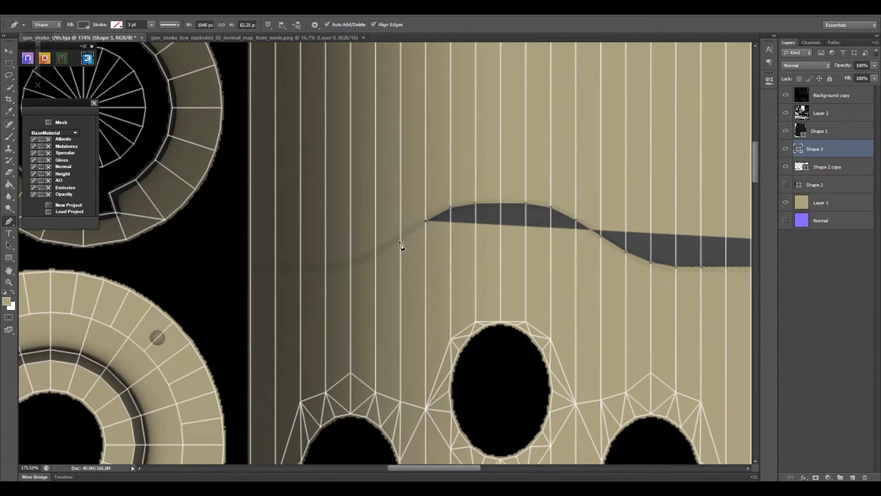
pyautogui.click(400, 236)
pyautogui.click(376, 251)
# - Hide the wireframe and check the wave-edged panel at the gun's muzzle in 3DO
pyautogui.scroll(-3, 244, 271)
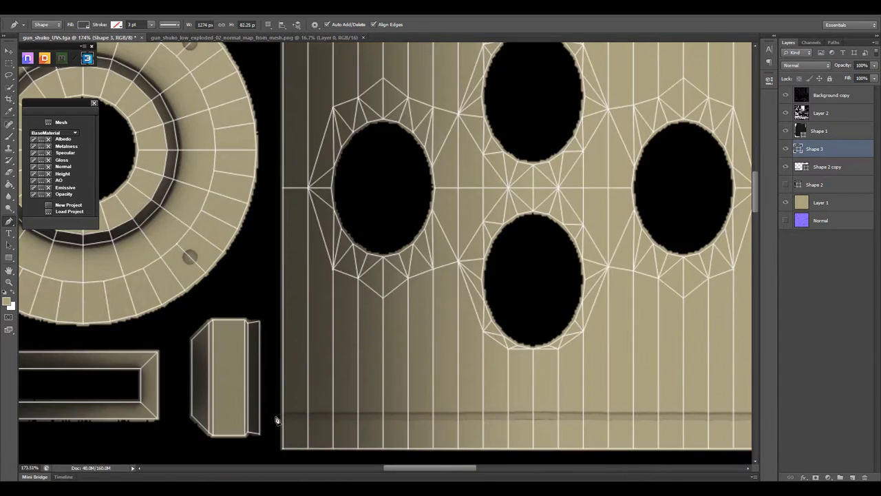
pyautogui.scroll(-3, 244, 271)
pyautogui.press('z')
pyautogui.click(785, 95)
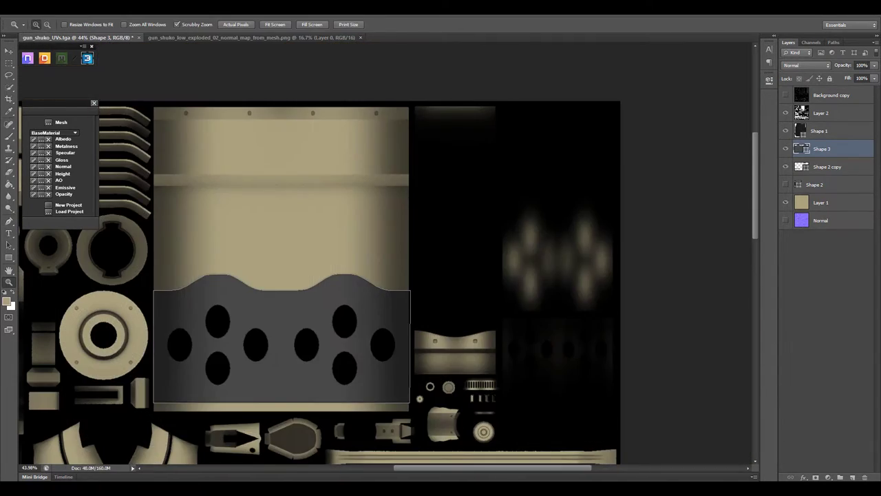
pyautogui.click(86, 58)
pyautogui.scroll(-3, 581, 307)
pyautogui.moveTo(594, 270); pyautogui.dragTo(564, 276)
pyautogui.scroll(3, 564, 279)
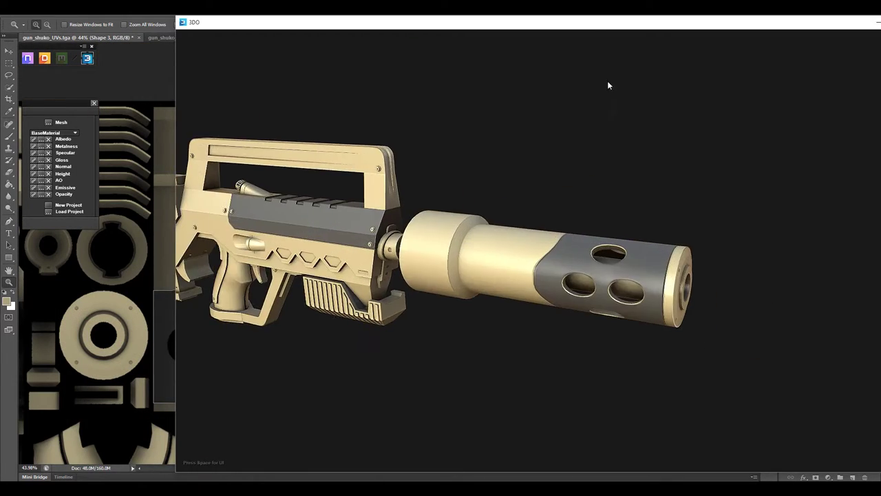
# - Draw a rectangle over the oval-holed panel, place it below Shape 3, and confirm its fill
pyautogui.press('p')
pyautogui.moveTo(582, 397); pyautogui.dragTo(582, 397)
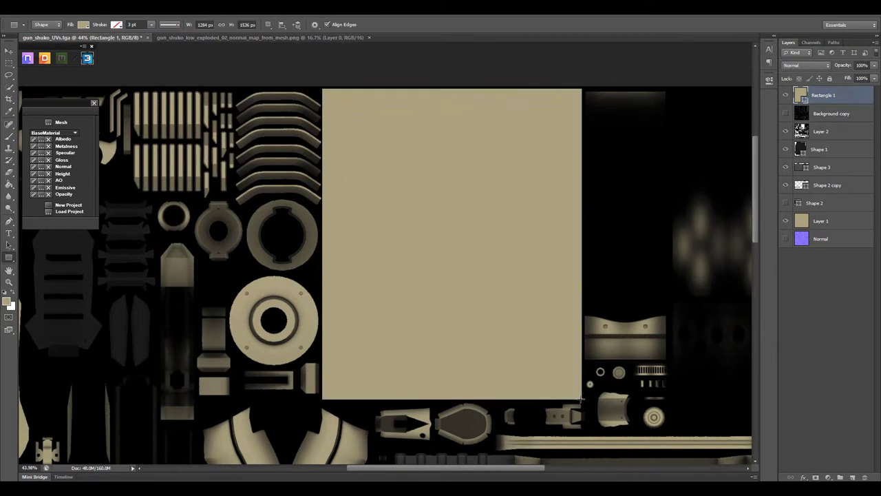
pyautogui.moveTo(823, 95); pyautogui.dragTo(822, 162)
pyautogui.doubleClick(800, 166)
pyautogui.write('505050')
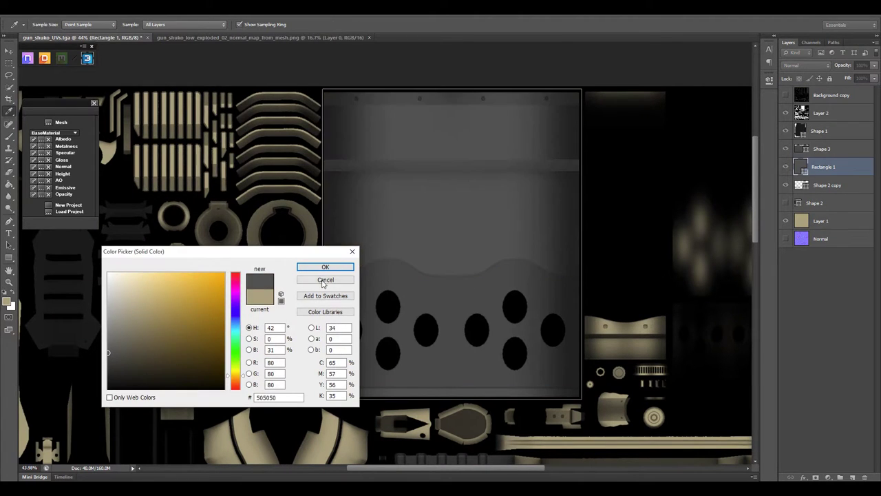
pyautogui.press('Return')
pyautogui.press('z')
pyautogui.hotkey('ctrl', '-')
# - Adjust the Shape 3 and Shape 2 copy fills, settling on 646464 grey
pyautogui.doubleClick(801, 149)
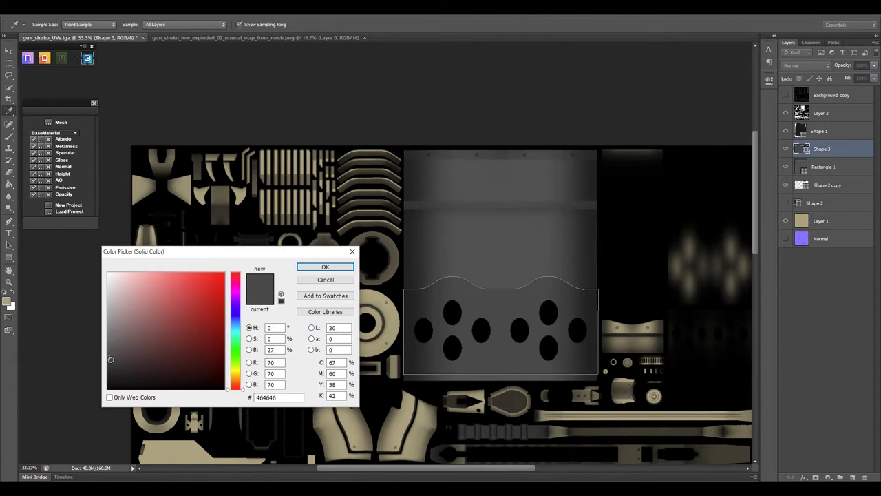
pyautogui.moveTo(104, 353); pyautogui.dragTo(103, 341)
pyautogui.press('Return')
pyautogui.scroll(-5, 427, 276)
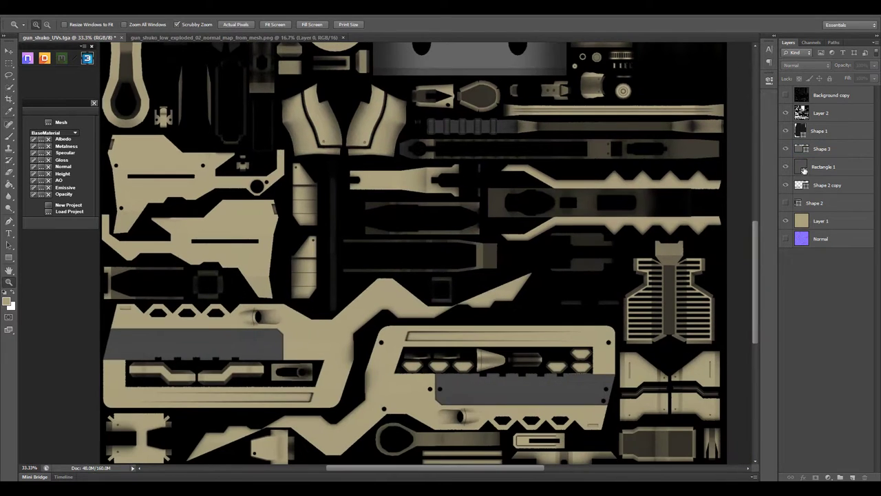
pyautogui.doubleClick(801, 184)
pyautogui.click(102, 338)
pyautogui.press('Return')
pyautogui.scroll(4, 535, 350)
pyautogui.doubleClick(801, 149)
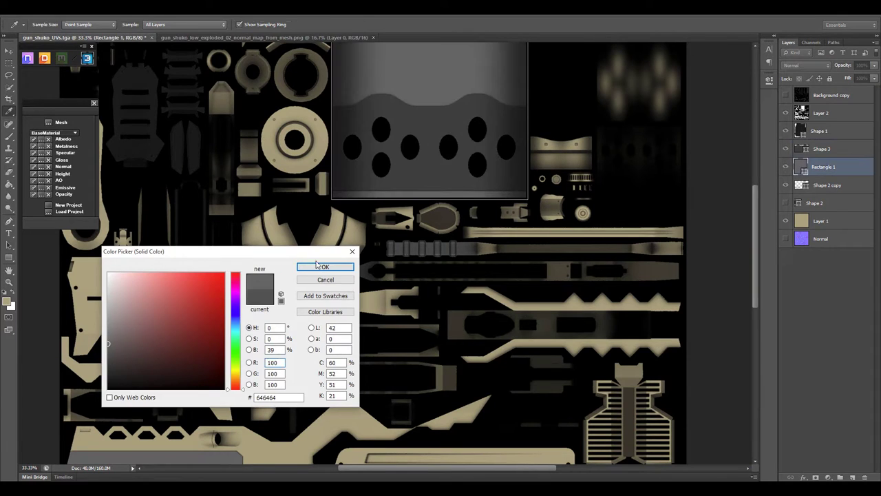
pyautogui.press('Return')
# - Preview the gun in 3DO, then merge the copied shape into Rectangle 1
pyautogui.click(87, 58)
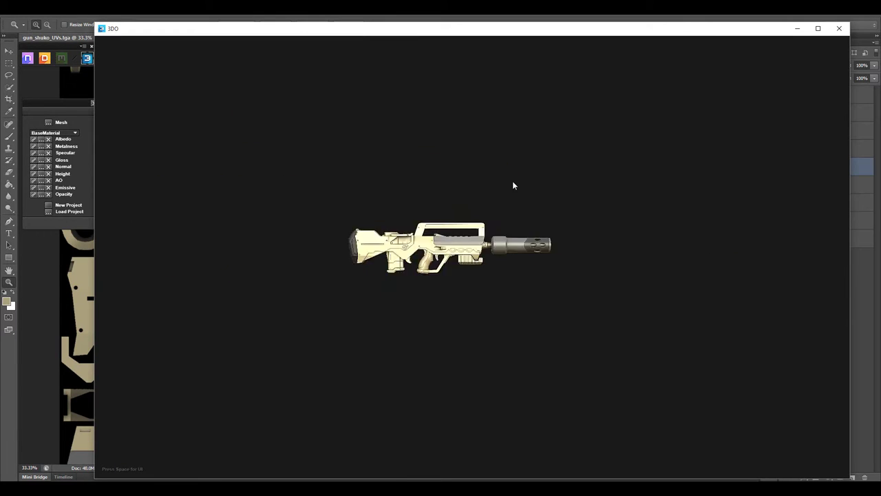
pyautogui.press('Escape')
pyautogui.hotkey('ctrl', 'e')
pyautogui.doubleClick(801, 167)
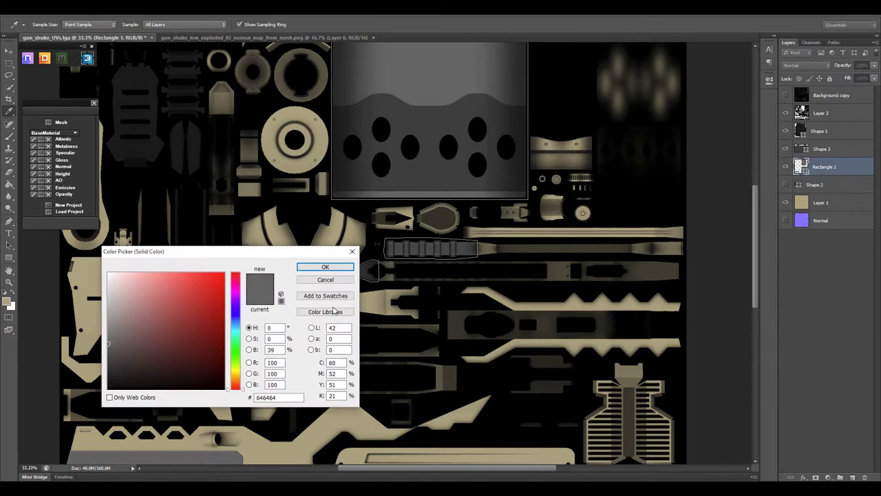
pyautogui.press('Return')
pyautogui.doubleClick(800, 149)
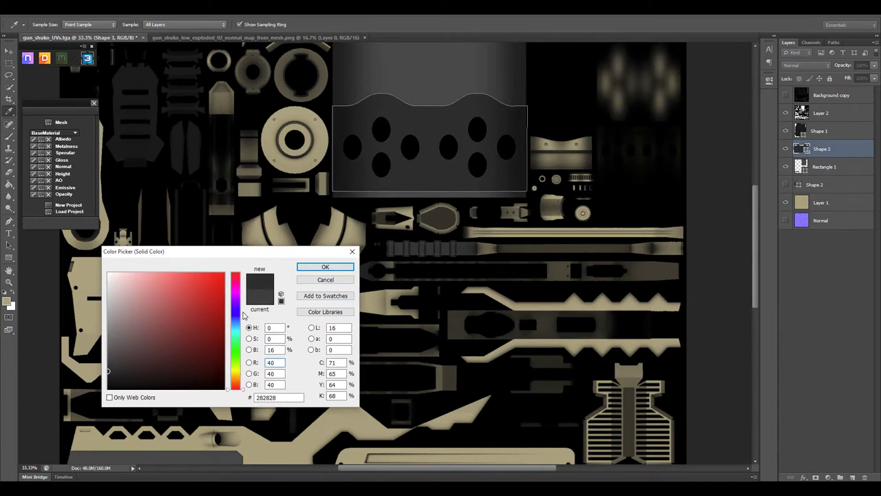
pyautogui.press('Return')
# - Darken Shape 3's grey and check it on the gun in 3DO
pyautogui.doubleClick(797, 135)
pyautogui.press('Escape')
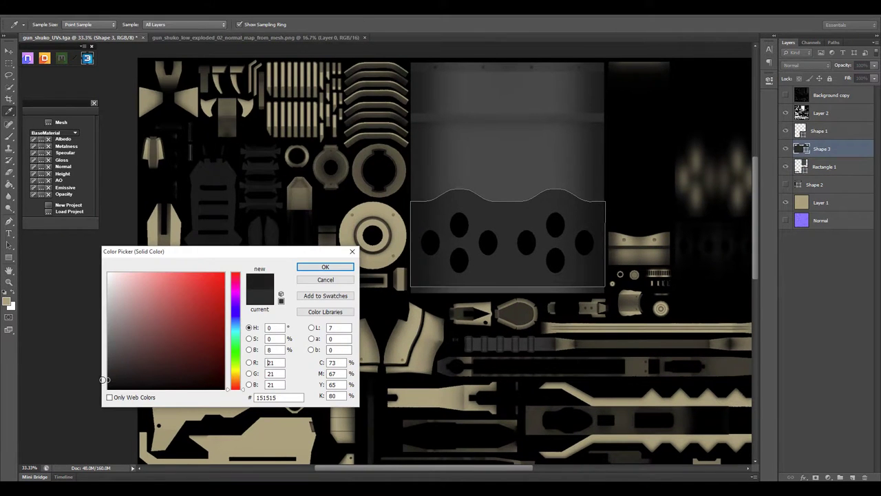
pyautogui.press('Return')
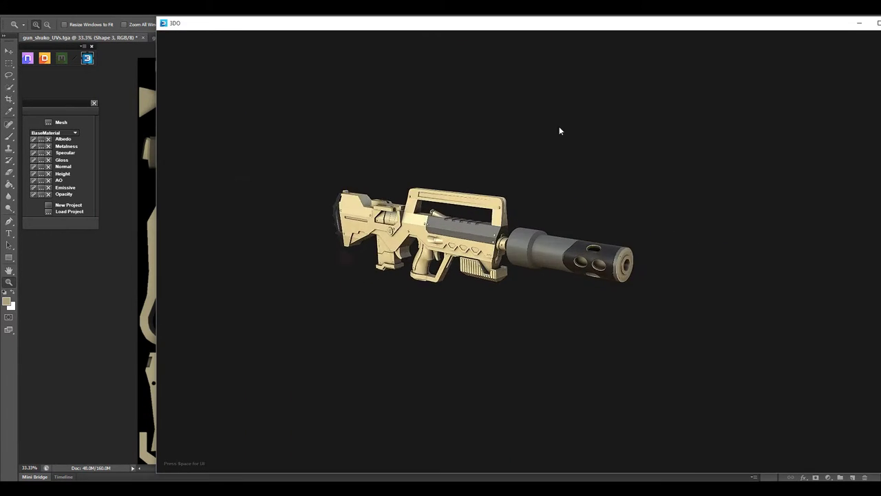
pyautogui.hotkey('alt', 'Tab')
# - Try tan b0a280 on Shape 3, then revert it to dark grey and preview in 3DO
pyautogui.doubleClick(801, 148)
pyautogui.click(372, 206)
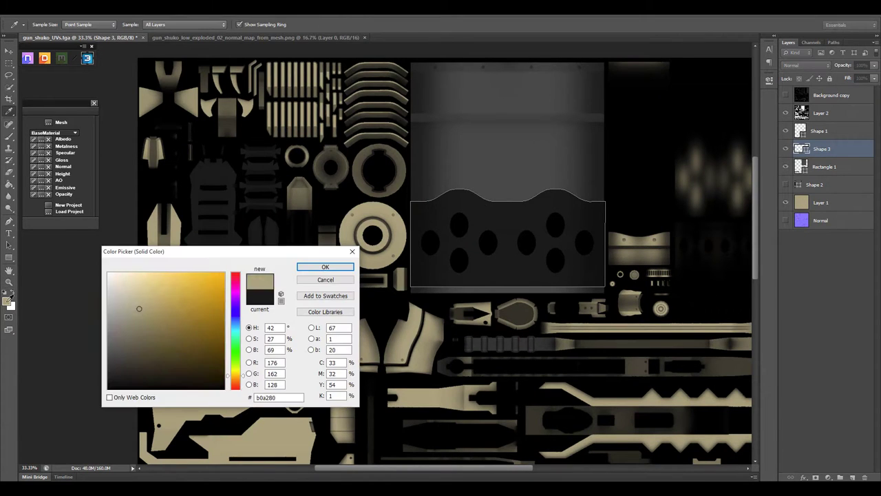
pyautogui.press('Return')
pyautogui.hotkey('alt', 'Tab')
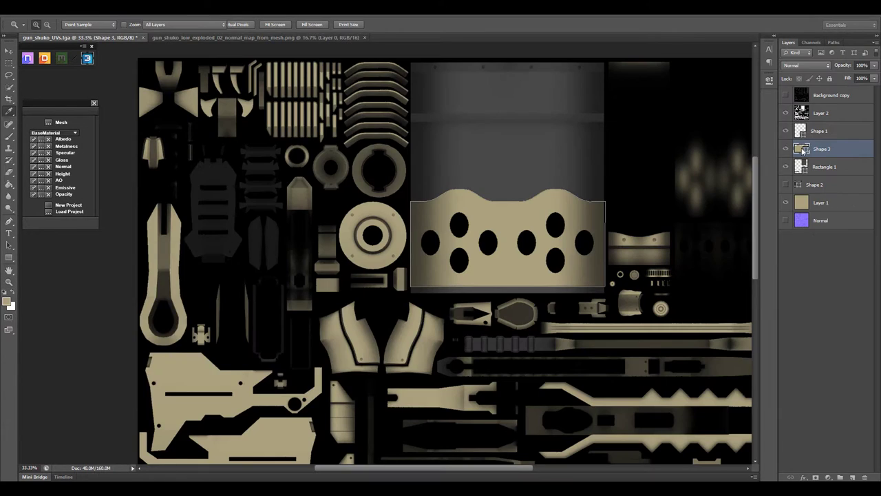
pyautogui.doubleClick(802, 150)
pyautogui.press('Return')
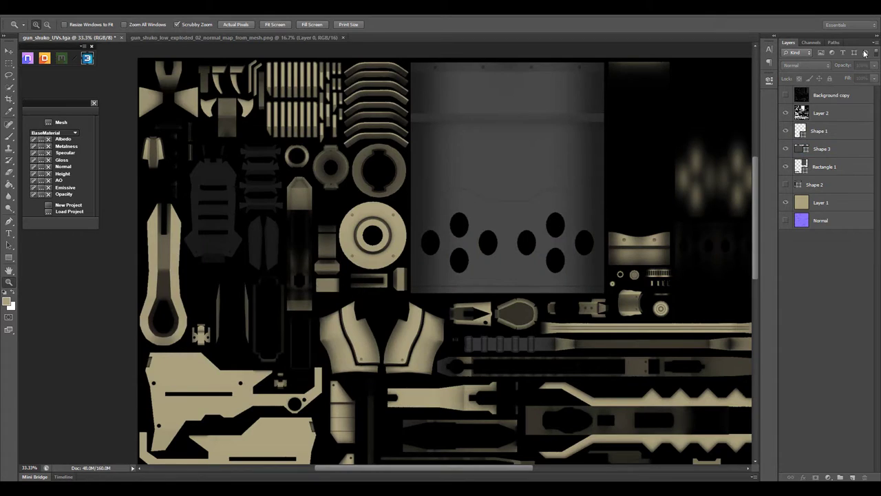
pyautogui.hotkey('alt', 'Tab')
pyautogui.hotkey('alt', 'Tab')
# - Stretch Rectangle 1's path edge and anchors over the curved strip UVs above the rings
pyautogui.moveTo(573, 289); pyautogui.dragTo(513, 343)
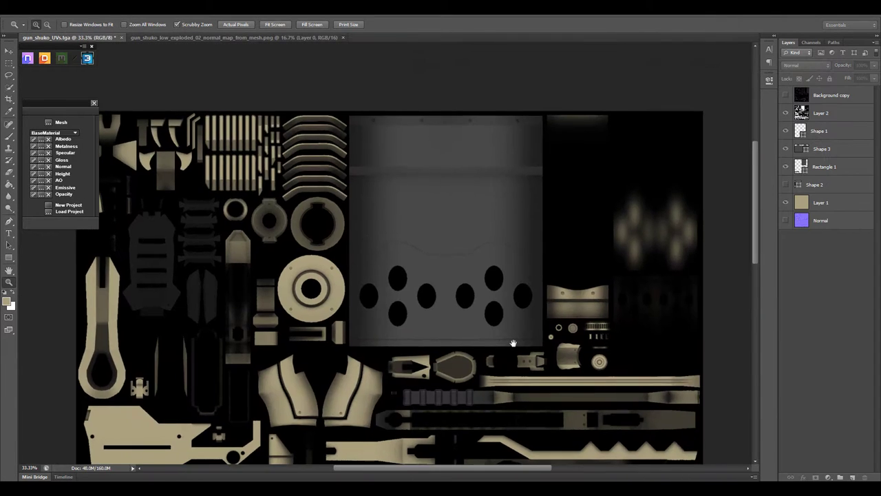
pyautogui.scroll(2, 513, 343)
pyautogui.scroll(2, 567, 233)
pyautogui.press('a')
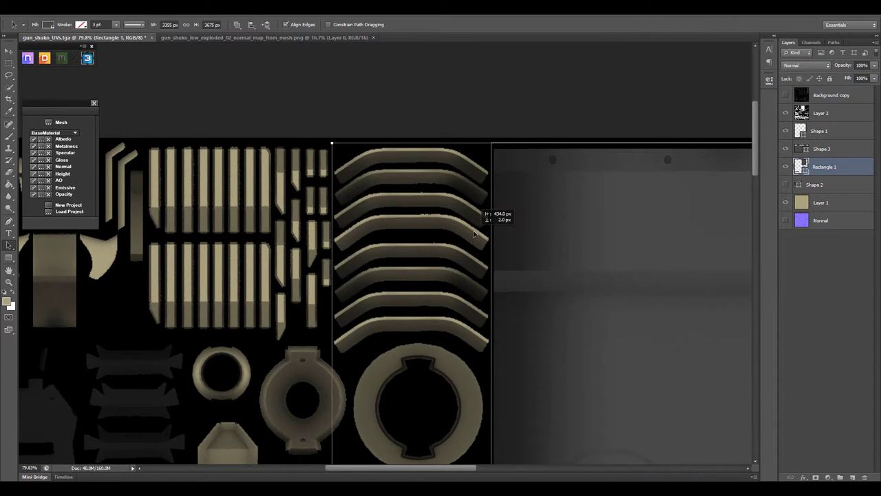
pyautogui.scroll(-3, 473, 234)
pyautogui.moveTo(403, 194); pyautogui.dragTo(437, 226)
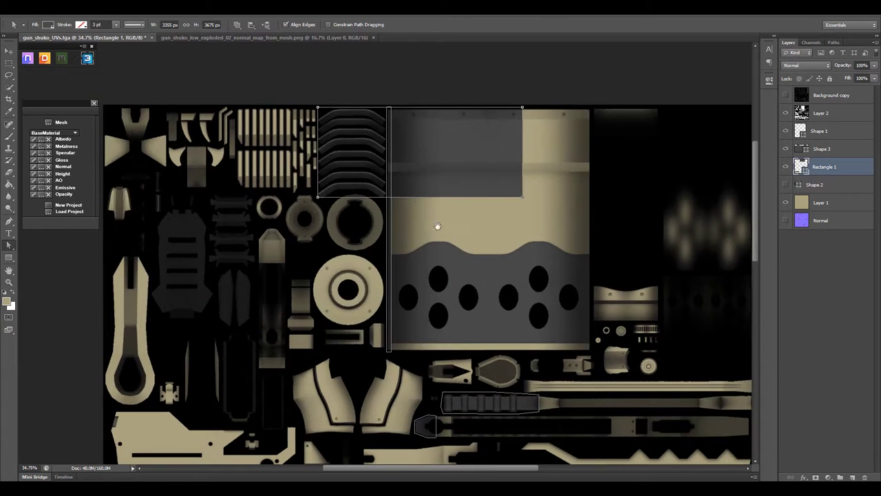
pyautogui.scroll(5, 594, 242)
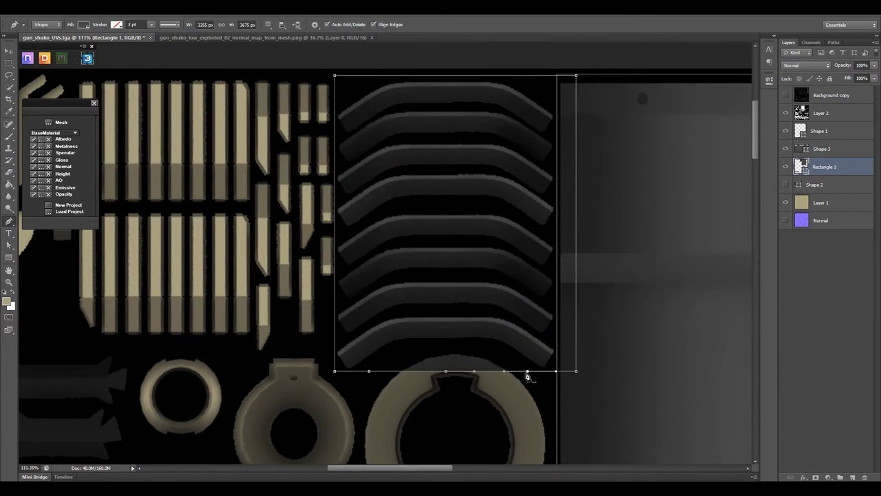
pyautogui.scroll(-2, 528, 282)
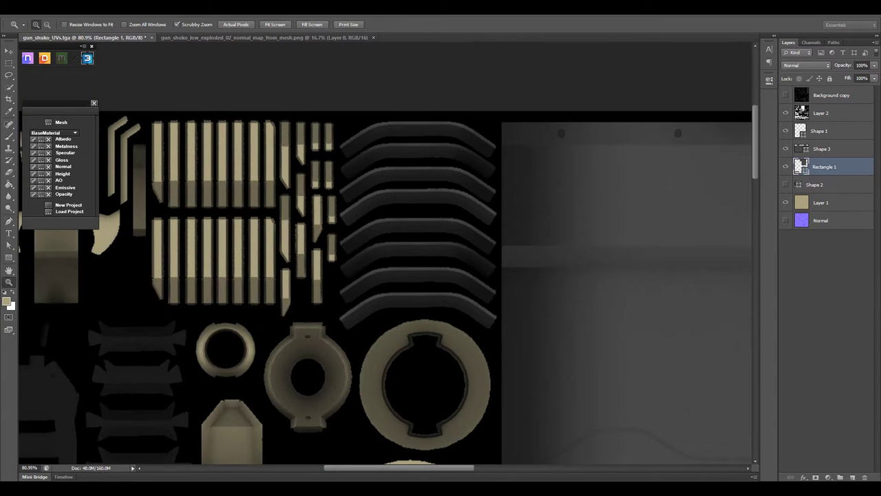
pyautogui.scroll(-3, 744, 379)
pyautogui.scroll(3, 409, 309)
pyautogui.press('a')
pyautogui.click(409, 309)
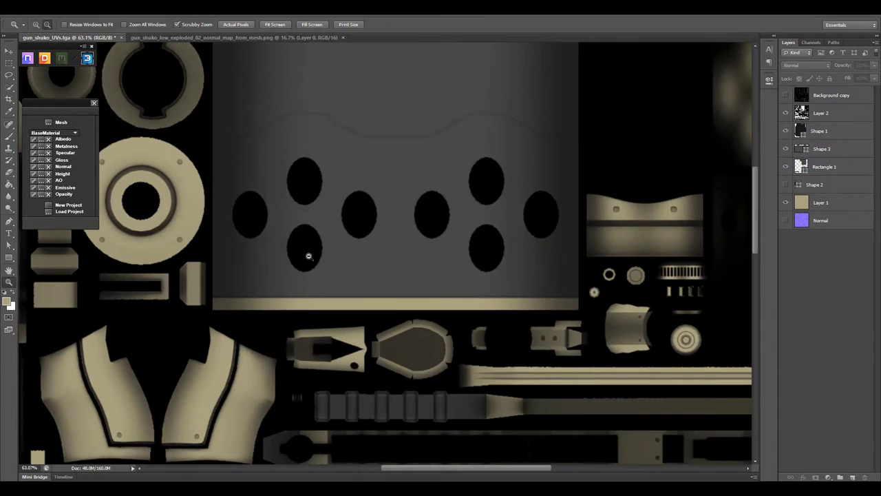
# - Draw Ellipse 1 over the muzzle ring's hole, tuck it under the dark ring, and check in 3DO
pyautogui.scroll(3, 634, 189)
pyautogui.scroll(3, 452, 305)
pyautogui.scroll(2, 412, 157)
pyautogui.press('p')
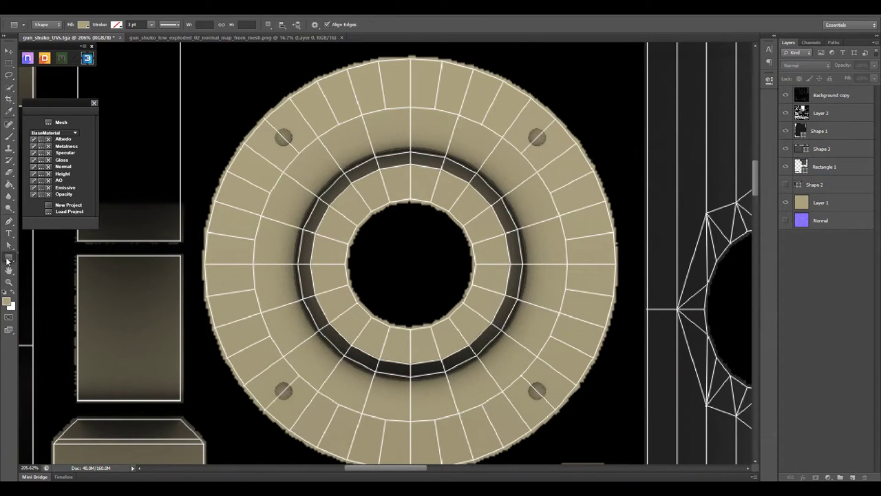
pyautogui.moveTo(529, 375); pyautogui.dragTo(527, 377)
pyautogui.press('v')
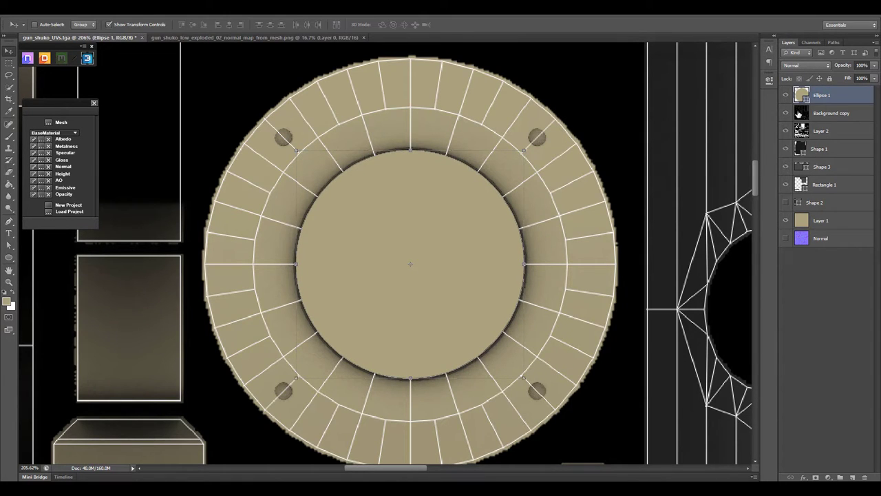
pyautogui.moveTo(798, 114); pyautogui.dragTo(799, 175)
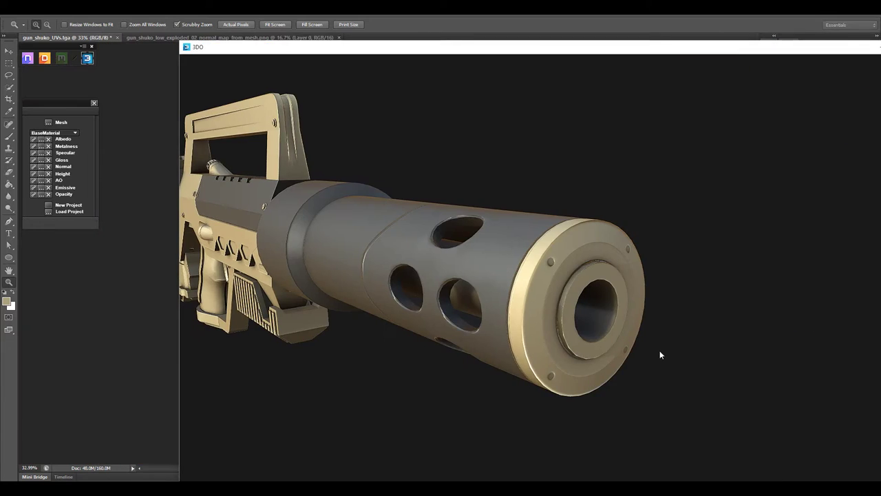
pyautogui.moveTo(659, 351)
pyautogui.mouseDown()
pyautogui.moveTo(541, 304)
pyautogui.moveTo(719, 342)
pyautogui.moveTo(767, 342)
pyautogui.moveTo(635, 340)
pyautogui.moveTo(660, 326)
pyautogui.moveTo(651, 151)
pyautogui.mouseUp()
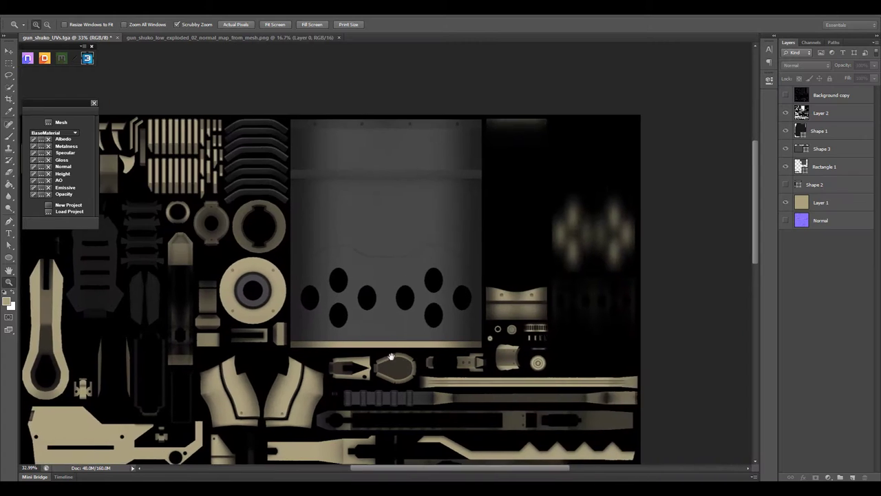
pyautogui.hotkey('ctrl', '+')
# - Select Rectangle 1's path to check its bounds over the barrel panel, then zoom out
pyautogui.moveTo(532, 269); pyautogui.dragTo(525, 275)
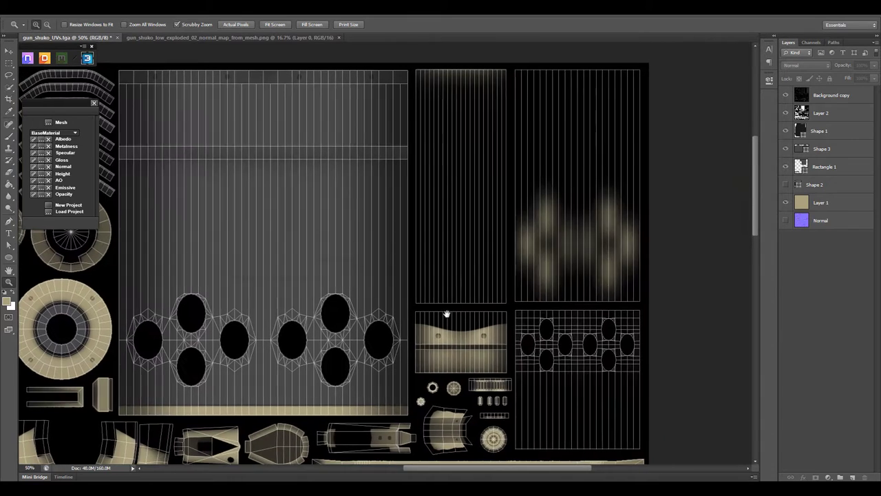
pyautogui.moveTo(446, 314); pyautogui.dragTo(386, 344)
pyautogui.press('a')
pyautogui.click(333, 244)
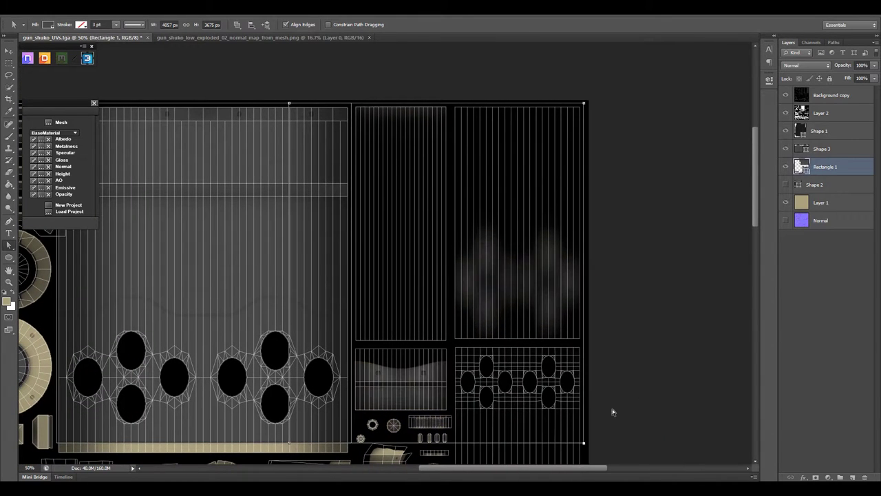
pyautogui.scroll(-3, 613, 411)
pyautogui.moveTo(620, 358); pyautogui.dragTo(226, 422)
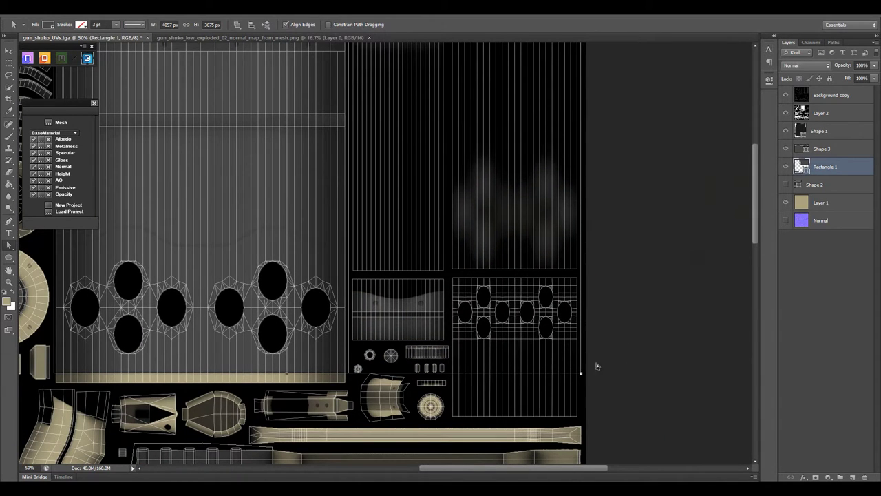
pyautogui.scroll(5, 347, 219)
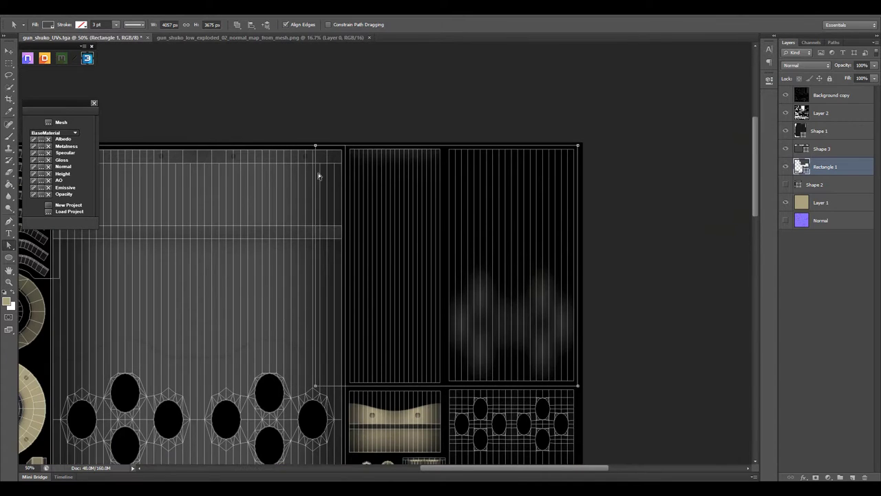
pyautogui.scroll(-1, 613, 283)
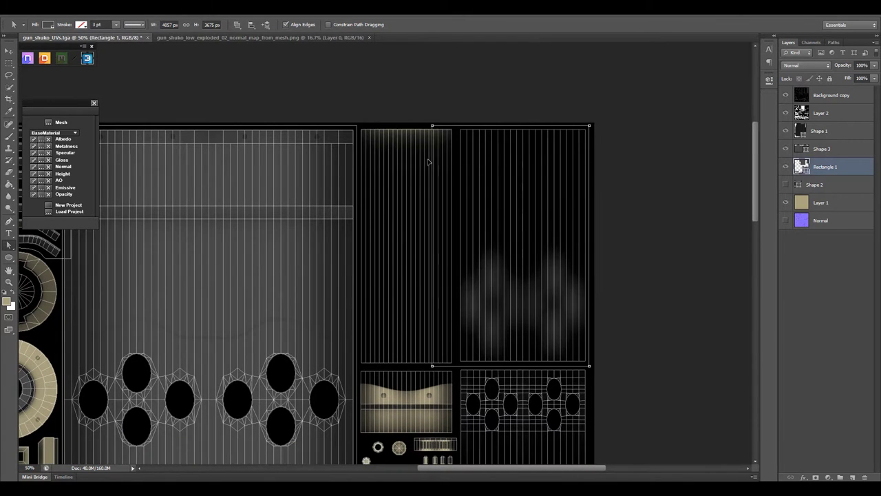
pyautogui.click(794, 307)
pyautogui.hotkey('ctrl', '-')
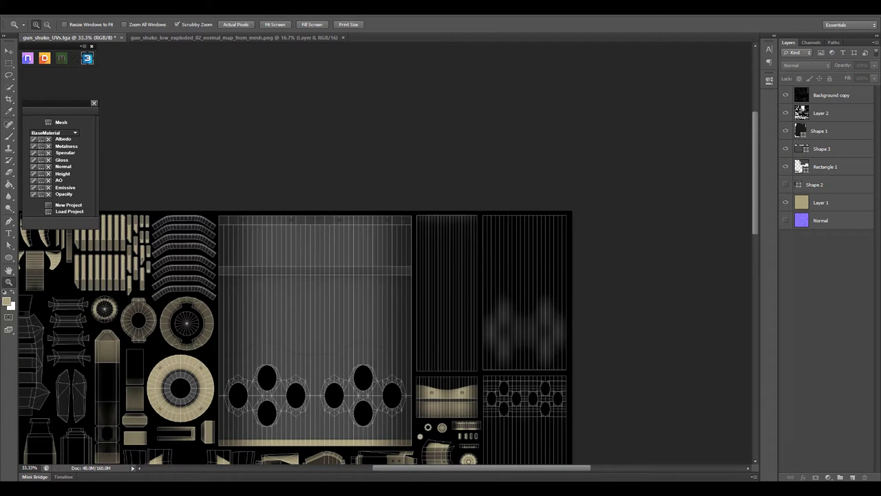
pyautogui.keyDown('alt'); pyautogui.click(491, 324); pyautogui.keyUp('alt')
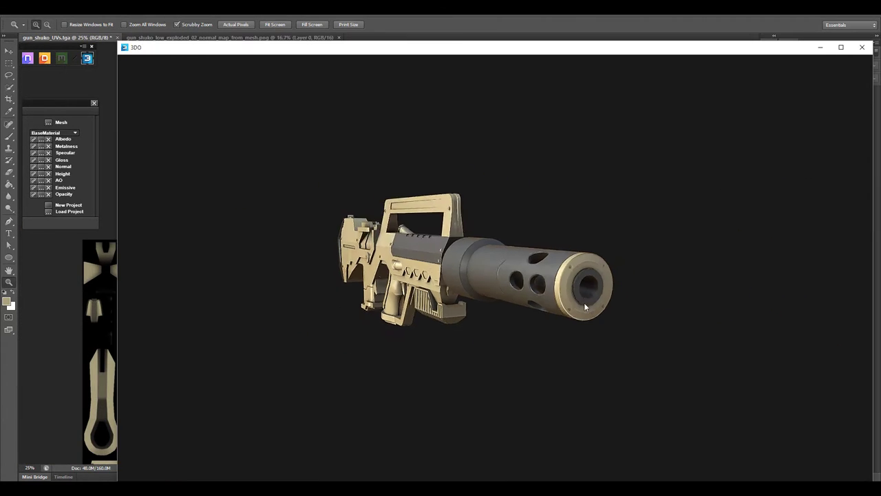
# - Orbit and zoom the gun in 3DO to inspect the barrel, then close the preview
pyautogui.moveTo(584, 302)
pyautogui.mouseDown()
pyautogui.moveTo(421, 309)
pyautogui.moveTo(674, 286)
pyautogui.moveTo(580, 290)
pyautogui.moveTo(567, 312)
pyautogui.moveTo(523, 300)
pyautogui.moveTo(561, 285)
pyautogui.moveTo(535, 283)
pyautogui.mouseUp()
pyautogui.scroll(5, 678, 310)
pyautogui.moveTo(679, 310); pyautogui.dragTo(629, 296)
pyautogui.scroll(3, 662, 345)
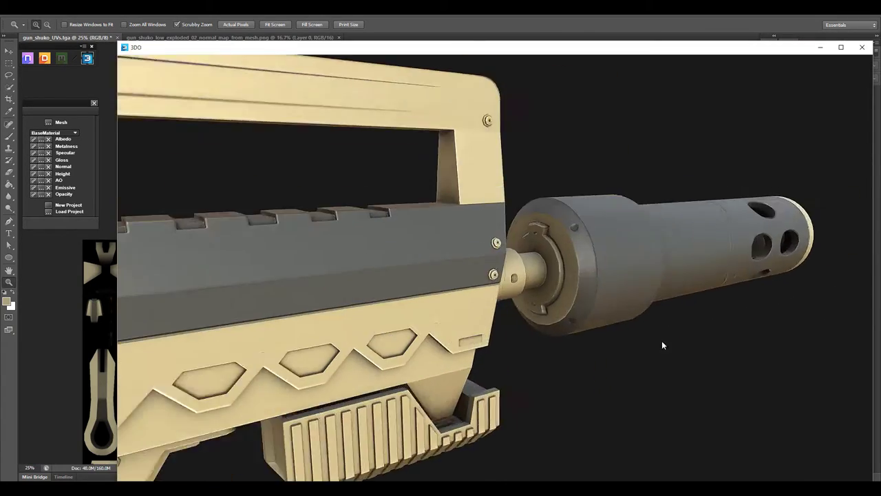
pyautogui.click(87, 58)
# - Scale Rectangle 1's circle path to fit the notched ring and preview it in 3DO
pyautogui.moveTo(305, 338); pyautogui.dragTo(462, 334)
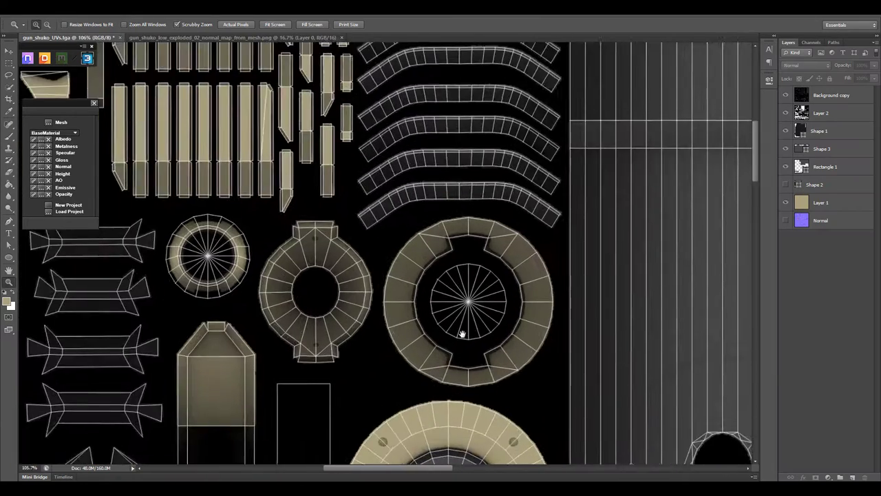
pyautogui.scroll(3, 461, 334)
pyautogui.scroll(-3, 462, 310)
pyautogui.scroll(3, 448, 232)
pyautogui.click(448, 232)
pyautogui.hotkey('ctrl', 't')
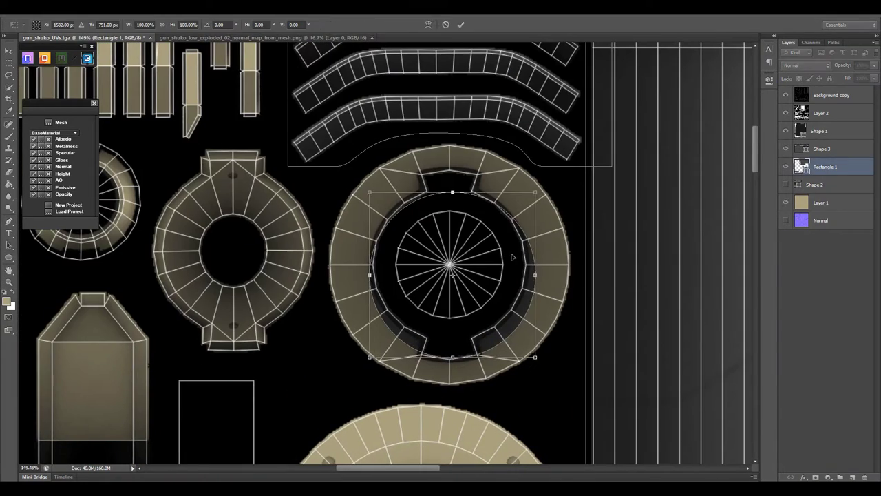
pyautogui.press('Return')
pyautogui.press('a')
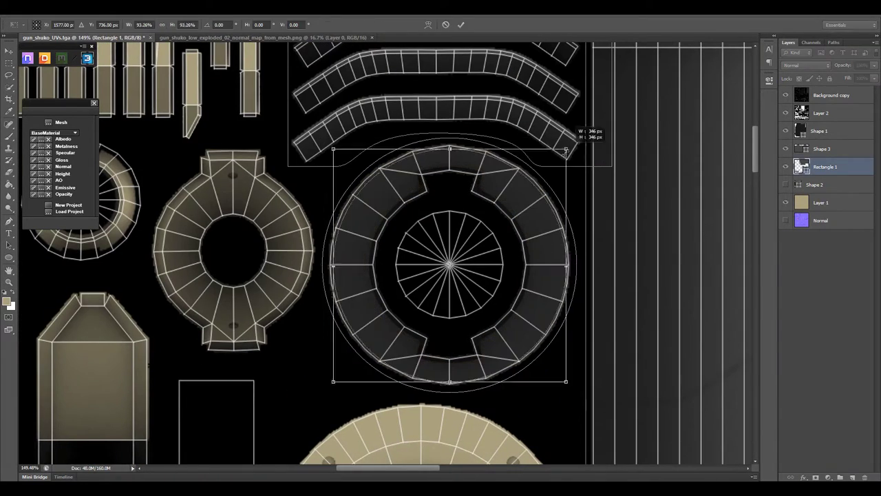
pyautogui.click(441, 157)
pyautogui.hotkey('ctrl', '-')
pyautogui.hotkey('ctrl', '-')
pyautogui.click(87, 57)
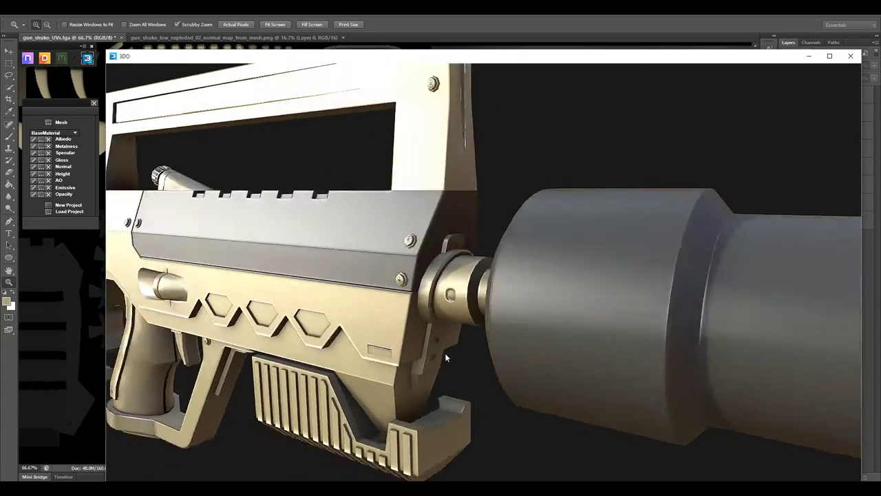
# - Shorten the dark grey Rectangle 1 panel by moving its top edge down
pyautogui.scroll(-2, 437, 330)
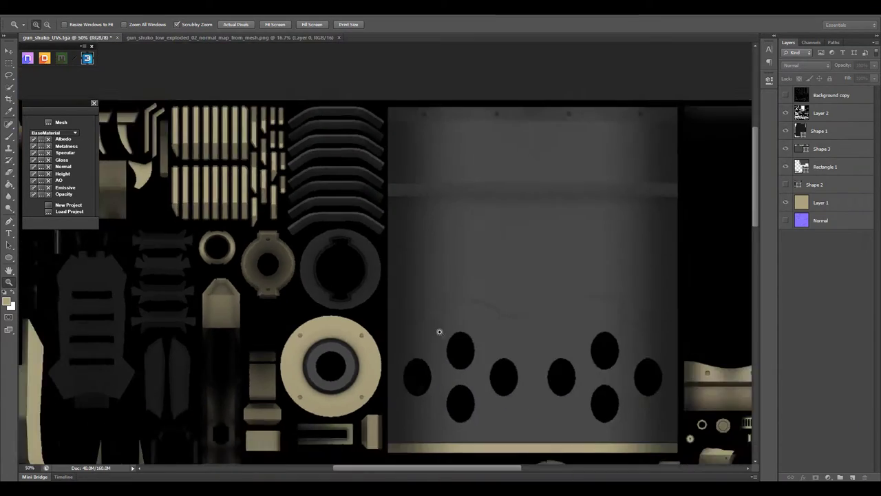
pyautogui.moveTo(437, 331)
pyautogui.mouseDown()
pyautogui.moveTo(463, 225)
pyautogui.moveTo(413, 97)
pyautogui.mouseUp()
pyautogui.moveTo(488, 277)
pyautogui.mouseDown()
pyautogui.moveTo(482, 113)
pyautogui.moveTo(482, 278)
pyautogui.moveTo(478, 270)
pyautogui.mouseUp()
pyautogui.scroll(3, 478, 270)
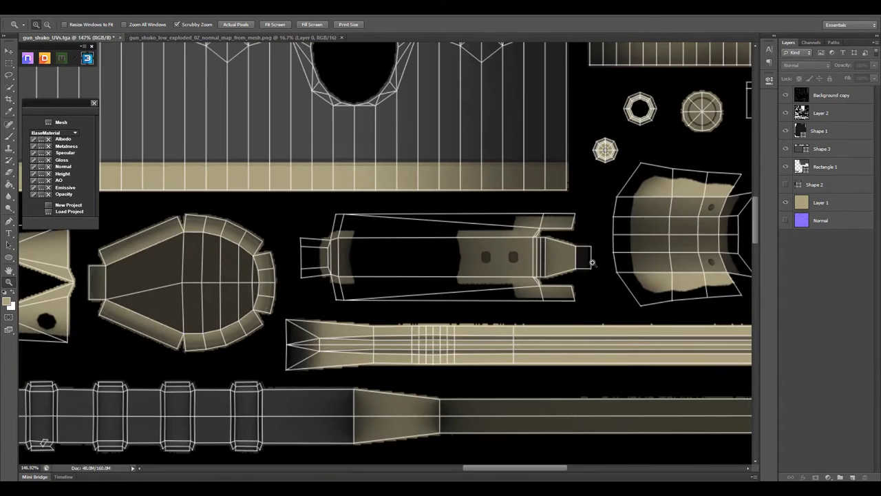
pyautogui.press('a')
pyautogui.click(530, 142)
pyautogui.scroll(2, 515, 205)
pyautogui.scroll(-2, 515, 205)
pyautogui.click(825, 167)
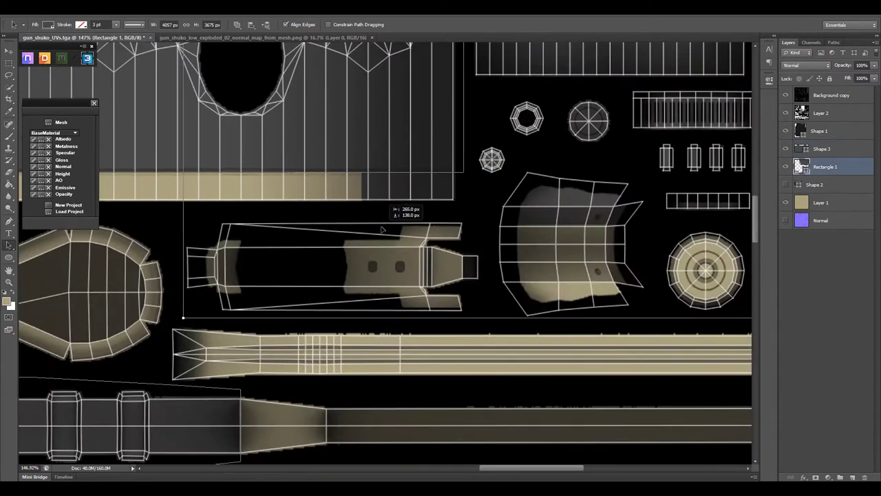
pyautogui.scroll(-2, 487, 144)
pyautogui.moveTo(547, 124)
pyautogui.mouseDown()
pyautogui.moveTo(546, 350)
pyautogui.moveTo(599, 303)
pyautogui.mouseUp()
# - Copy the large dark grey ring onto the small wheel and scale it to about 51%
pyautogui.press('z')
pyautogui.scroll(-2, 418, 305)
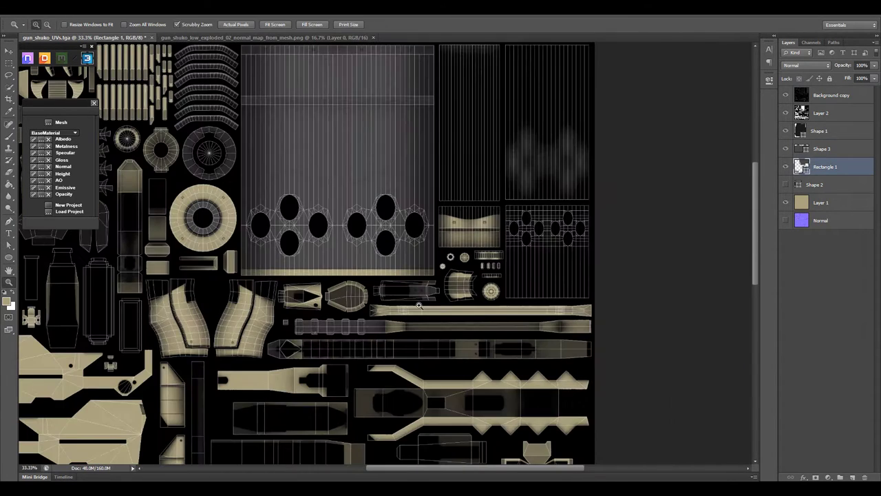
pyautogui.click(786, 96)
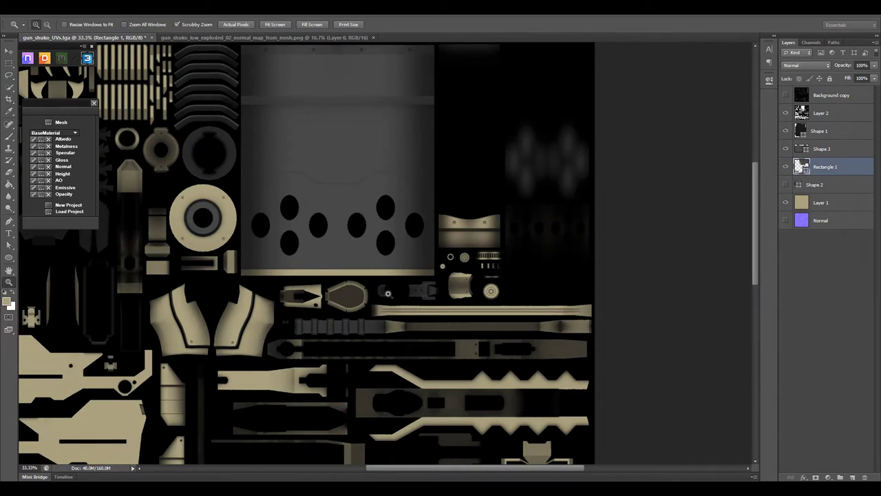
pyautogui.scroll(5, 388, 294)
pyautogui.press('a')
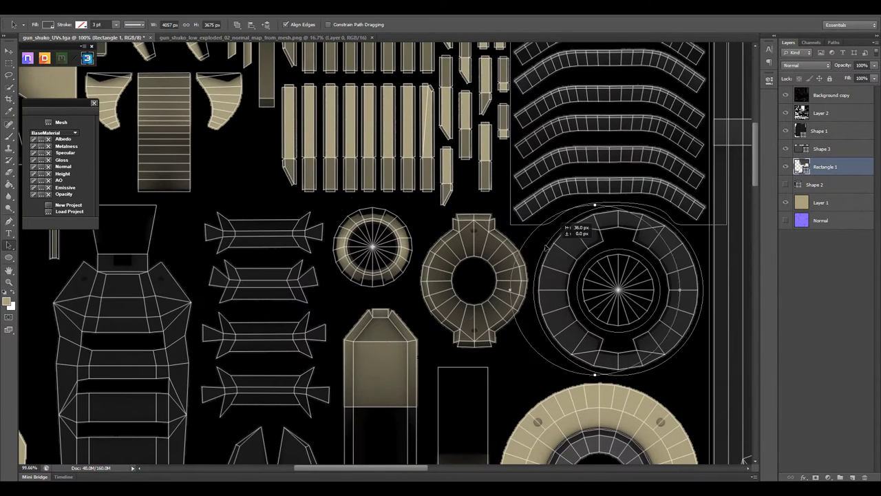
pyautogui.moveTo(546, 245); pyautogui.dragTo(345, 161)
pyautogui.hotkey('ctrl', 't')
pyautogui.moveTo(502, 120); pyautogui.dragTo(419, 203)
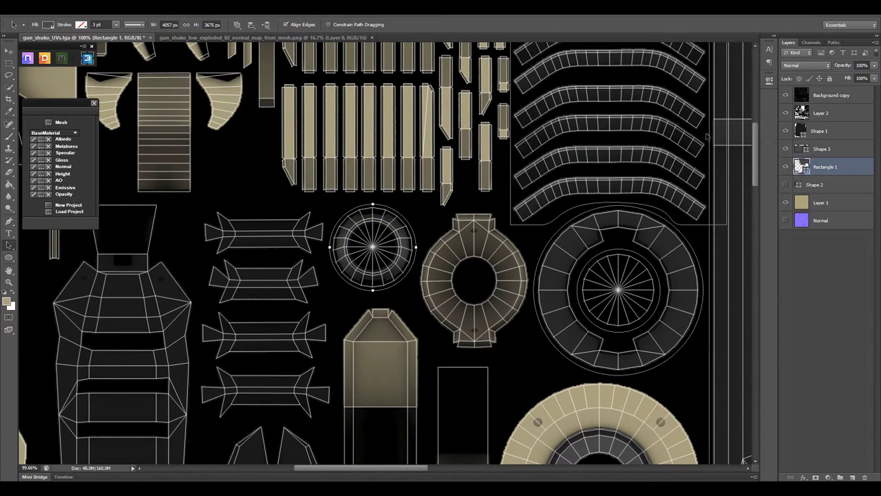
# - Hide the UV wireframe to check the new ring, then show it again
pyautogui.click(785, 95)
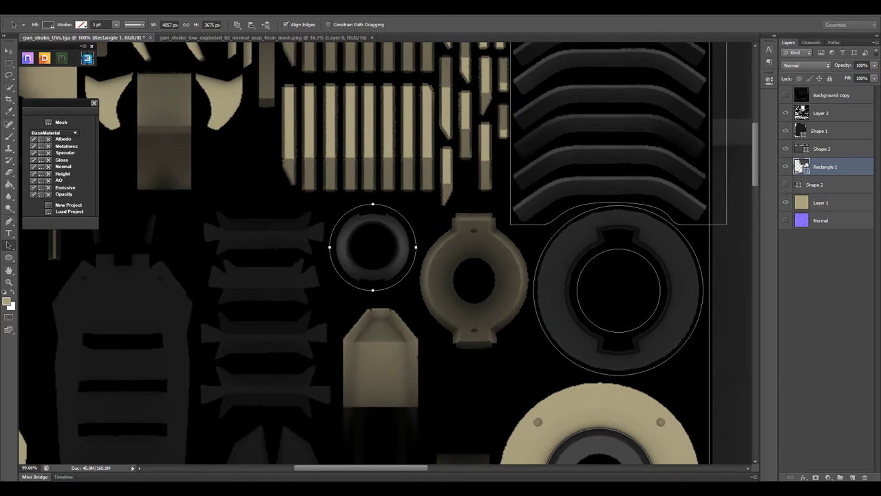
pyautogui.press('z')
pyautogui.scroll(-5, 420, 131)
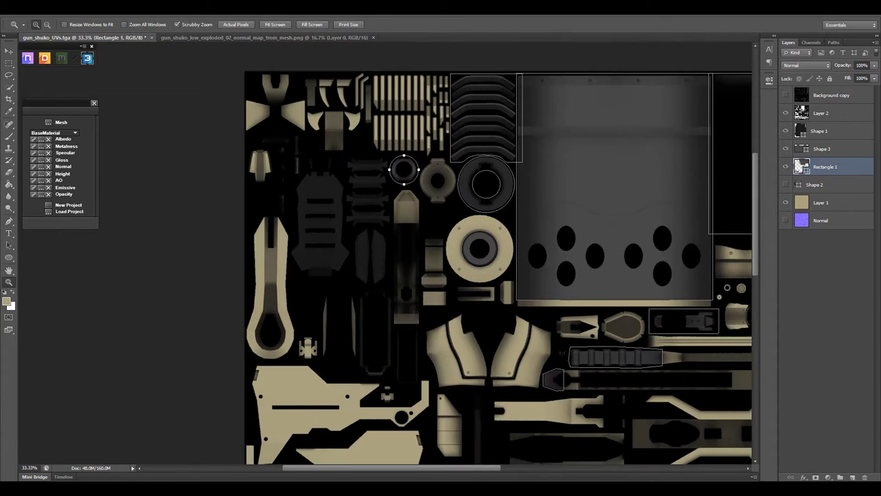
pyautogui.scroll(3, 411, 128)
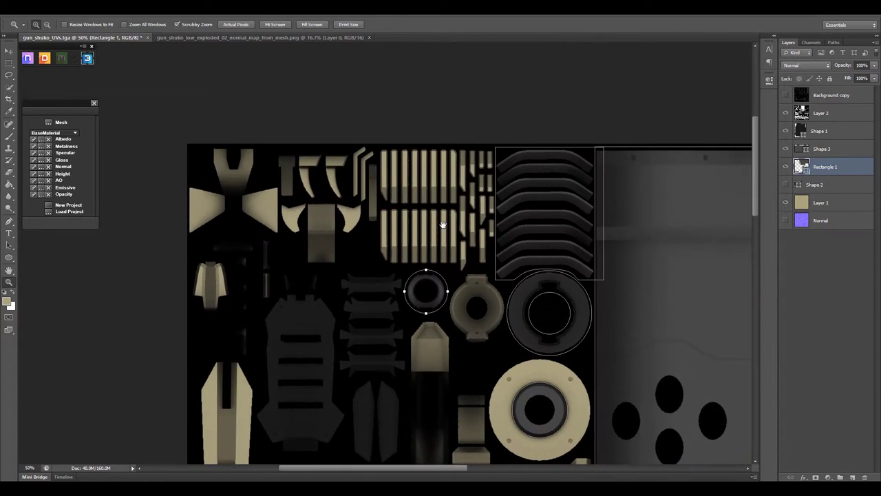
pyautogui.scroll(2, 414, 216)
pyautogui.click(786, 95)
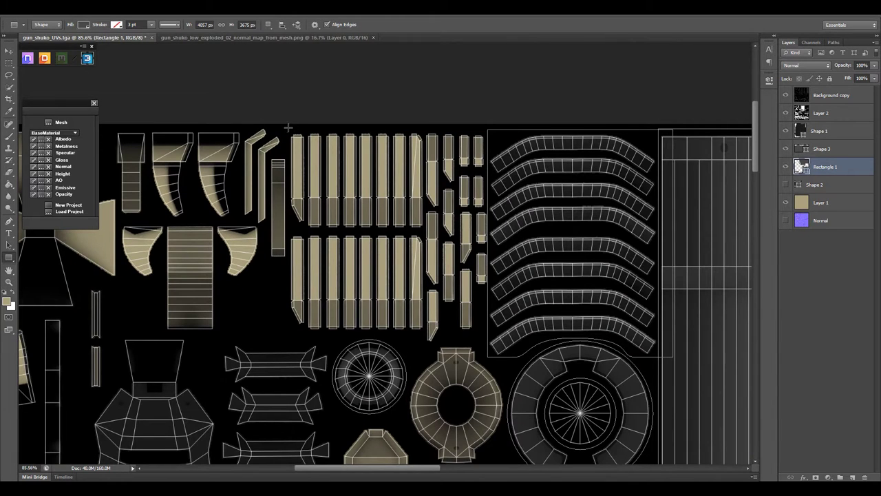
# - Add a dark grey rectangle over the thin strip pieces, placed above Shape 3
pyautogui.moveTo(486, 334); pyautogui.dragTo(486, 333)
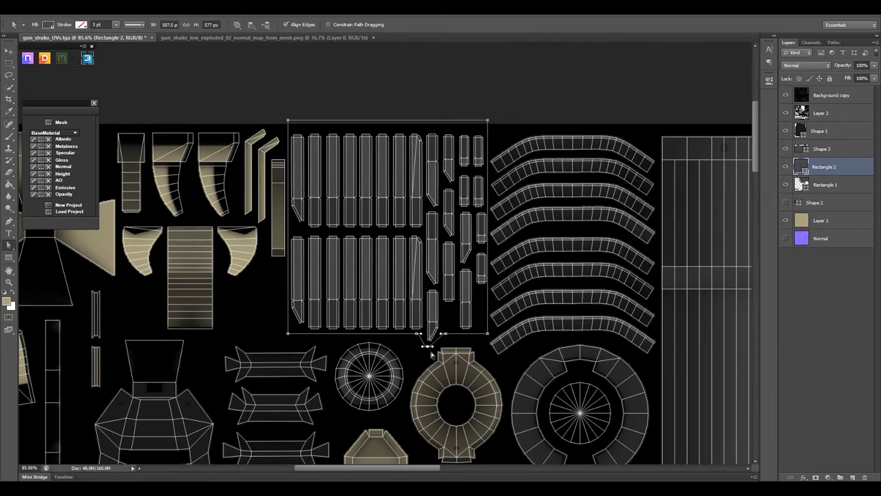
pyautogui.moveTo(824, 136); pyautogui.dragTo(824, 146)
pyautogui.doubleClick(800, 149)
pyautogui.click(314, 265)
pyautogui.click(33, 140)
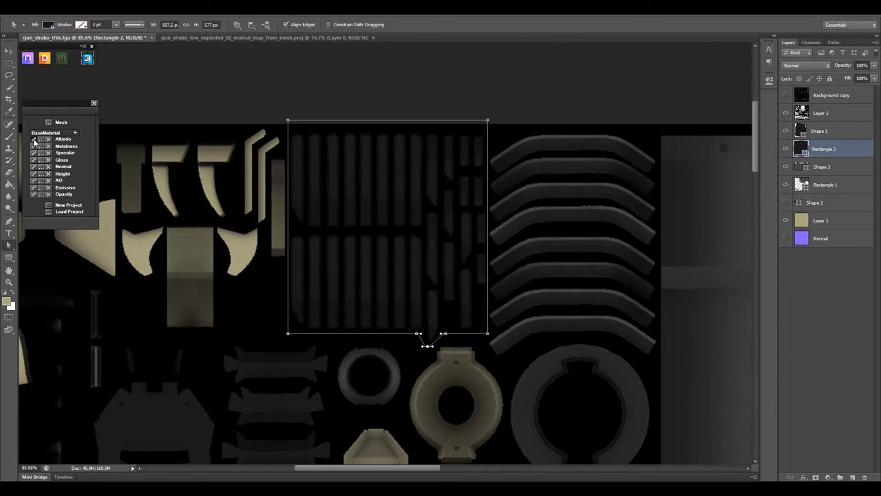
# - Draw a dark panel over the vented grille piece and check it on the gun model
pyautogui.press('z')
pyautogui.moveTo(427, 345)
pyautogui.mouseDown()
pyautogui.moveTo(482, 330)
pyautogui.moveTo(521, 271)
pyautogui.mouseUp()
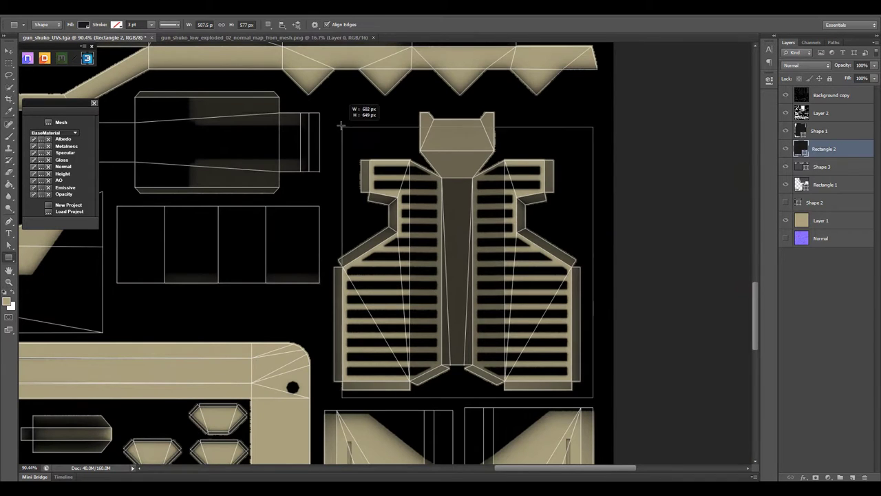
pyautogui.moveTo(340, 125); pyautogui.dragTo(342, 126)
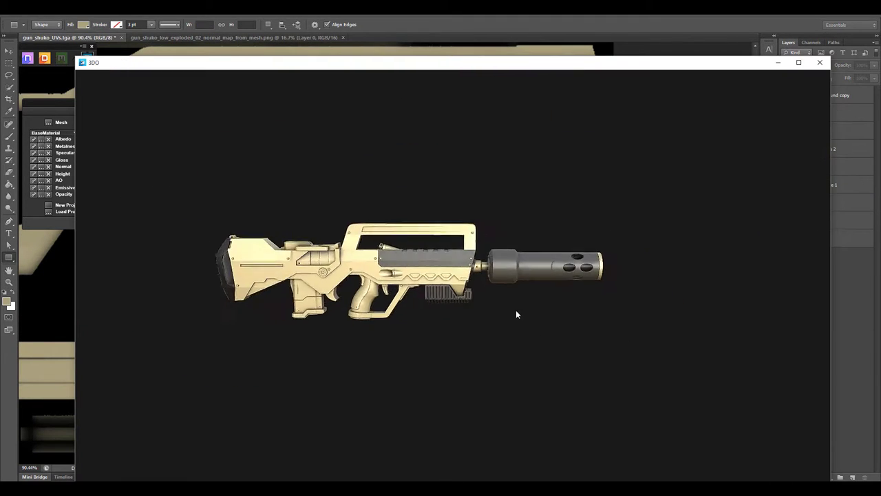
pyautogui.moveTo(517, 314)
pyautogui.mouseDown()
pyautogui.moveTo(478, 340)
pyautogui.moveTo(608, 170)
pyautogui.moveTo(557, 207)
pyautogui.moveTo(628, 202)
pyautogui.moveTo(507, 256)
pyautogui.moveTo(422, 265)
pyautogui.moveTo(459, 221)
pyautogui.mouseUp()
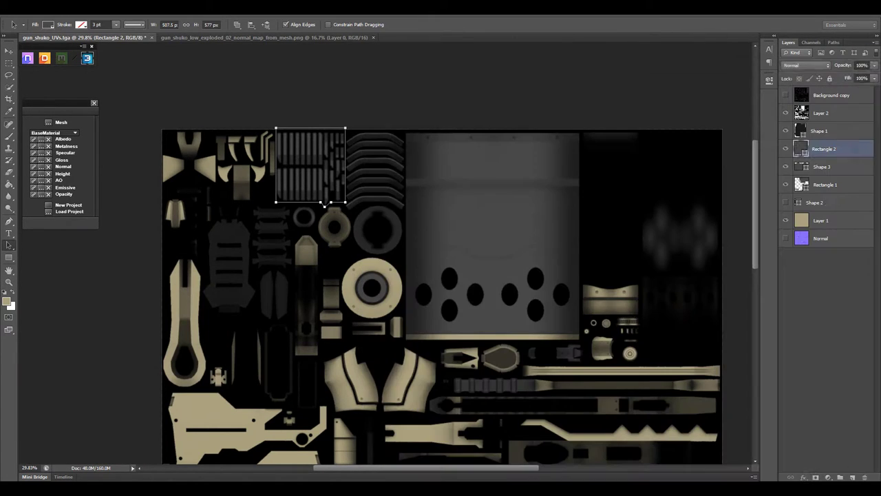
# - Merge the new Rectangle 2 panel into the Rectangle 1 layer
pyautogui.press('z')
pyautogui.click(575, 318)
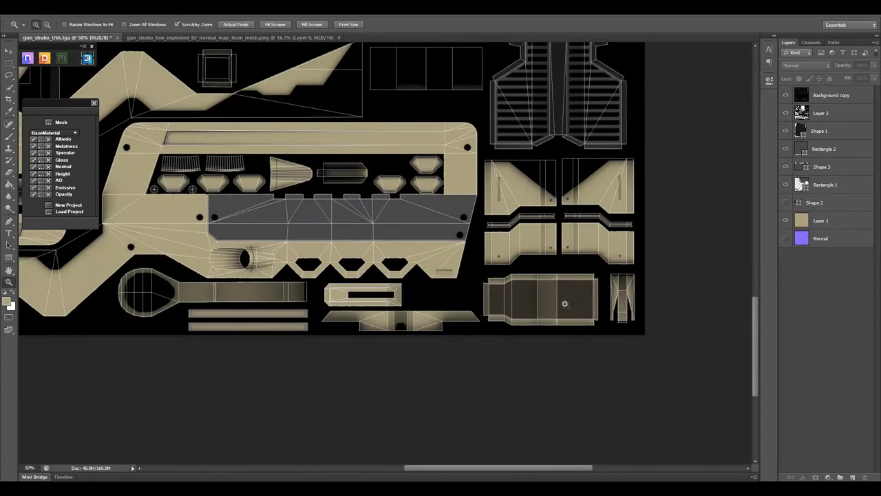
pyautogui.click(575, 318)
pyautogui.moveTo(575, 318)
pyautogui.mouseDown()
pyautogui.moveTo(459, 276)
pyautogui.moveTo(457, 259)
pyautogui.moveTo(451, 286)
pyautogui.moveTo(479, 332)
pyautogui.mouseUp()
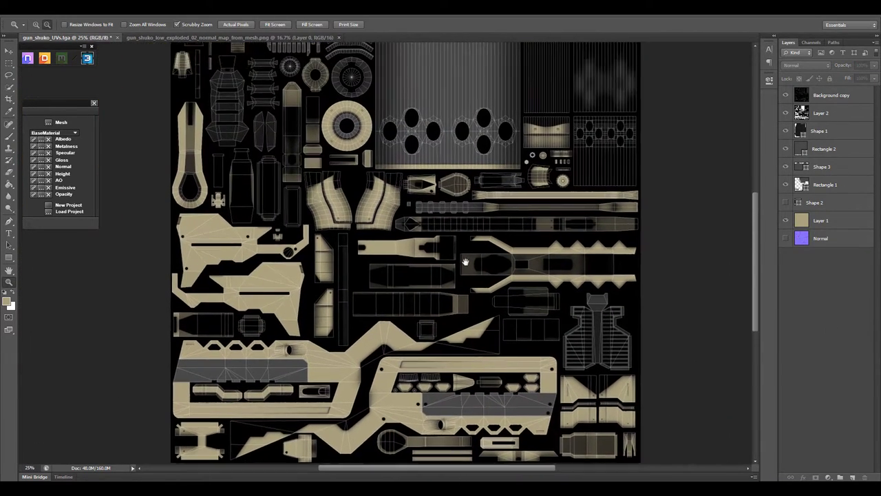
pyautogui.moveTo(386, 303); pyautogui.dragTo(399, 303)
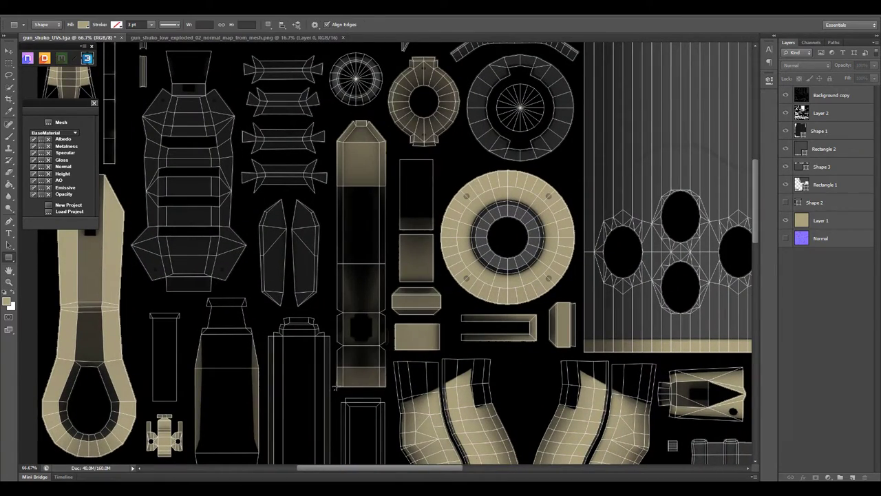
pyautogui.moveTo(389, 116); pyautogui.dragTo(389, 117)
pyautogui.hotkey('ctrl', '0')
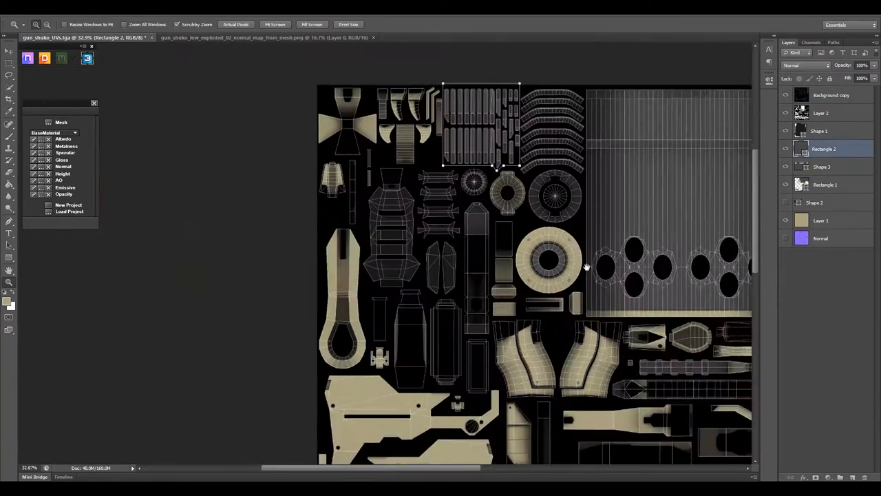
pyautogui.moveTo(822, 149); pyautogui.dragTo(834, 172)
pyautogui.hotkey('ctrl', 'e')
pyautogui.hotkey('ctrl', '-')
pyautogui.hotkey('ctrl', '-')
# - Hide the UV wireframe and inspect the dark panels on the gun in 3D
pyautogui.press('v')
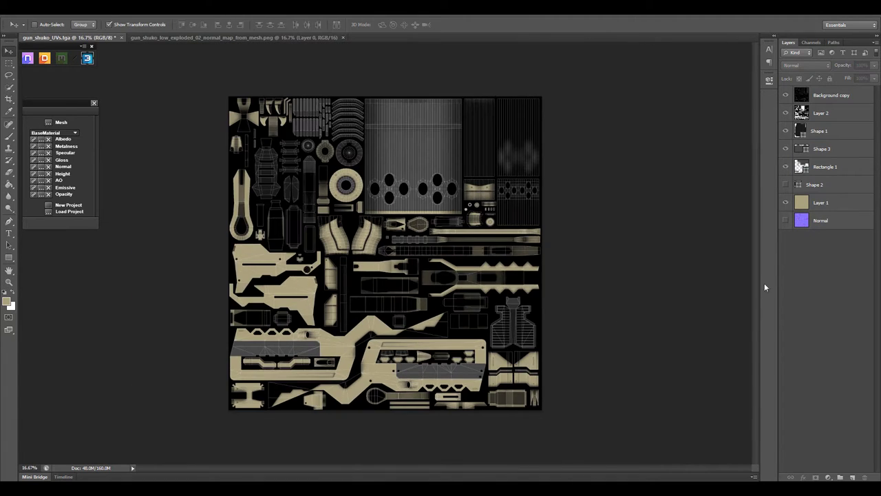
pyautogui.click(785, 95)
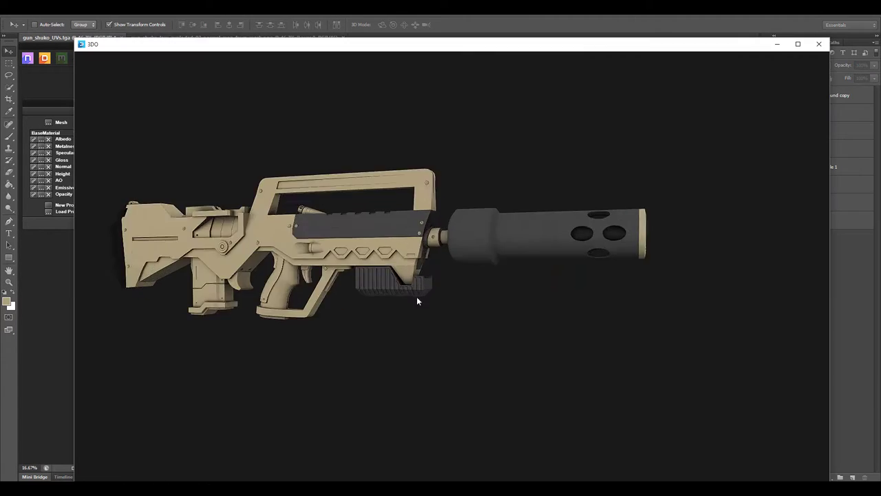
pyautogui.moveTo(416, 296)
pyautogui.mouseDown()
pyautogui.moveTo(269, 258)
pyautogui.moveTo(574, 251)
pyautogui.mouseUp()
pyautogui.scroll(5, 659, 289)
pyautogui.scroll(-3, 659, 289)
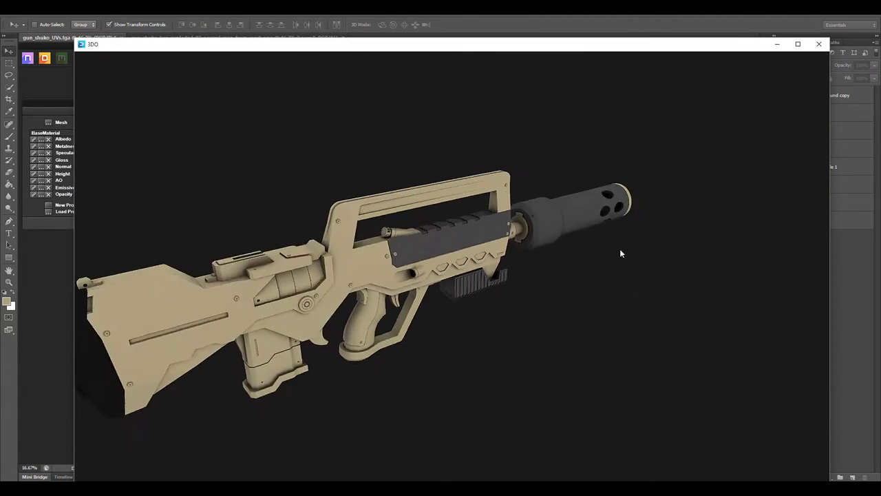
pyautogui.scroll(-2, 619, 252)
pyautogui.scroll(5, 548, 291)
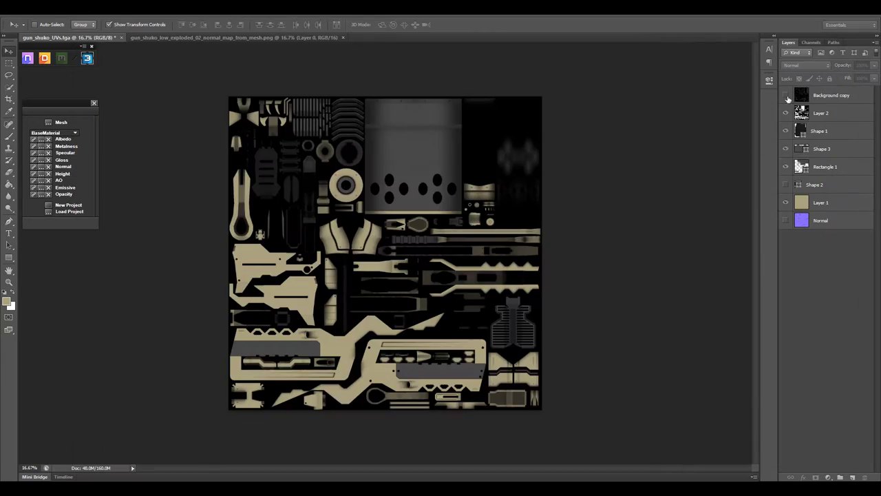
# - Show the UV wireframe again and zoom into the upper part of the texture
pyautogui.click(786, 95)
pyautogui.hotkey('ctrl', '+')
pyautogui.hotkey('ctrl', '+')
pyautogui.hotkey('ctrl', '+')
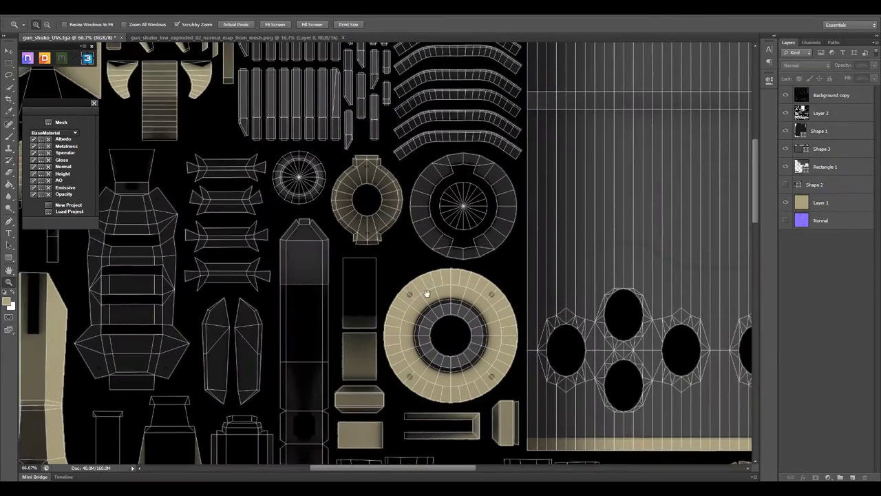
pyautogui.moveTo(382, 243); pyautogui.dragTo(434, 301)
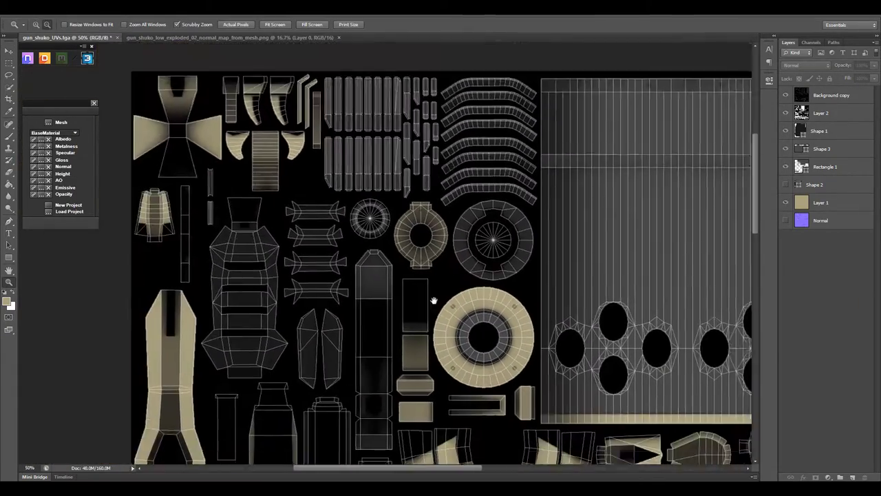
pyautogui.scroll(-5, 447, 289)
pyautogui.hscroll(3, 468, 241)
pyautogui.hotkey('ctrl', '+')
# - Select the large dark grey panel path on the barrel sleeve
pyautogui.press('a')
pyautogui.click(585, 153)
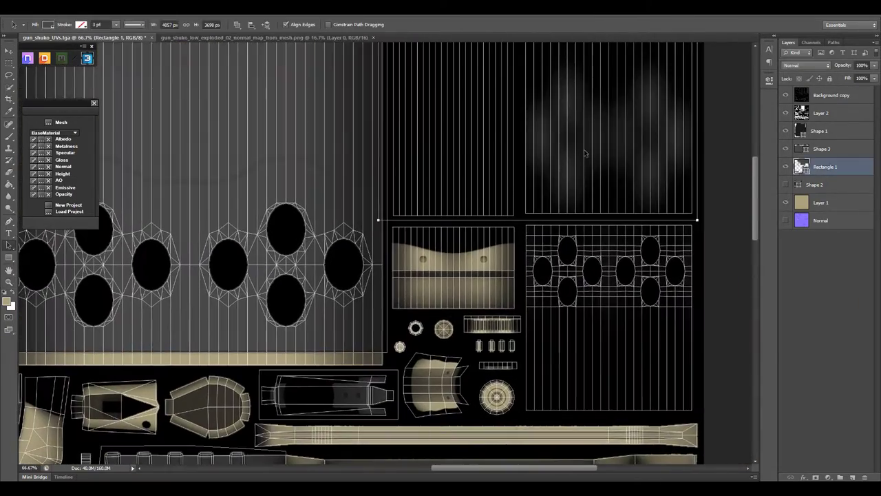
pyautogui.scroll(3, 598, 221)
pyautogui.hscroll(2, 629, 87)
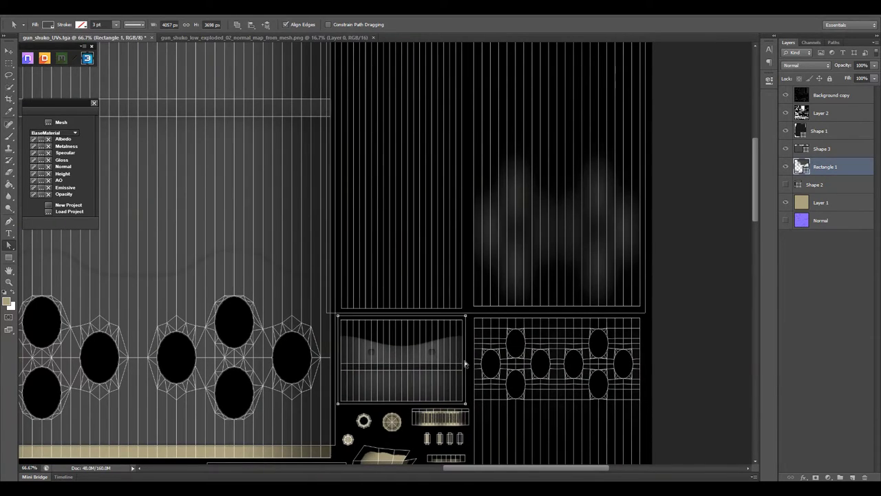
pyautogui.scroll(-3, 465, 363)
pyautogui.hotkey('ctrl', '+')
pyautogui.hscroll(-5, 413, 276)
pyautogui.press('p')
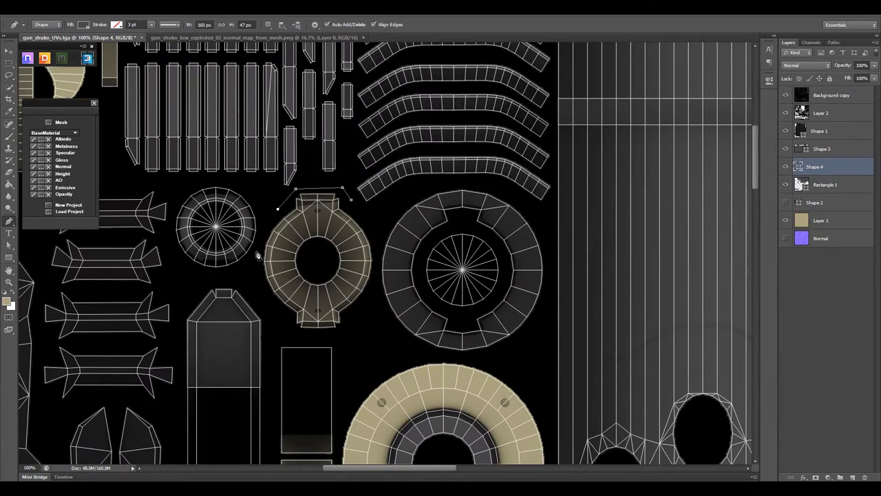
pyautogui.hotkey('ctrl', '-')
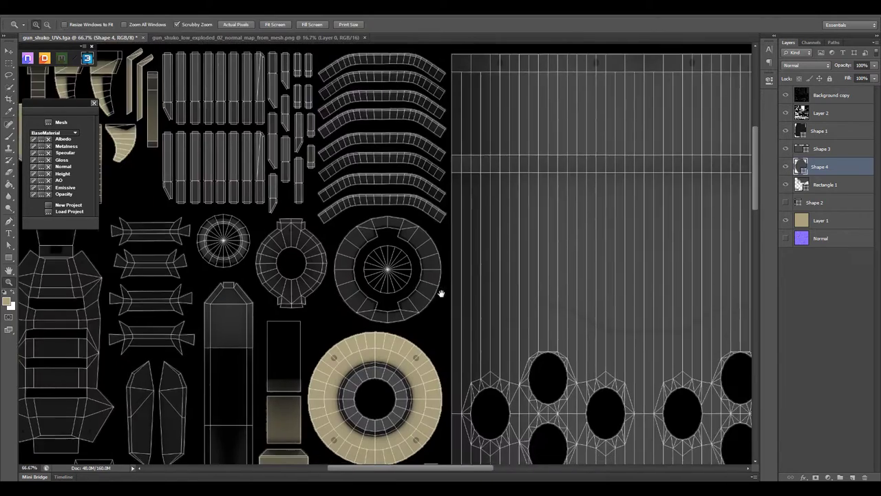
# - Trim Rectangle 1 so a tan band shows, then fit the texture and preview in 3DO
pyautogui.click(825, 185)
pyautogui.press('z')
pyautogui.scroll(2, 434, 301)
pyautogui.hscroll(4, 448, 206)
pyautogui.press('a')
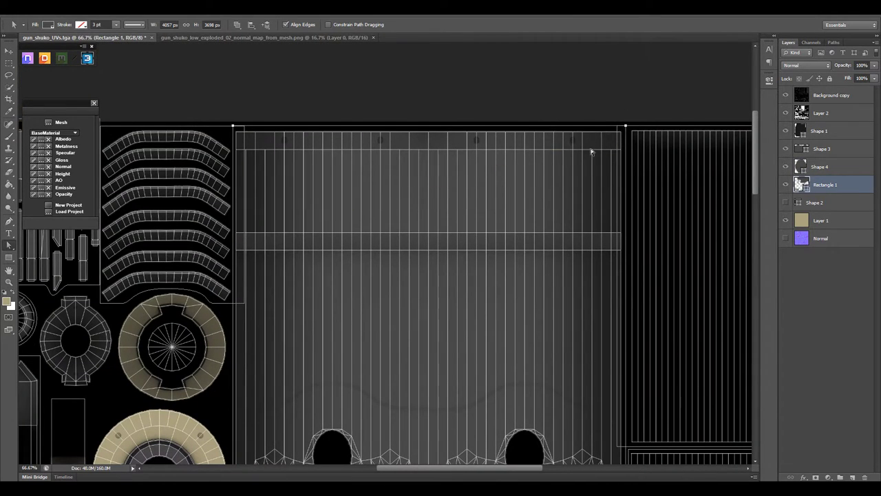
pyautogui.press('z')
pyautogui.hotkey('ctrl', '-')
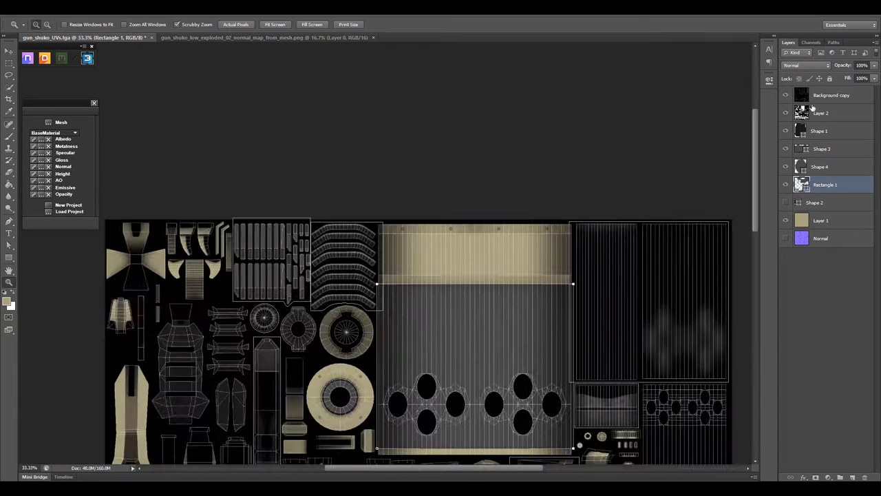
pyautogui.hotkey('ctrl', '-')
pyautogui.click(87, 57)
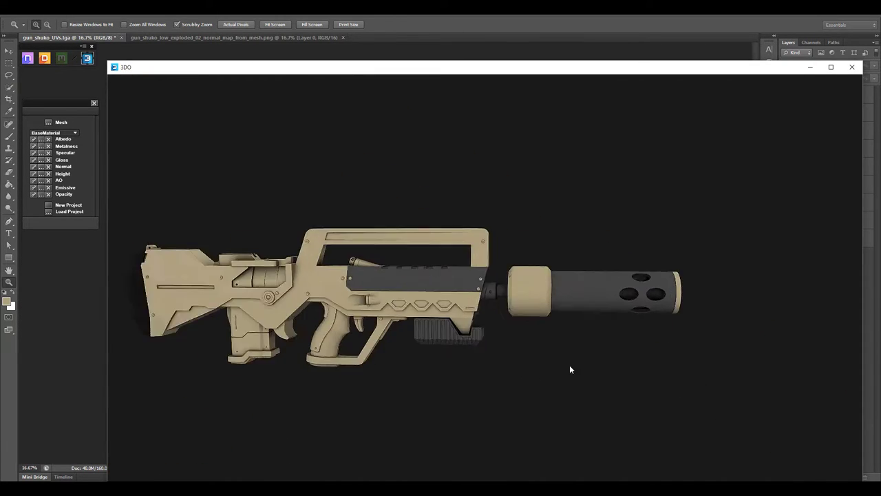
# - Close the 3DO preview, undo the last change, and turn the UV wireframe back on
pyautogui.press('Escape')
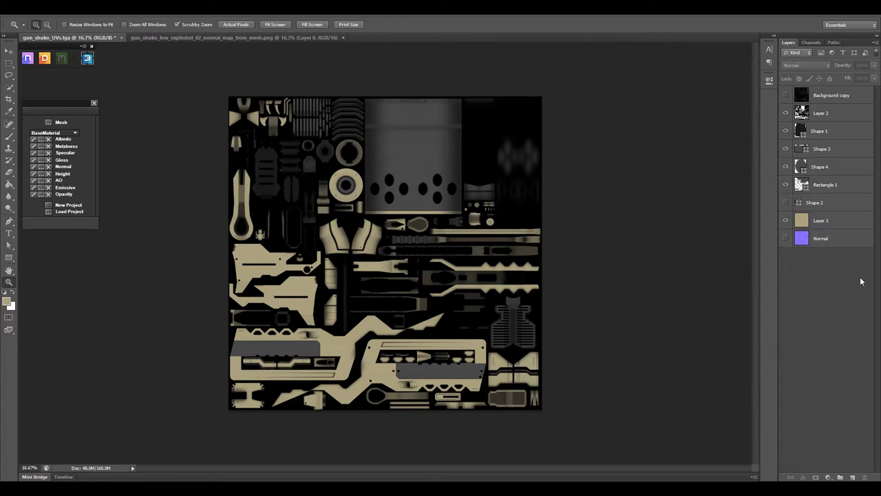
pyautogui.hotkey('ctrl', 'z')
pyautogui.hotkey('ctrl', 'z')
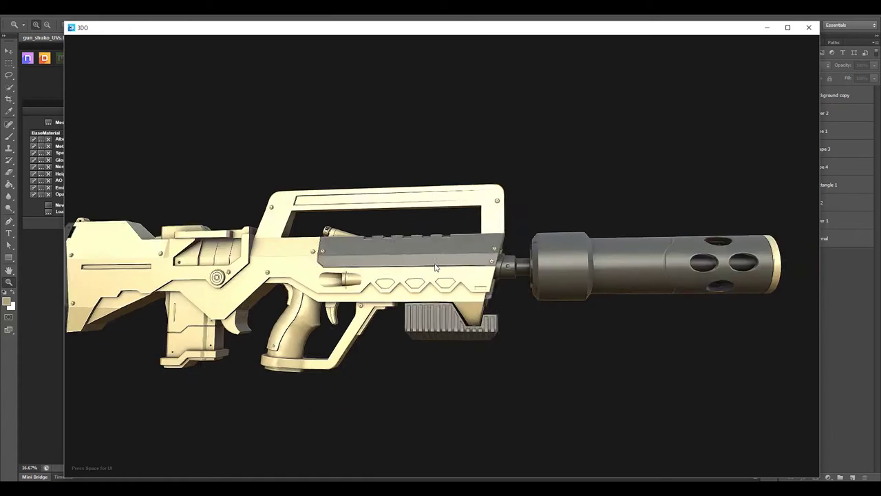
pyautogui.press('Escape')
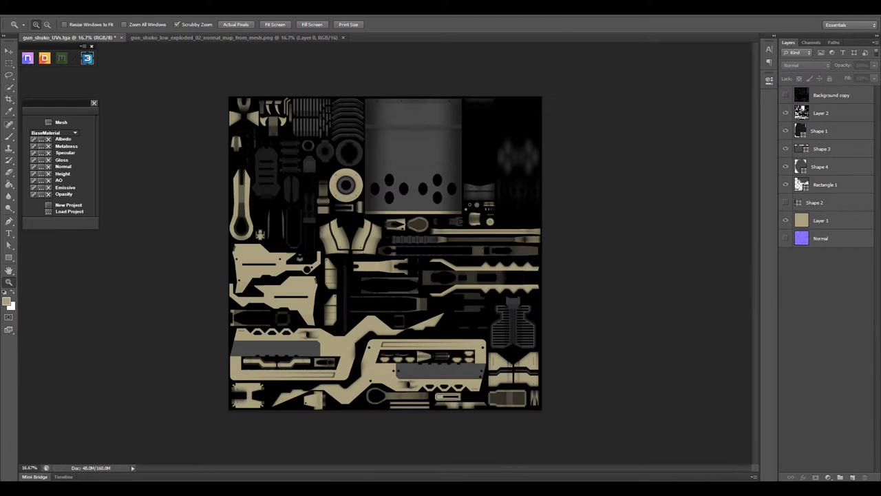
pyautogui.click(785, 95)
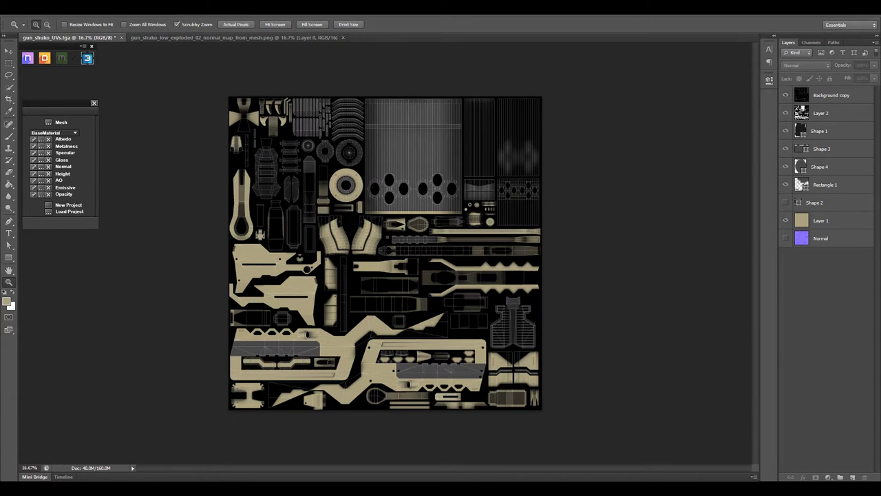
# - Draw a new rectangle shape around the middle UV islands
pyautogui.moveTo(401, 294); pyautogui.dragTo(530, 382)
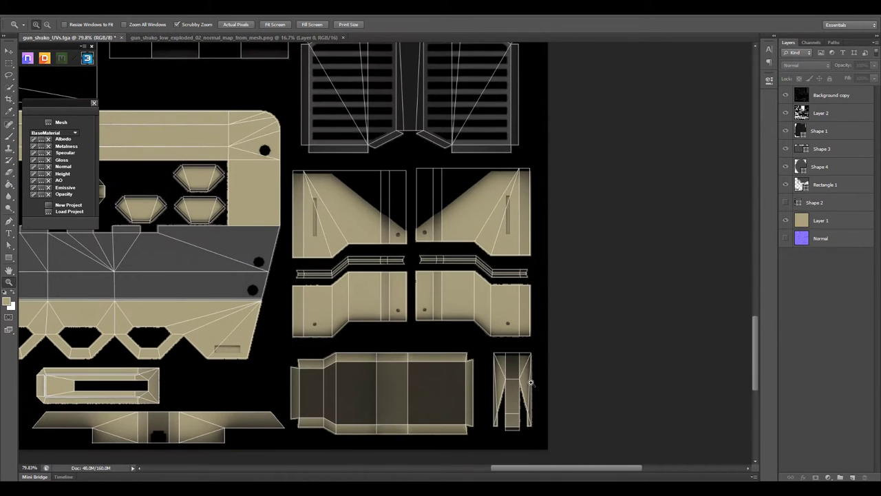
pyautogui.click(542, 164)
pyautogui.click(287, 164)
pyautogui.click(288, 346)
pyautogui.click(542, 346)
pyautogui.click(543, 164)
pyautogui.moveTo(822, 95); pyautogui.dragTo(831, 180)
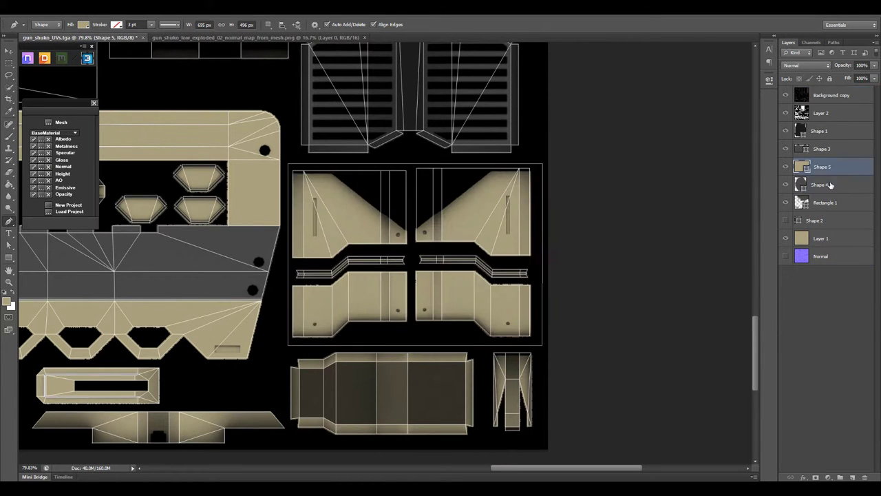
# - Give the new rectangle a dark grey fill and hide the UV wireframe
pyautogui.click(831, 185)
pyautogui.hotkey('ctrl', 'e')
pyautogui.doubleClick(801, 166)
pyautogui.press('Return')
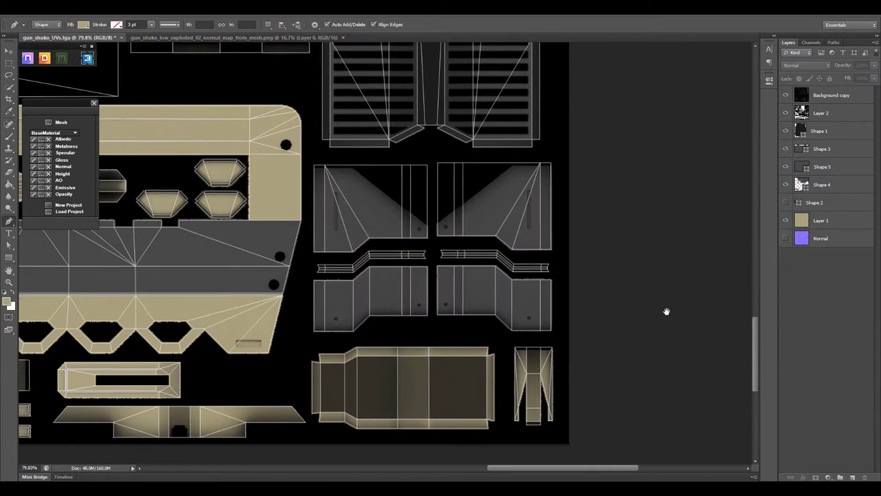
pyautogui.click(786, 95)
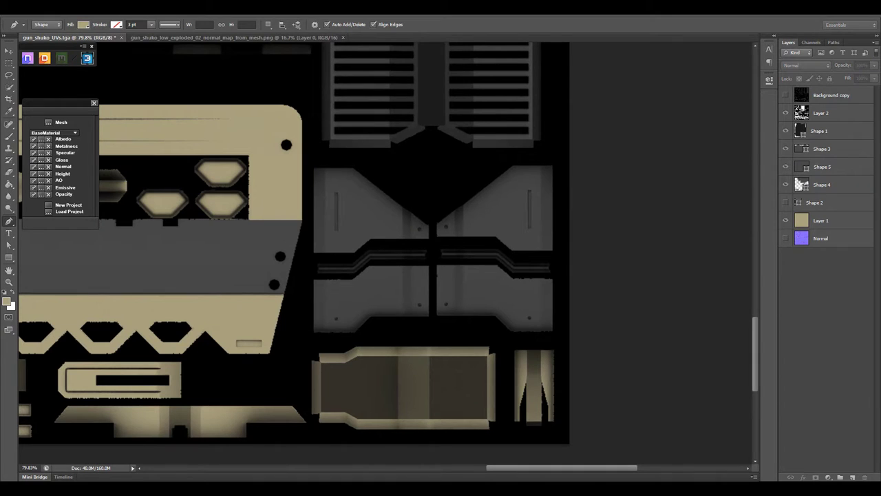
# - Extend the dark grey shape down over the lower-right UV pieces
pyautogui.keyDown('alt'); pyautogui.click(492, 329); pyautogui.keyUp('alt')
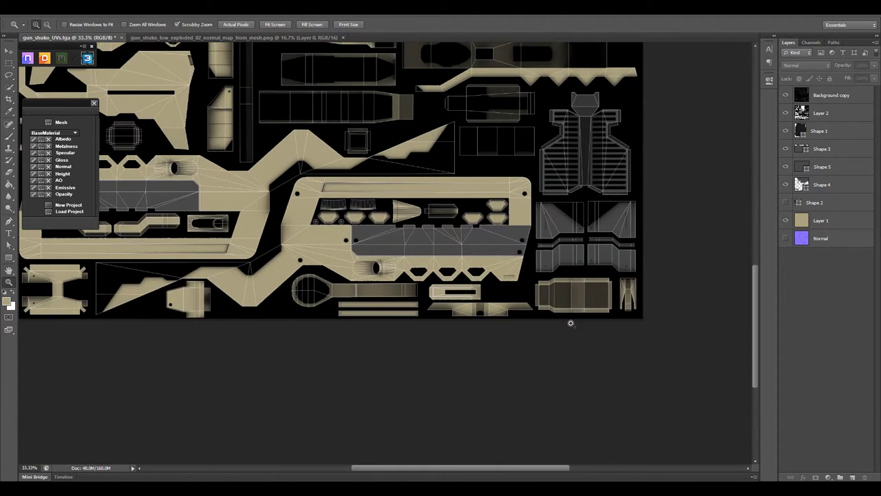
pyautogui.click(571, 322)
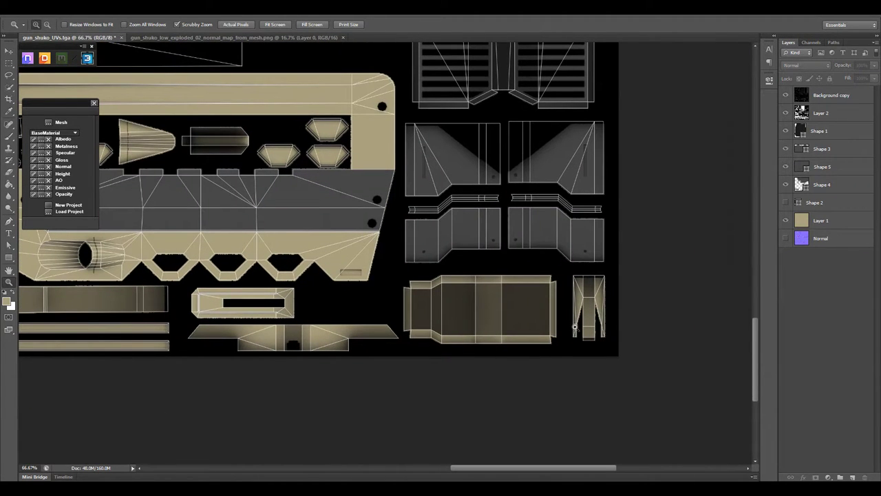
pyautogui.moveTo(541, 320); pyautogui.dragTo(540, 318)
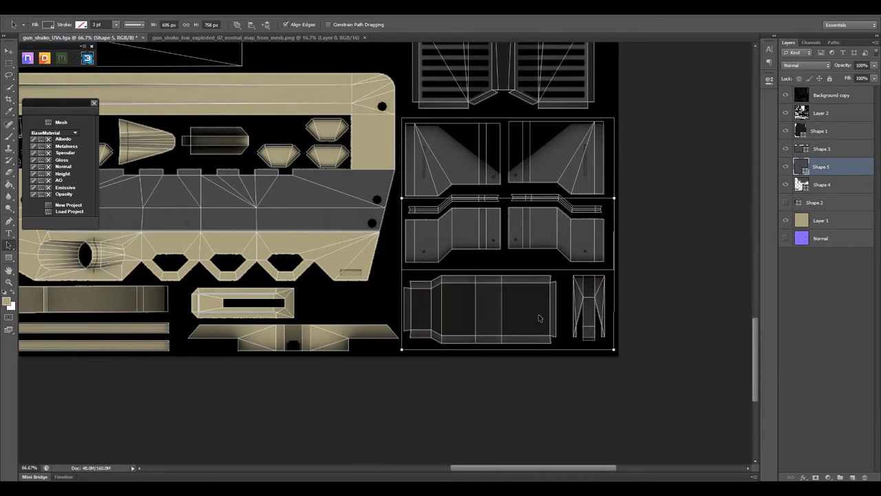
pyautogui.hotkey('ctrl', '-')
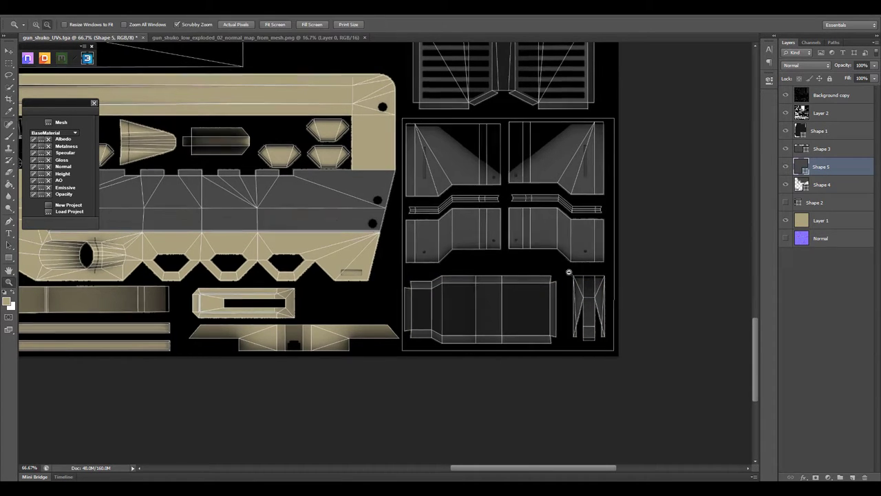
pyautogui.moveTo(184, 377); pyautogui.dragTo(515, 285)
pyautogui.scroll(3, 515, 285)
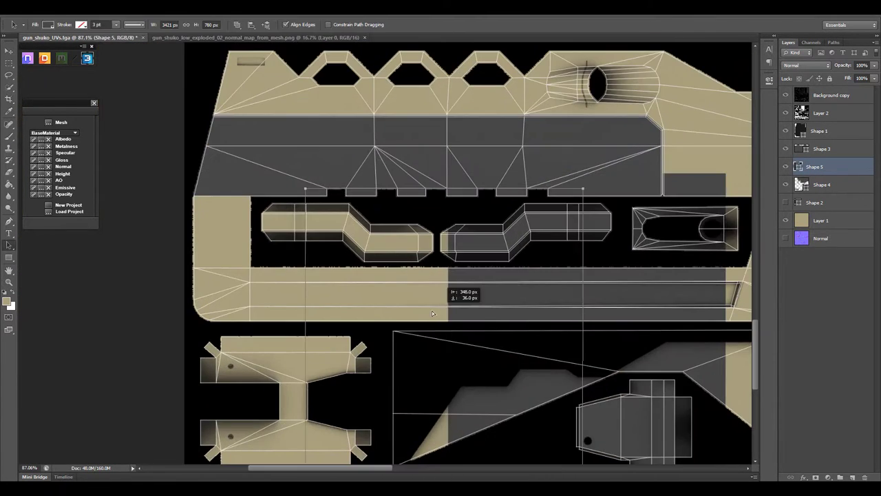
pyautogui.scroll(-2, 426, 275)
# - Compare the texture without the dark panel and rotate the gun in the 3D preview
pyautogui.hotkey('ctrl', 'z')
pyautogui.scroll(2, 441, 207)
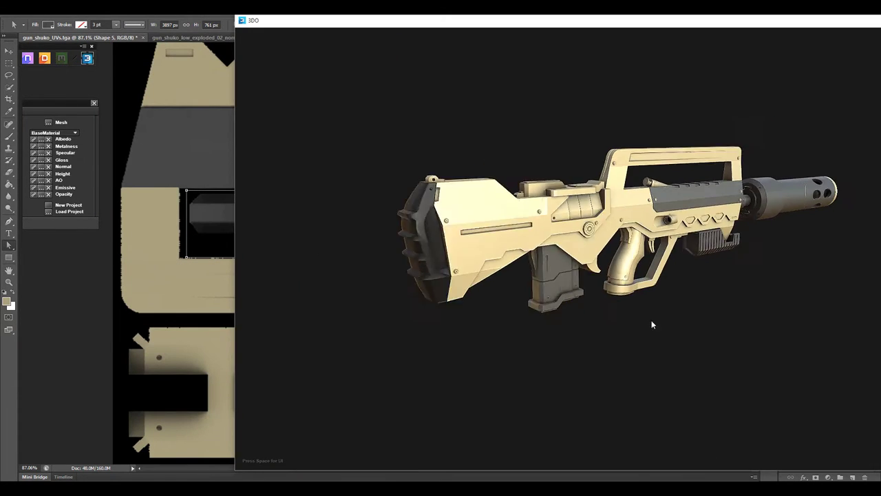
pyautogui.moveTo(651, 323)
pyautogui.mouseDown()
pyautogui.moveTo(569, 222)
pyautogui.moveTo(532, 221)
pyautogui.moveTo(648, 242)
pyautogui.moveTo(697, 278)
pyautogui.moveTo(690, 258)
pyautogui.mouseUp()
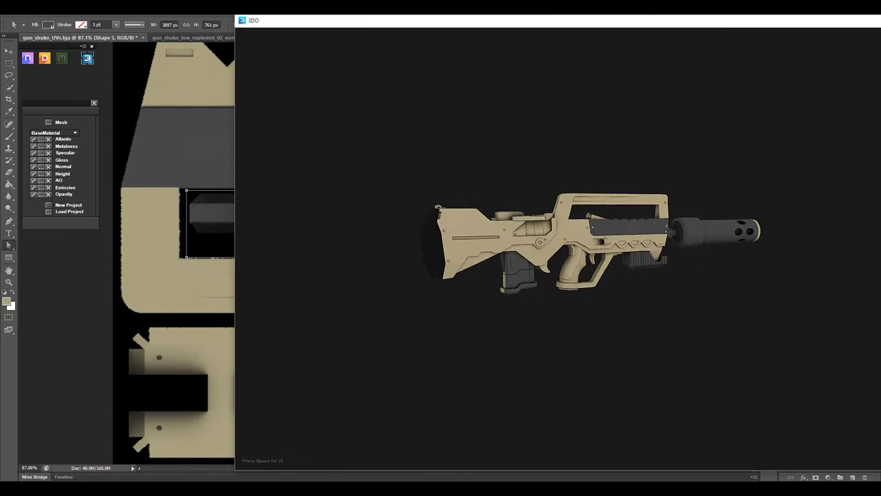
pyautogui.press('Escape')
pyautogui.scroll(-2, 571, 264)
pyautogui.scroll(-2, 572, 264)
pyautogui.scroll(-2, 571, 264)
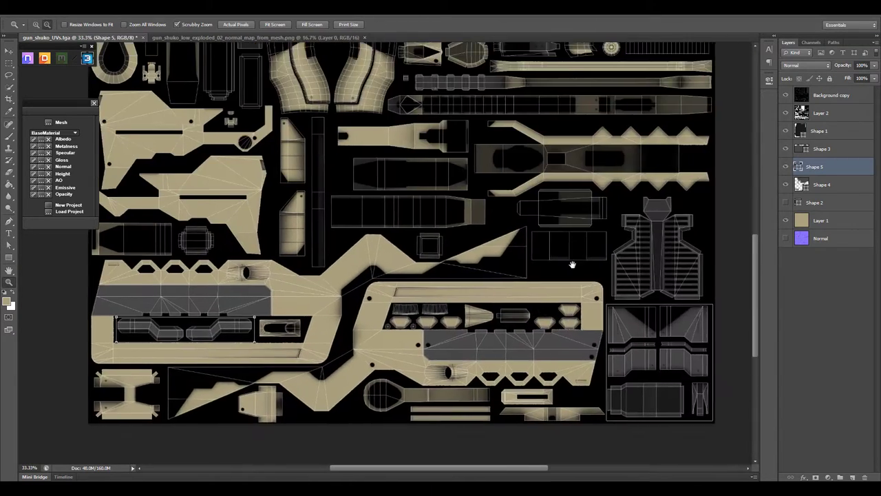
# - Select Layer 2, then inspect the magazine piece's UV layout in Maya
pyautogui.moveTo(571, 265)
pyautogui.mouseDown()
pyautogui.moveTo(481, 292)
pyautogui.moveTo(501, 271)
pyautogui.mouseUp()
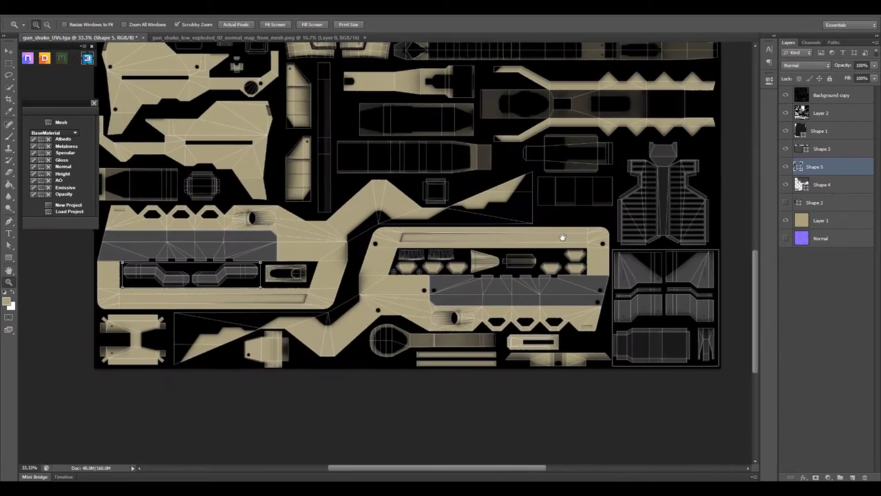
pyautogui.scroll(-1, 501, 271)
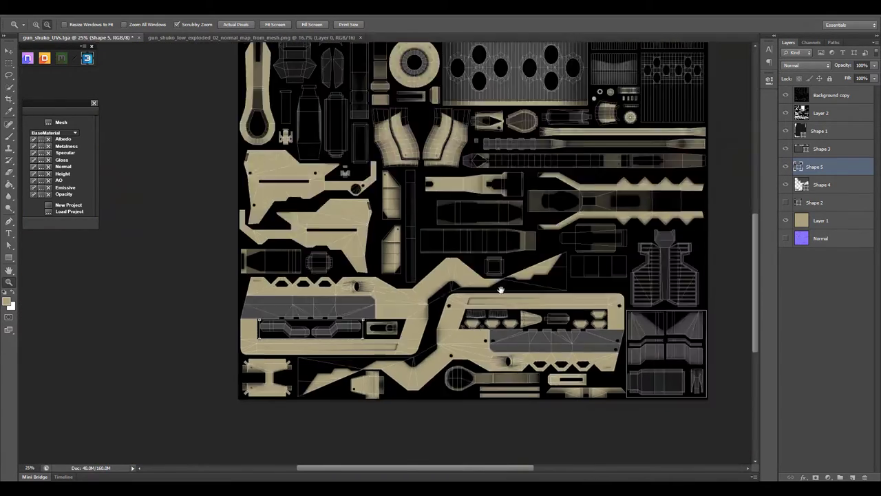
pyautogui.moveTo(500, 290); pyautogui.dragTo(426, 358)
pyautogui.click(819, 113)
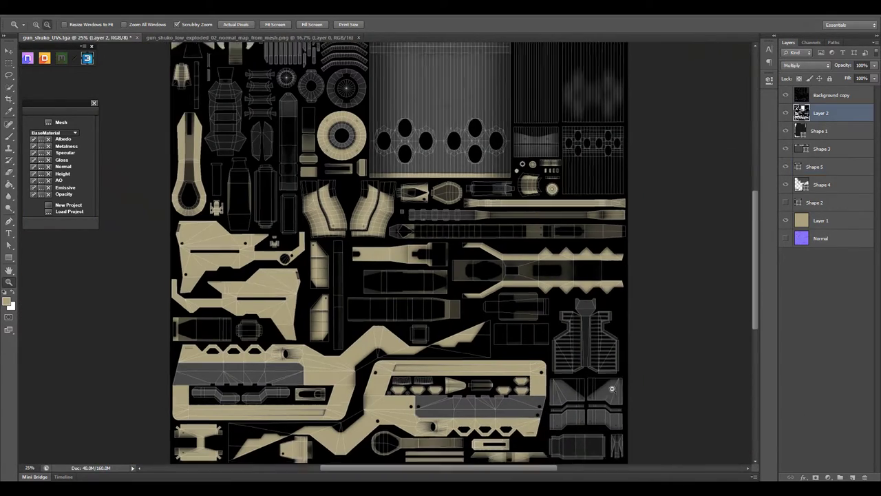
pyautogui.click(363, 447)
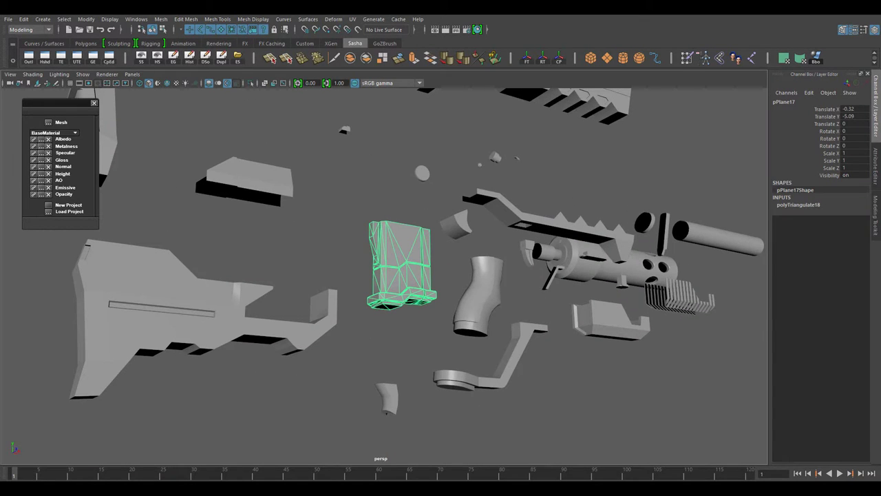
pyautogui.press('super+Right')
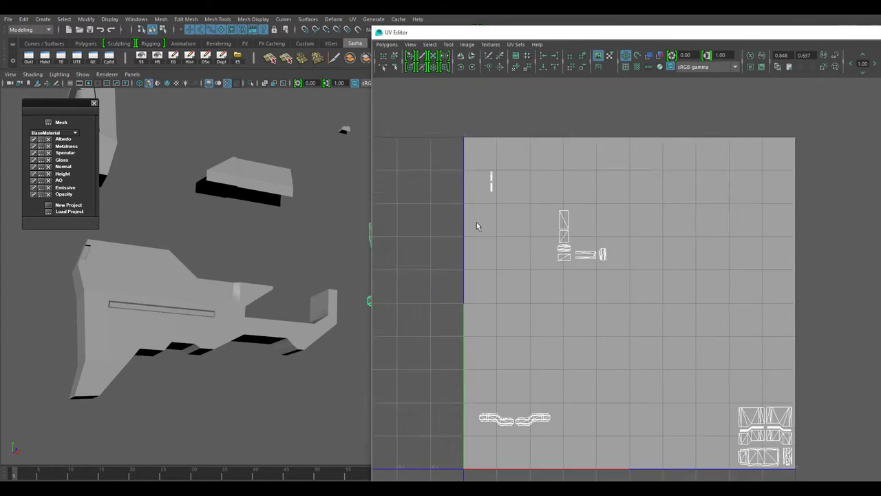
pyautogui.scroll(3, 510, 214)
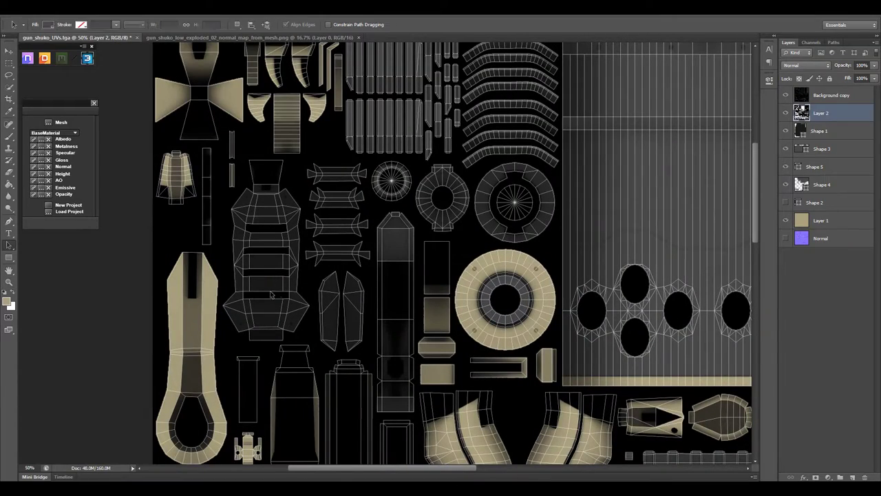
# - Extend Shape 4 over the bar and block pieces beneath the large ring
pyautogui.click(434, 382)
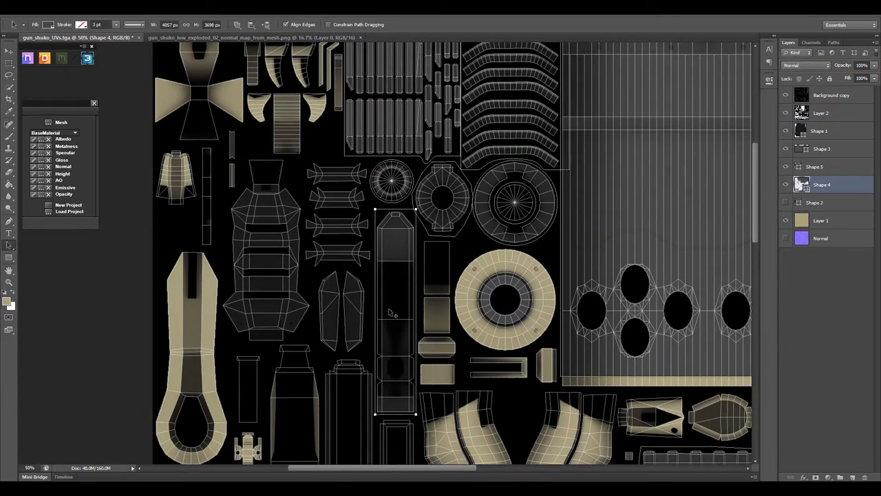
pyautogui.moveTo(434, 386); pyautogui.dragTo(416, 282)
pyautogui.moveTo(441, 213); pyautogui.dragTo(435, 236)
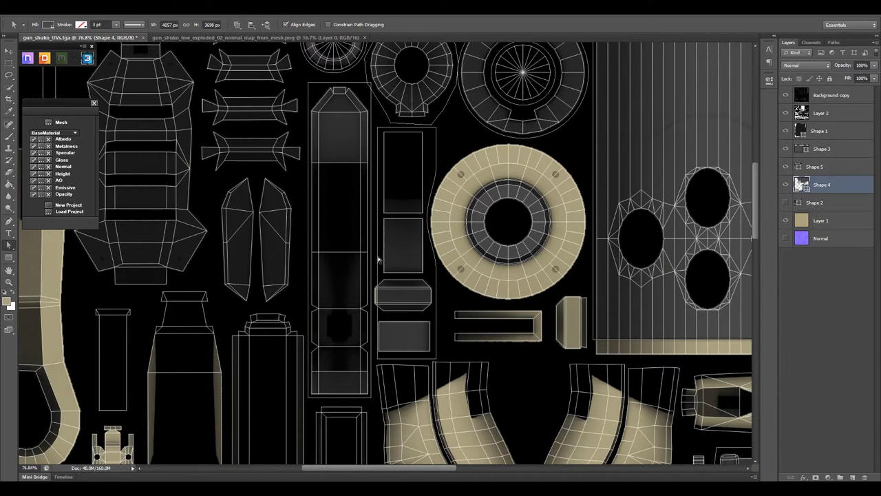
pyautogui.scroll(-2, 452, 283)
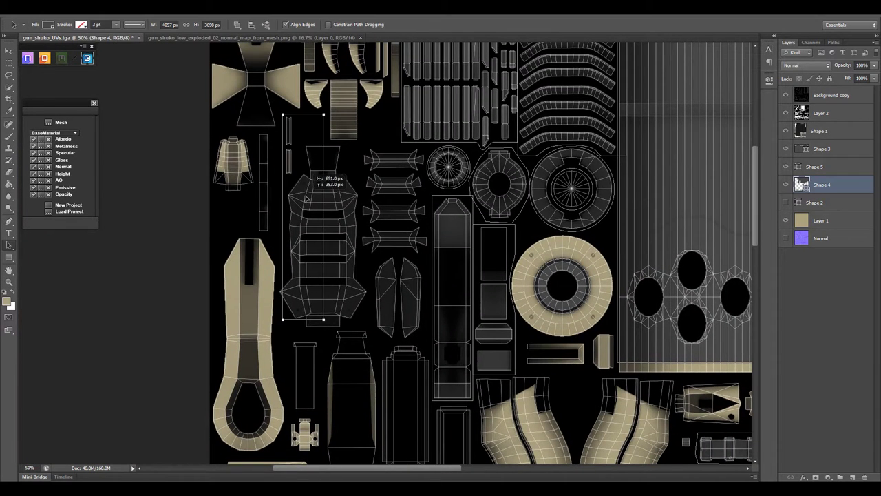
# - Hide the wireframe and check Shape 4 on the gun's receiver in 3DO
pyautogui.click(786, 95)
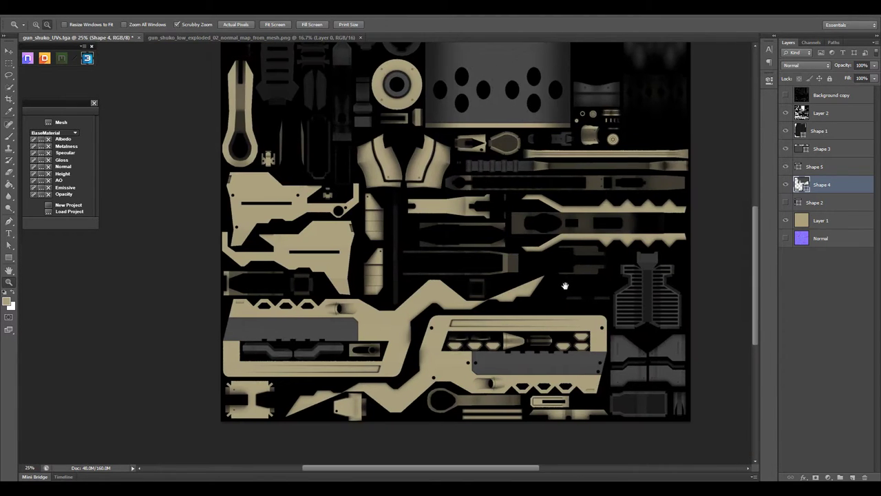
pyautogui.hotkey('alt', 'Tab')
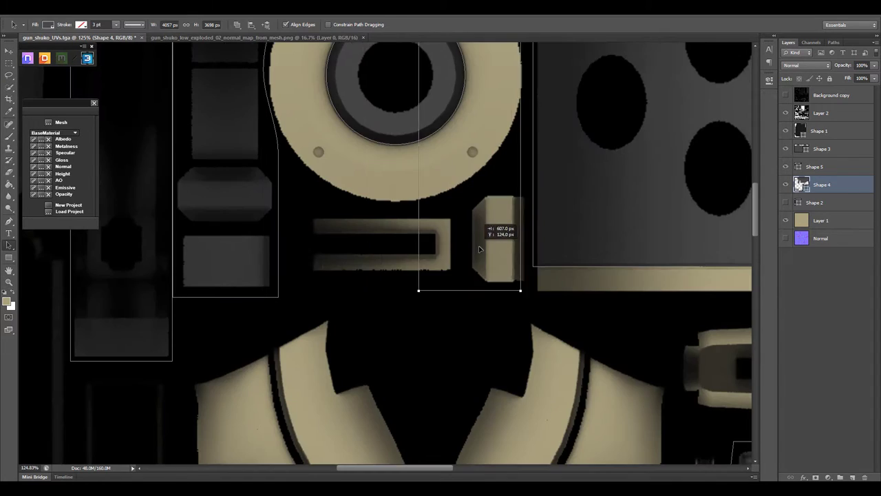
pyautogui.scroll(-5, 504, 117)
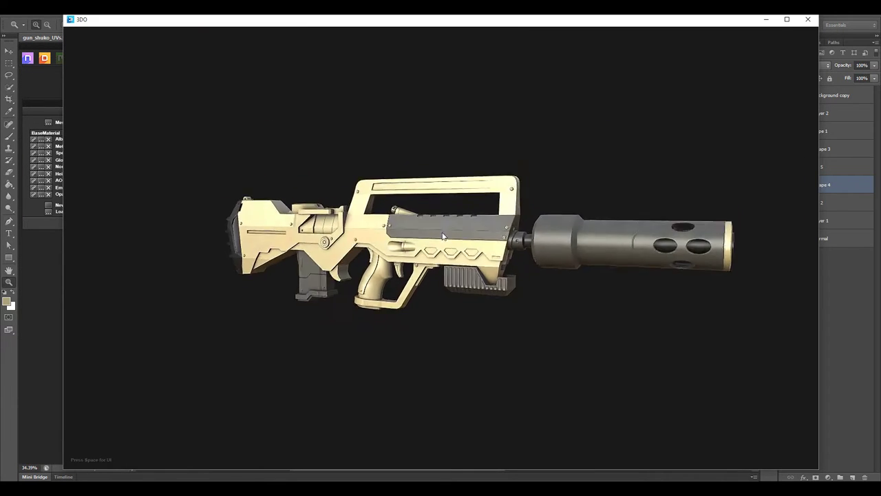
pyautogui.moveTo(424, 211)
pyautogui.mouseDown()
pyautogui.moveTo(245, 251)
pyautogui.moveTo(615, 325)
pyautogui.mouseUp()
pyautogui.scroll(5, 615, 325)
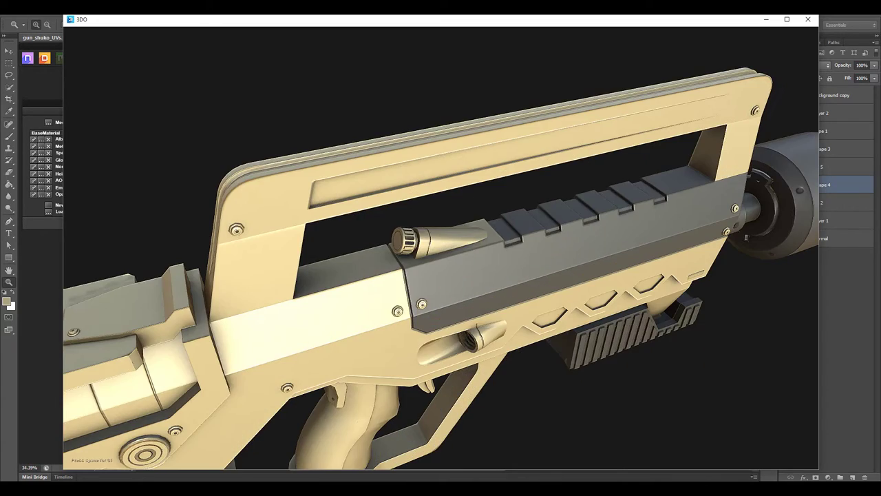
pyautogui.press('Escape')
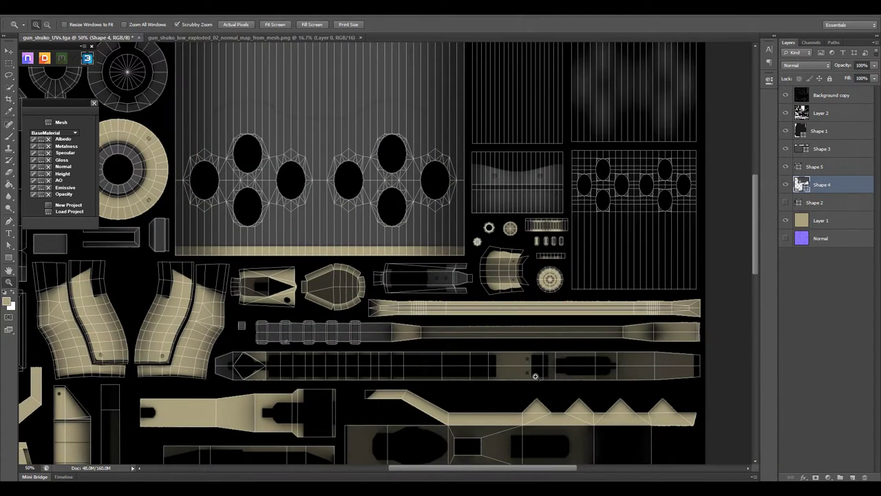
# - Zoom in on the receiver and long barrel UV islands with Shape 5 active
pyautogui.click(535, 376)
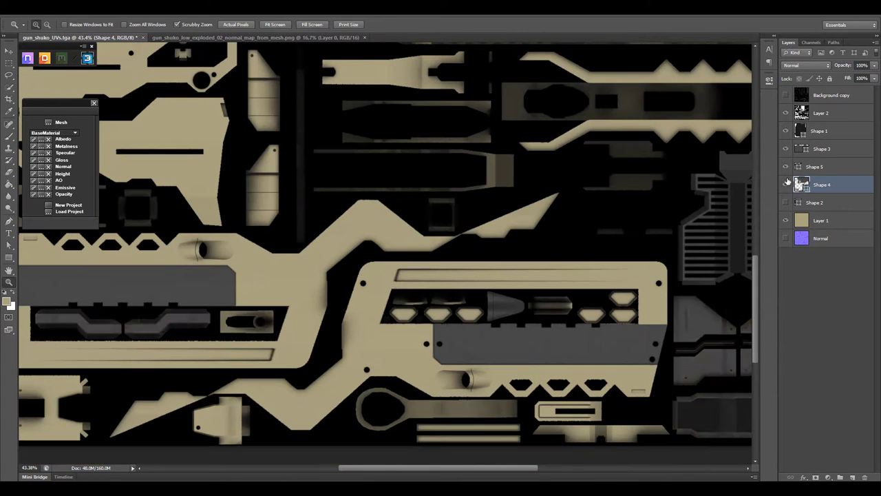
pyautogui.click(818, 167)
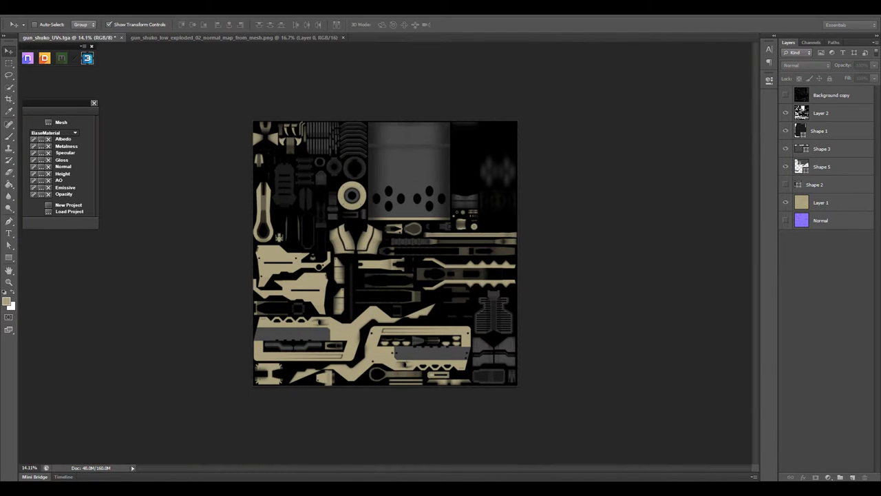
pyautogui.press('z')
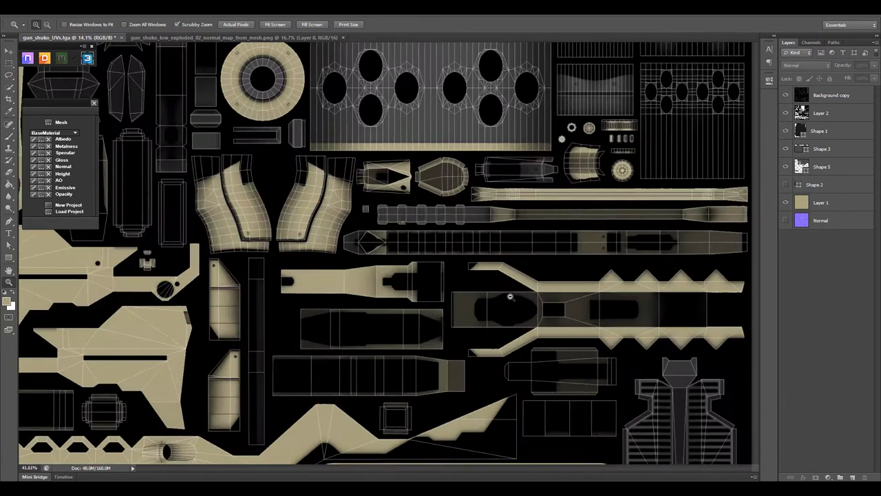
pyautogui.moveTo(468, 305); pyautogui.dragTo(508, 305)
pyautogui.click(501, 315)
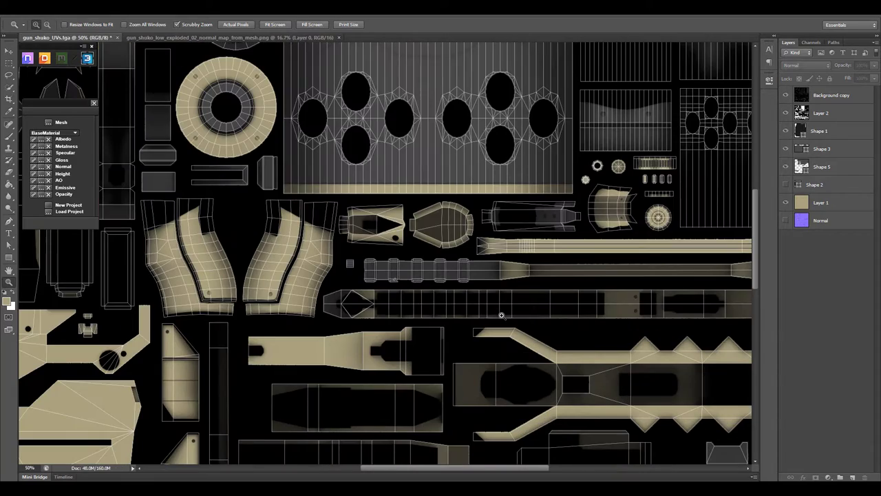
pyautogui.hscroll(3, 502, 313)
pyautogui.hscroll(3, 537, 296)
pyautogui.hscroll(3, 576, 282)
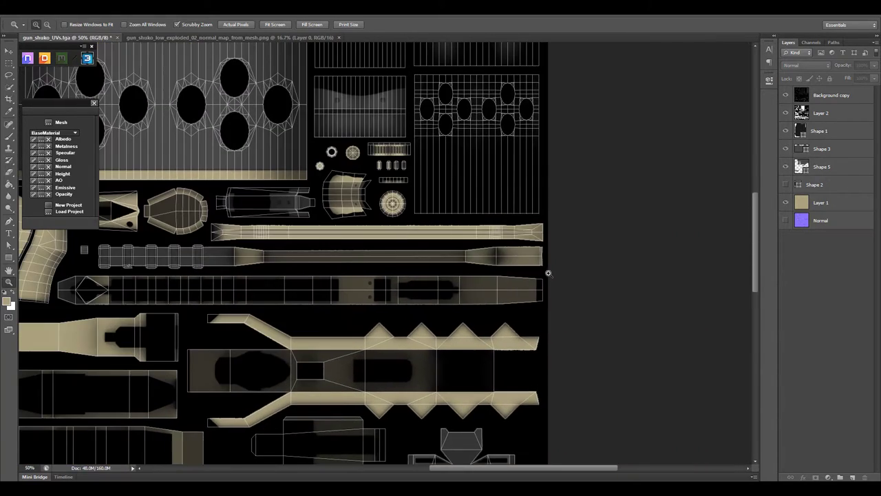
pyautogui.hscroll(2, 550, 273)
pyautogui.moveTo(557, 272)
pyautogui.mouseDown()
pyautogui.moveTo(590, 297)
pyautogui.moveTo(570, 308)
pyautogui.mouseUp()
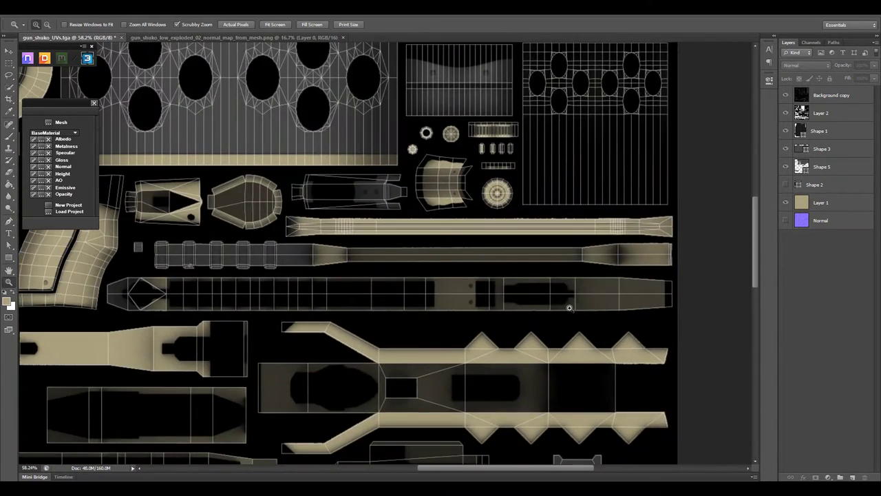
# - Inspect the Shape 5 path edge, zoom out to the whole texture, and hide the wireframe
pyautogui.click(676, 262)
pyautogui.moveTo(679, 262); pyautogui.dragTo(619, 265)
pyautogui.press('a')
pyautogui.click(214, 274)
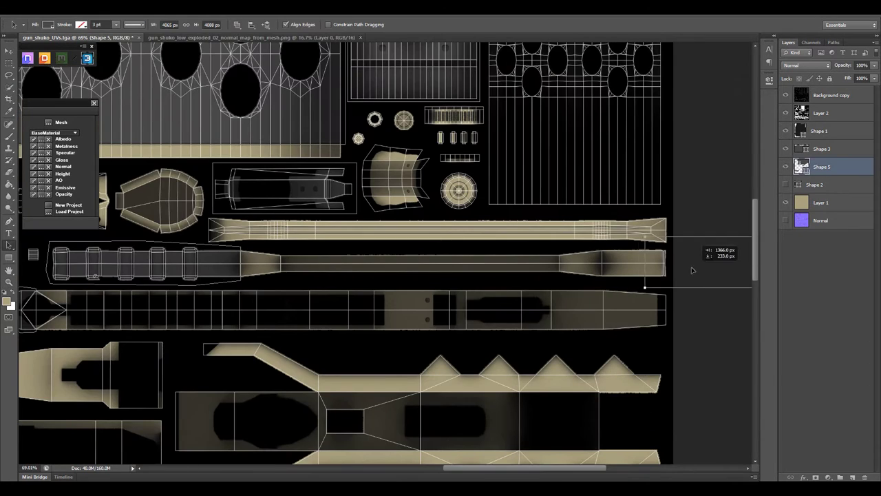
pyautogui.moveTo(692, 270); pyautogui.dragTo(591, 161)
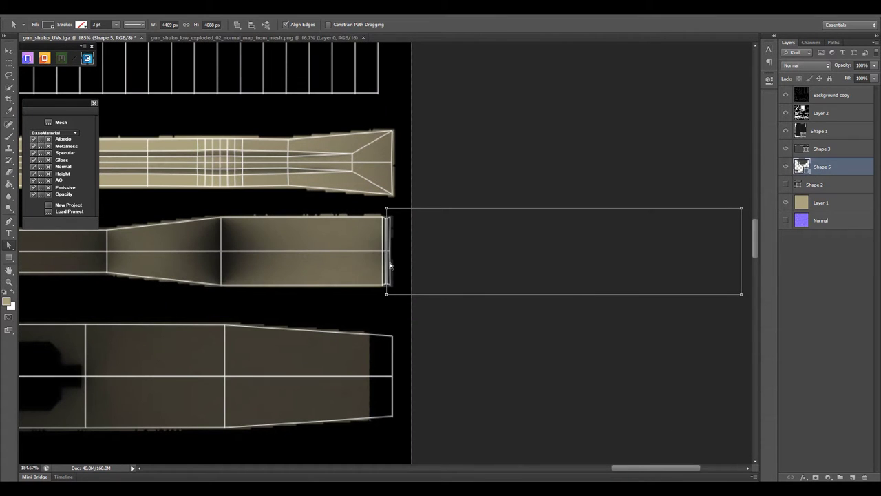
pyautogui.moveTo(626, 297)
pyautogui.mouseDown()
pyautogui.moveTo(420, 299)
pyautogui.moveTo(448, 302)
pyautogui.moveTo(344, 270)
pyautogui.mouseUp()
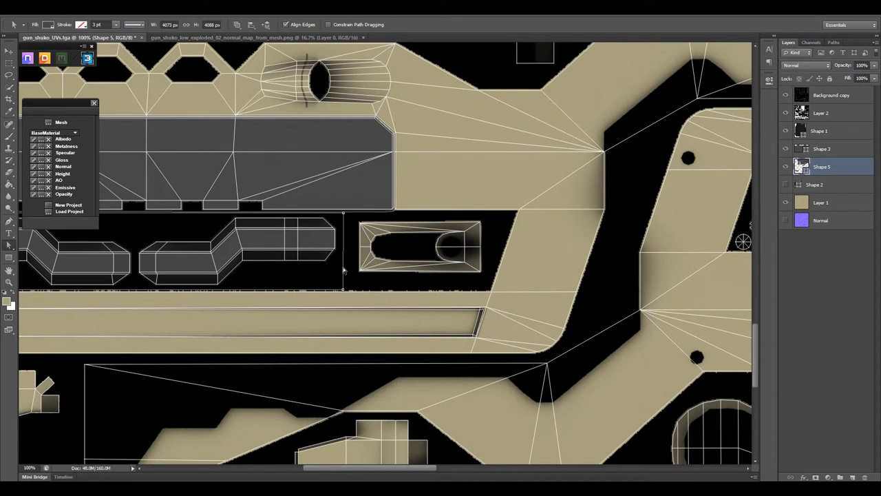
pyautogui.click(785, 95)
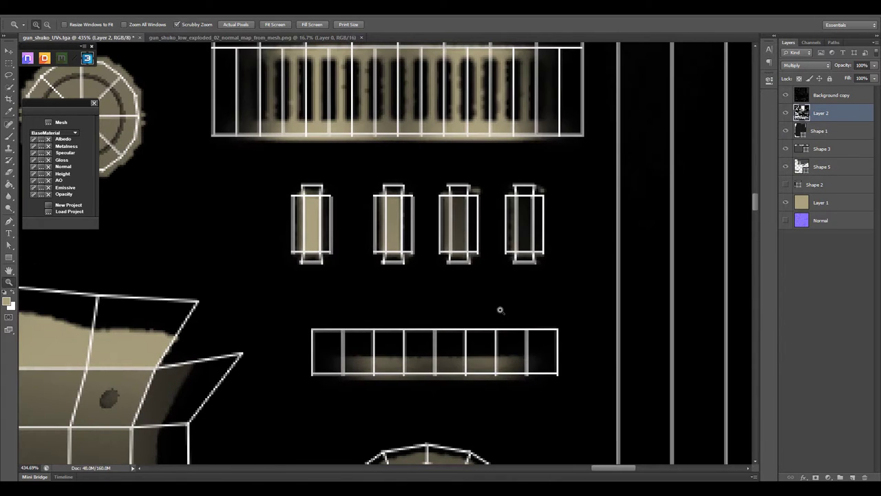
# - Copy the first rectangle's bright detail to its own layer, duplicate it onto the next rectangle, and merge
pyautogui.moveTo(320, 164); pyautogui.dragTo(258, 279)
pyautogui.rightClick(269, 221)
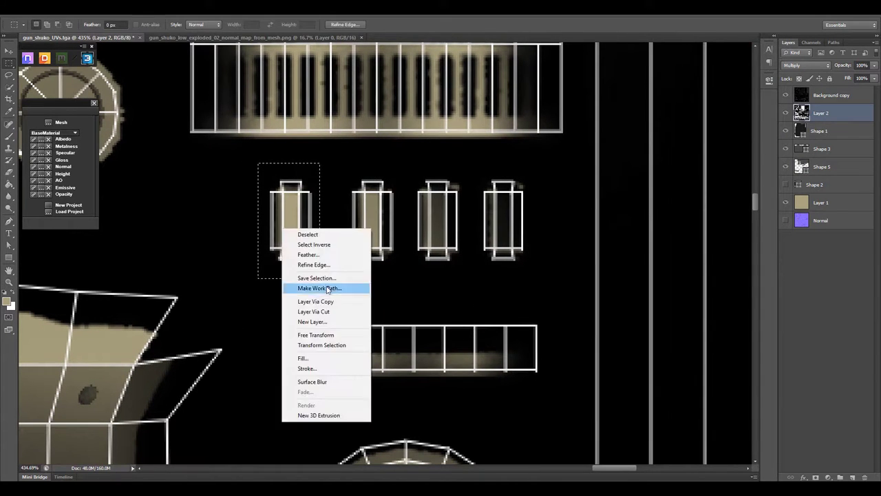
pyautogui.click(303, 305)
pyautogui.hotkey('ctrl', 'z')
pyautogui.click(786, 131)
pyautogui.moveTo(399, 291)
pyautogui.mouseDown()
pyautogui.moveTo(477, 292)
pyautogui.moveTo(521, 255)
pyautogui.moveTo(570, 266)
pyautogui.mouseUp()
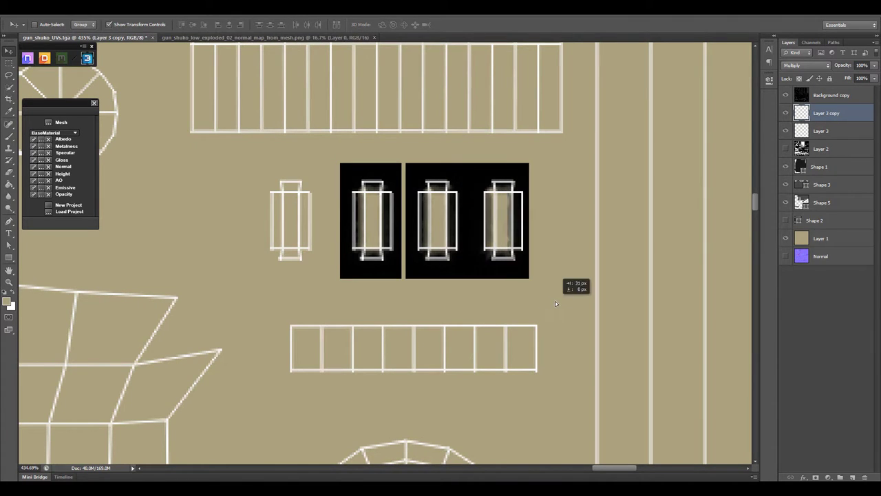
pyautogui.keyDown('shift'); pyautogui.click(821, 150); pyautogui.keyUp('shift')
pyautogui.hotkey('ctrl', 'e')
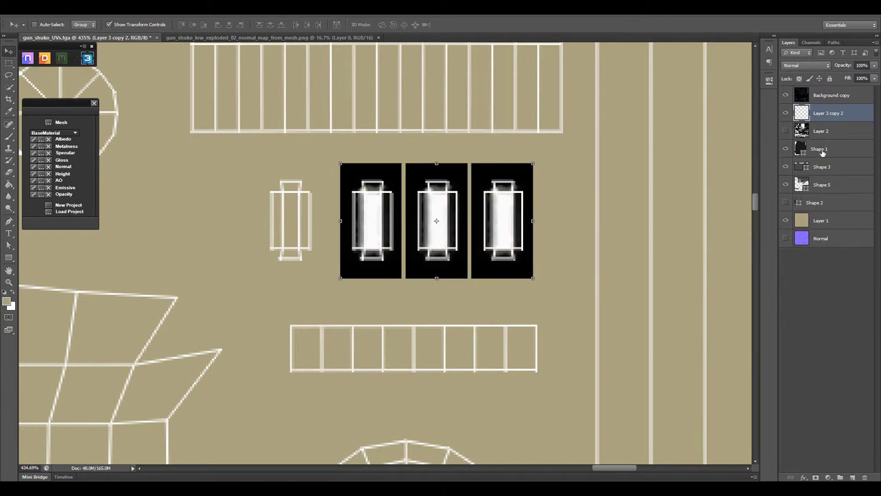
# - Duplicate the merged blocks over the remaining rectangles and merge them into Layer 3 copy 3
pyautogui.click(818, 132)
pyautogui.click(785, 131)
pyautogui.click(785, 113)
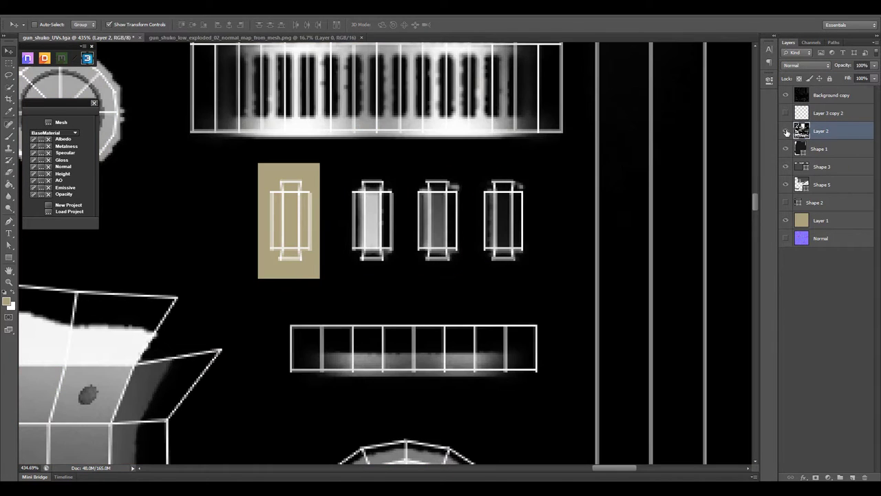
pyautogui.click(786, 113)
pyautogui.click(828, 113)
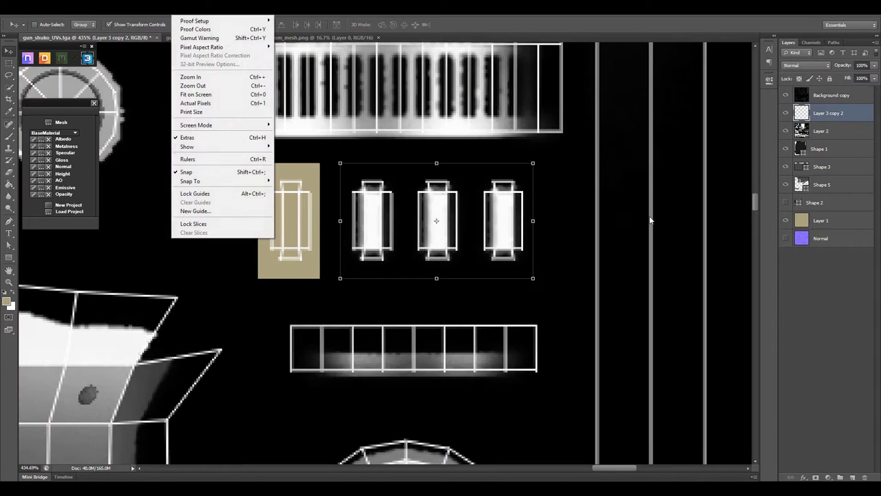
pyautogui.moveTo(417, 238); pyautogui.dragTo(443, 237)
pyautogui.press('m')
pyautogui.keyDown('shift'); pyautogui.click(830, 132); pyautogui.keyUp('shift')
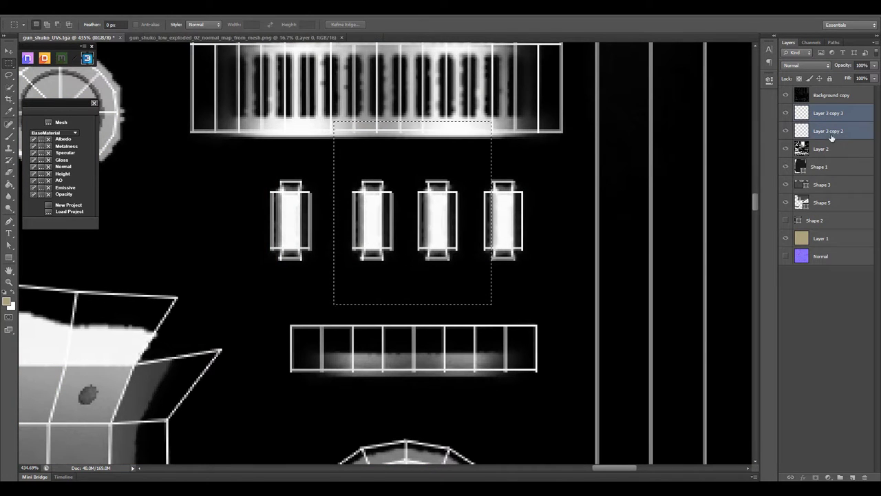
pyautogui.hotkey('ctrl', 'e')
pyautogui.click(786, 131)
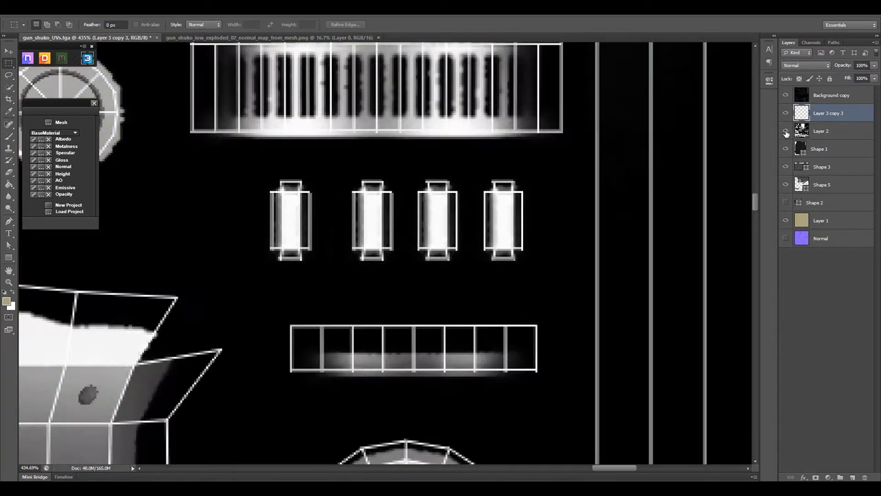
# - Select the Shape 5 circle path and scale it down snugly around the round island
pyautogui.scroll(-4, 456, 280)
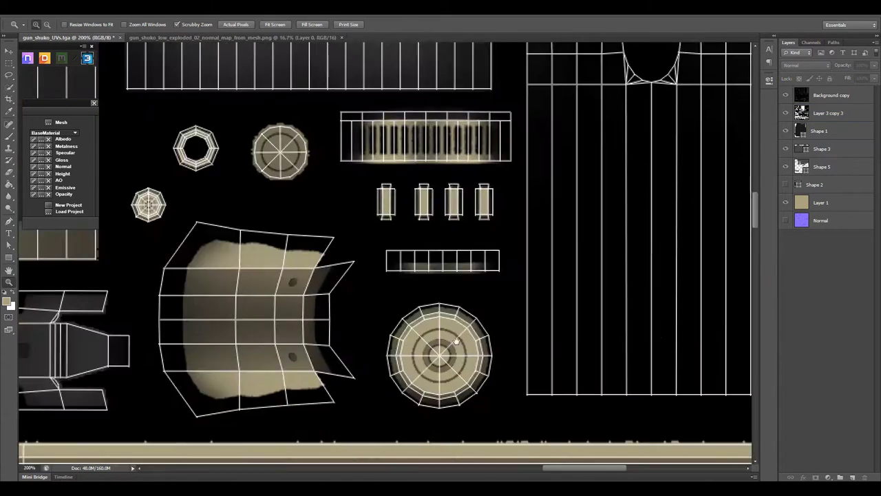
pyautogui.press('a')
pyautogui.scroll(-2, 450, 252)
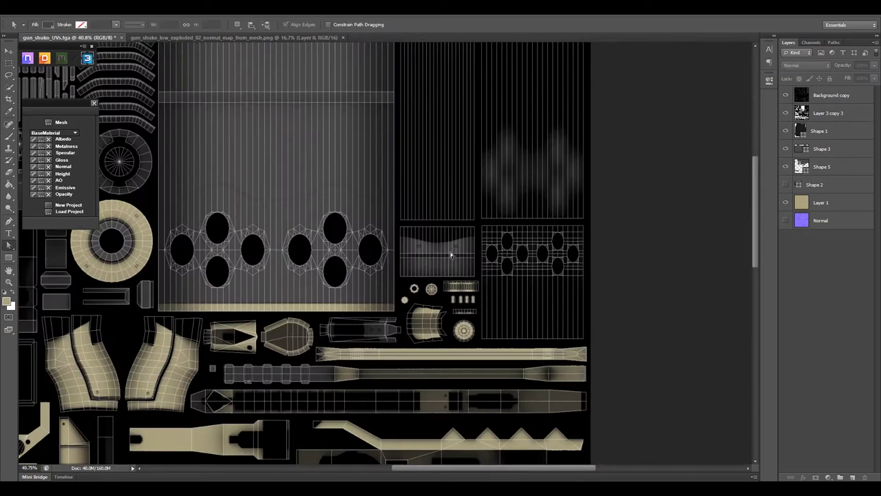
pyautogui.click(450, 252)
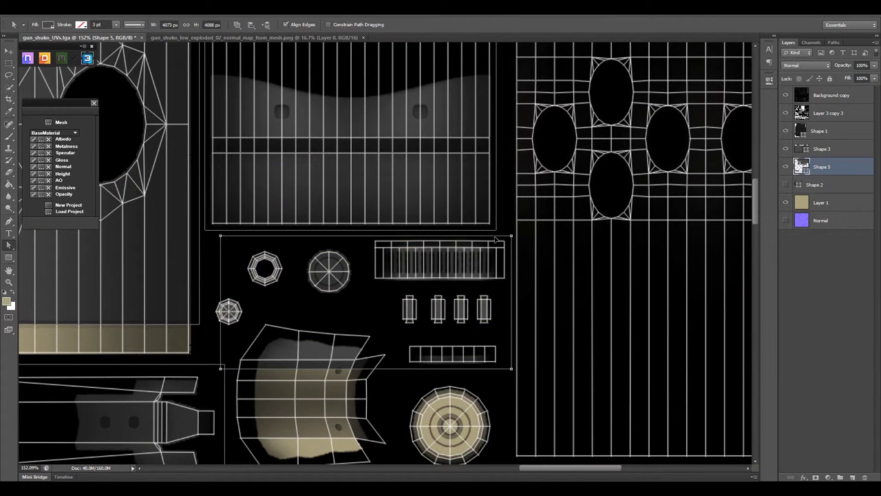
pyautogui.scroll(-2, 241, 296)
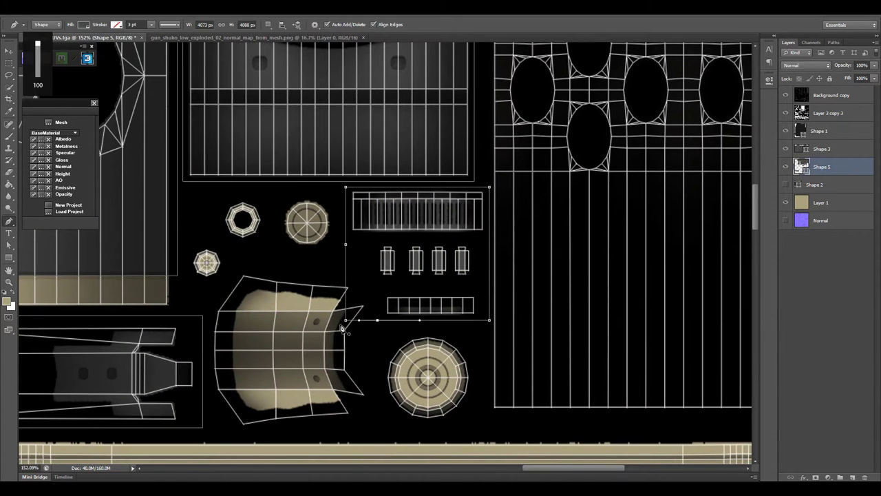
pyautogui.scroll(2, 383, 316)
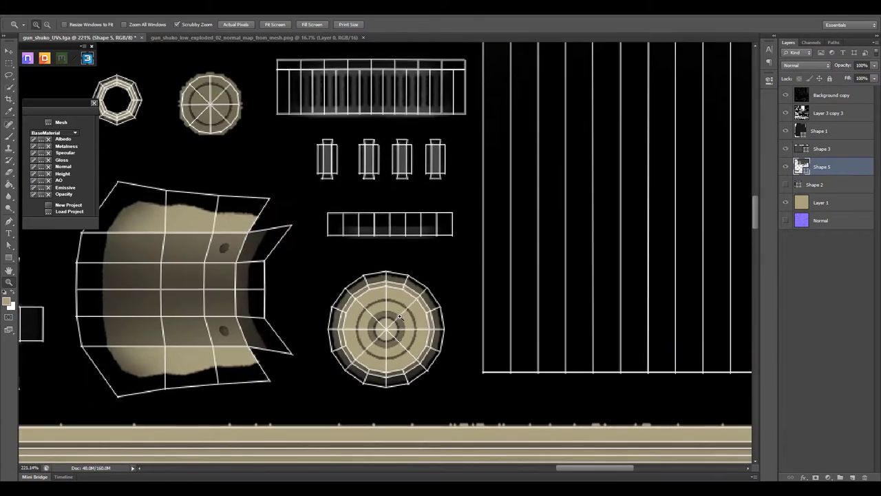
pyautogui.moveTo(382, 317); pyautogui.dragTo(449, 253)
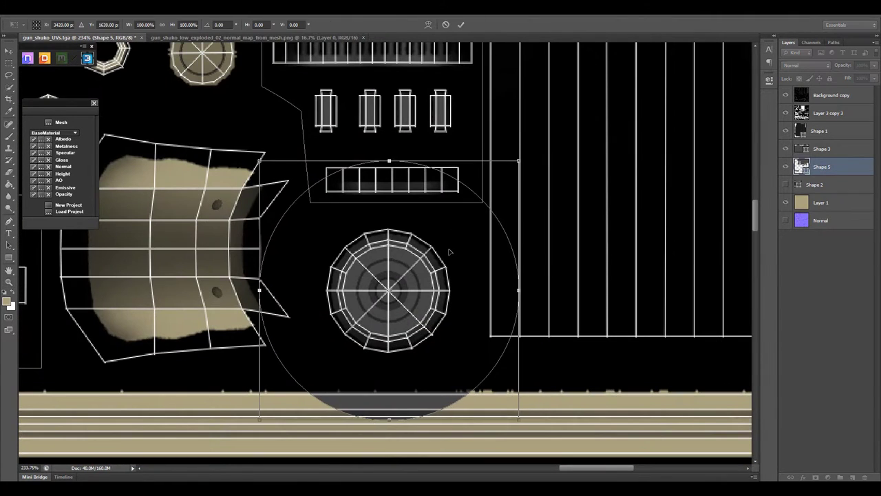
pyautogui.hotkey('ctrl', 't')
pyautogui.moveTo(520, 152); pyautogui.dragTo(459, 221)
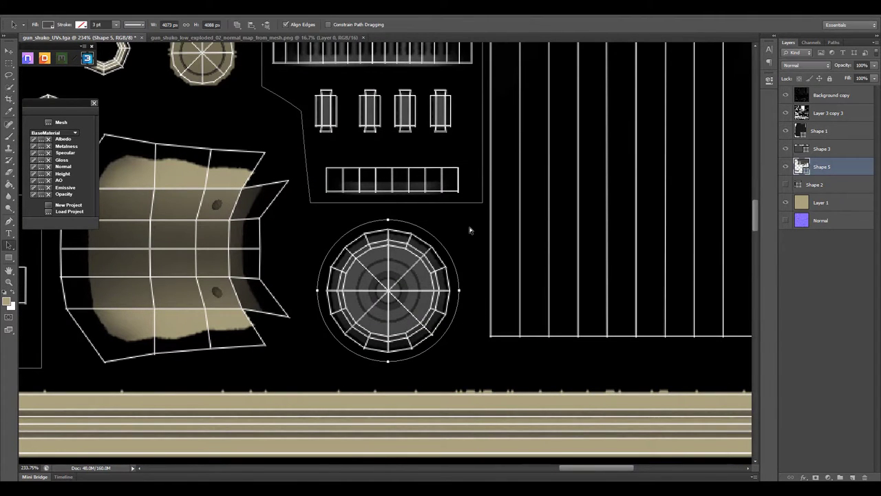
pyautogui.press('Return')
# - Adjust the circle's path combination and review the textured gun in the 3DO preview
pyautogui.click(237, 24)
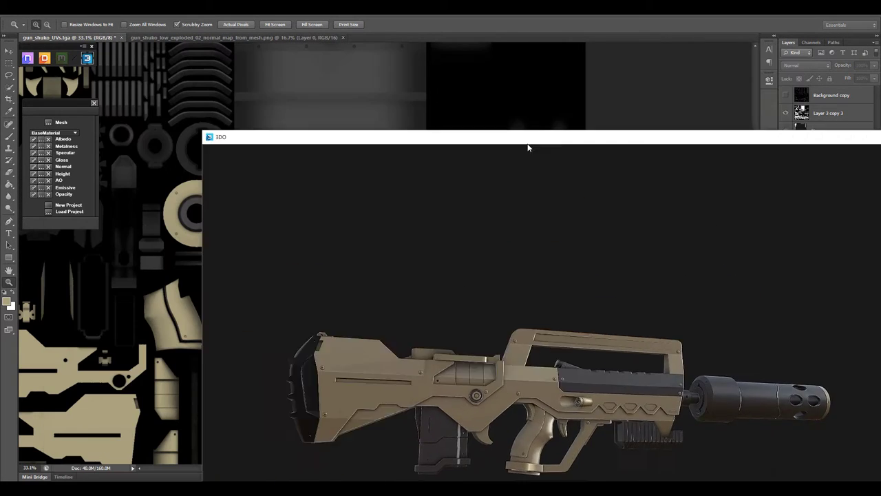
pyautogui.moveTo(372, 55); pyautogui.dragTo(852, 55)
pyautogui.click(488, 292)
pyautogui.click(488, 293)
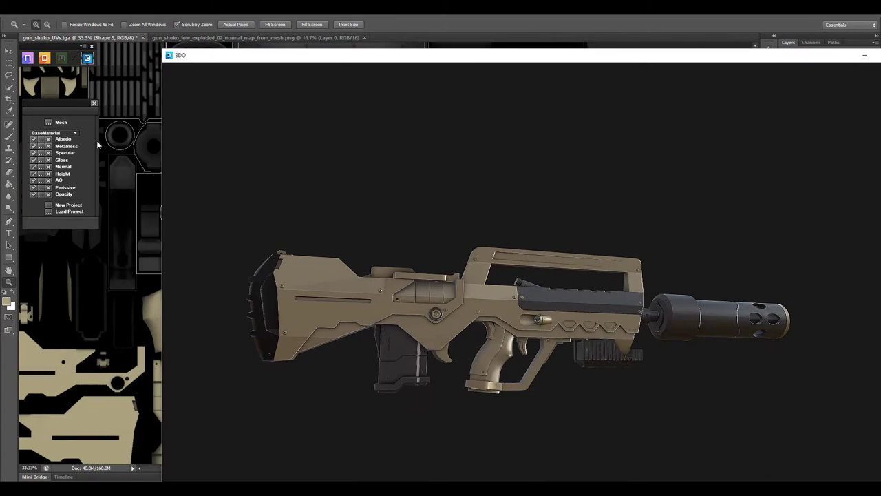
pyautogui.scroll(5, 612, 372)
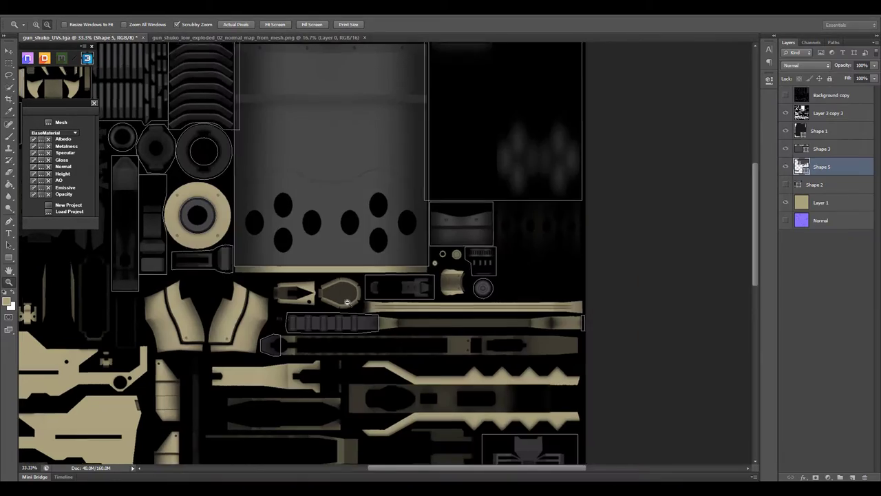
# - Scale the Shape 5 circle to about 81% over the round ring piece, then check it in 3DO
pyautogui.moveTo(347, 301); pyautogui.dragTo(764, 117)
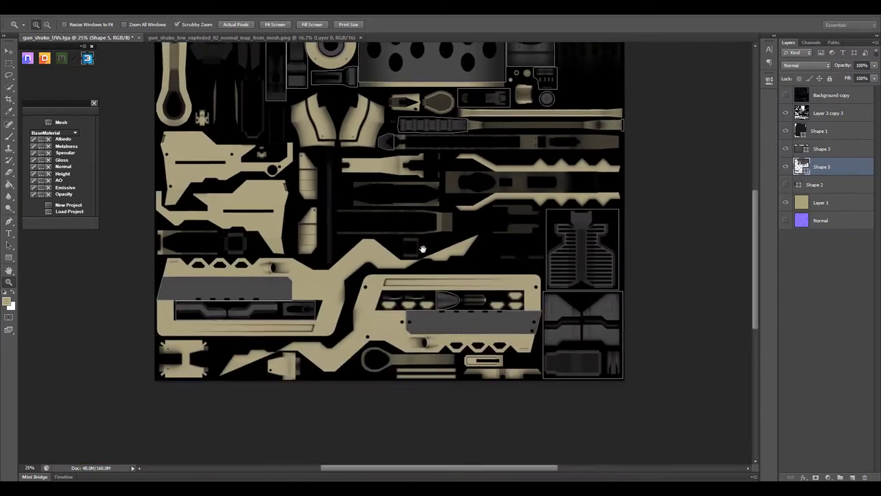
pyautogui.hotkey('ctrl', '+')
pyautogui.press('a')
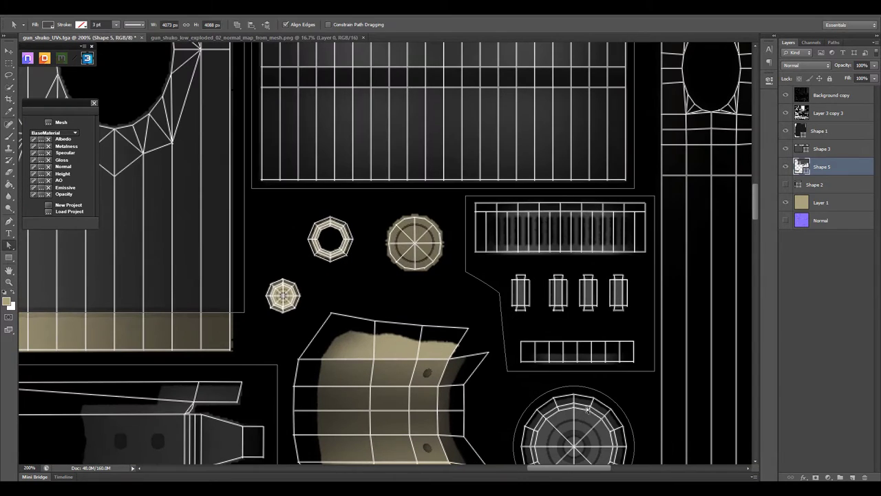
pyautogui.hotkey('ctrl', 't')
pyautogui.moveTo(475, 183); pyautogui.dragTo(444, 215)
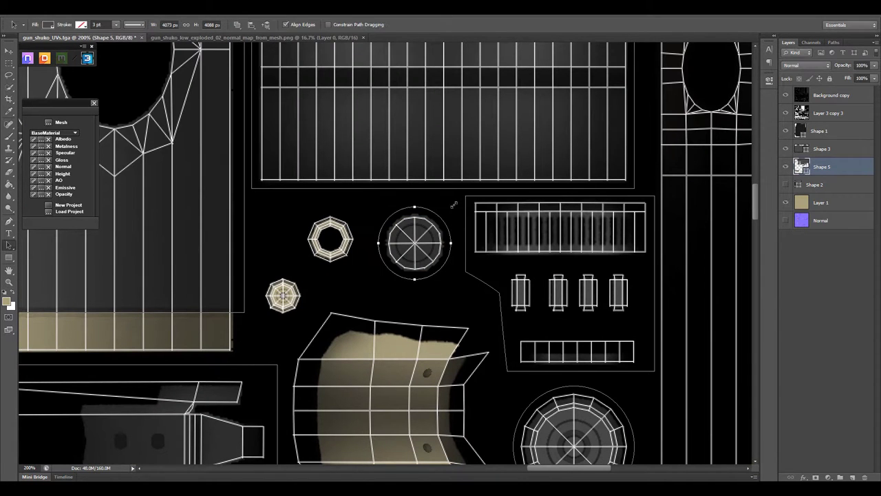
pyautogui.press('Return')
pyautogui.click(237, 25)
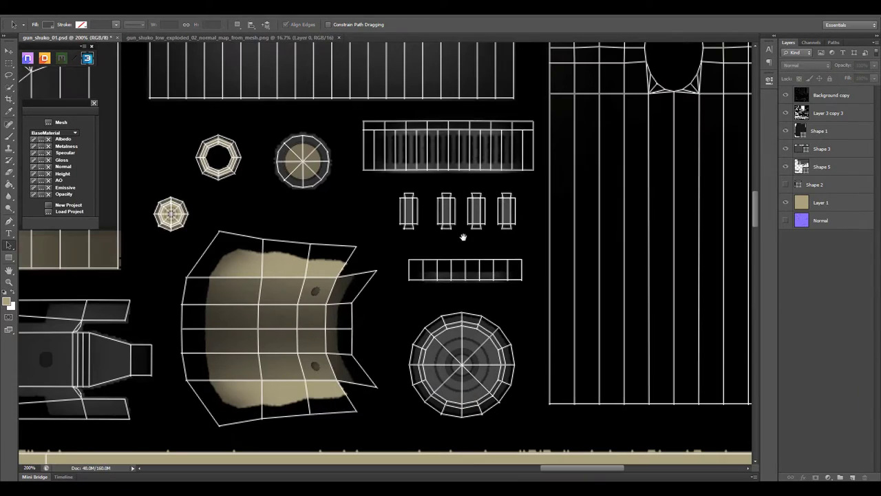
pyautogui.click(544, 289)
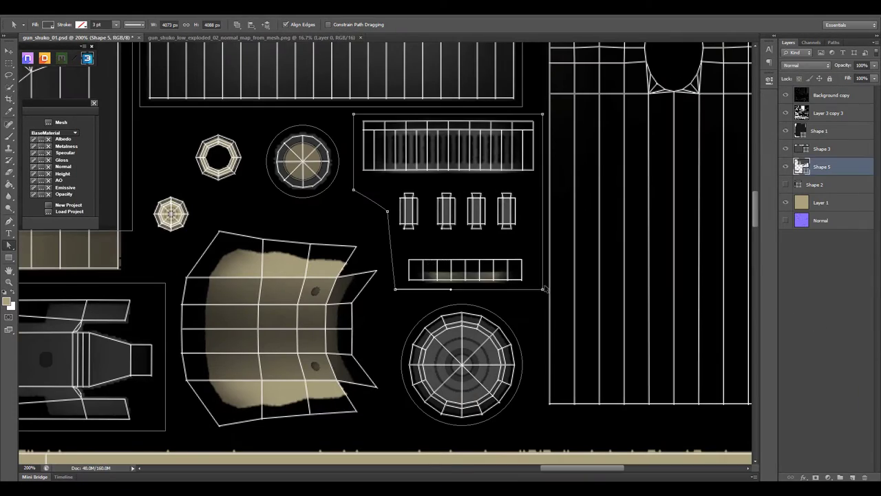
pyautogui.click(34, 140)
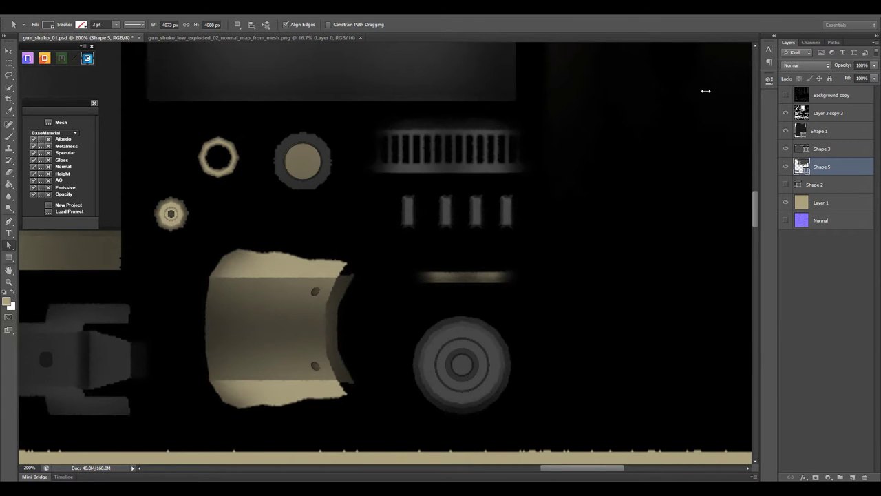
pyautogui.press('z')
pyautogui.hotkey('ctrl', '-')
pyautogui.hotkey('ctrl', '-')
pyautogui.hotkey('ctrl', '-')
pyautogui.hotkey('ctrl', '-')
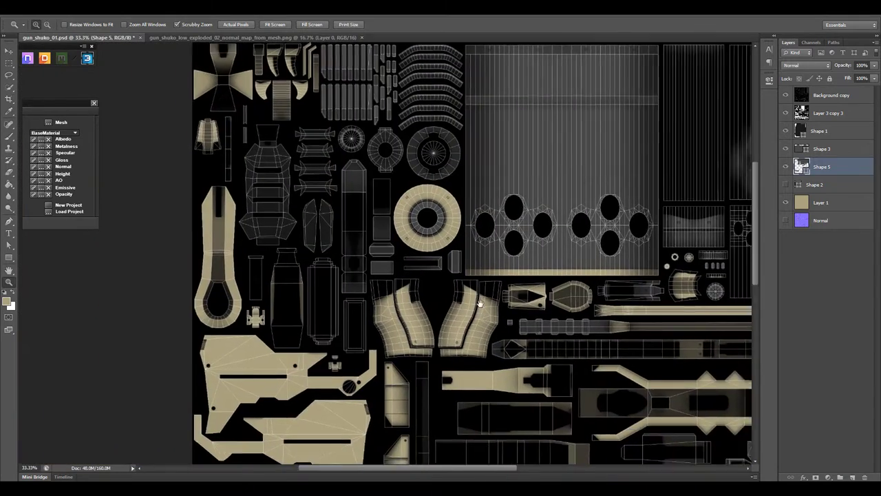
pyautogui.scroll(-5, 480, 303)
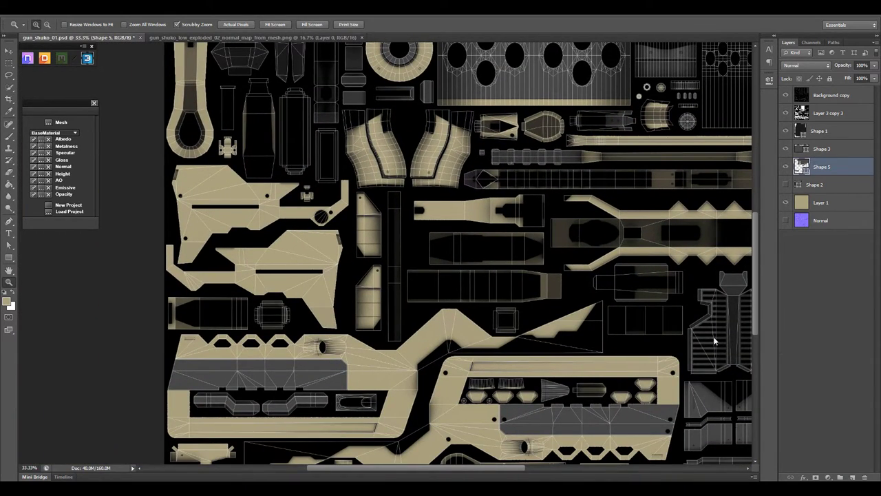
pyautogui.moveTo(460, 329)
pyautogui.mouseDown()
pyautogui.moveTo(443, 305)
pyautogui.moveTo(432, 320)
pyautogui.mouseUp()
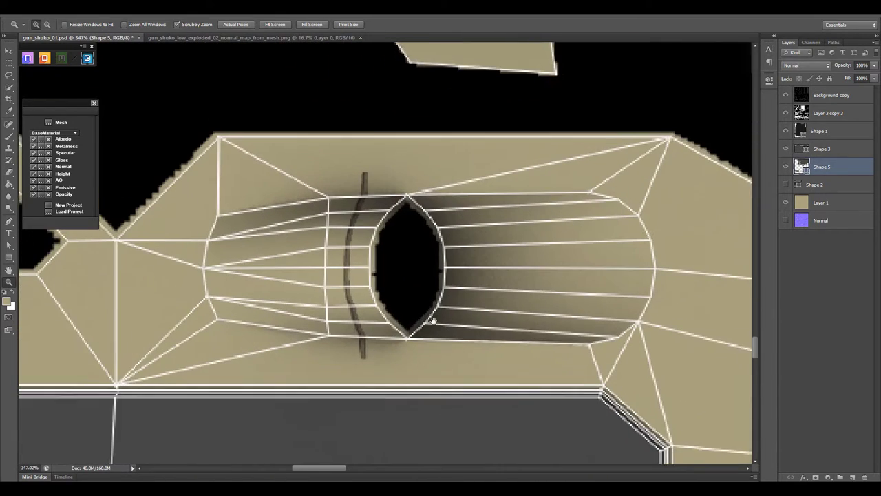
# - Draw a closed four-point crescent shape (Shape 6) beside the oval hole
pyautogui.press('p')
pyautogui.click(360, 219)
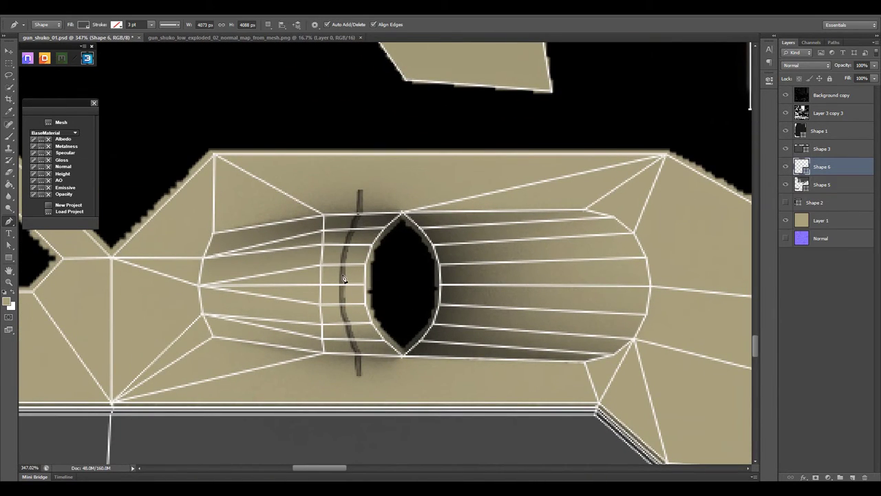
pyautogui.click(358, 356)
pyautogui.click(404, 356)
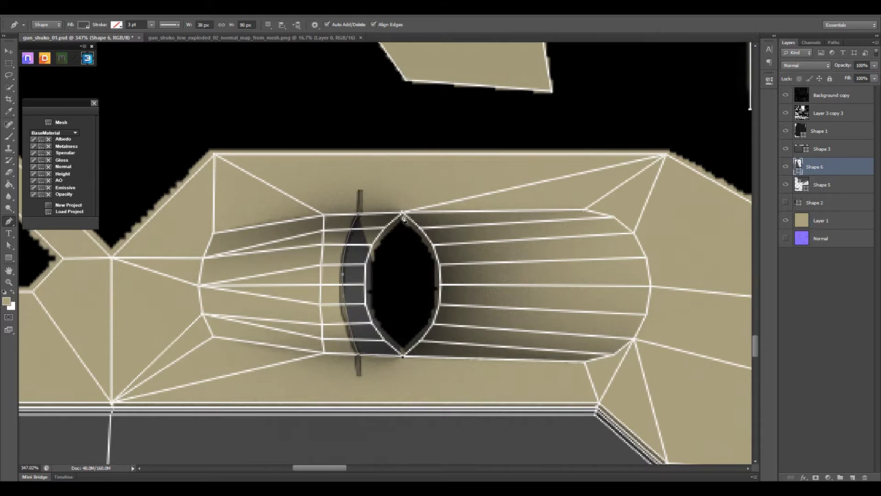
pyautogui.click(403, 214)
pyautogui.click(359, 218)
pyautogui.press('a')
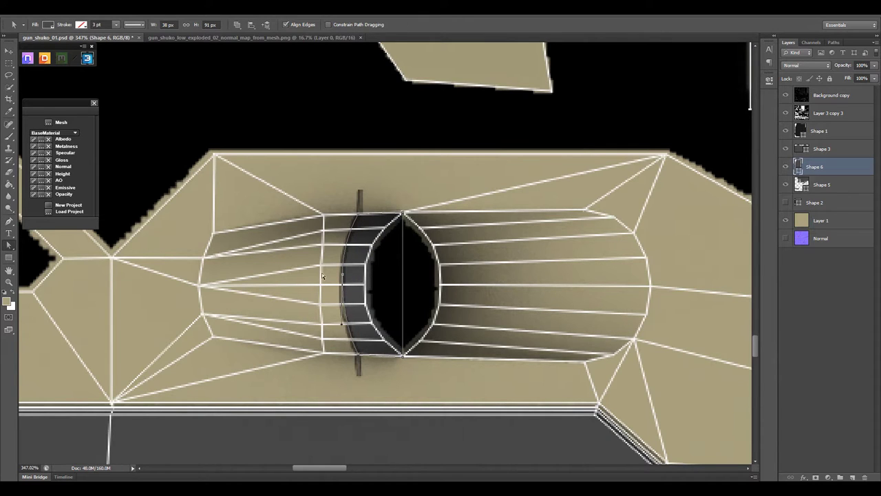
pyautogui.click(345, 329)
# - Zoom in on the other oval hole and hide the wireframe to check the crescent
pyautogui.press('z')
pyautogui.keyDown('alt'); pyautogui.click(594, 319); pyautogui.keyUp('alt')
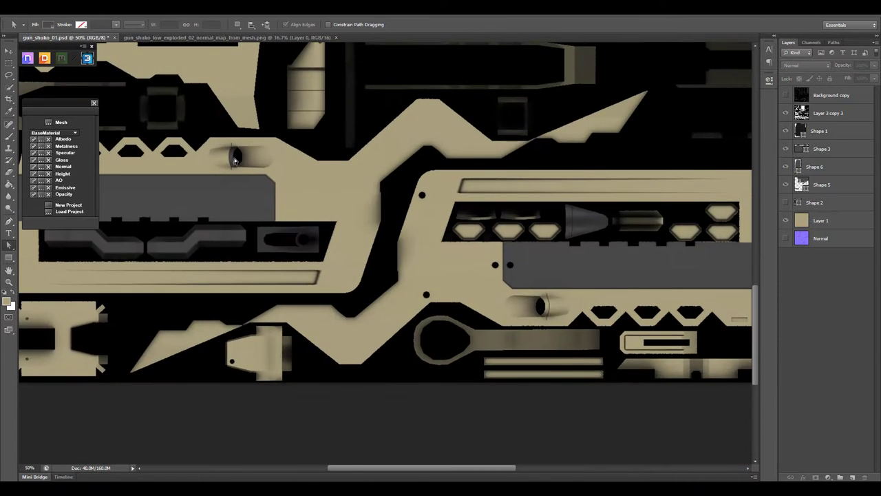
pyautogui.click(821, 166)
pyautogui.click(721, 200)
pyautogui.moveTo(552, 295); pyautogui.dragTo(592, 294)
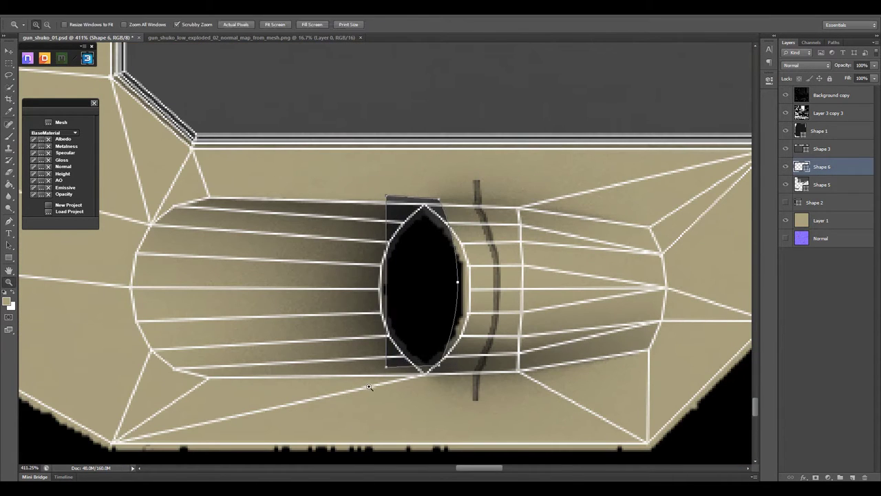
pyautogui.press('a')
pyautogui.click(786, 95)
pyautogui.scroll(-1, 443, 233)
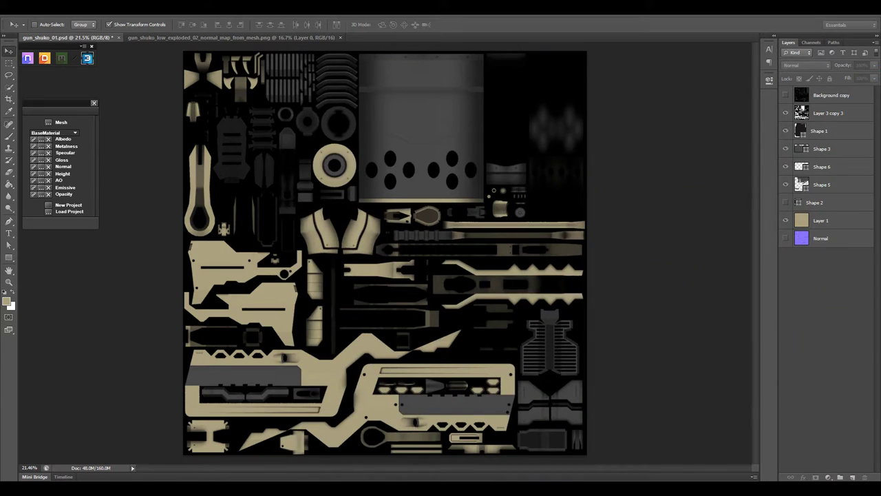
# - Nudge the dark grey panel's top edge down slightly near the trapezoid parts
pyautogui.press('z')
pyautogui.moveTo(427, 385)
pyautogui.mouseDown()
pyautogui.moveTo(512, 321)
pyautogui.moveTo(413, 323)
pyautogui.mouseUp()
pyautogui.press('a')
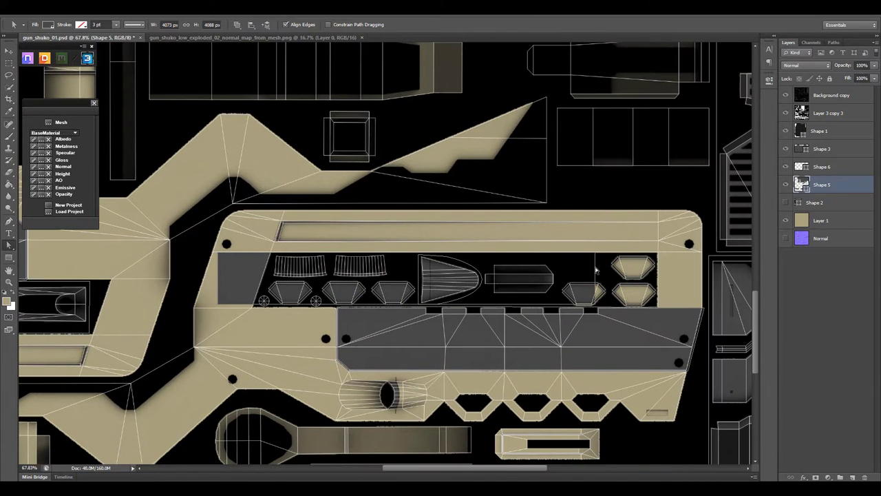
pyautogui.scroll(5, 596, 271)
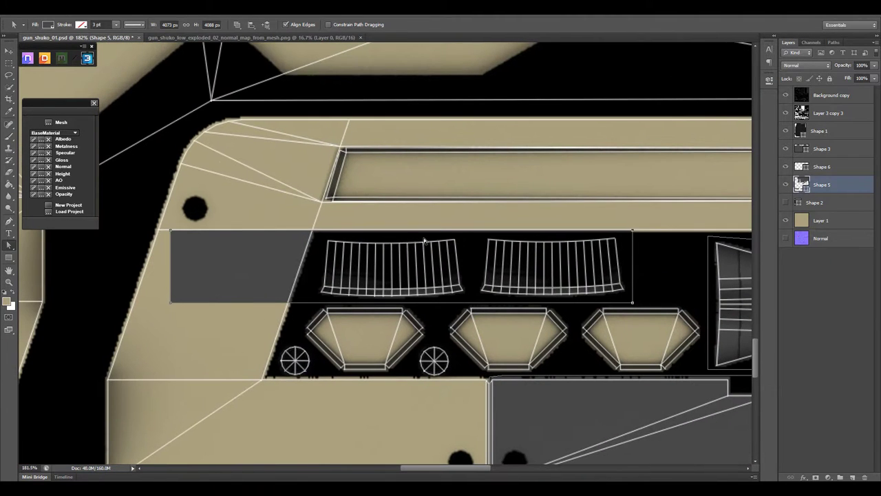
pyautogui.press('Down')
pyautogui.press('Down')
pyautogui.press('Down')
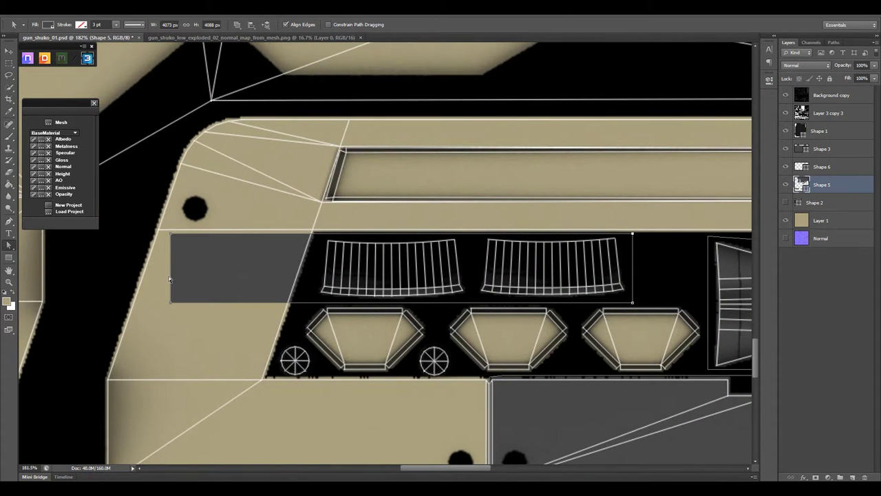
pyautogui.press('z')
pyautogui.scroll(-5, 170, 279)
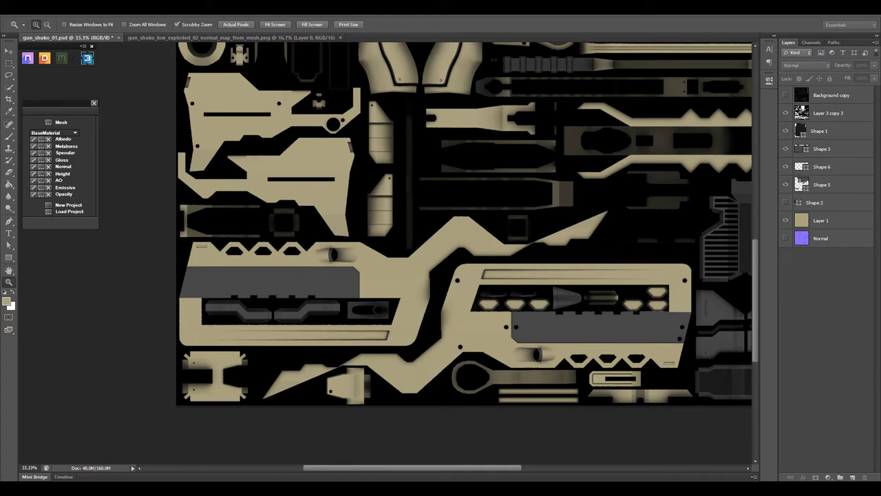
# - Draw a rectangle over the long black slot and merge it into the Shape 5 panel layer
pyautogui.scroll(2, 419, 331)
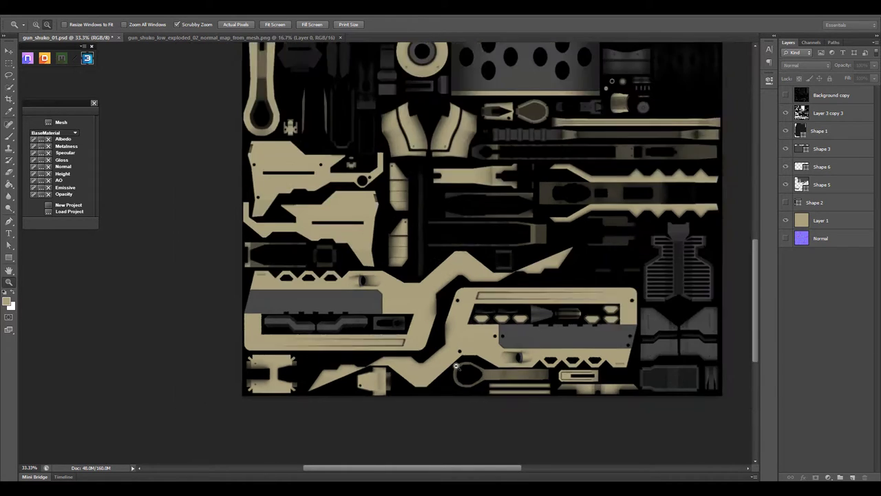
pyautogui.scroll(2, 420, 332)
pyautogui.scroll(2, 420, 331)
pyautogui.scroll(2, 420, 332)
pyautogui.press('u')
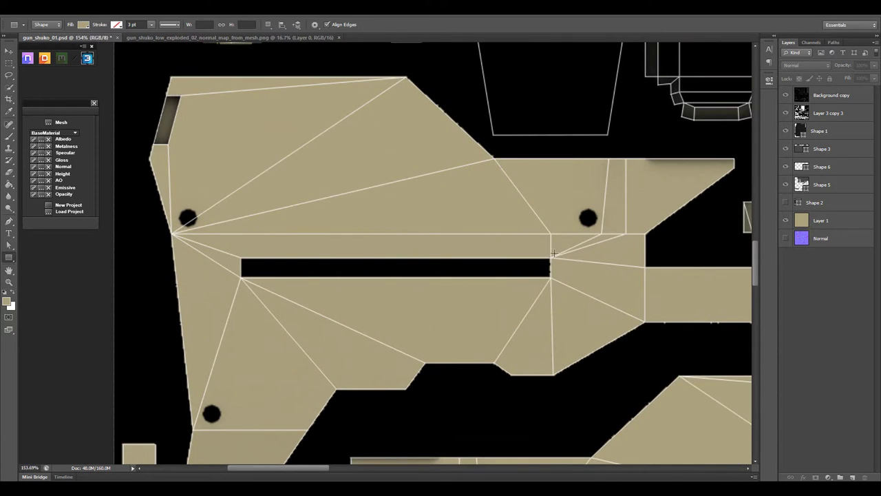
pyautogui.moveTo(556, 250); pyautogui.dragTo(236, 285)
pyautogui.keyDown('ctrl'); pyautogui.click(821, 203); pyautogui.keyUp('ctrl')
pyautogui.hotkey('ctrl', 'e')
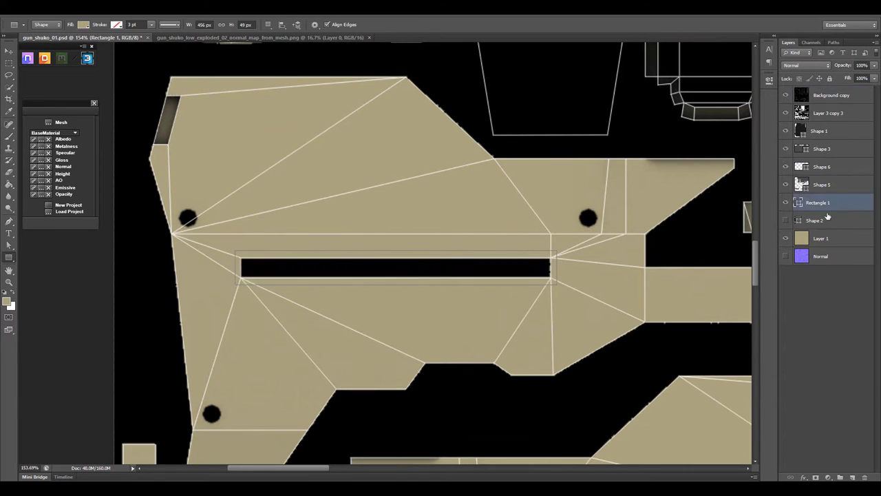
pyautogui.press('a')
# - Widen the slot frame's left edge slightly, then bring the second slot and lower bars into view
pyautogui.scroll(1, 523, 289)
pyautogui.scroll(1, 524, 289)
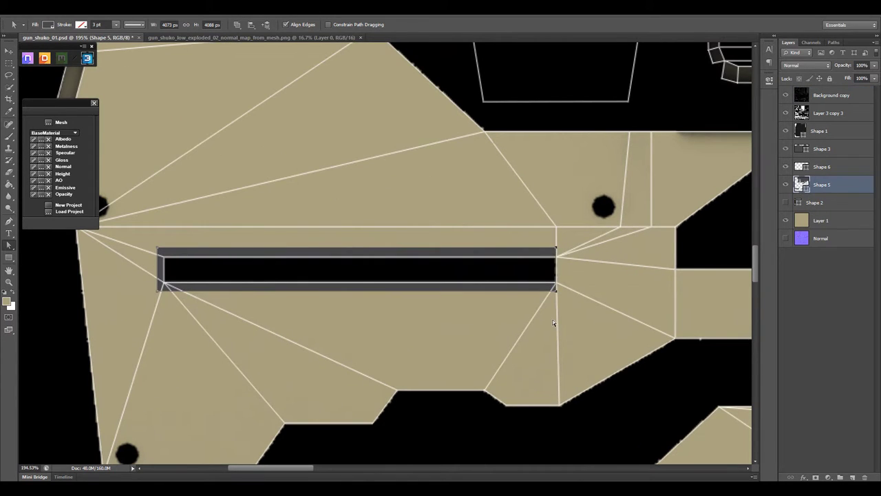
pyautogui.moveTo(154, 316); pyautogui.dragTo(137, 329)
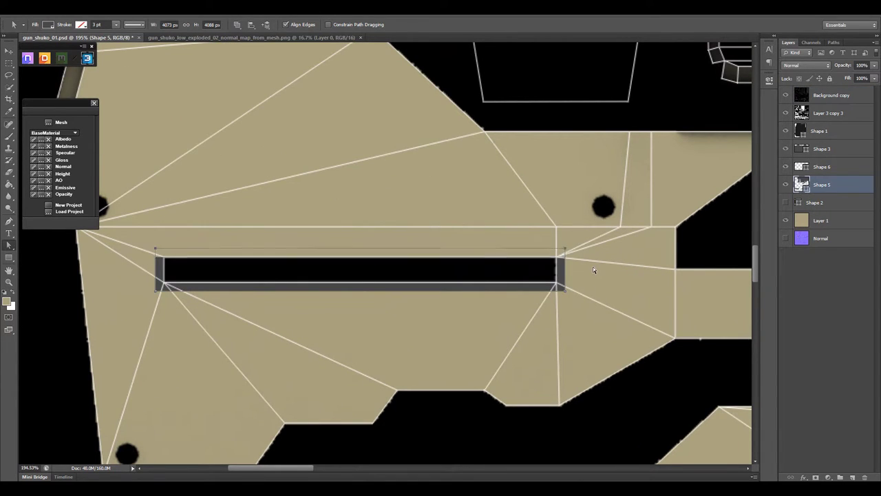
pyautogui.scroll(-5, 365, 294)
pyautogui.moveTo(365, 294); pyautogui.dragTo(413, 305)
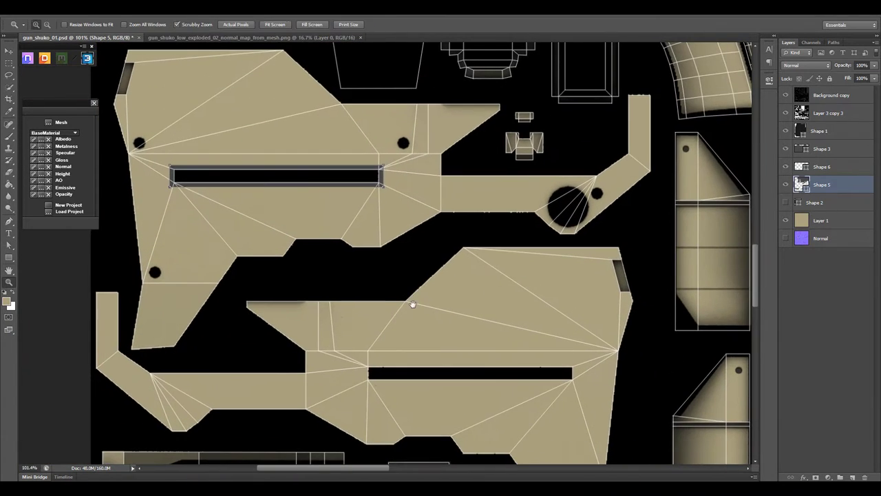
pyautogui.scroll(7, 454, 404)
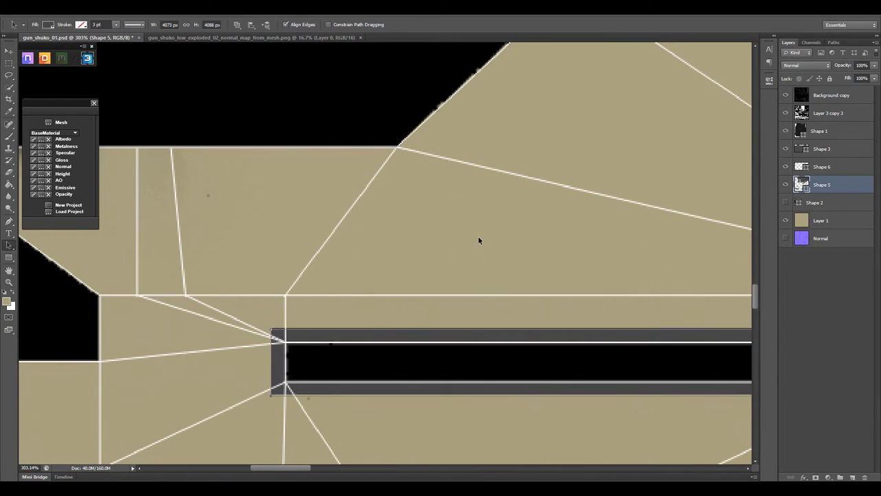
pyautogui.scroll(-8, 478, 235)
pyautogui.scroll(2, 584, 301)
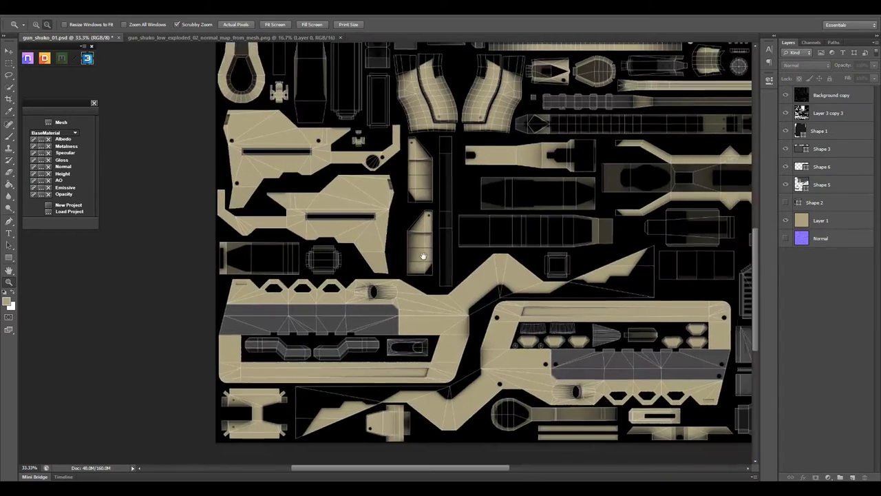
pyautogui.moveTo(584, 301)
pyautogui.mouseDown()
pyautogui.moveTo(482, 413)
pyautogui.moveTo(457, 191)
pyautogui.mouseUp()
# - Extend the dark grey panel along the lower bar
pyautogui.press('a')
pyautogui.click(482, 389)
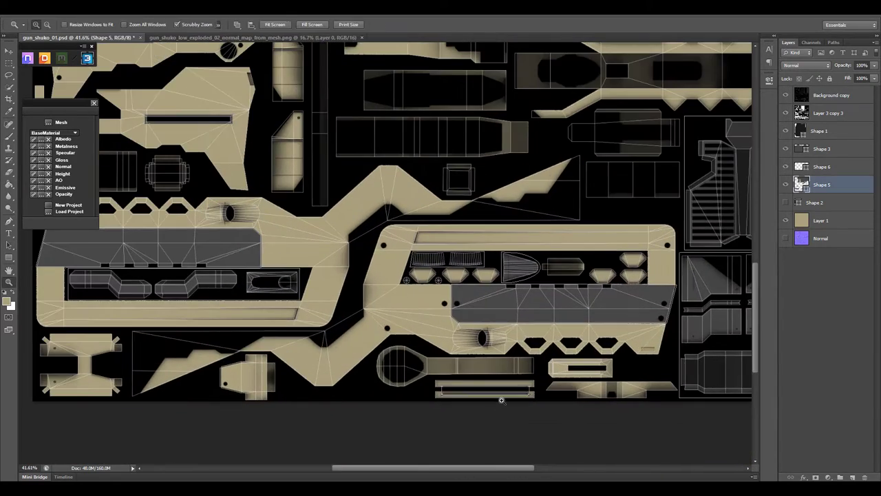
pyautogui.scroll(5, 500, 392)
pyautogui.moveTo(585, 385); pyautogui.dragTo(543, 258)
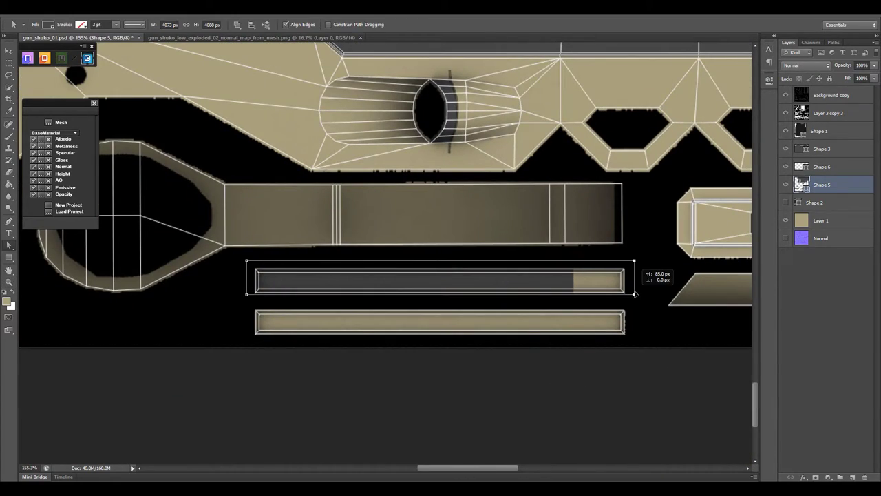
pyautogui.scroll(-10, 635, 294)
pyautogui.press('Delete')
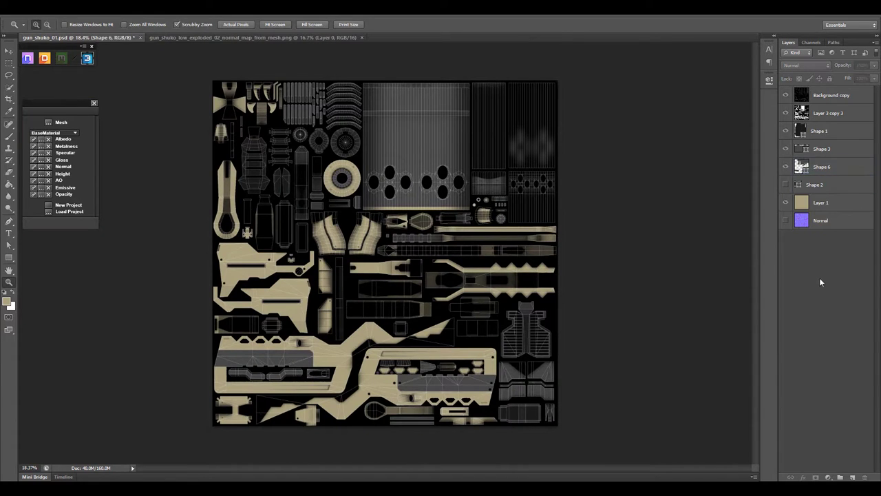
# - Orbit and zoom the tan rifle with dark grey barrel parts in 3DO for a close-up look
pyautogui.click(786, 185)
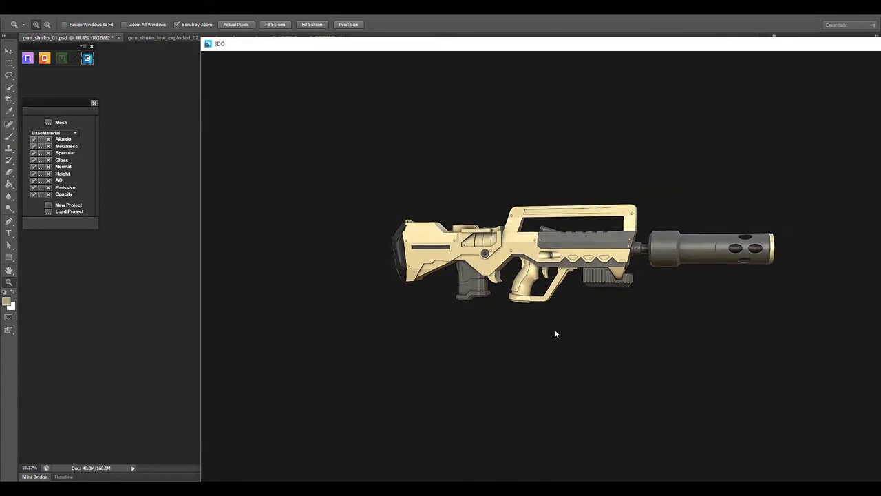
pyautogui.moveTo(601, 354)
pyautogui.mouseDown()
pyautogui.moveTo(542, 333)
pyautogui.moveTo(674, 363)
pyautogui.moveTo(647, 328)
pyautogui.mouseUp()
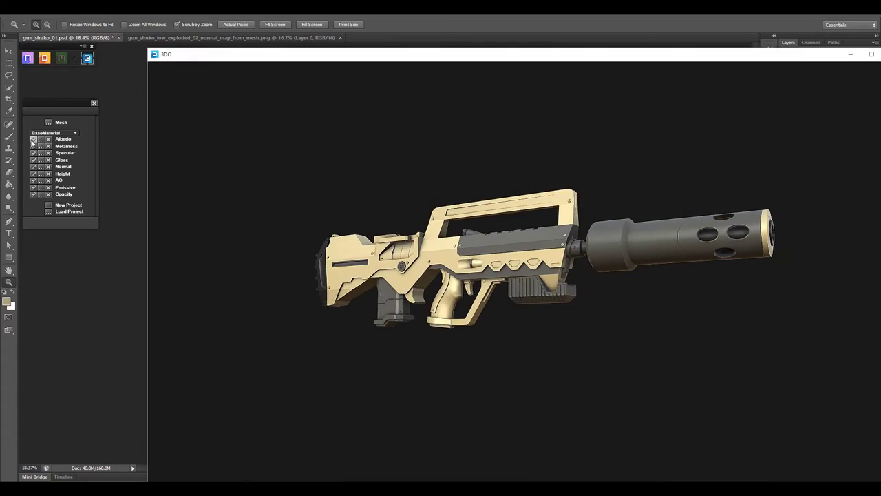
pyautogui.moveTo(605, 320); pyautogui.dragTo(546, 373)
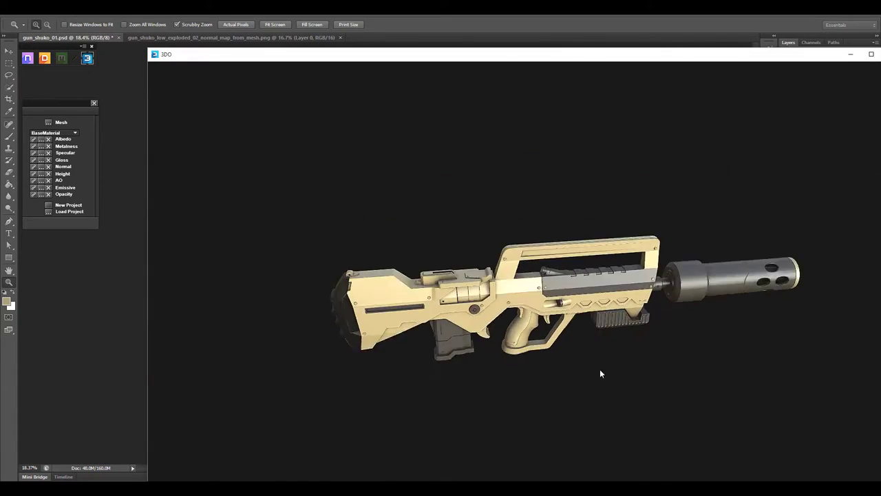
pyautogui.scroll(5, 529, 388)
pyautogui.scroll(2, 551, 299)
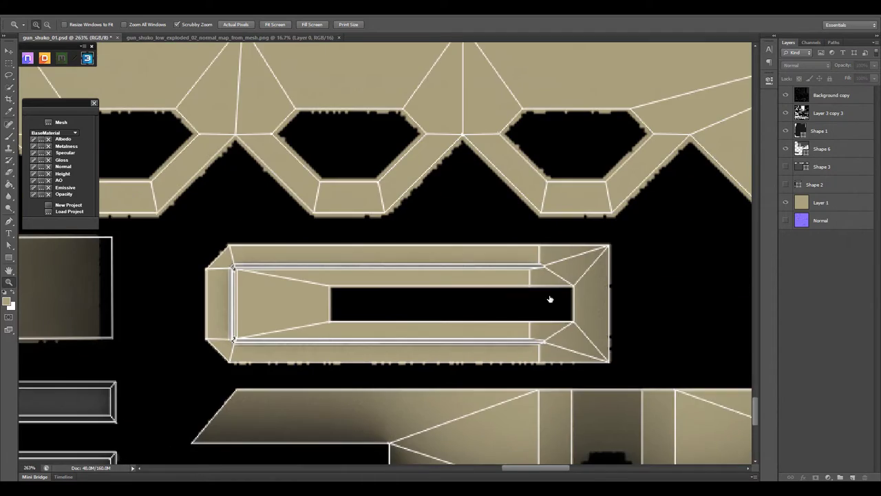
pyautogui.scroll(2, 450, 324)
pyautogui.press('p')
pyautogui.click(506, 252)
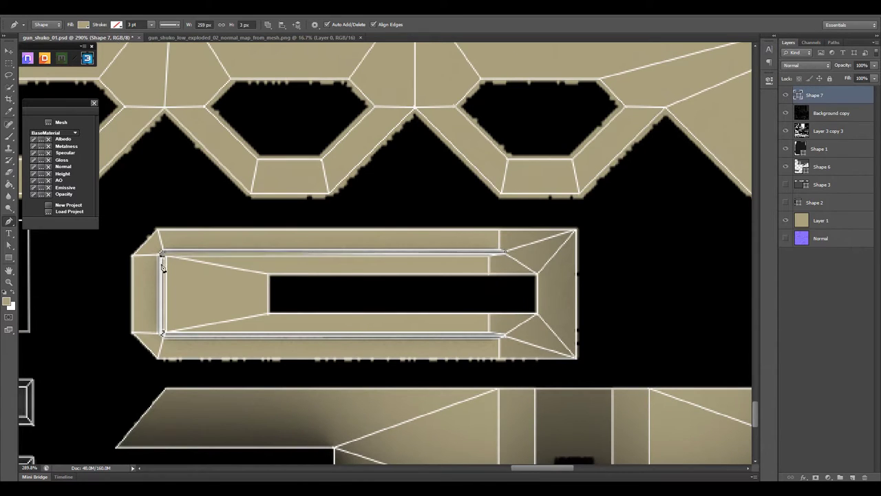
pyautogui.click(162, 336)
pyautogui.click(506, 337)
pyautogui.click(548, 338)
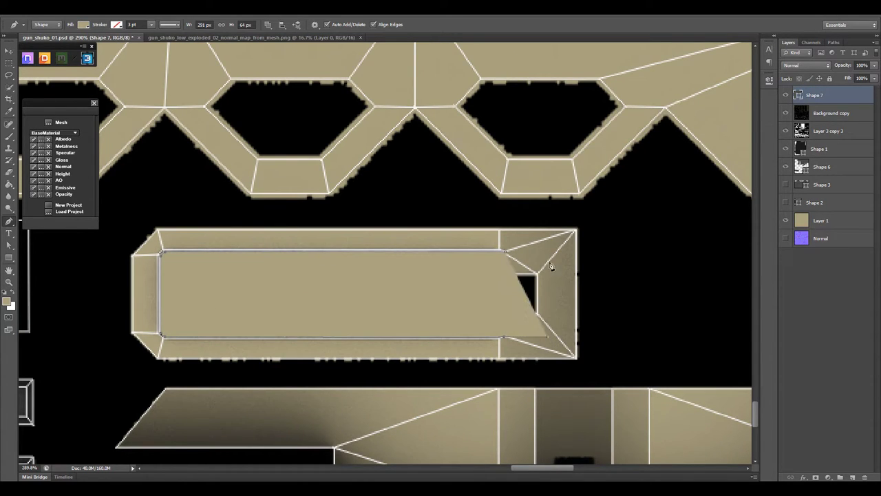
pyautogui.click(548, 251)
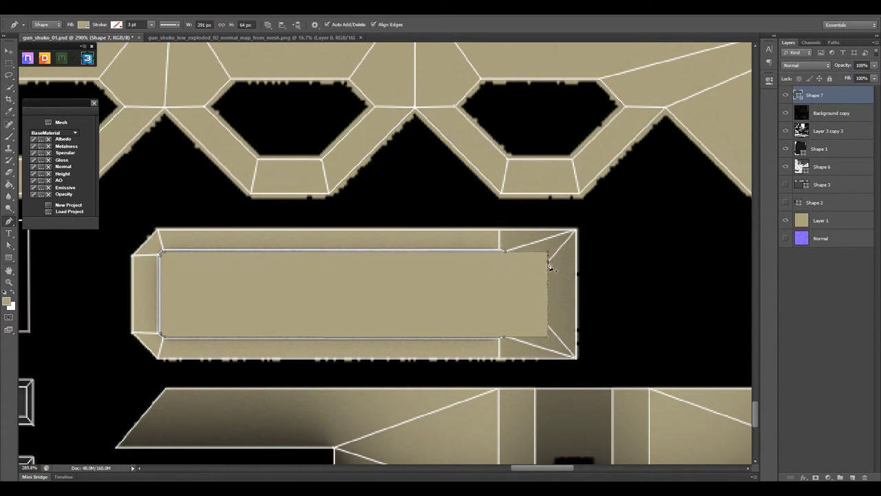
pyautogui.scroll(5, 549, 266)
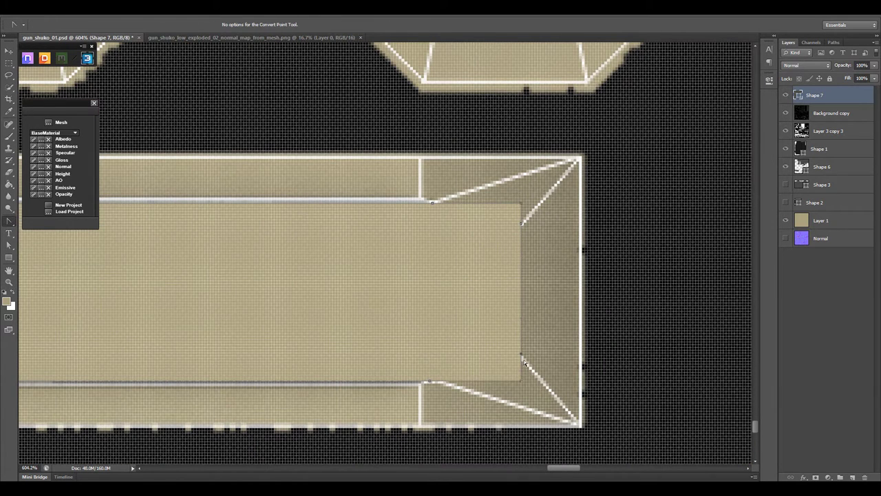
pyautogui.press('a')
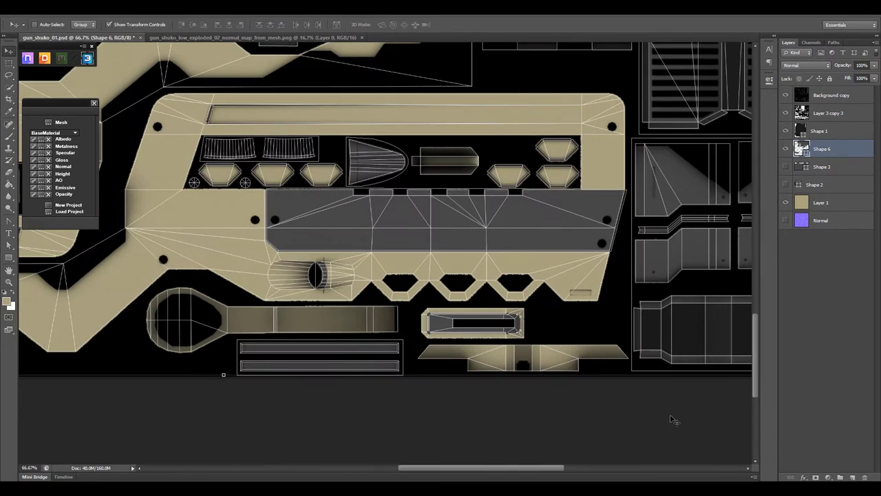
# - Zoom out to the whole texture, then zoom back in on the bullet-shaped parts around Shape 6
pyautogui.press('z')
pyautogui.hotkey('ctrl', '-')
pyautogui.hotkey('ctrl', '-')
pyautogui.hotkey('ctrl', '-')
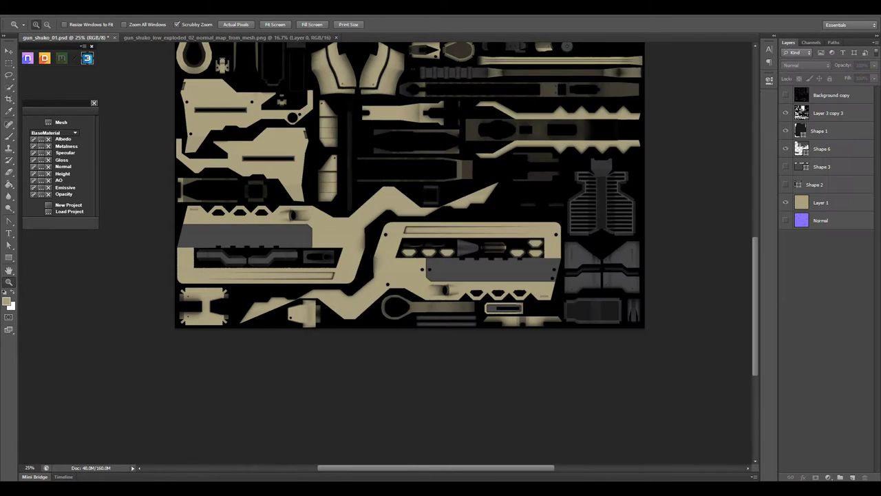
pyautogui.moveTo(632, 333)
pyautogui.mouseDown()
pyautogui.moveTo(556, 331)
pyautogui.moveTo(606, 330)
pyautogui.mouseUp()
pyautogui.press('a')
pyautogui.click(480, 344)
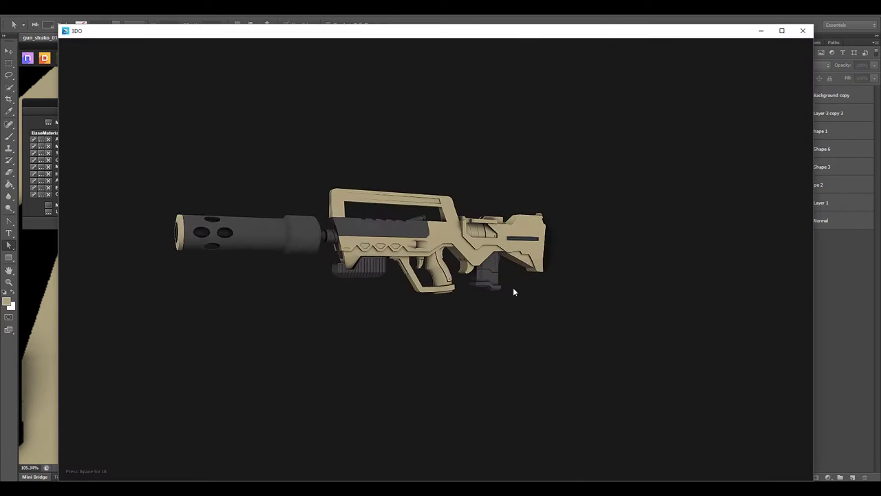
# - Orbit the gun in 3DO back to a side view, then return to the whole texture sheet
pyautogui.moveTo(513, 287)
pyautogui.mouseDown()
pyautogui.moveTo(691, 286)
pyautogui.moveTo(437, 343)
pyautogui.moveTo(548, 317)
pyautogui.mouseUp()
pyautogui.scroll(3, 615, 307)
pyautogui.moveTo(615, 307)
pyautogui.mouseDown()
pyautogui.moveTo(496, 335)
pyautogui.moveTo(632, 296)
pyautogui.moveTo(584, 325)
pyautogui.moveTo(536, 294)
pyautogui.moveTo(458, 291)
pyautogui.moveTo(571, 299)
pyautogui.moveTo(433, 34)
pyautogui.mouseUp()
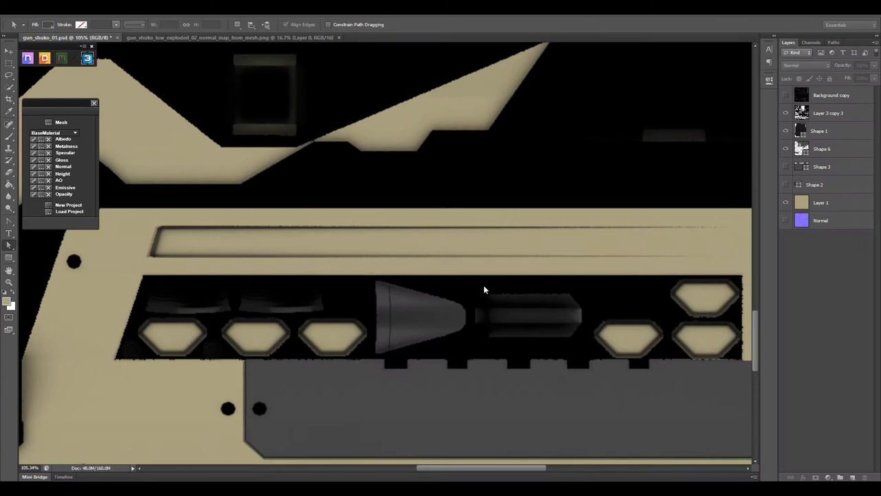
pyautogui.moveTo(484, 289)
pyautogui.mouseDown()
pyautogui.moveTo(349, 262)
pyautogui.moveTo(495, 181)
pyautogui.mouseUp()
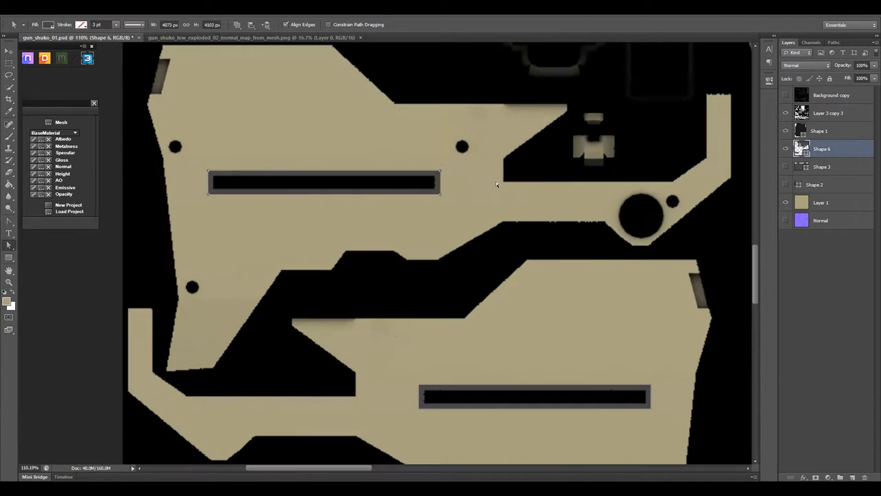
# - Enlarge the Shape 6 rectangle framing the lower long slot downward and leftward
pyautogui.press('a')
pyautogui.moveTo(102, 275); pyautogui.dragTo(245, 135)
pyautogui.moveTo(469, 319); pyautogui.dragTo(399, 189)
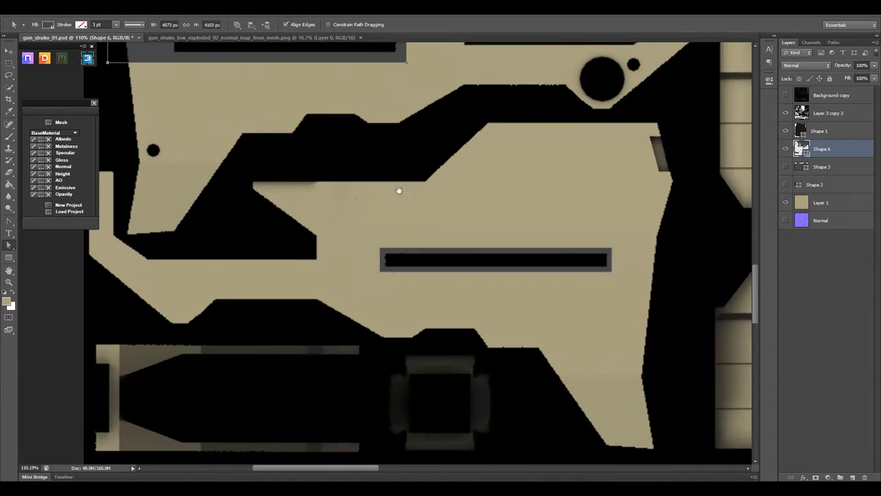
pyautogui.moveTo(553, 300); pyautogui.dragTo(537, 252)
pyautogui.moveTo(377, 270); pyautogui.dragTo(372, 274)
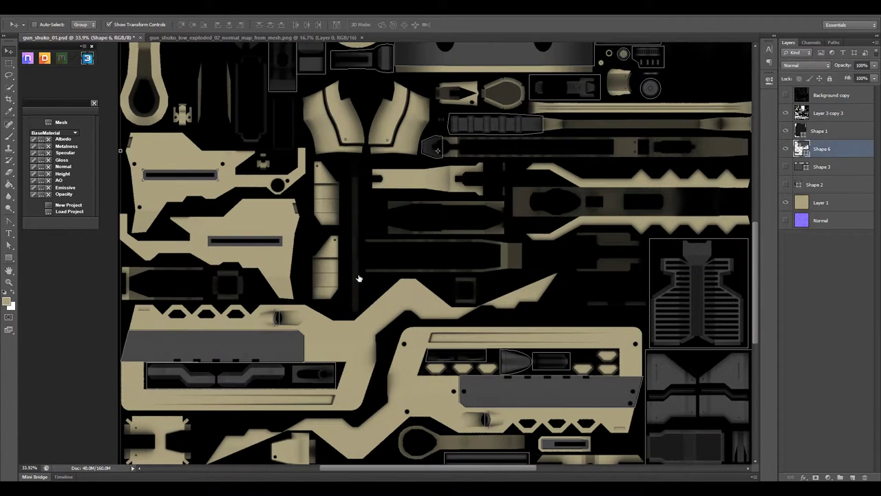
pyautogui.moveTo(406, 396); pyautogui.dragTo(465, 375)
pyautogui.press('a')
pyautogui.click(241, 160)
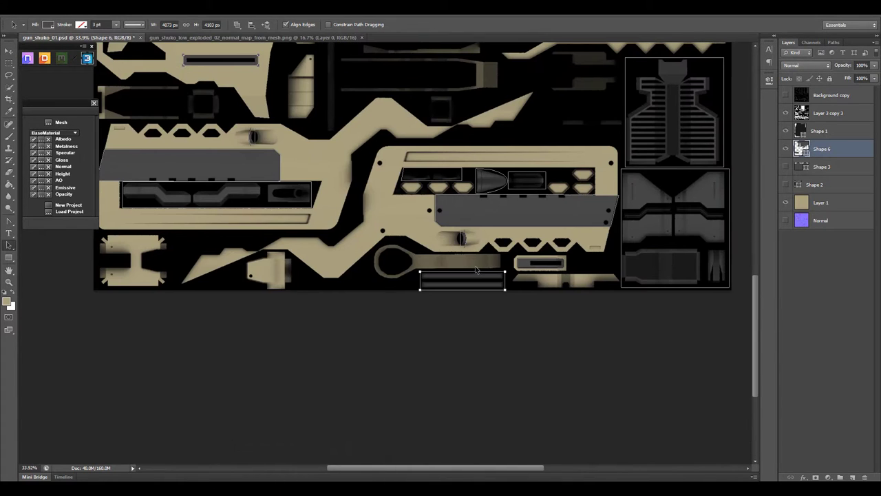
# - Orbit the gun in 3DO to check the receiver from the side
pyautogui.scroll(3, 579, 334)
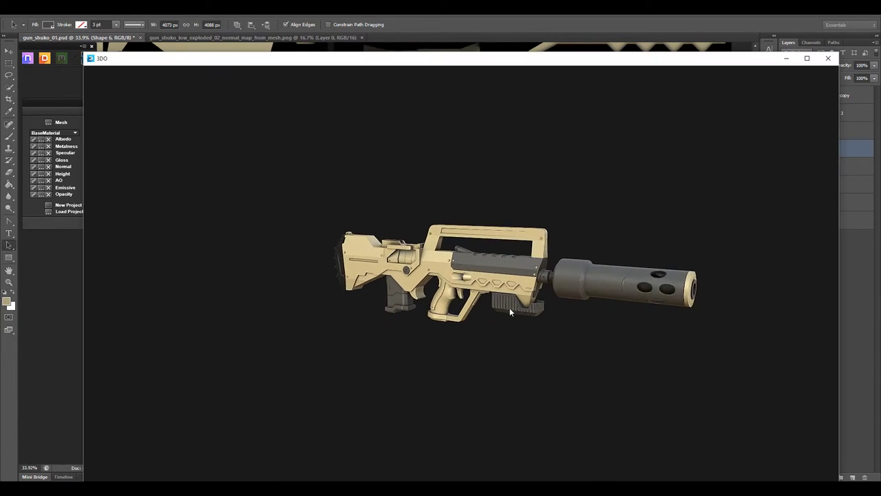
pyautogui.moveTo(510, 308)
pyautogui.mouseDown()
pyautogui.moveTo(616, 302)
pyautogui.moveTo(576, 308)
pyautogui.mouseUp()
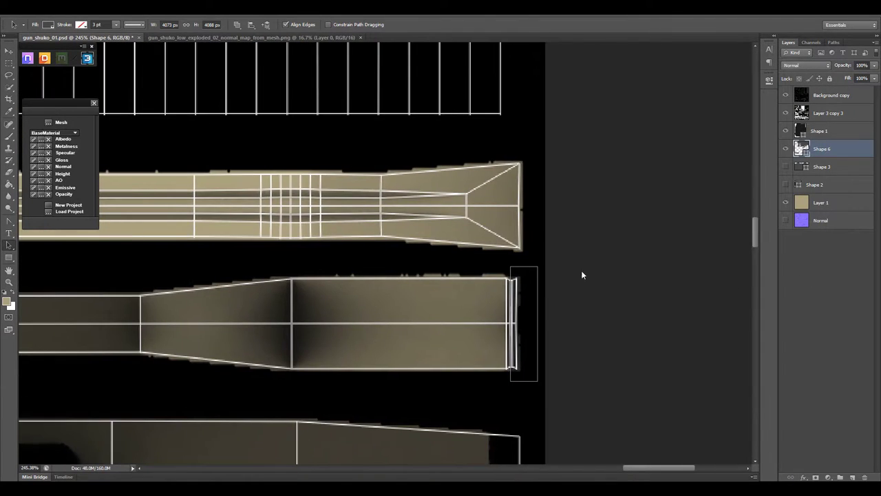
# - Cap the upper barrel strip's end with a shortened rectangle copy, then review it in 3DO
pyautogui.moveTo(517, 321); pyautogui.dragTo(518, 205)
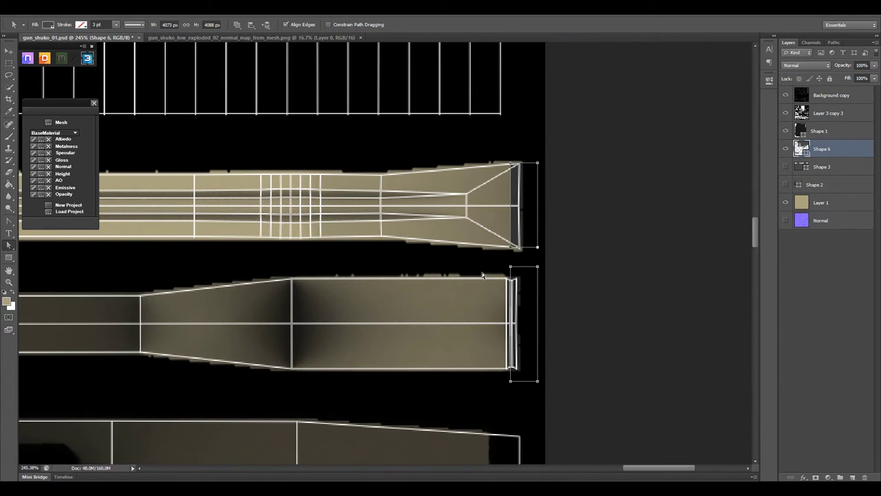
pyautogui.click(522, 185)
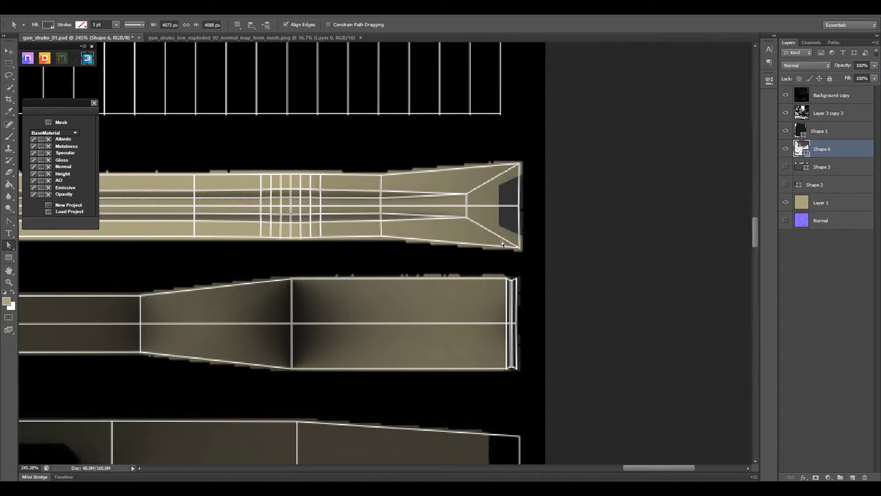
pyautogui.click(33, 139)
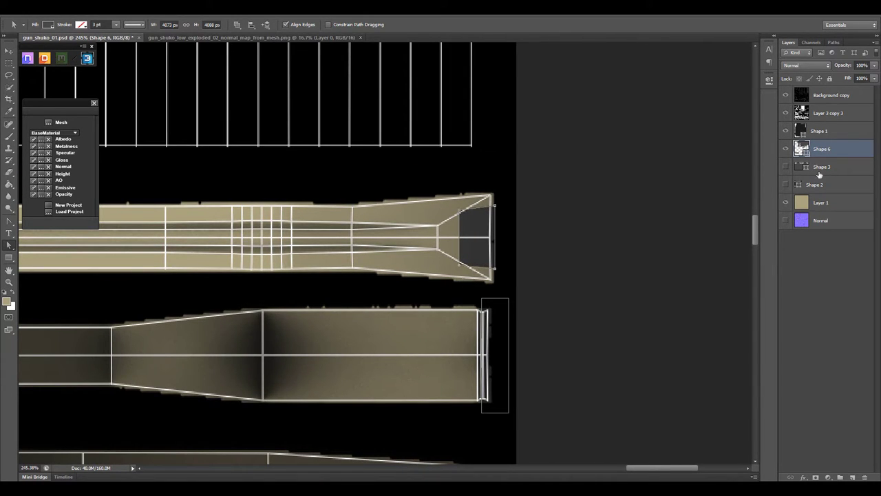
pyautogui.click(826, 149)
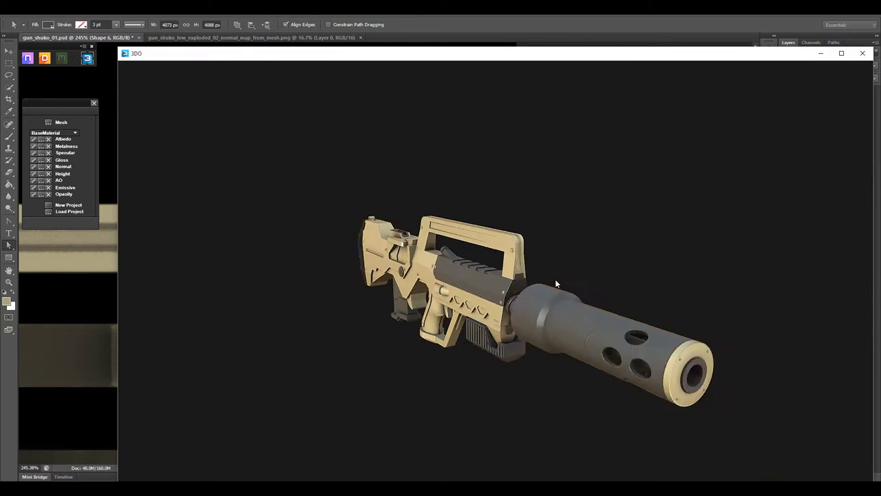
pyautogui.moveTo(555, 279); pyautogui.dragTo(551, 275)
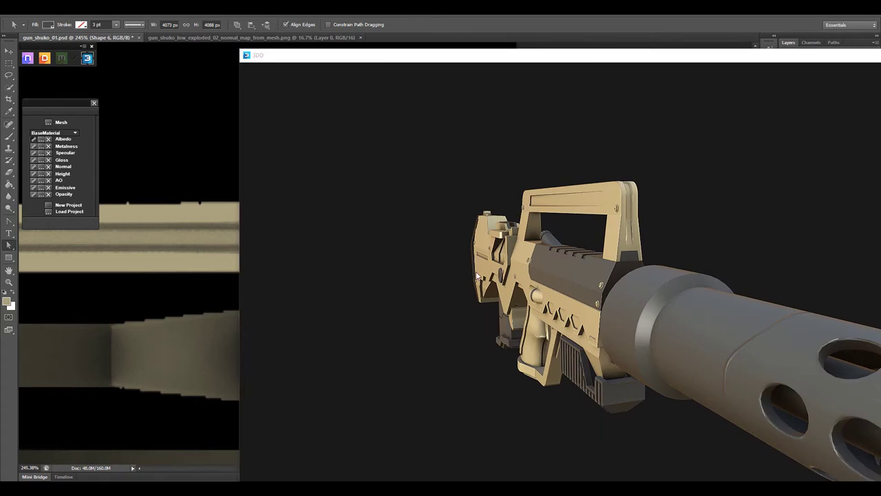
pyautogui.moveTo(694, 265)
pyautogui.mouseDown()
pyautogui.moveTo(756, 260)
pyautogui.moveTo(676, 267)
pyautogui.moveTo(510, 212)
pyautogui.mouseUp()
pyautogui.moveTo(513, 269); pyautogui.dragTo(511, 278)
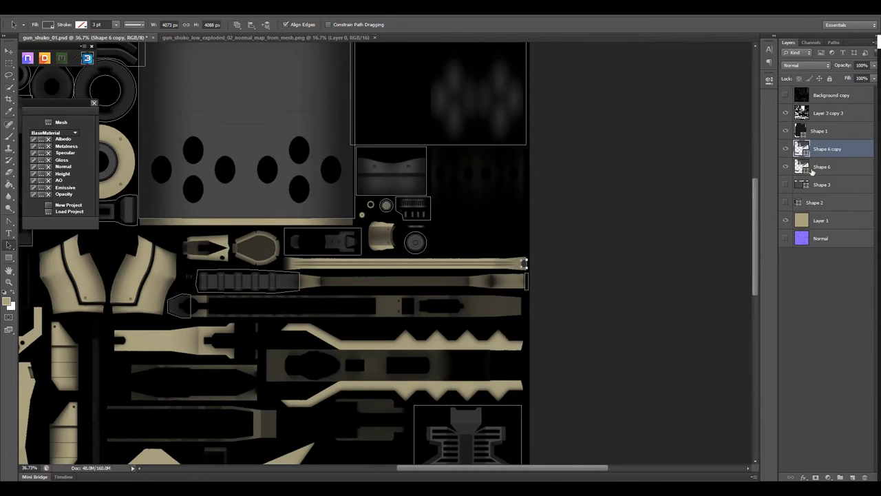
# - Move Shape 6 above Shape 6 copy and duplicate it with Ctrl+J
pyautogui.click(813, 169)
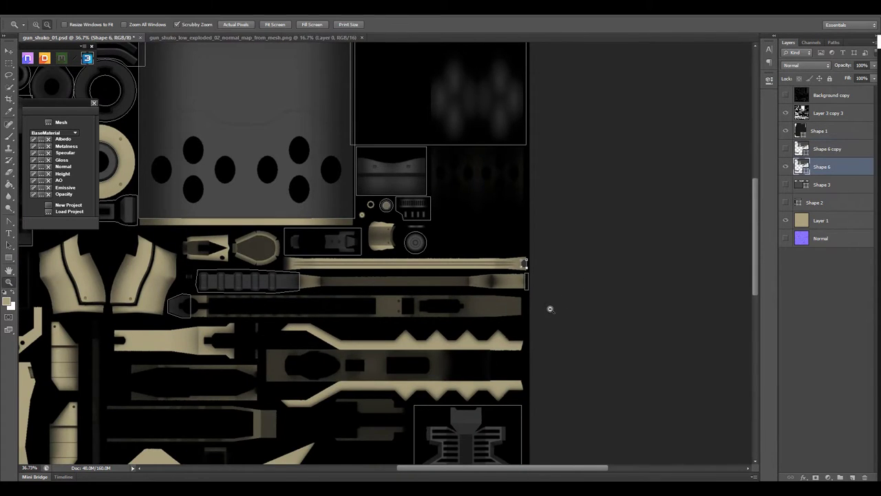
pyautogui.hotkey('ctrl', '-')
pyautogui.hotkey('ctrl', '-')
pyautogui.hotkey('ctrl', '-')
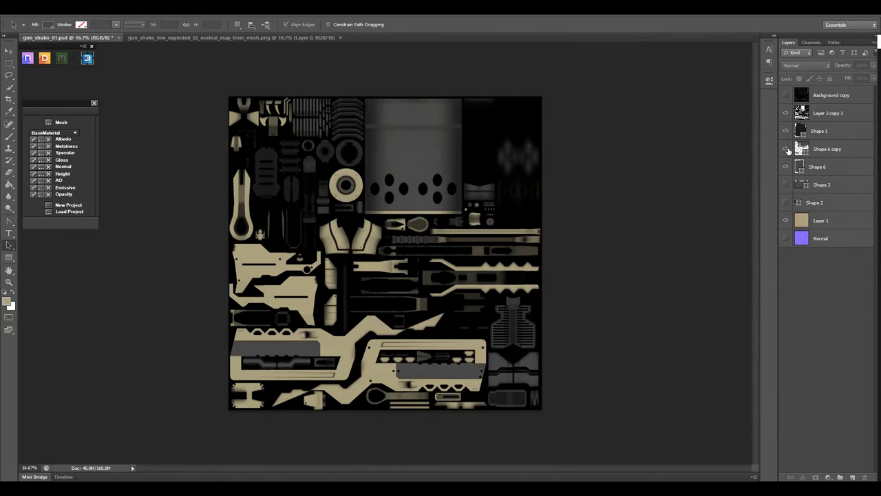
pyautogui.moveTo(819, 167); pyautogui.dragTo(822, 143)
pyautogui.press('z')
pyautogui.moveTo(551, 287); pyautogui.dragTo(586, 287)
pyautogui.hotkey('ctrl', 'j')
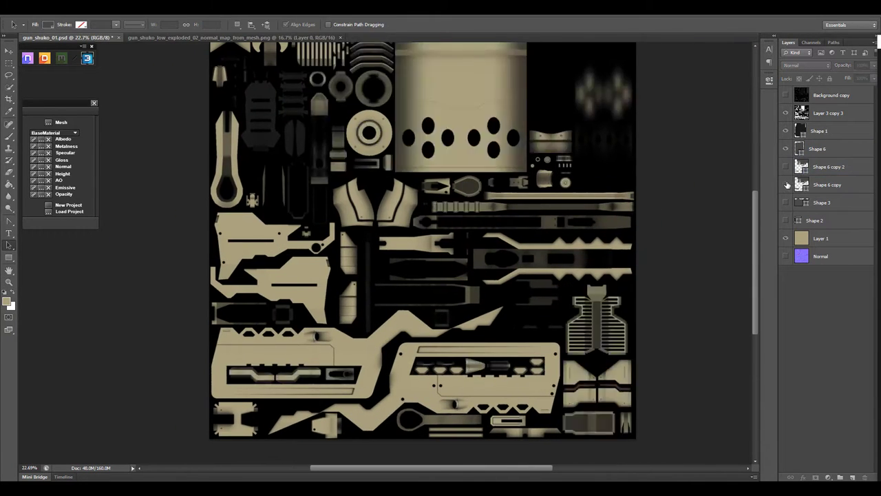
# - Reorder the Shape 6 copies and toggle Shape 6 copy 2 to compare the grey panels
pyautogui.hotkey('ctrl', '-')
pyautogui.click(477, 204)
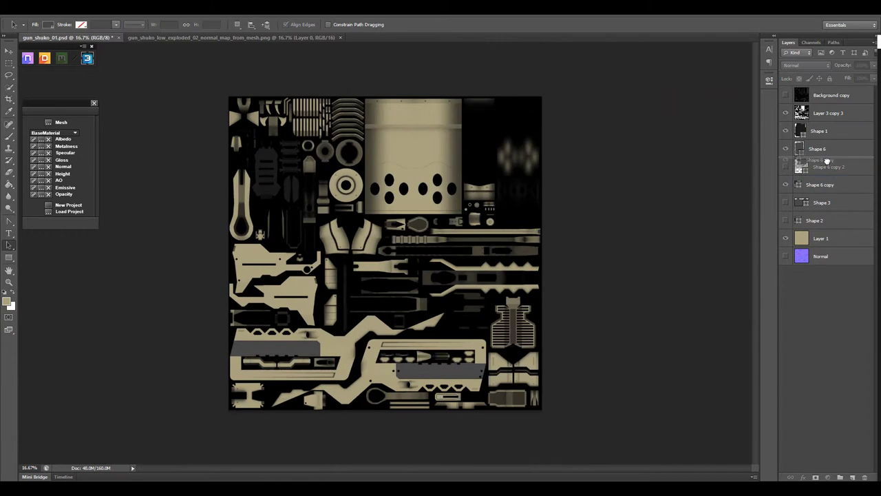
pyautogui.click(786, 184)
pyautogui.click(786, 184)
pyautogui.click(787, 184)
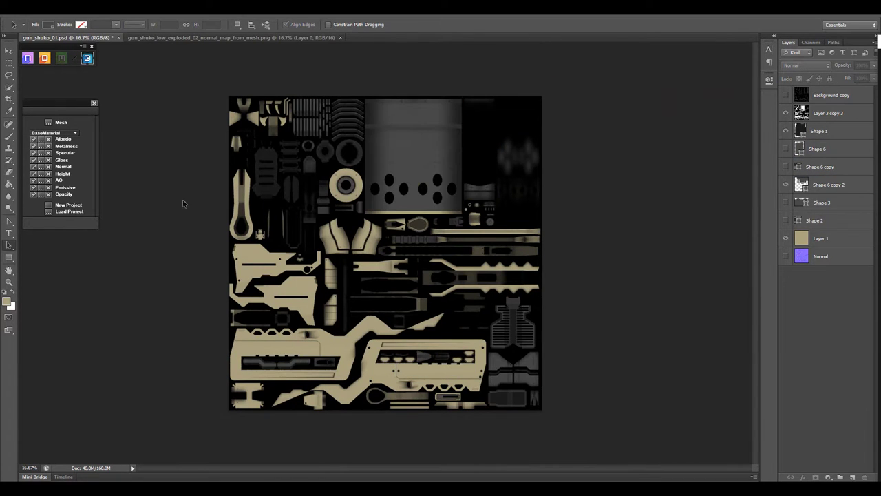
pyautogui.click(787, 149)
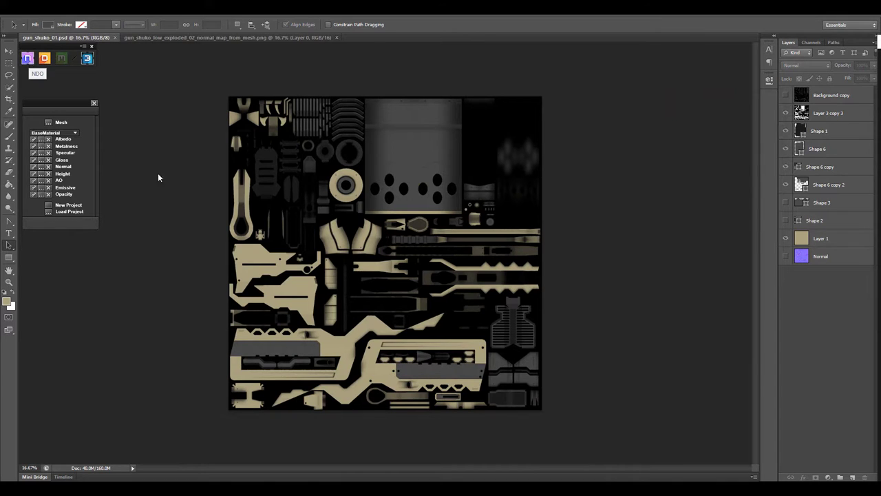
# - Duplicate Shape 6 copy 2 and turn its darker grey panels back on
pyautogui.moveTo(162, 280); pyautogui.dragTo(111, 294)
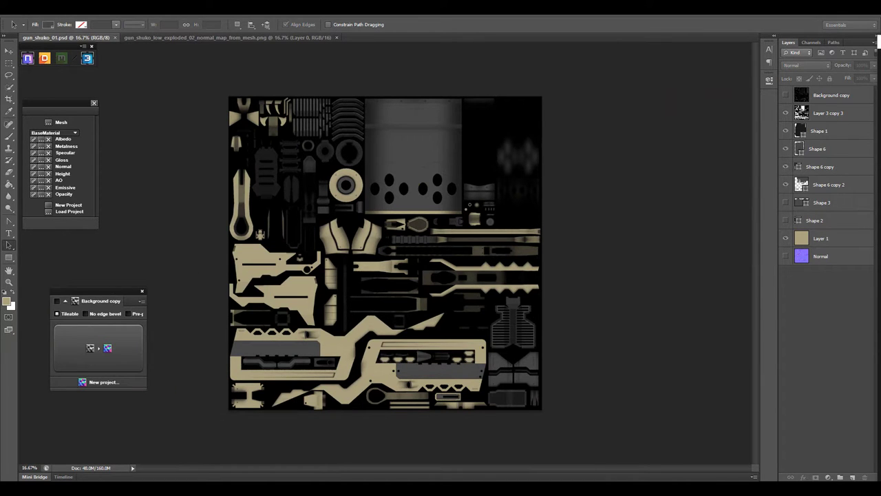
pyautogui.press('z')
pyautogui.click(413, 262)
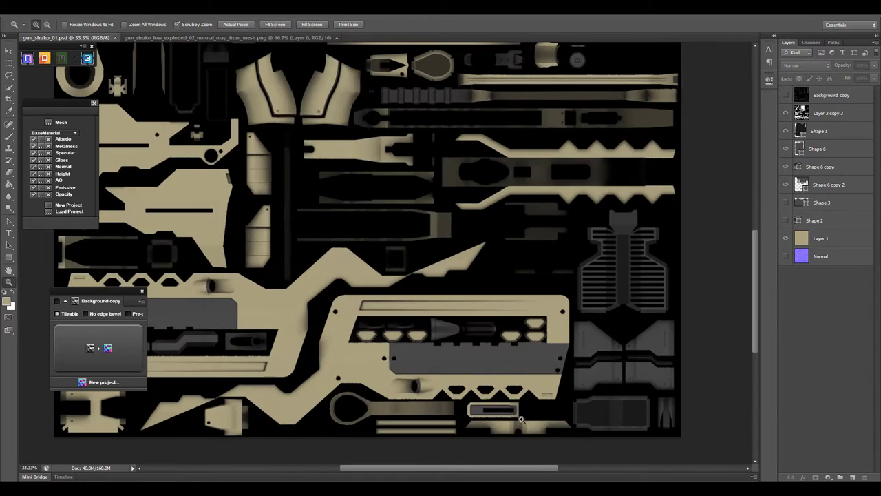
pyautogui.click(835, 184)
pyautogui.hotkey('ctrl', 'j')
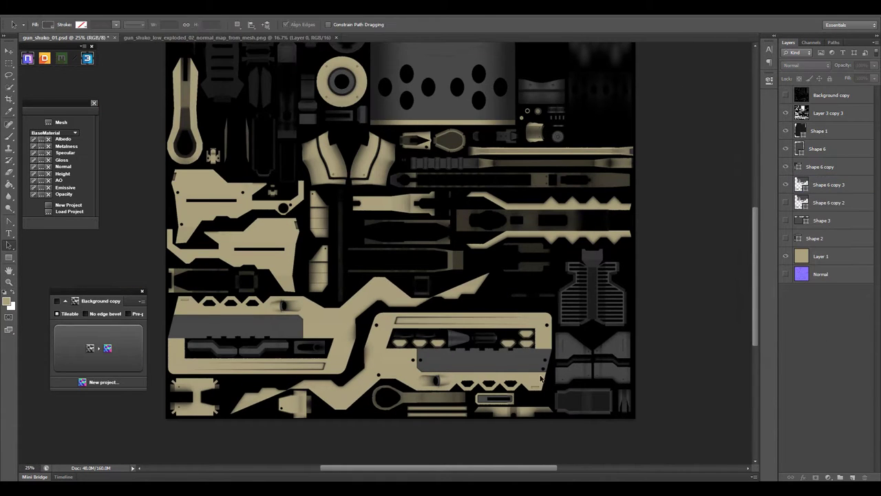
pyautogui.scroll(-2, 655, 275)
pyautogui.press('a')
pyautogui.click(787, 202)
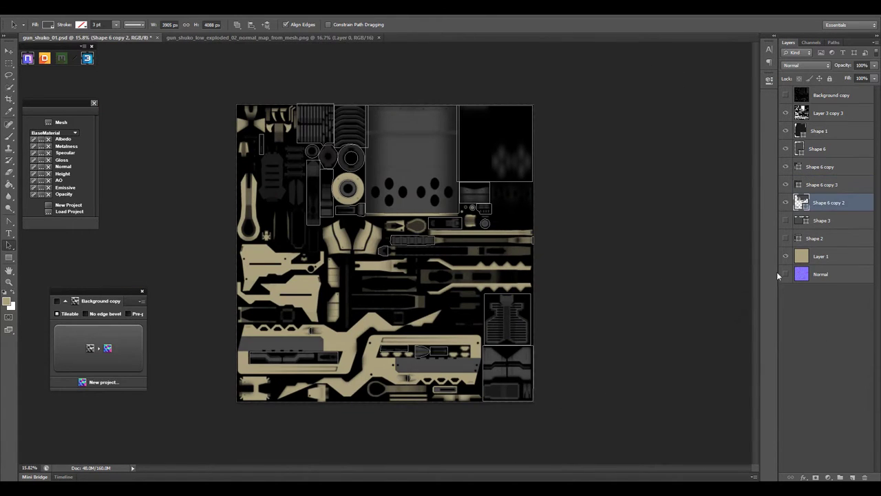
pyautogui.click(786, 202)
# - Move the Shape 6 layers above Shape 1 and make them visible
pyautogui.click(817, 147)
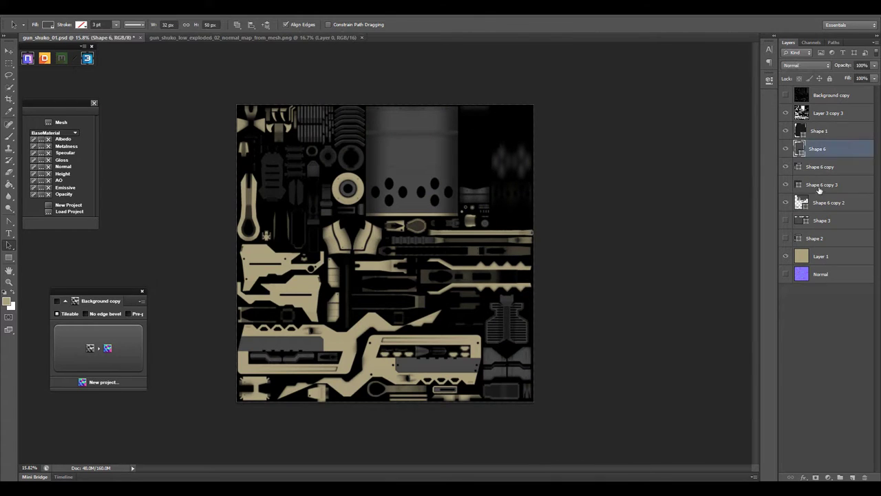
pyautogui.keyDown('shift'); pyautogui.click(820, 186); pyautogui.keyUp('shift')
pyautogui.hotkey('ctrl', ']')
pyautogui.moveTo(785, 169); pyautogui.dragTo(786, 131)
pyautogui.click(810, 331)
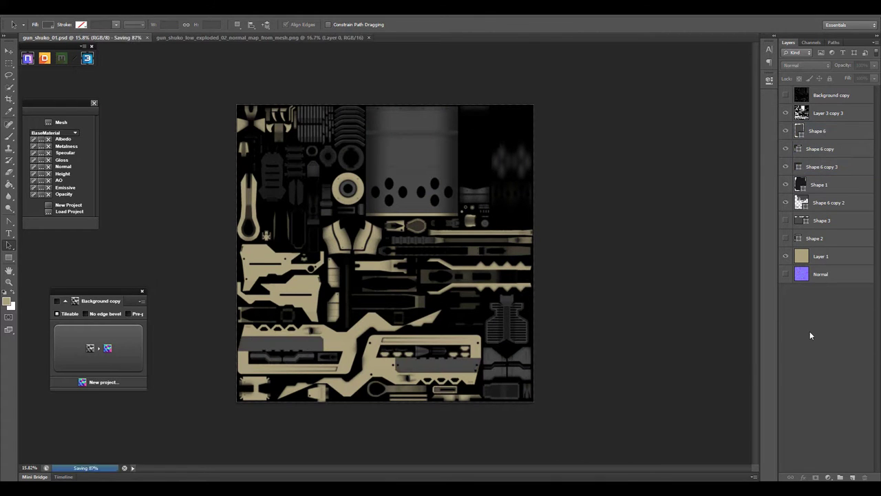
# - Preview the darker grey panels on the gun in 3DO, orbiting to inspect them
pyautogui.click(821, 140)
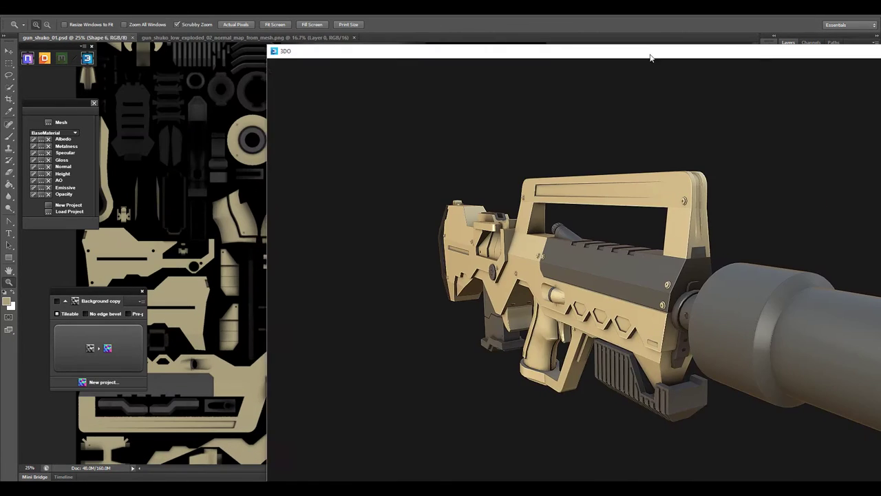
pyautogui.click(89, 342)
pyautogui.scroll(5, 682, 261)
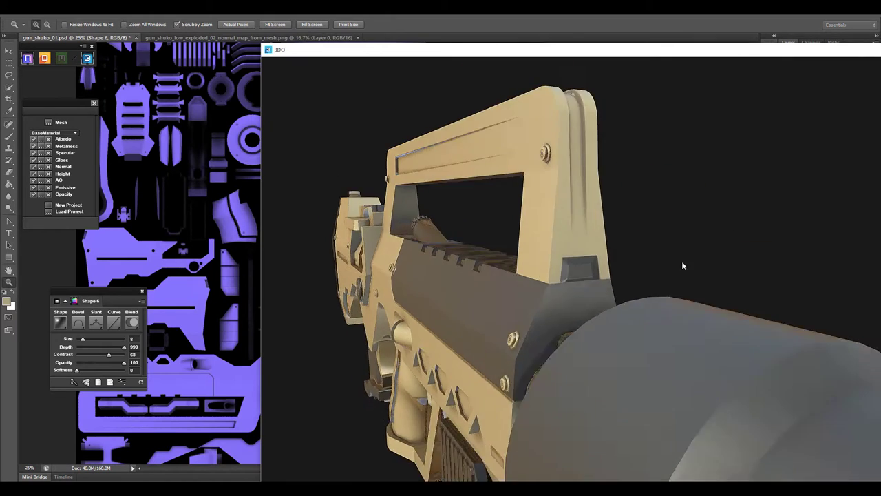
pyautogui.moveTo(577, 315); pyautogui.dragTo(562, 321)
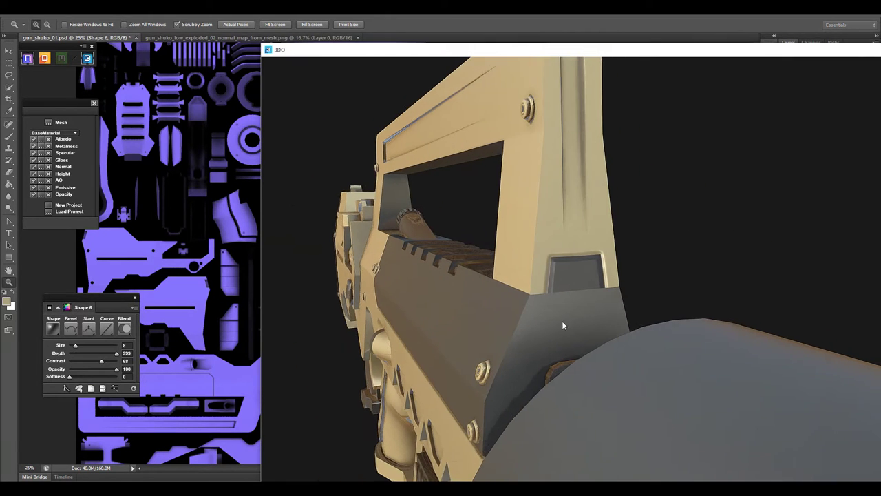
pyautogui.scroll(-5, 485, 297)
pyautogui.moveTo(486, 297)
pyautogui.mouseDown()
pyautogui.moveTo(526, 310)
pyautogui.moveTo(589, 63)
pyautogui.mouseUp()
pyautogui.click(813, 346)
pyautogui.moveTo(819, 313); pyautogui.dragTo(826, 165)
# - Set the Normal layer to Overlay and check the normal detail on the gun
pyautogui.click(806, 65)
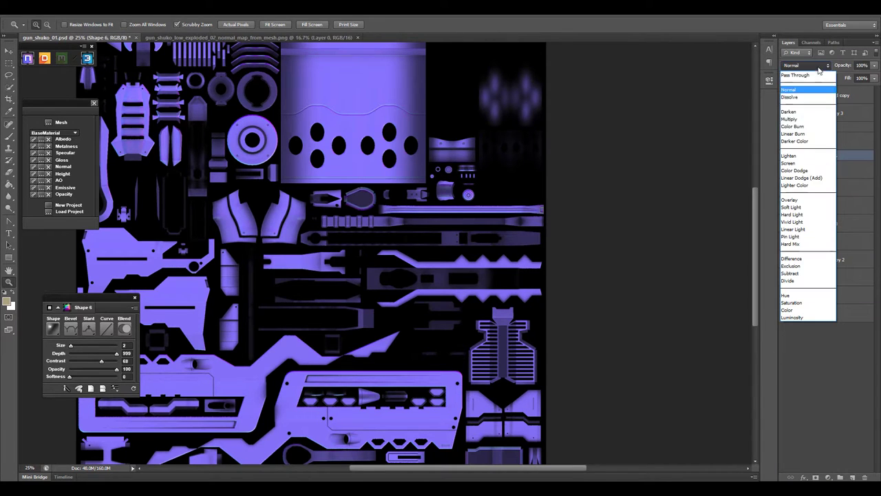
pyautogui.click(799, 196)
pyautogui.click(826, 390)
pyautogui.moveTo(547, 213); pyautogui.dragTo(507, 227)
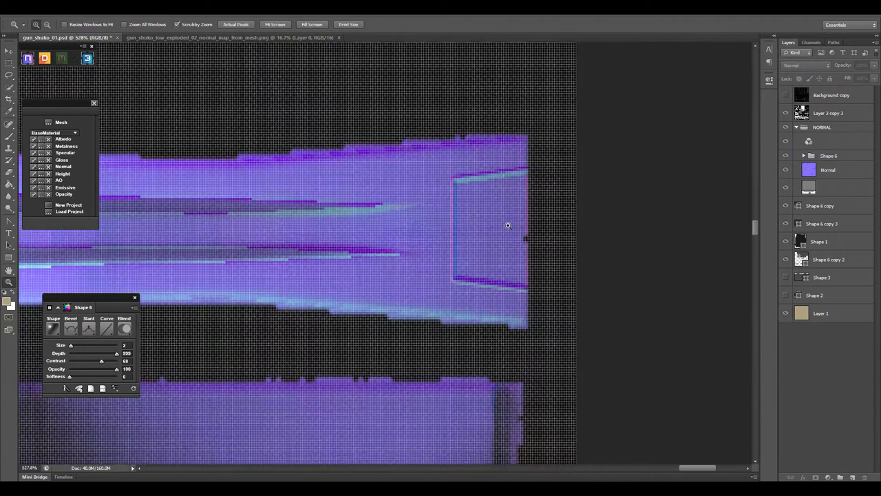
pyautogui.click(34, 166)
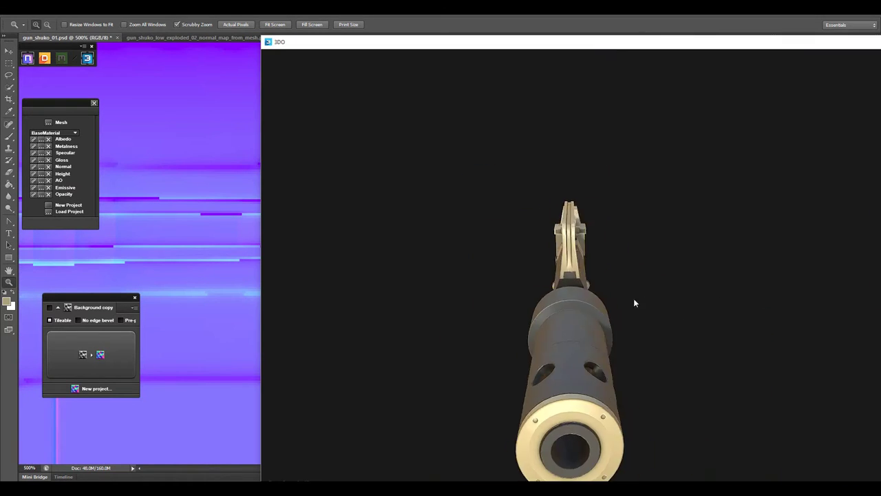
pyautogui.moveTo(772, 268)
pyautogui.mouseDown()
pyautogui.moveTo(665, 280)
pyautogui.moveTo(600, 43)
pyautogui.mouseUp()
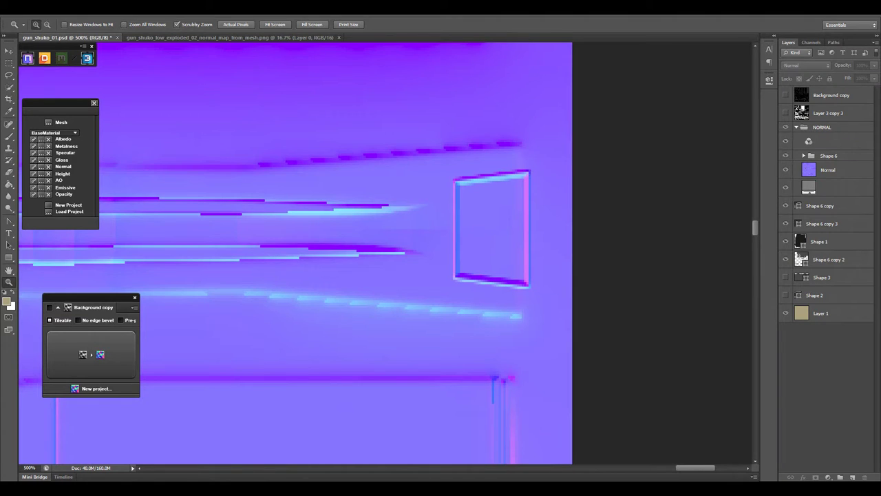
# - Set the Shape 6 bevel's Slant to Down in the normal-map plugin
pyautogui.click(828, 155)
pyautogui.click(89, 328)
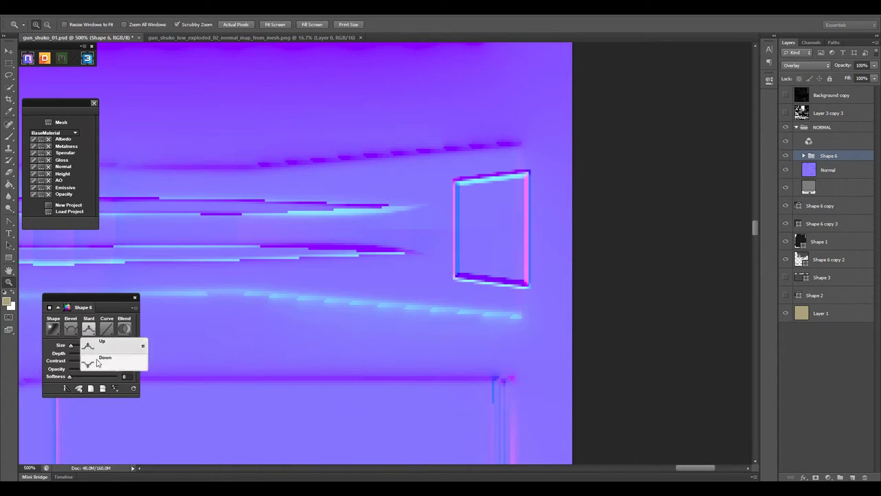
pyautogui.click(98, 360)
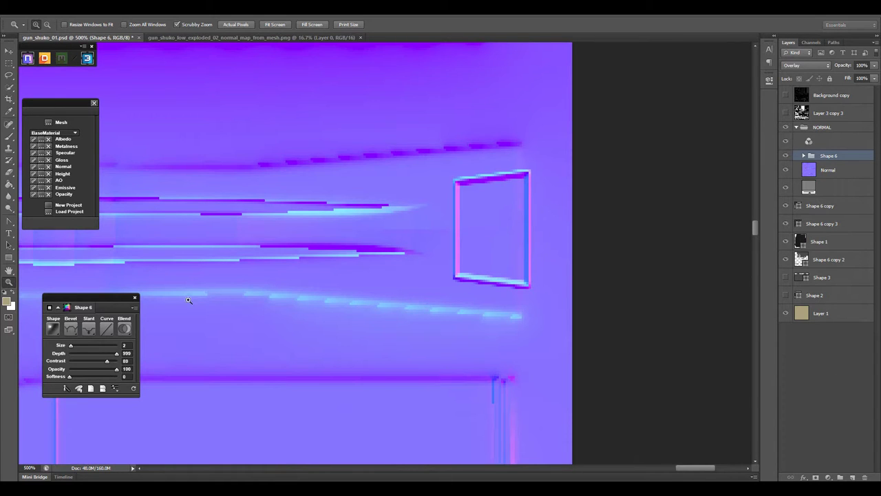
pyautogui.click(136, 307)
# - Move Shape 6 copy and Shape 6 copy 3 into the NORMAL group and inspect the bevels
pyautogui.moveTo(819, 205); pyautogui.dragTo(819, 160)
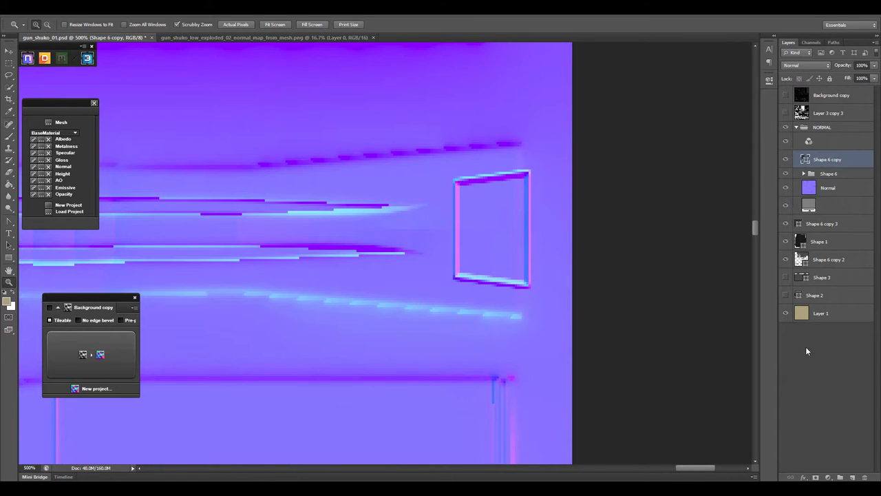
pyautogui.moveTo(819, 223); pyautogui.dragTo(819, 177)
pyautogui.hotkey('ctrl', '-')
pyautogui.hotkey('ctrl', '-')
pyautogui.hotkey('ctrl', '-')
pyautogui.moveTo(504, 246); pyautogui.dragTo(539, 109)
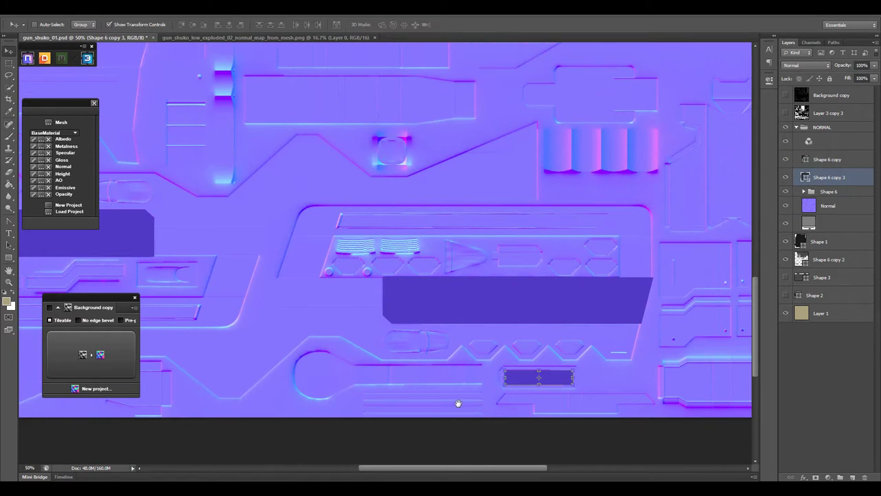
pyautogui.moveTo(456, 403); pyautogui.dragTo(495, 404)
pyautogui.moveTo(766, 316)
pyautogui.mouseDown()
pyautogui.moveTo(687, 306)
pyautogui.moveTo(728, 325)
pyautogui.mouseUp()
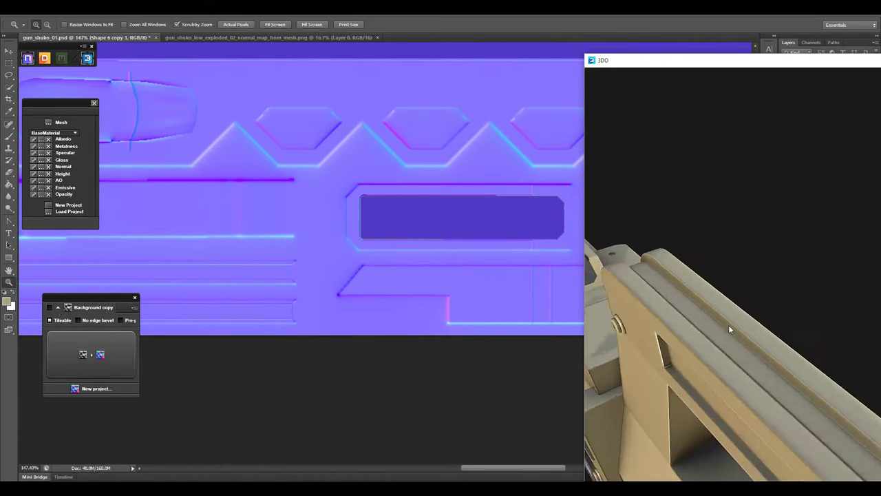
pyautogui.click(832, 193)
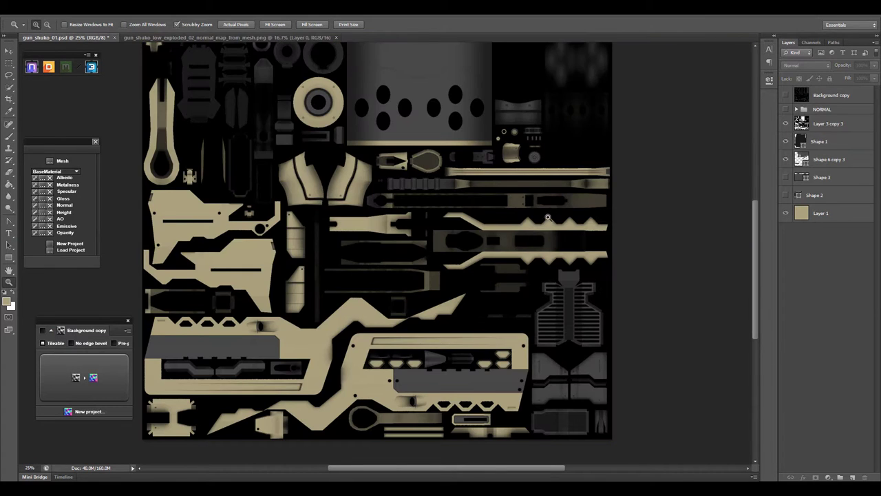
pyautogui.moveTo(443, 227)
pyautogui.mouseDown()
pyautogui.moveTo(453, 228)
pyautogui.moveTo(464, 282)
pyautogui.mouseUp()
# - Duplicate Shape 6 copy 3's panel layer into the part_02 group
pyautogui.click(829, 159)
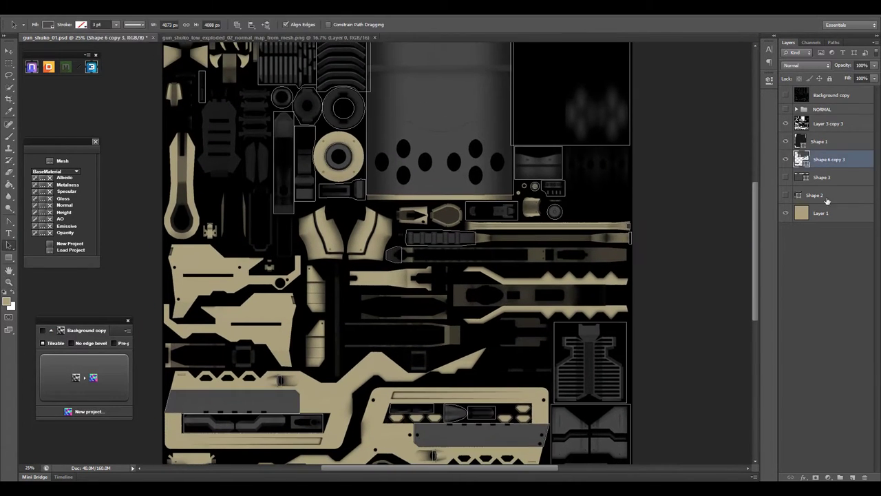
pyautogui.hotkey('ctrl', 'j')
pyautogui.hotkey('ctrl', '-')
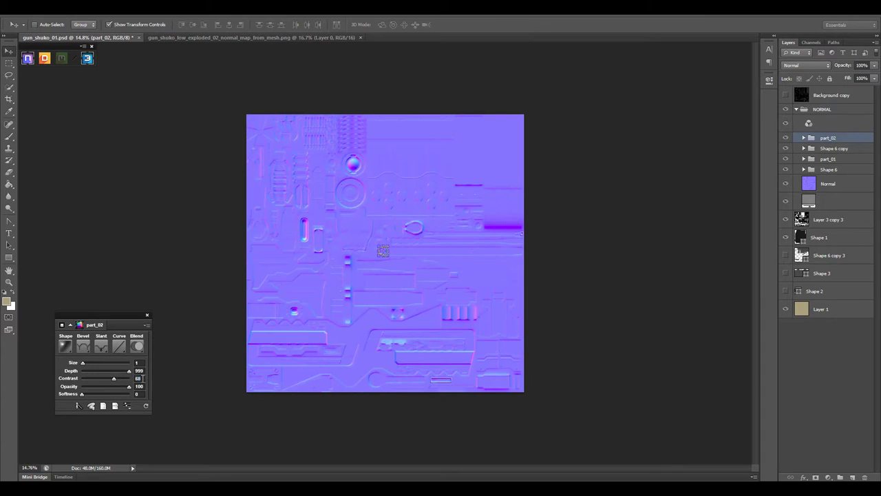
pyautogui.hotkey('alt', '[')
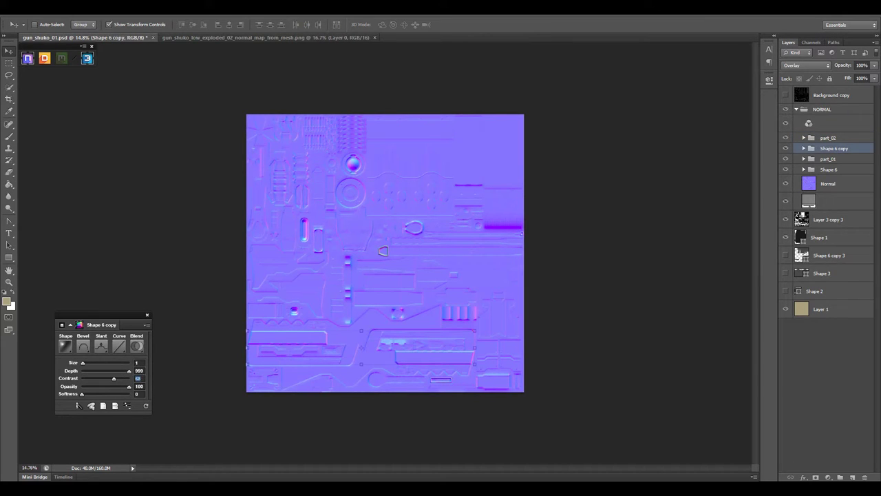
pyautogui.click(828, 138)
pyautogui.hotkey('alt', '[')
# - Change the Shape 6 copy bevel slant direction and start loading an input mesh
pyautogui.press('z')
pyautogui.moveTo(387, 327); pyautogui.dragTo(427, 266)
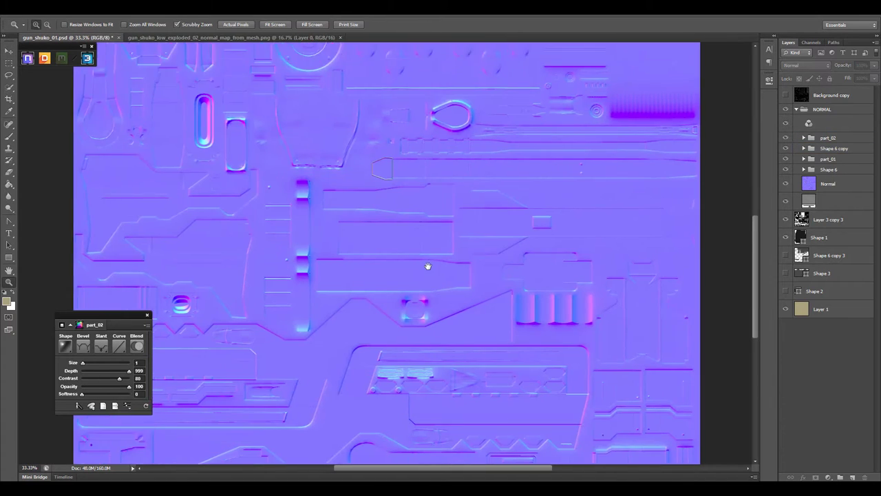
pyautogui.click(83, 346)
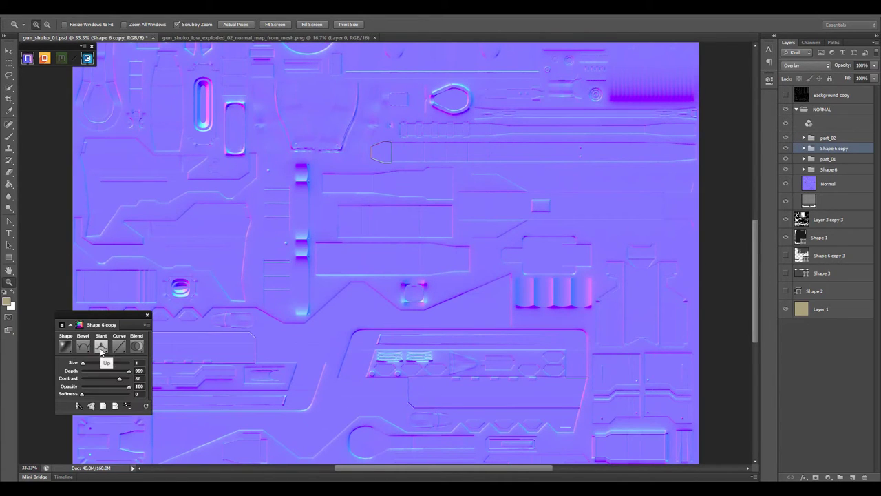
pyautogui.click(101, 347)
pyautogui.click(146, 385)
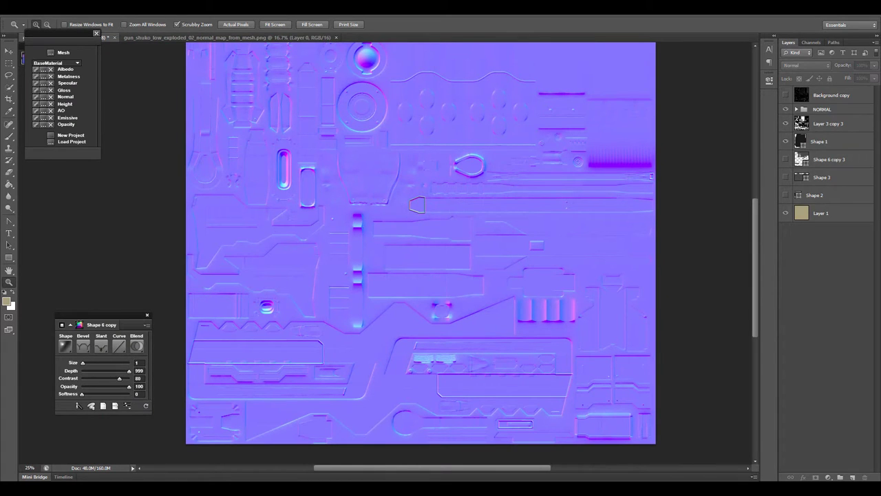
pyautogui.click(71, 141)
# - Close the mesh file chooser and show the UV wireframe over the hexagon area
pyautogui.click(141, 37)
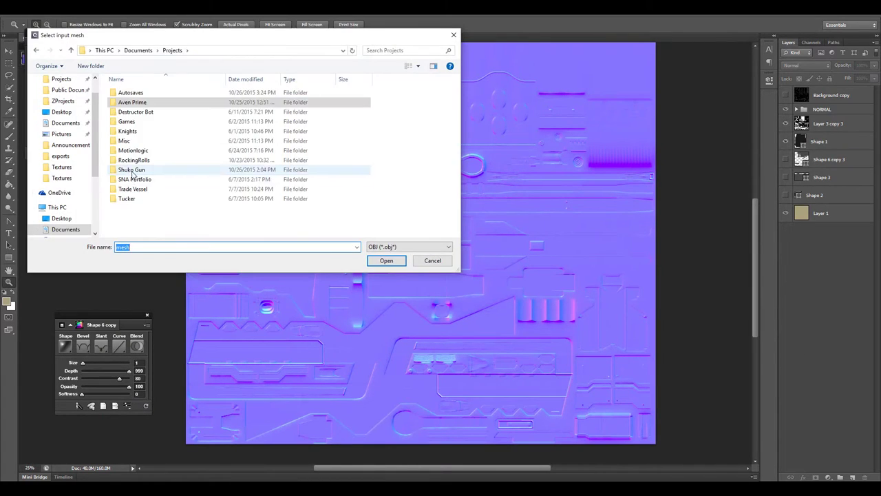
pyautogui.click(434, 257)
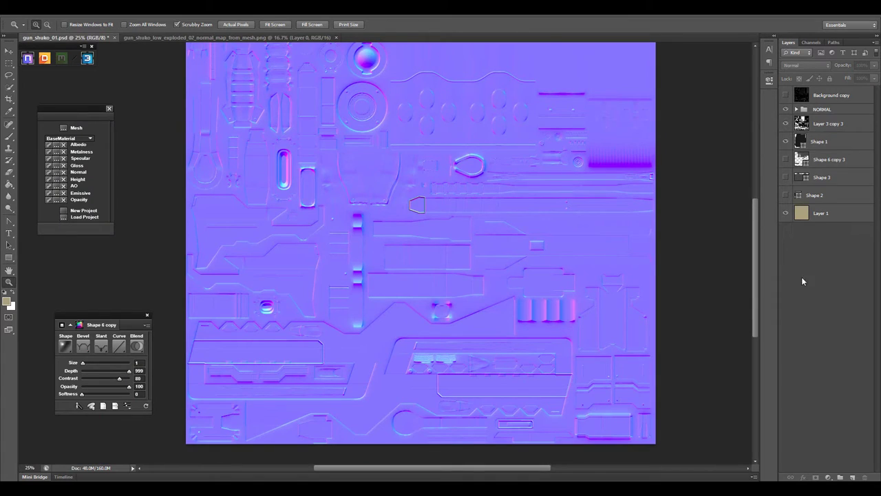
pyautogui.scroll(3, 416, 203)
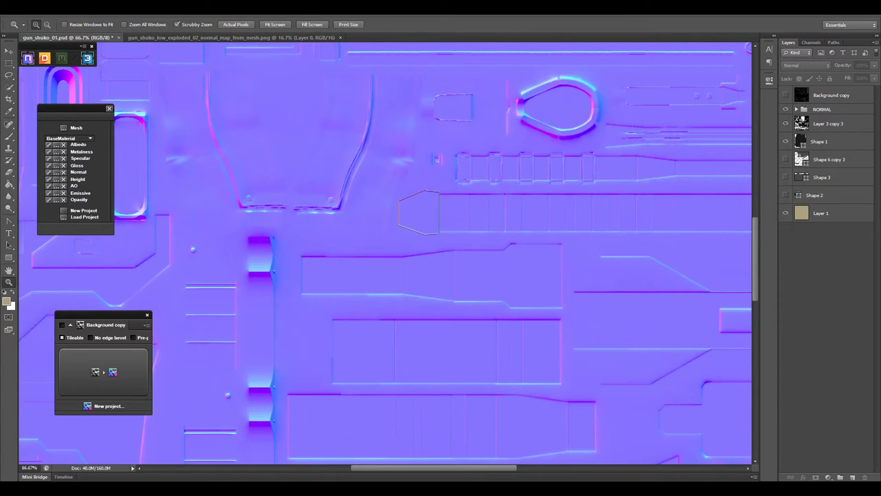
pyautogui.click(786, 94)
pyautogui.scroll(-2, 682, 262)
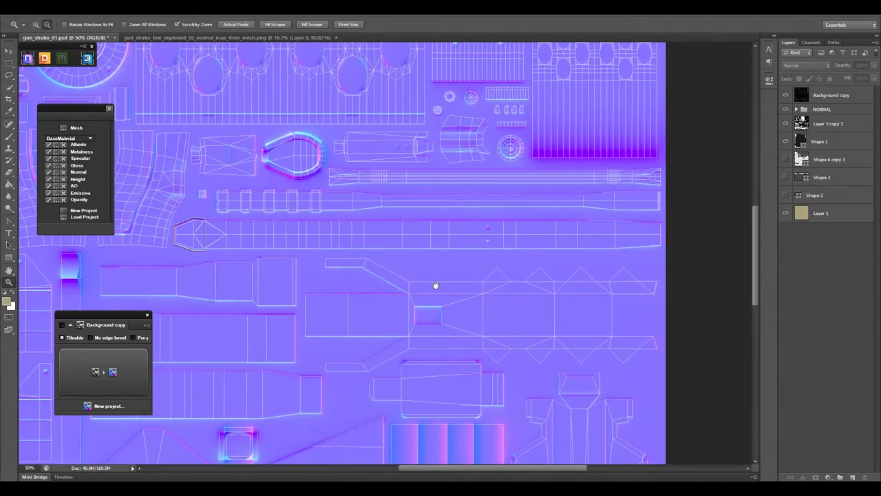
pyautogui.moveTo(436, 287)
pyautogui.mouseDown()
pyautogui.moveTo(645, 293)
pyautogui.moveTo(573, 326)
pyautogui.mouseUp()
pyautogui.scroll(5, 448, 296)
# - Align the part_02 hexagon to the UV wireframe, nudging it into place
pyautogui.press('v')
pyautogui.keyDown('ctrl'); pyautogui.click(441, 275); pyautogui.keyUp('ctrl')
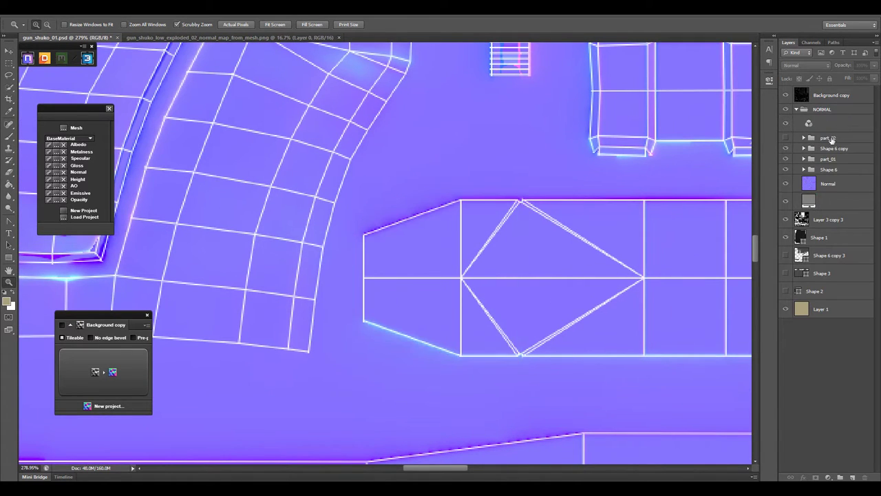
pyautogui.moveTo(474, 301); pyautogui.dragTo(490, 300)
pyautogui.click(785, 95)
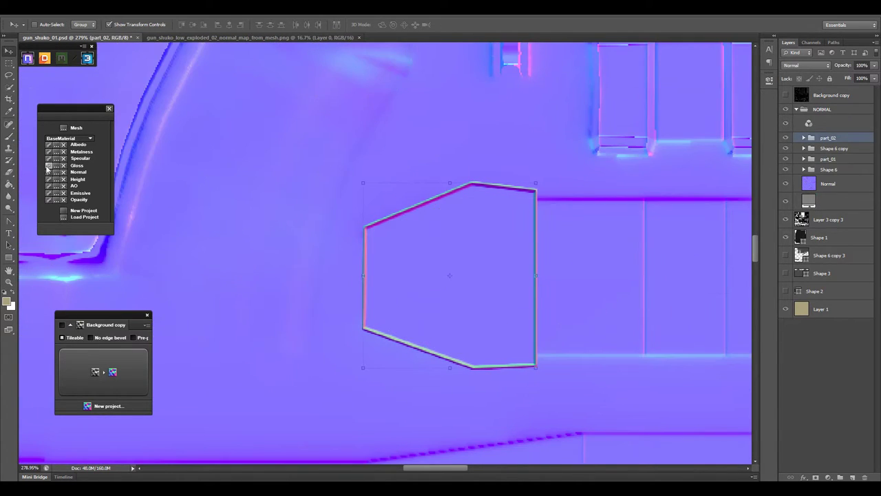
pyautogui.press('Left')
pyautogui.press('Left')
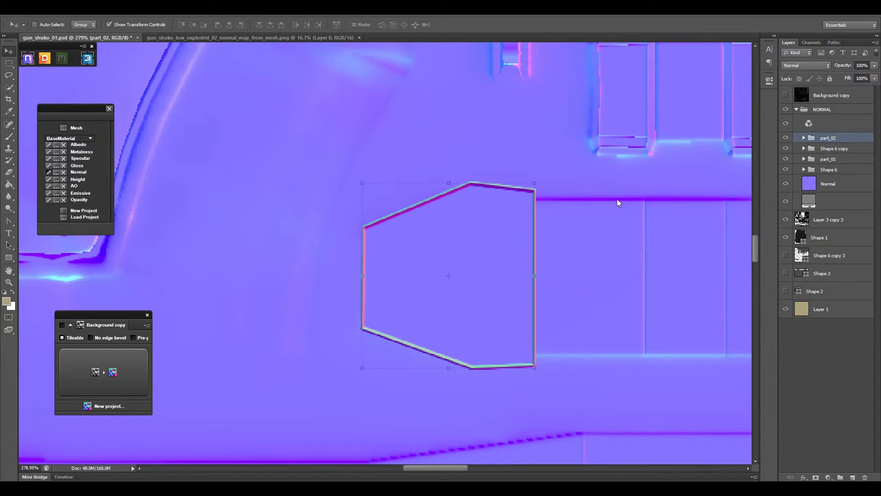
pyautogui.hotkey('ctrl', '0')
# - Duplicate the part_02 hexagon detail and hide the normal map to check the albedo
pyautogui.press('z')
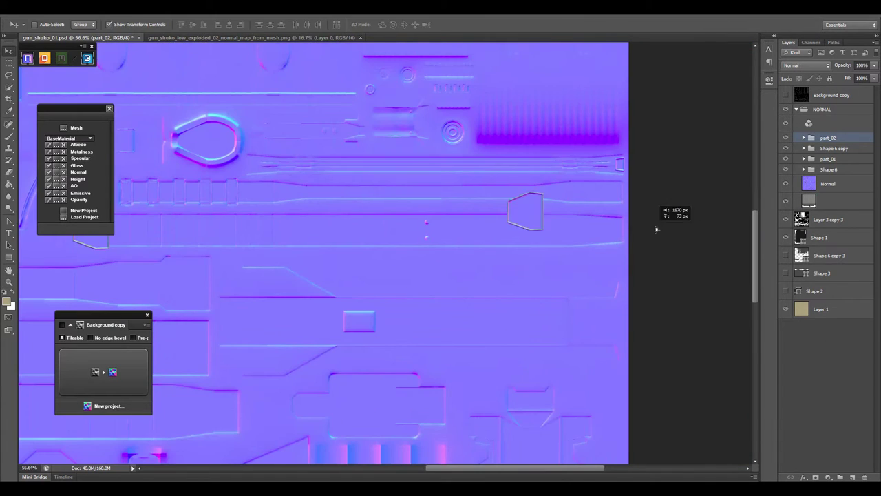
pyautogui.hotkey('ctrl', 'j')
pyautogui.click(495, 298)
pyautogui.click(529, 258)
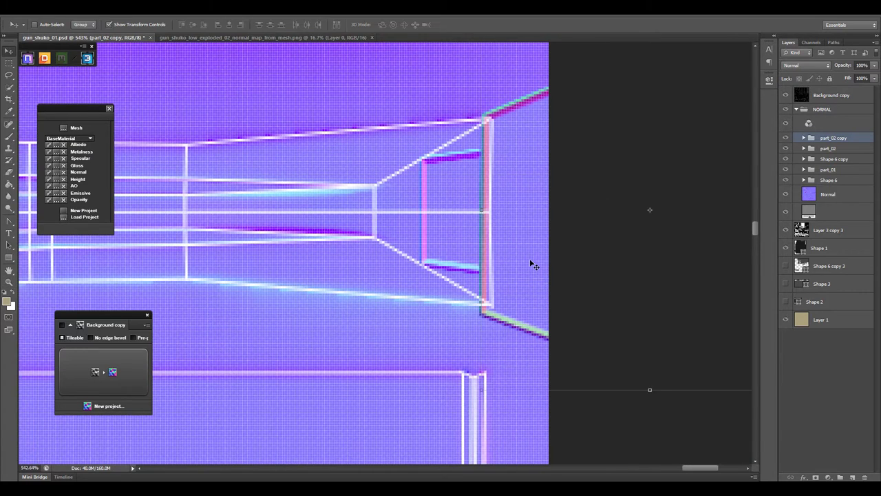
pyautogui.press('v')
pyautogui.click(785, 94)
pyautogui.click(848, 97)
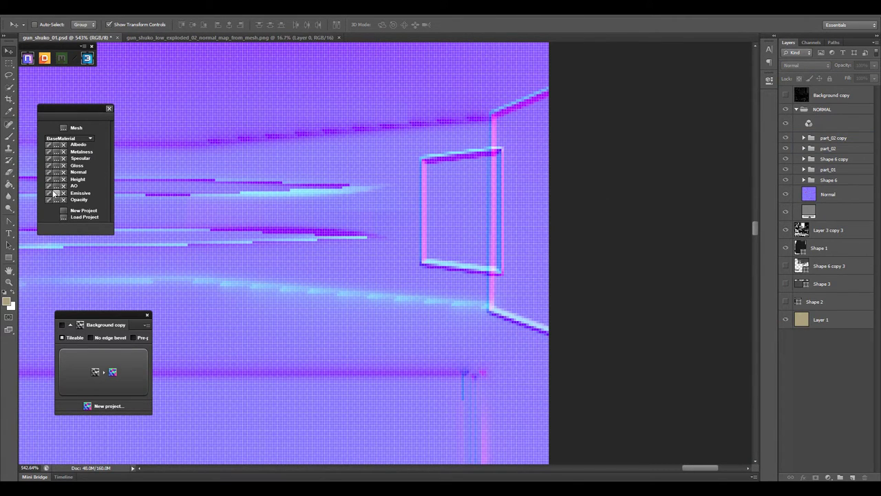
pyautogui.click(833, 138)
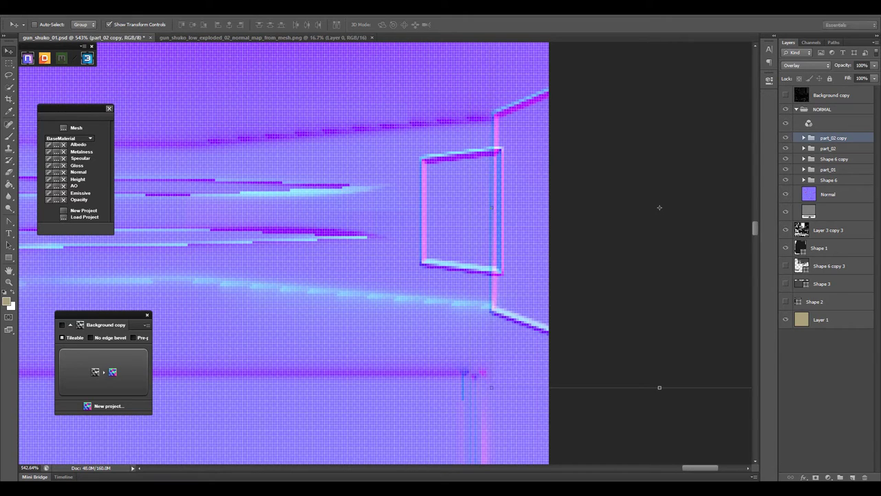
pyautogui.click(787, 122)
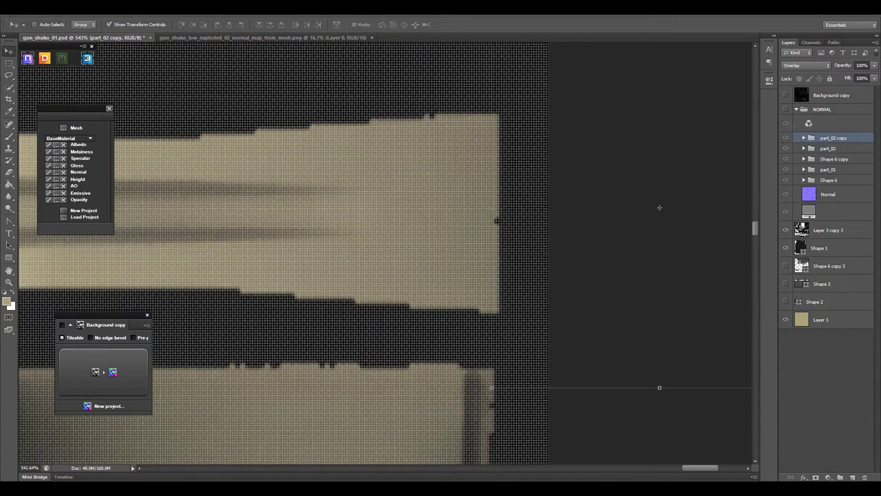
# - Move Shape 6 to the top of the NORMAL group with Normal blending
pyautogui.press('z')
pyautogui.hotkey('ctrl', '-')
pyautogui.hotkey('ctrl', '-')
pyautogui.hotkey('ctrl', '-')
pyautogui.click(875, 358)
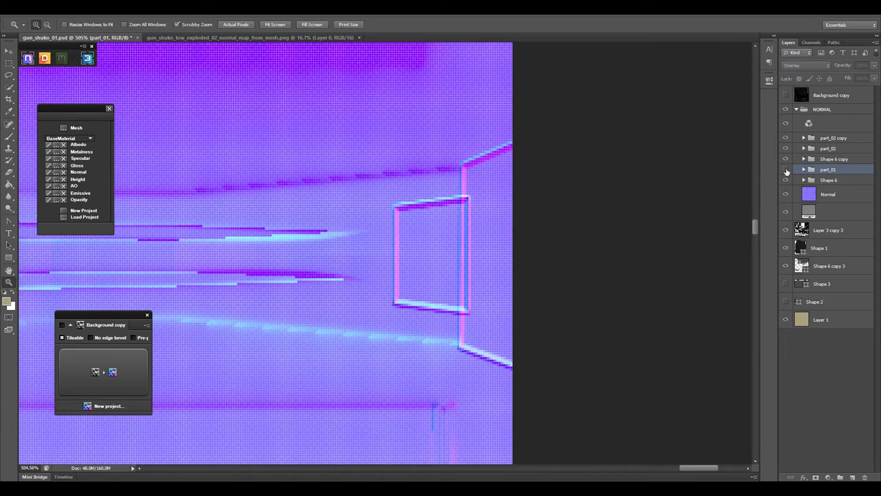
pyautogui.click(785, 180)
pyautogui.moveTo(826, 180); pyautogui.dragTo(826, 136)
pyautogui.click(805, 65)
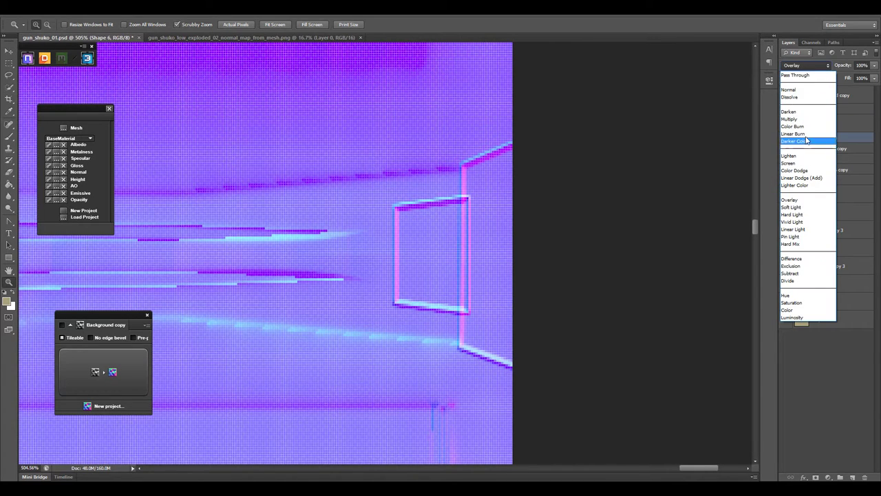
pyautogui.click(802, 68)
pyautogui.click(810, 353)
pyautogui.scroll(-7, 551, 281)
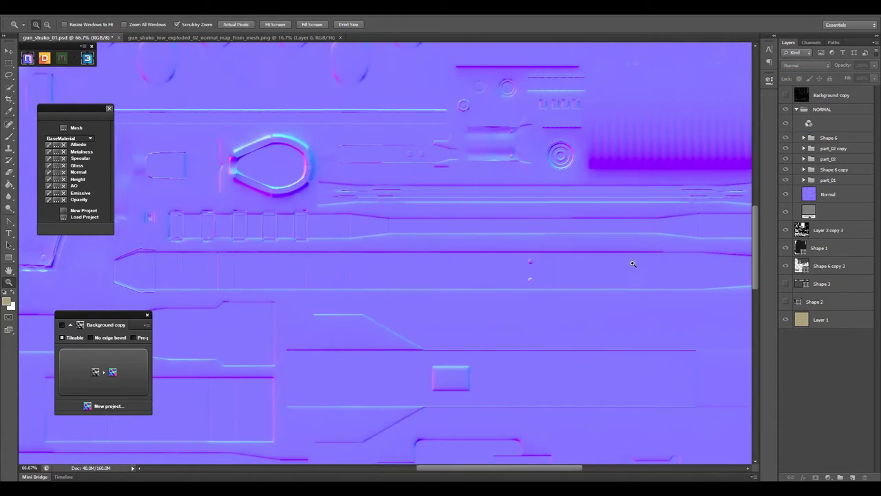
# - Move the Shape 6 copy 2 rectangle panel beside the hexagon, aligned to the wireframe
pyautogui.press('v')
pyautogui.click(828, 159)
pyautogui.press('z')
pyautogui.scroll(8, 229, 273)
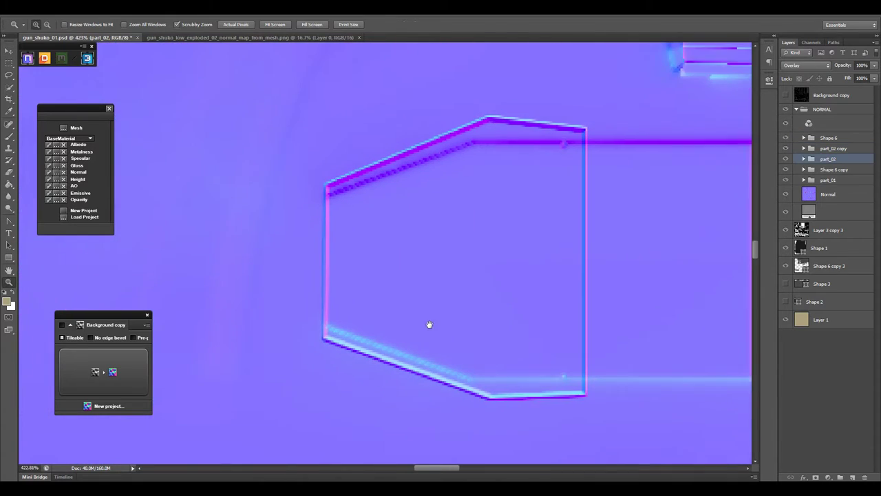
pyautogui.click(786, 95)
pyautogui.scroll(-5, 775, 182)
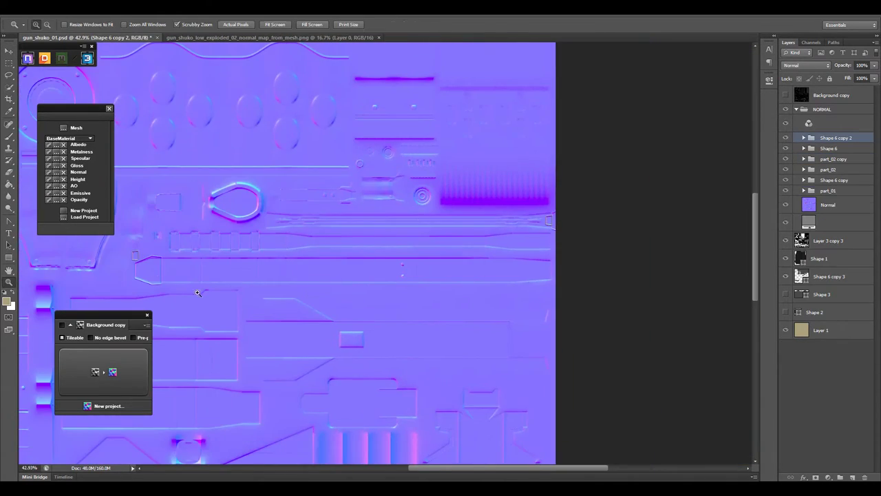
pyautogui.scroll(6, 775, 182)
pyautogui.click(785, 95)
pyautogui.press('v')
pyautogui.moveTo(547, 103); pyautogui.dragTo(511, 300)
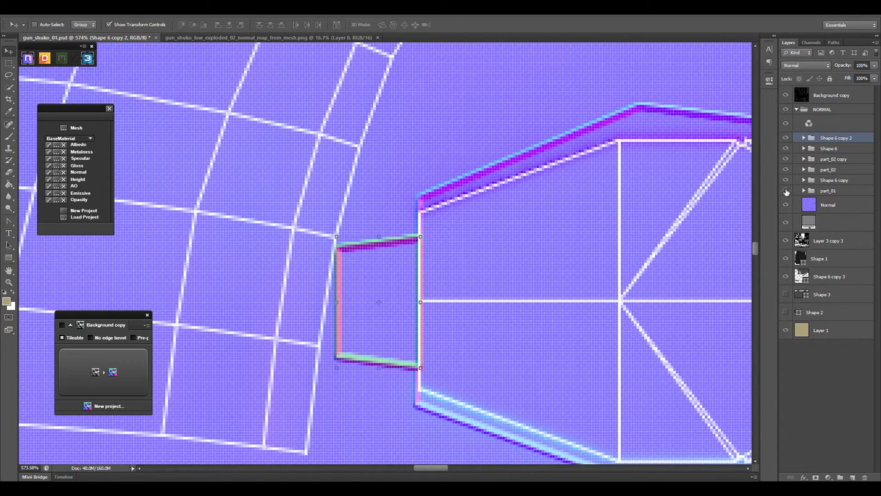
# - Add a layer mask to part_02 and check the rectangle panel against it
pyautogui.click(828, 170)
pyautogui.click(816, 477)
pyautogui.press('b')
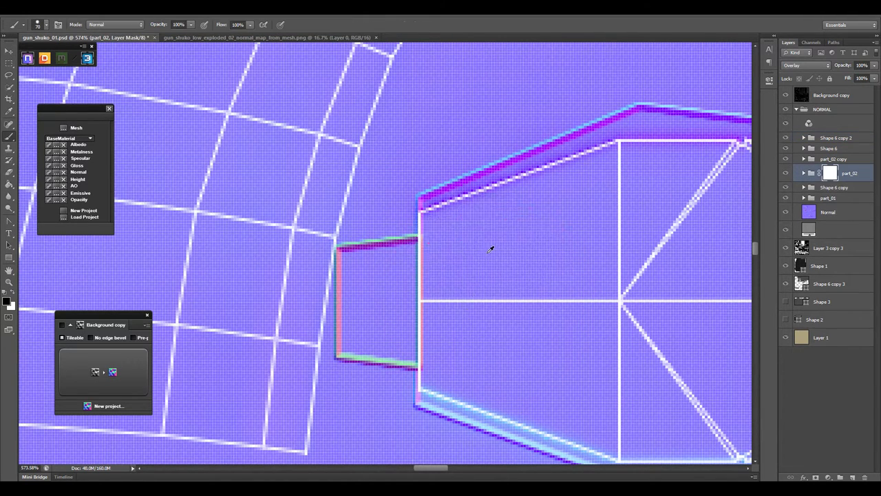
pyautogui.click(786, 137)
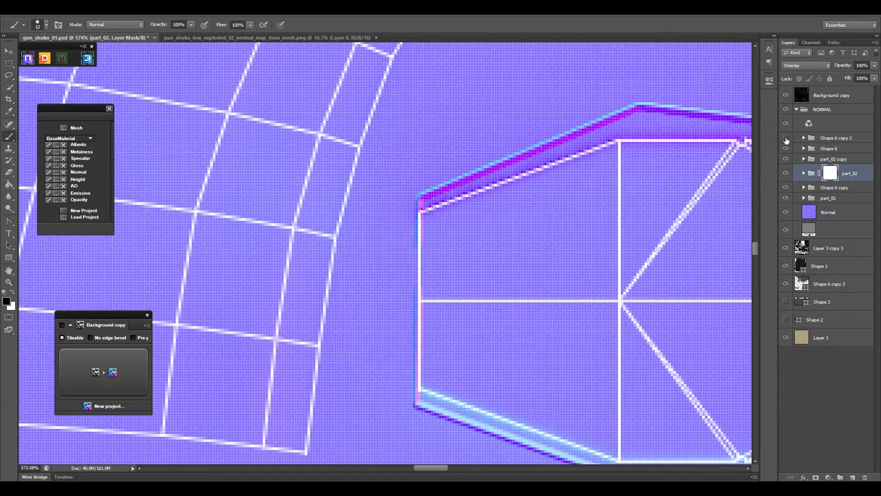
pyautogui.click(785, 95)
pyautogui.click(785, 138)
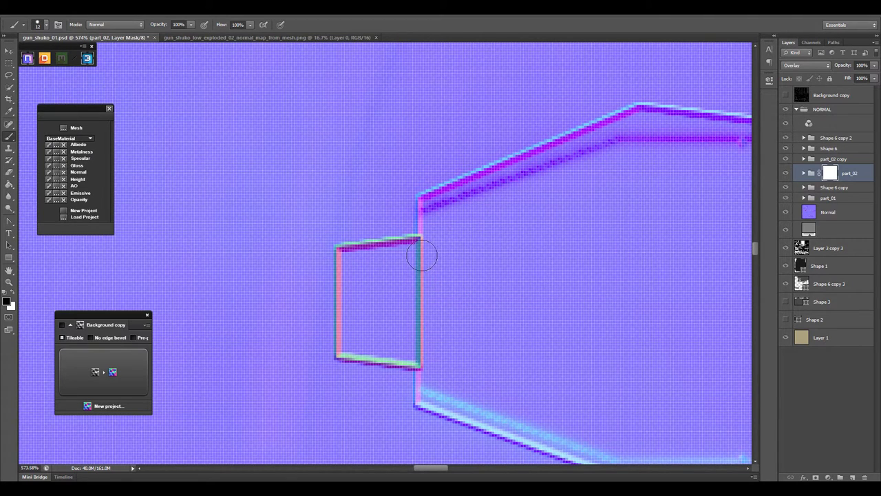
pyautogui.press('z')
pyautogui.moveTo(507, 301); pyautogui.dragTo(71, 220)
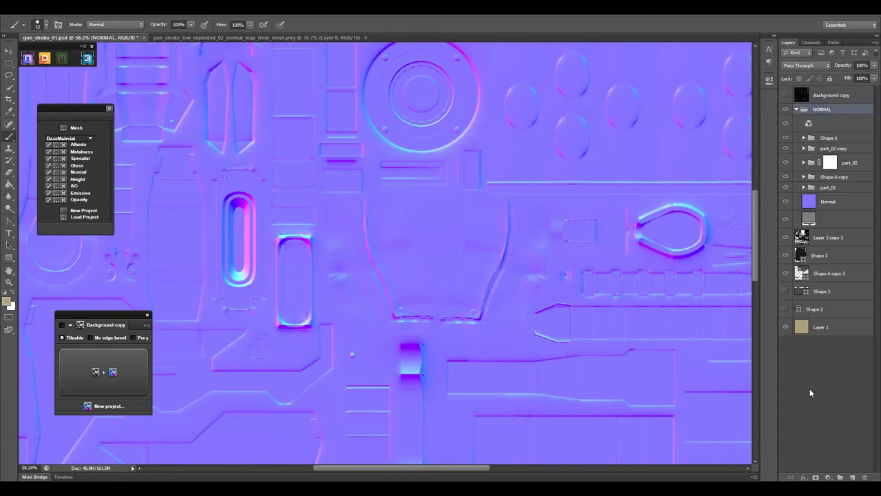
# - Collapse and hide the NORMAL group so the tan albedo shows again
pyautogui.hotkey('ctrl', '-')
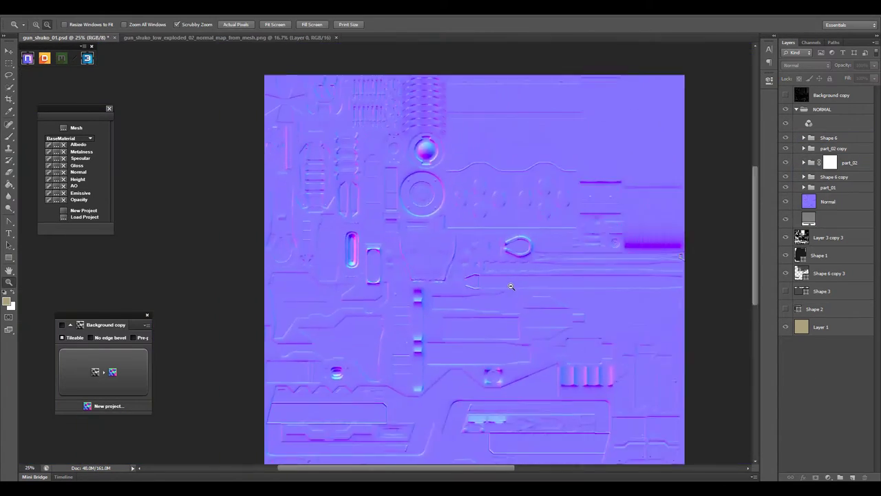
pyautogui.hotkey('ctrl', '-')
pyautogui.click(831, 95)
pyautogui.click(796, 108)
pyautogui.click(785, 109)
pyautogui.click(442, 201)
pyautogui.press('z')
pyautogui.click(322, 359)
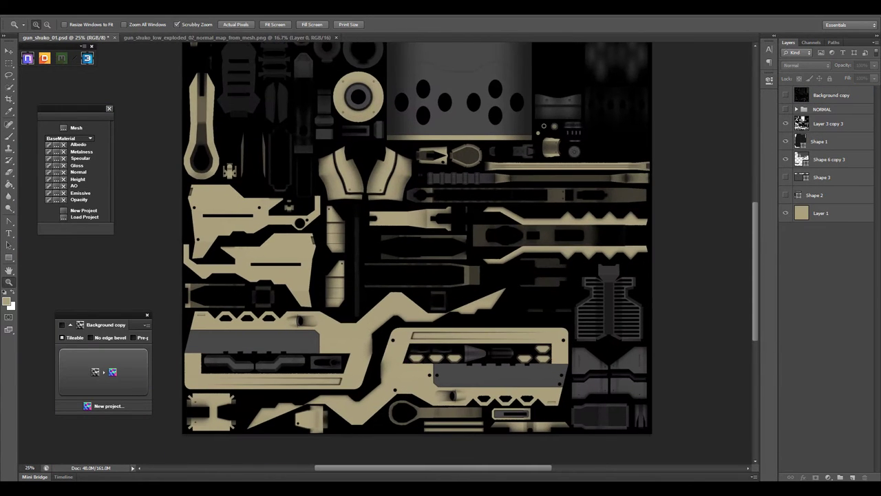
# - Shrink the Shape 6 copy 3 dark panel to the vertical piece and extend it into the triangular top
pyautogui.hotkey('ctrl', '+')
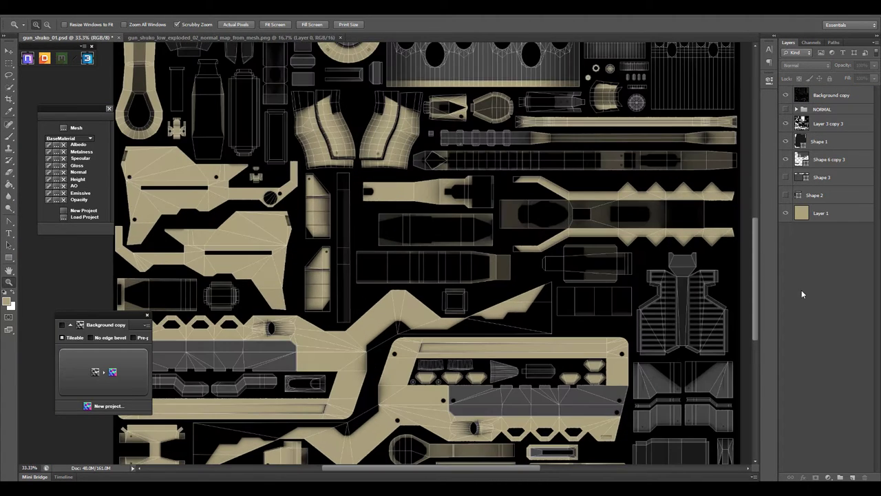
pyautogui.hotkey('ctrl', '+')
pyautogui.press('a')
pyautogui.click(406, 270)
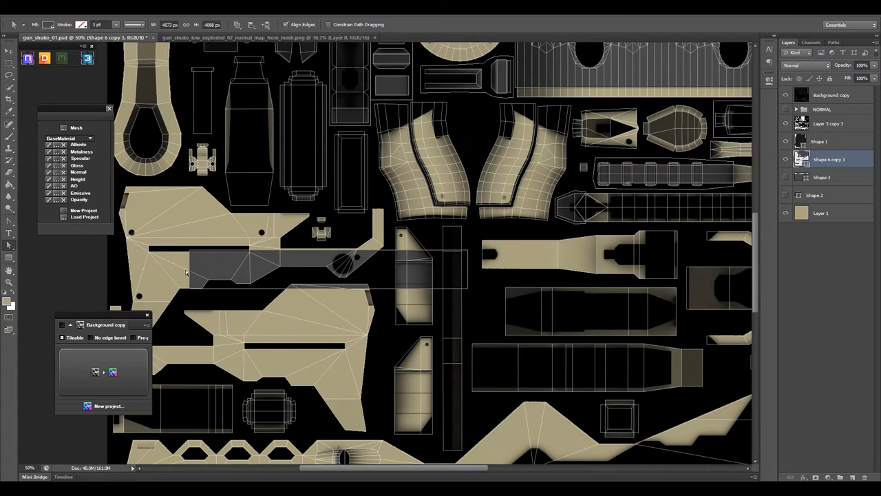
pyautogui.moveTo(187, 264); pyautogui.dragTo(389, 264)
pyautogui.scroll(2, 420, 261)
pyautogui.scroll(2, 419, 262)
pyautogui.moveTo(432, 223); pyautogui.dragTo(457, 228)
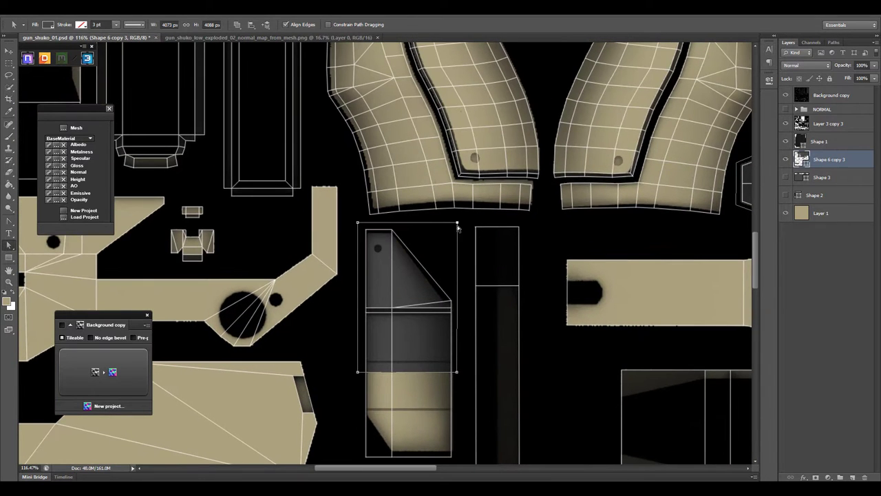
# - Copy the triangular panel onto the lower piece, hide the wireframe, and shift the panel down
pyautogui.scroll(-5, 459, 223)
pyautogui.moveTo(430, 75); pyautogui.dragTo(431, 330)
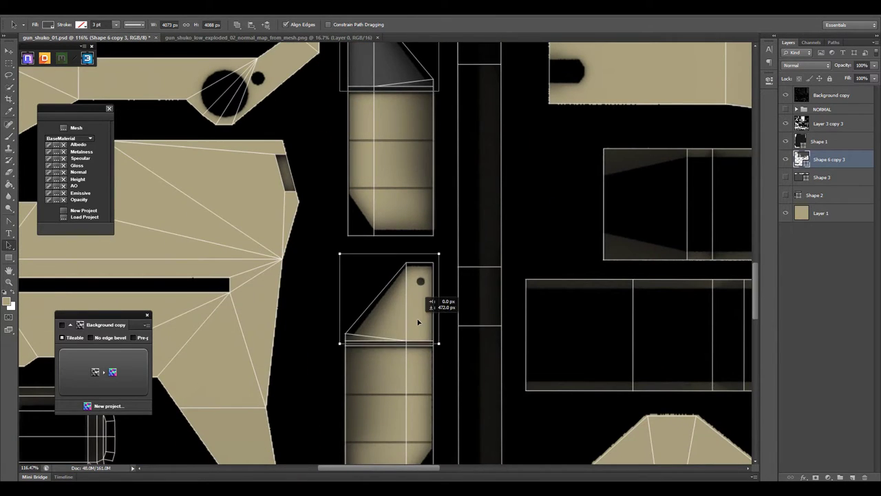
pyautogui.click(812, 230)
pyautogui.click(53, 146)
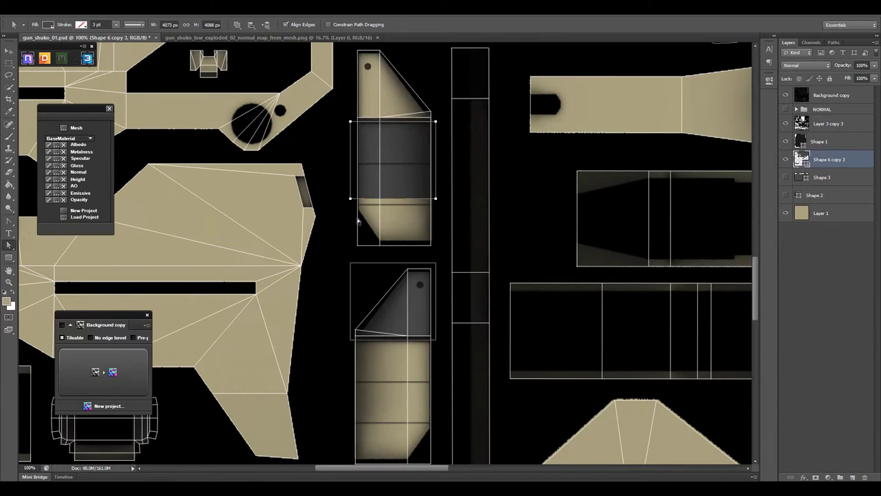
pyautogui.moveTo(417, 134); pyautogui.dragTo(418, 245)
# - Zoom out to the whole texture and orbit the gun model to check the panels
pyautogui.press('z')
pyautogui.hotkey('ctrl', '-')
pyautogui.hotkey('ctrl', '-')
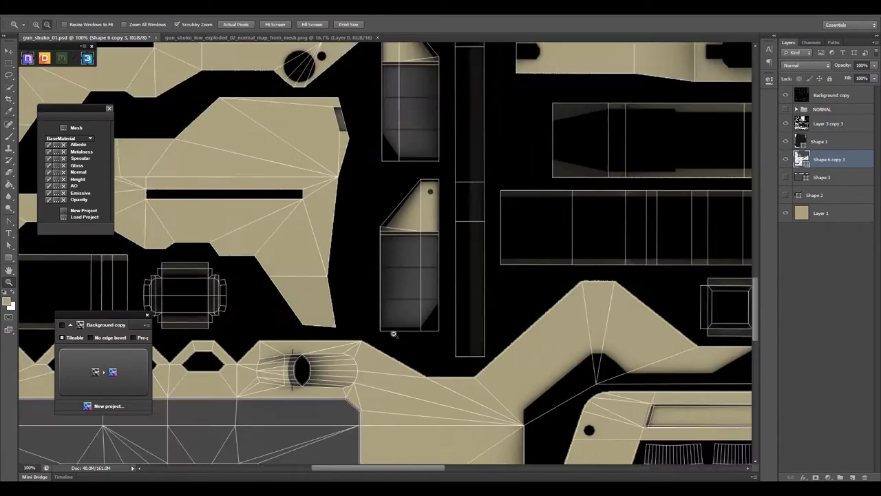
pyautogui.hotkey('ctrl', '-')
pyautogui.hotkey('ctrl', '-')
pyautogui.hotkey('ctrl', '-')
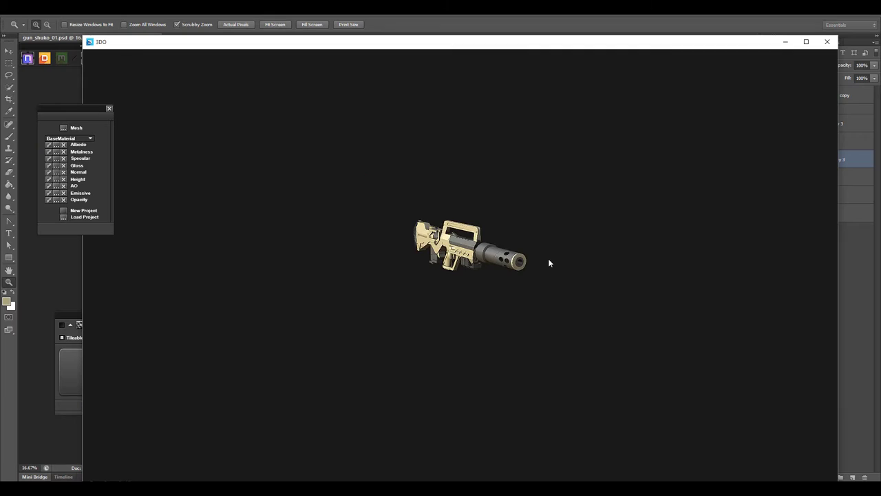
pyautogui.moveTo(548, 263)
pyautogui.mouseDown()
pyautogui.moveTo(734, 211)
pyautogui.moveTo(660, 282)
pyautogui.moveTo(566, 254)
pyautogui.mouseUp()
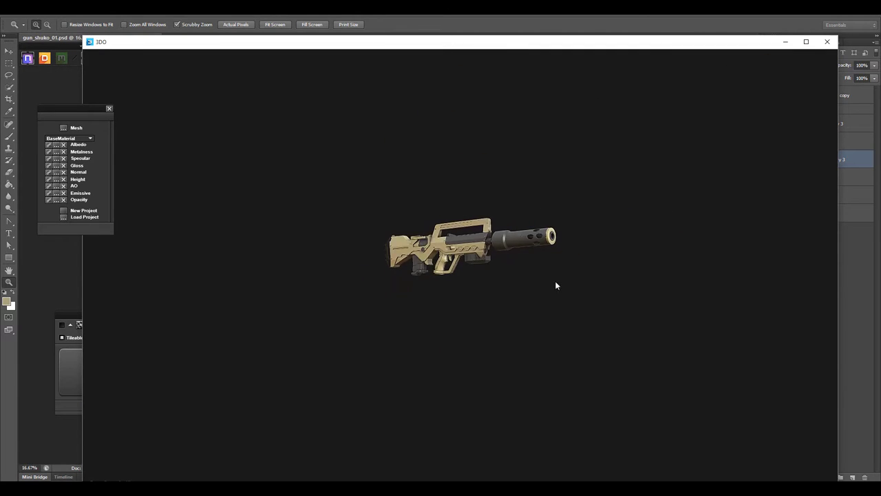
pyautogui.scroll(5, 510, 263)
pyautogui.moveTo(621, 309)
pyautogui.mouseDown()
pyautogui.moveTo(585, 309)
pyautogui.moveTo(688, 309)
pyautogui.moveTo(568, 311)
pyautogui.moveTo(621, 315)
pyautogui.mouseUp()
pyautogui.scroll(2, 569, 281)
pyautogui.scroll(3, 597, 343)
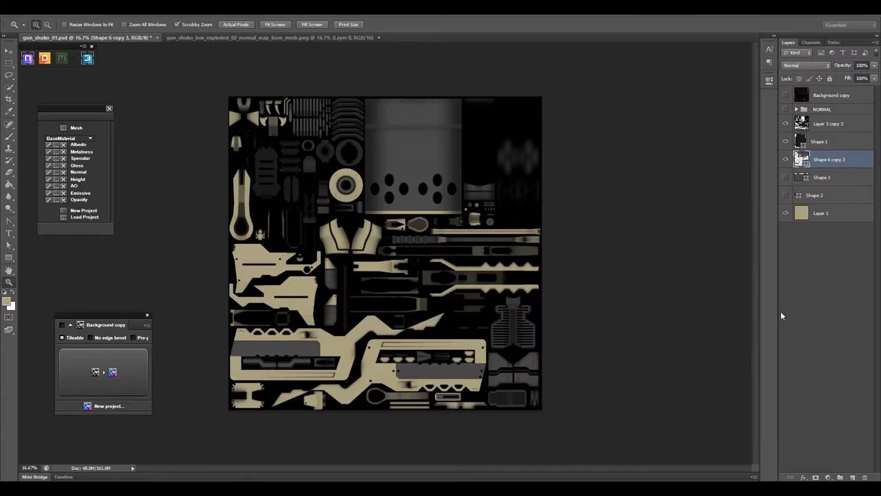
# - Navigate the UV texture from the large gun-body island to the strip islands
pyautogui.click(501, 221)
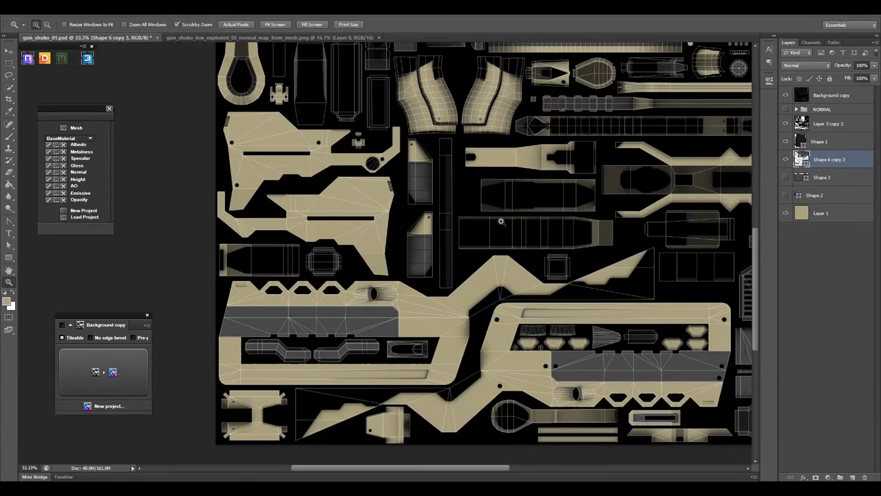
pyautogui.moveTo(501, 221); pyautogui.dragTo(482, 359)
pyautogui.click(510, 318)
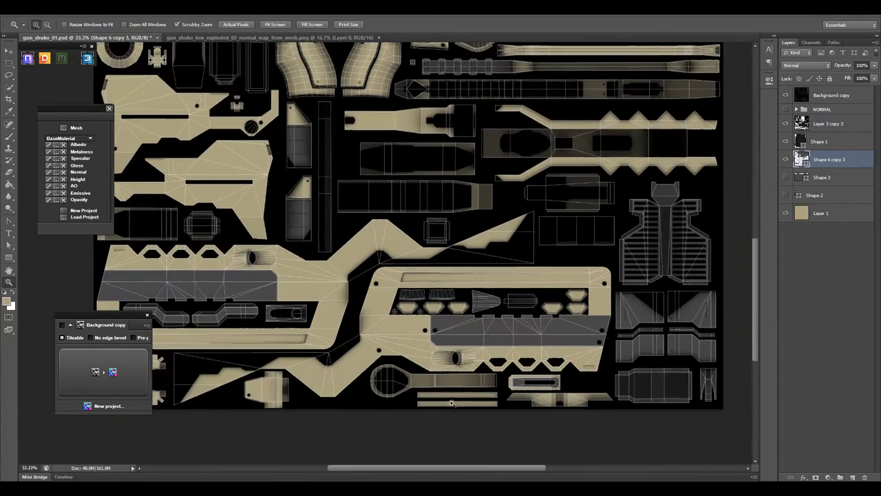
pyautogui.moveTo(510, 319)
pyautogui.mouseDown()
pyautogui.moveTo(453, 405)
pyautogui.moveTo(508, 326)
pyautogui.moveTo(506, 364)
pyautogui.mouseUp()
pyautogui.keyDown('alt'); pyautogui.click(453, 405); pyautogui.keyUp('alt')
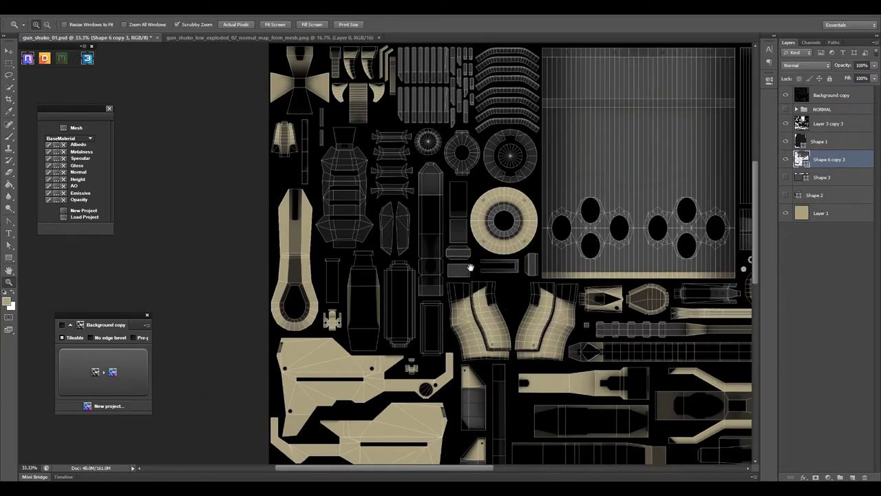
pyautogui.moveTo(501, 311); pyautogui.dragTo(477, 334)
pyautogui.click(443, 211)
pyautogui.scroll(-2, 442, 211)
# - Drag the panel's anchor points so its outline wraps the curved piece, then zoom out
pyautogui.press('a')
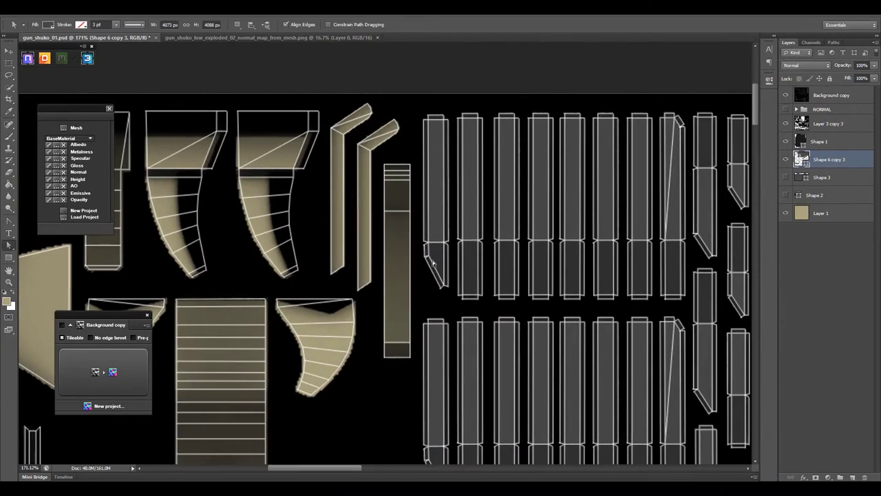
pyautogui.scroll(-2, 443, 212)
pyautogui.scroll(-5, 394, 290)
pyautogui.hscroll(3, 393, 290)
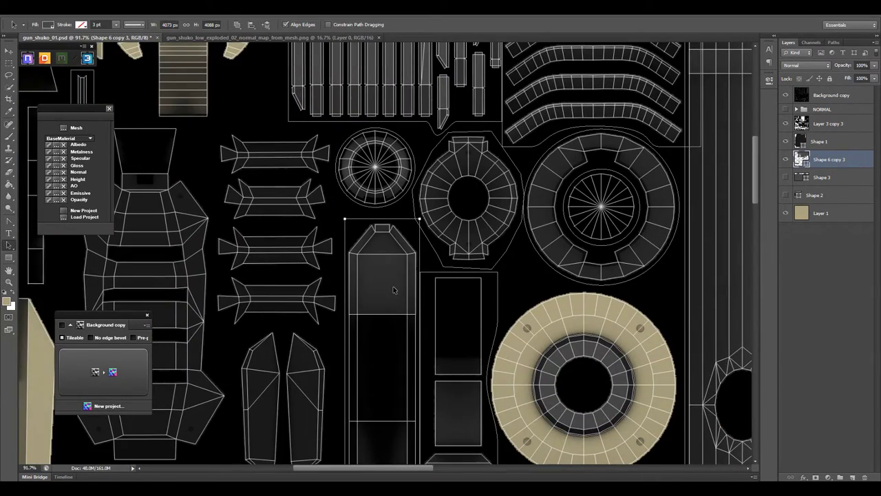
pyautogui.scroll(2, 358, 363)
pyautogui.scroll(5, 389, 368)
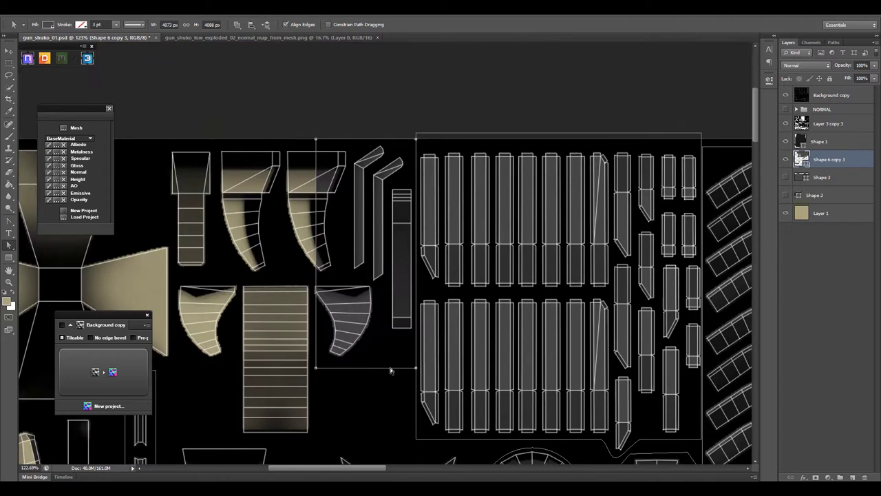
pyautogui.scroll(1, 390, 368)
pyautogui.scroll(1, 387, 375)
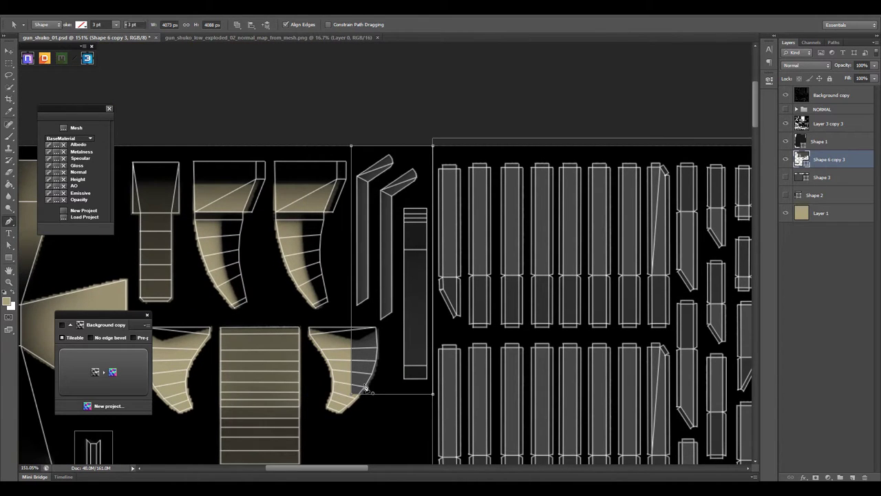
pyautogui.press('a')
pyautogui.moveTo(393, 394)
pyautogui.mouseDown()
pyautogui.moveTo(368, 338)
pyautogui.moveTo(57, 158)
pyautogui.mouseUp()
pyautogui.press('z')
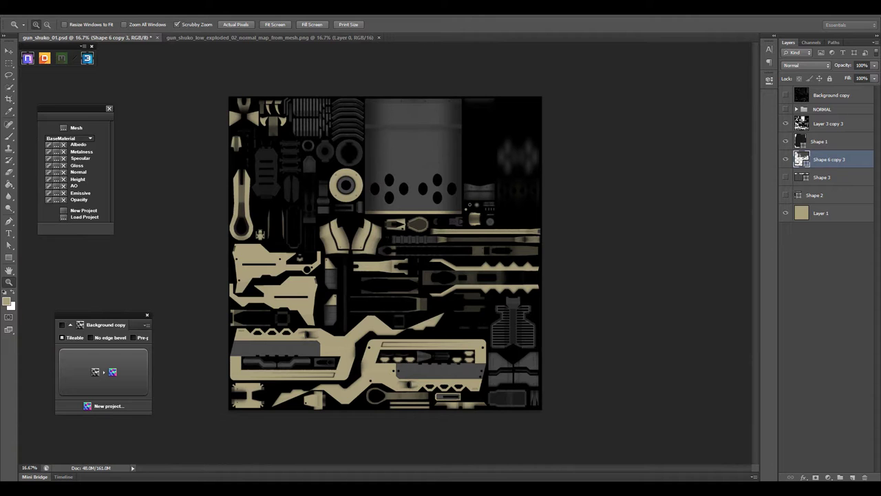
# - Pen-trace a dark grey Shape 7 panel over the outer half of the left vest piece
pyautogui.moveTo(333, 232); pyautogui.dragTo(441, 289)
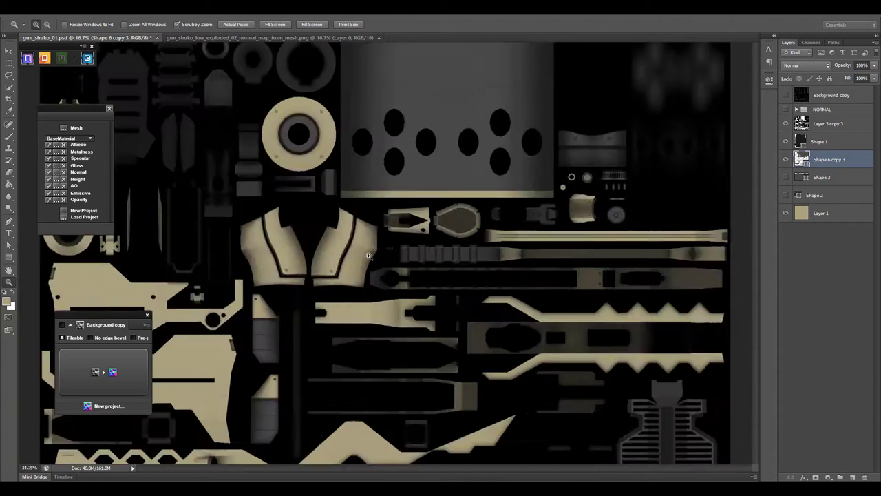
pyautogui.press('p')
pyautogui.click(402, 115)
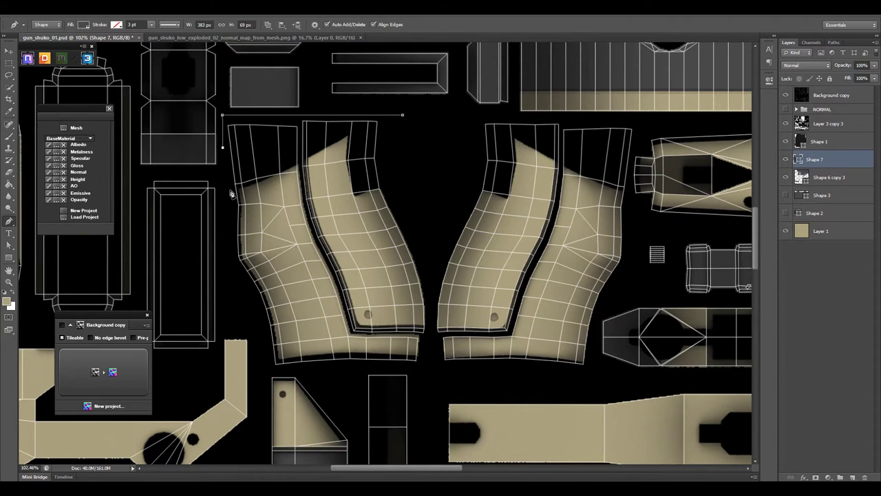
pyautogui.click(230, 201)
pyautogui.click(229, 258)
pyautogui.click(258, 328)
pyautogui.click(266, 368)
pyautogui.click(422, 366)
pyautogui.click(423, 336)
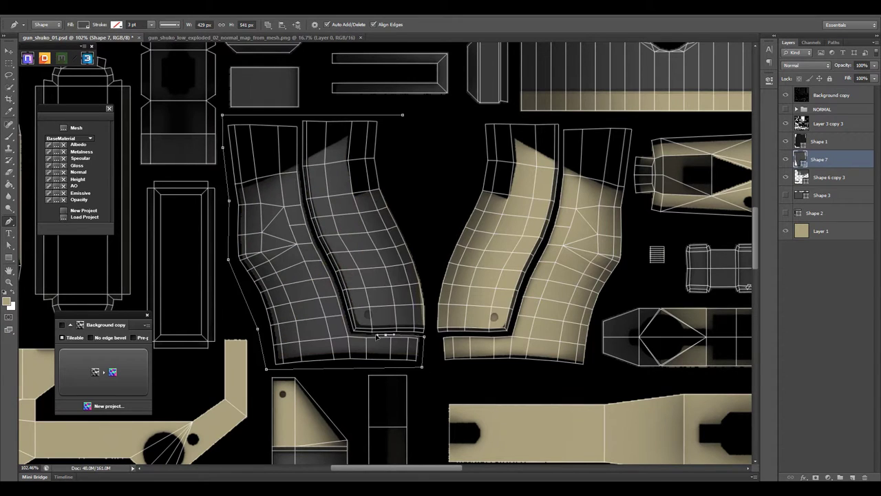
pyautogui.click(335, 280)
pyautogui.click(304, 201)
pyautogui.click(300, 161)
pyautogui.click(402, 115)
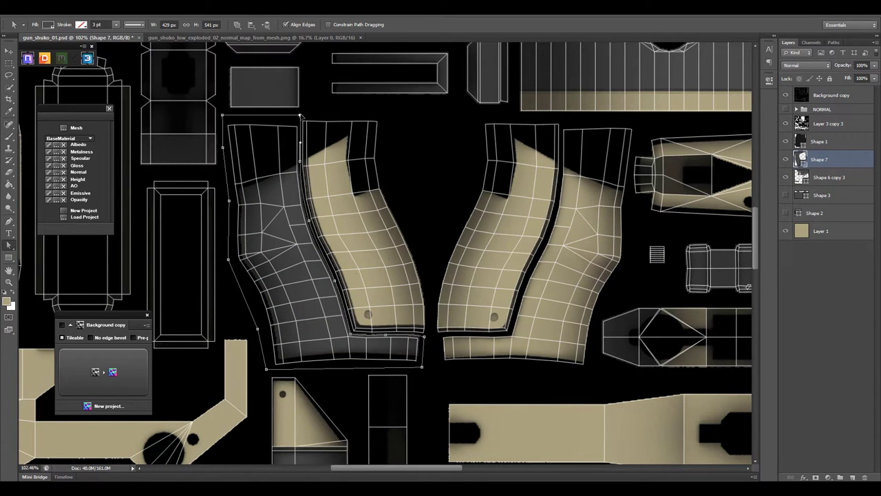
# - Flip the panel horizontally and move it onto the right vest piece
pyautogui.rightClick(163, 179)
pyautogui.click(196, 289)
pyautogui.moveTo(386, 275); pyautogui.dragTo(448, 297)
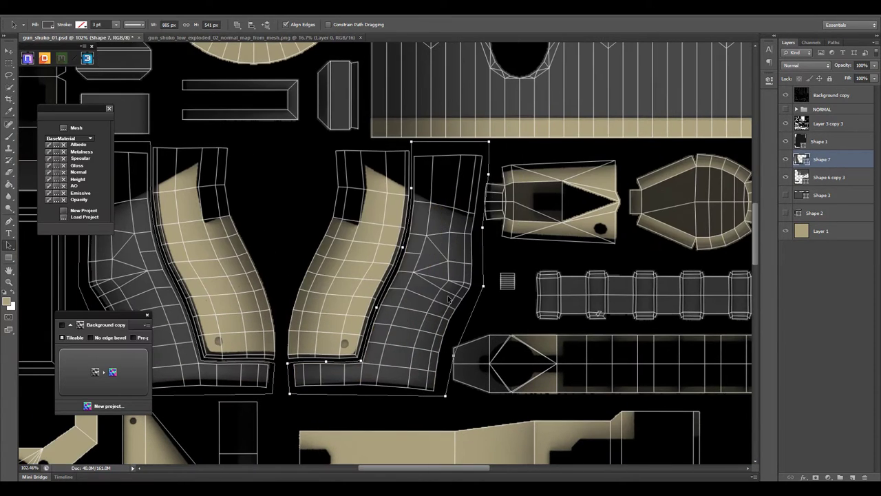
pyautogui.press('z')
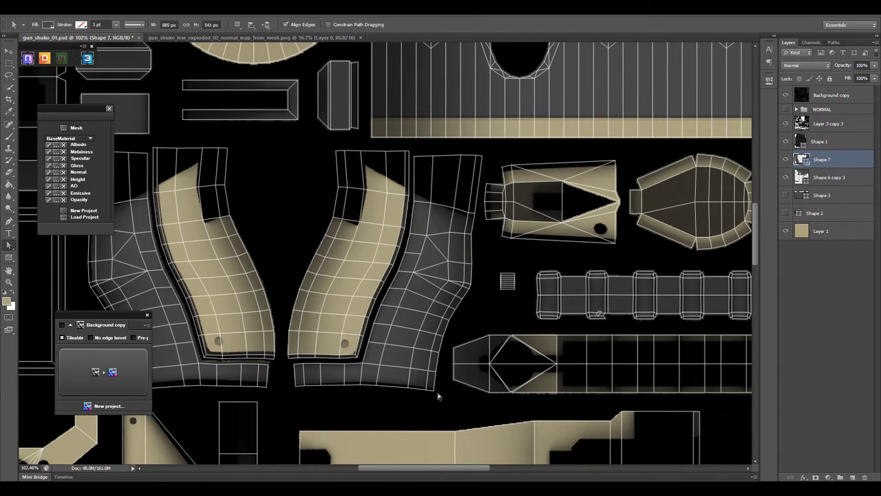
pyautogui.scroll(-3, 437, 393)
pyautogui.scroll(2, 436, 393)
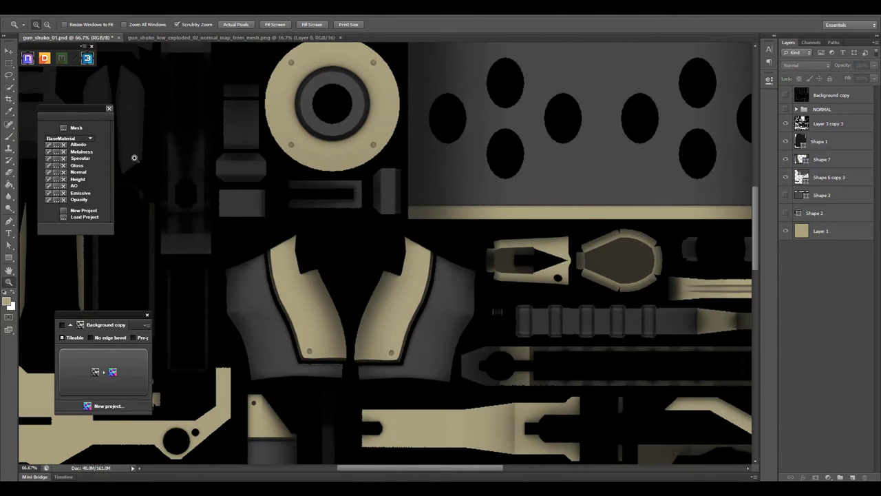
# - Enlarge the hexagon panel in Shape 6 copy 3 over the oval piece and reshape its lower-left edge
pyautogui.click(632, 259)
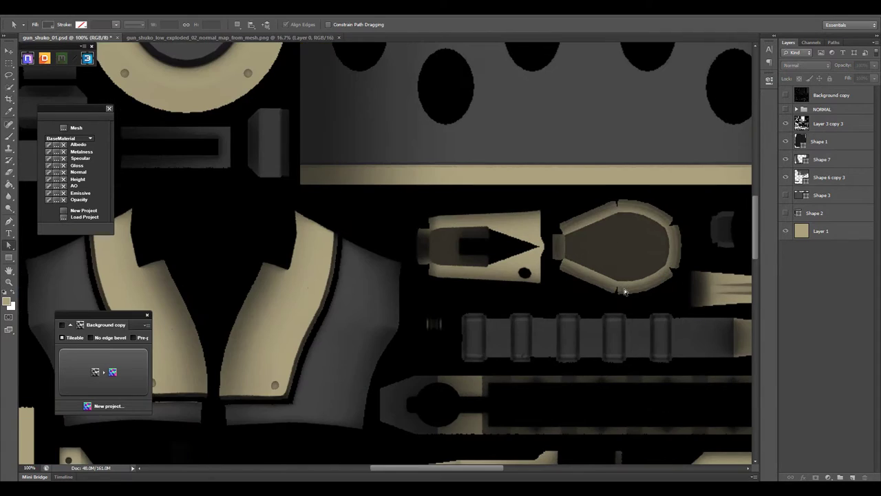
pyautogui.hscroll(3, 632, 260)
pyautogui.press('a')
pyautogui.click(495, 274)
pyautogui.hotkey('ctrl', 't')
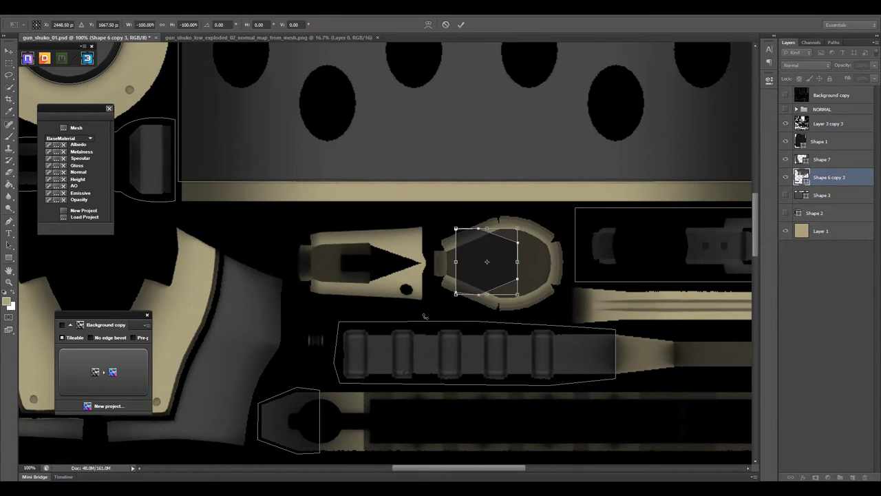
pyautogui.moveTo(517, 227); pyautogui.dragTo(563, 207)
pyautogui.press('Return')
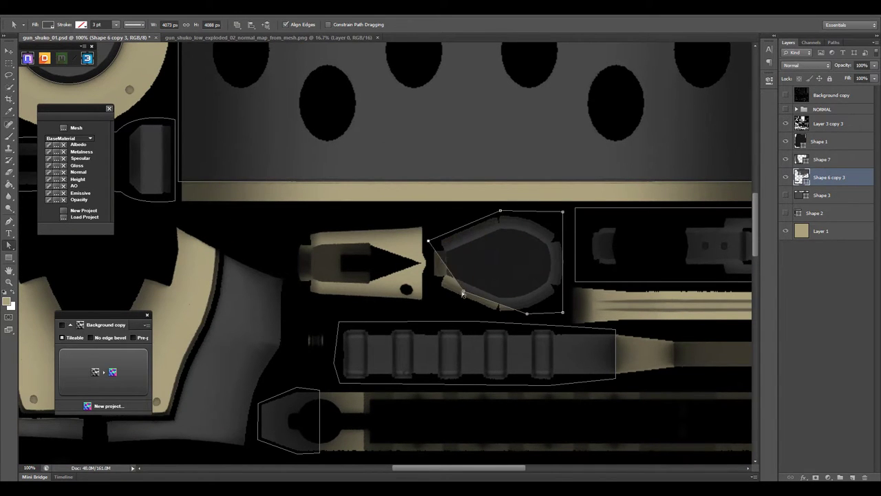
pyautogui.moveTo(462, 294)
pyautogui.mouseDown()
pyautogui.moveTo(509, 320)
pyautogui.moveTo(110, 126)
pyautogui.mouseUp()
pyautogui.press('z')
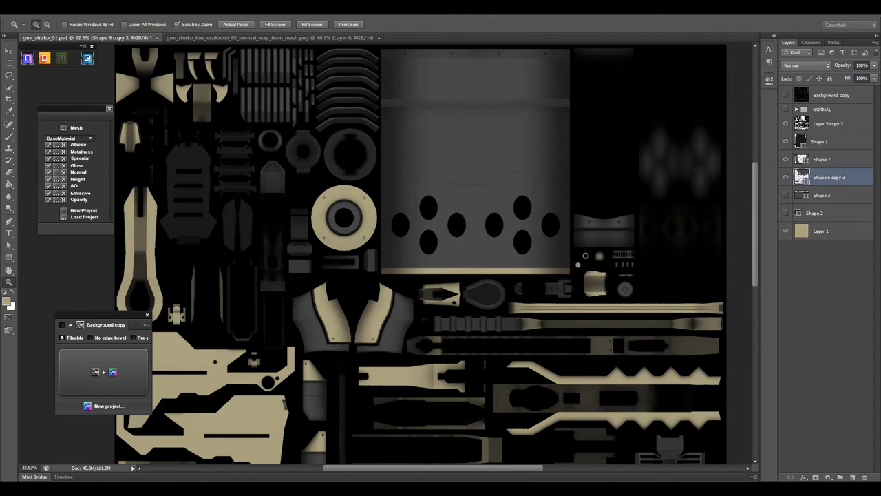
# - Inspect the vest pieces, hide the wireframe overlay, and turn the gun in the 3DO preview
pyautogui.moveTo(393, 205)
pyautogui.mouseDown()
pyautogui.moveTo(482, 321)
pyautogui.moveTo(396, 353)
pyautogui.moveTo(470, 263)
pyautogui.mouseUp()
pyautogui.press('a')
pyautogui.scroll(5, 396, 352)
pyautogui.press('z')
pyautogui.scroll(-4, 470, 263)
pyautogui.click(786, 95)
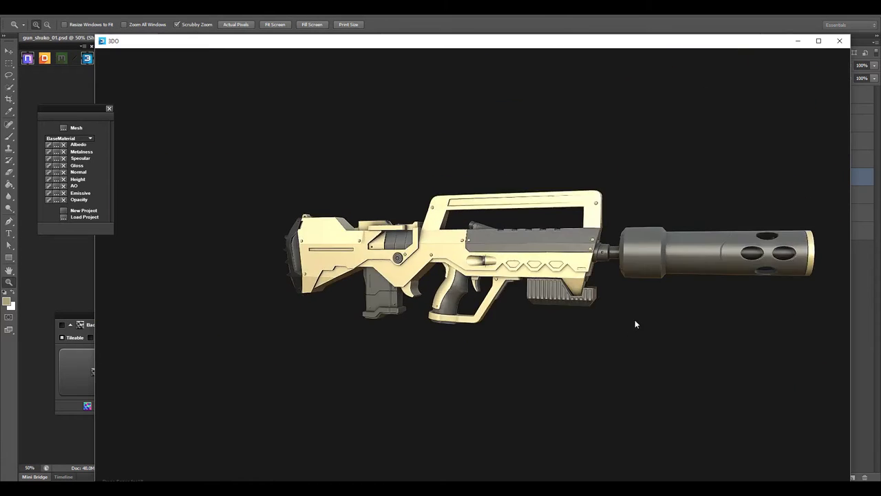
pyautogui.moveTo(635, 320)
pyautogui.mouseDown()
pyautogui.moveTo(572, 338)
pyautogui.moveTo(596, 303)
pyautogui.mouseUp()
pyautogui.scroll(5, 505, 183)
pyautogui.click(714, 33)
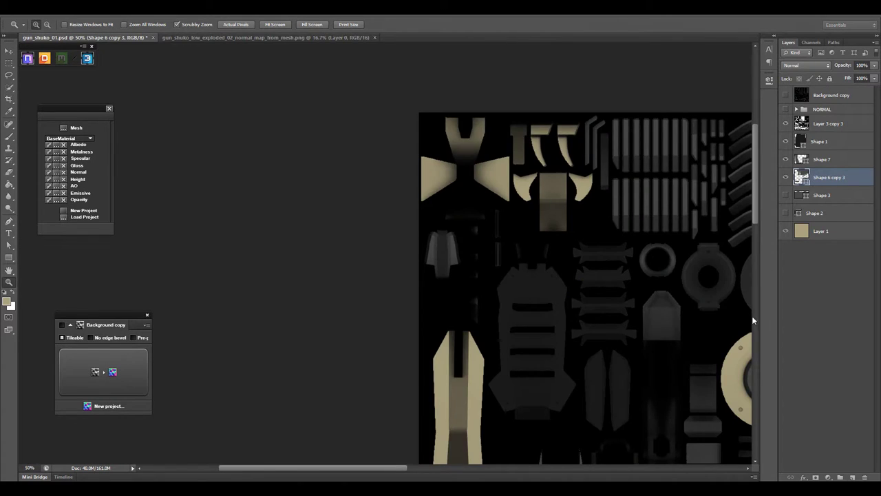
pyautogui.keyDown('alt'); pyautogui.click(371, 268); pyautogui.keyUp('alt')
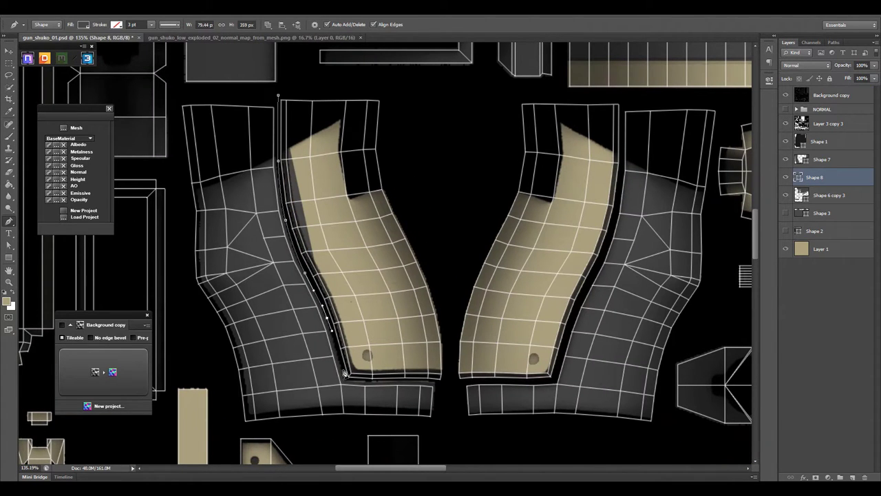
# - Pen-trace the V-shaped strip along both vest pieces' bottom and inner edges on Shape 8
pyautogui.click(438, 381)
pyautogui.click(463, 381)
pyautogui.click(521, 380)
pyautogui.click(553, 377)
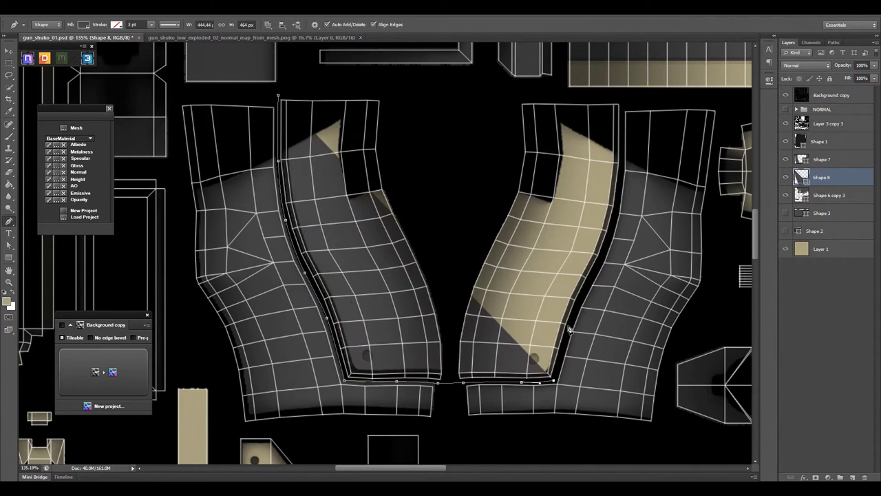
pyautogui.click(570, 324)
pyautogui.click(600, 260)
pyautogui.click(619, 188)
pyautogui.click(623, 158)
pyautogui.click(624, 101)
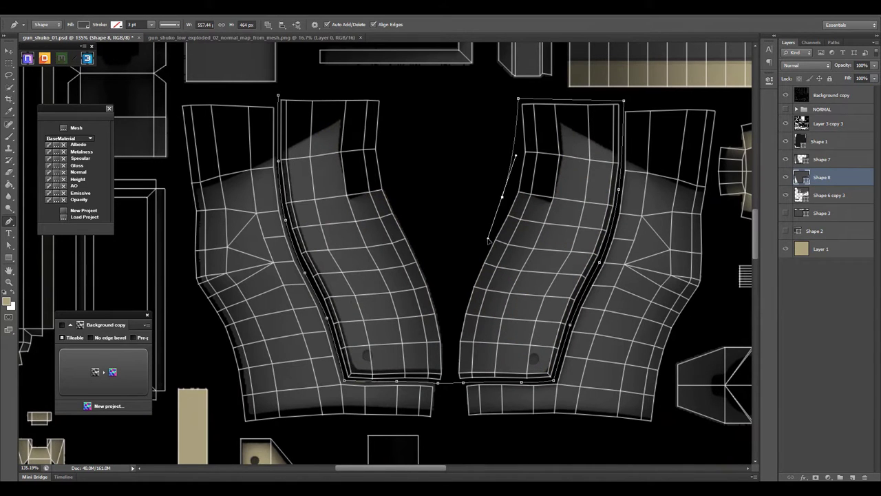
pyautogui.moveTo(452, 301); pyautogui.dragTo(397, 199)
pyautogui.click(387, 100)
# - Fill the V strip with a near-black colour in the Color Picker
pyautogui.doubleClick(801, 177)
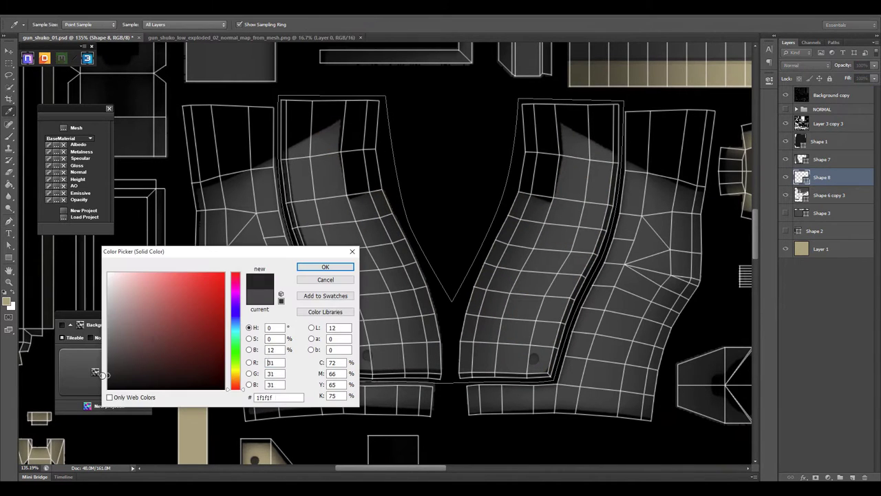
pyautogui.click(309, 265)
pyautogui.scroll(-5, 472, 252)
pyautogui.scroll(-5, 472, 252)
# - Duplicate Shape 6 copy 3, fill the copy with 141414, and preview the gun in 3DO
pyautogui.hotkey('ctrl', 'j')
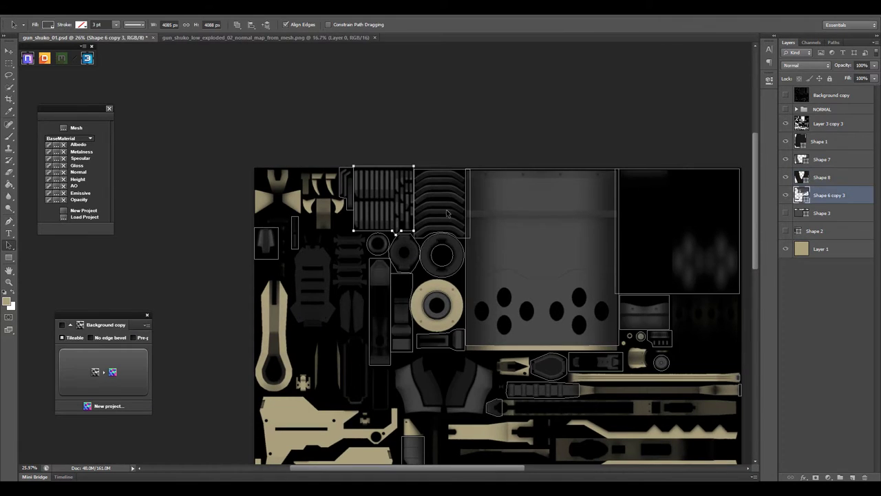
pyautogui.scroll(-3, 392, 232)
pyautogui.hotkey('ctrl', 'z')
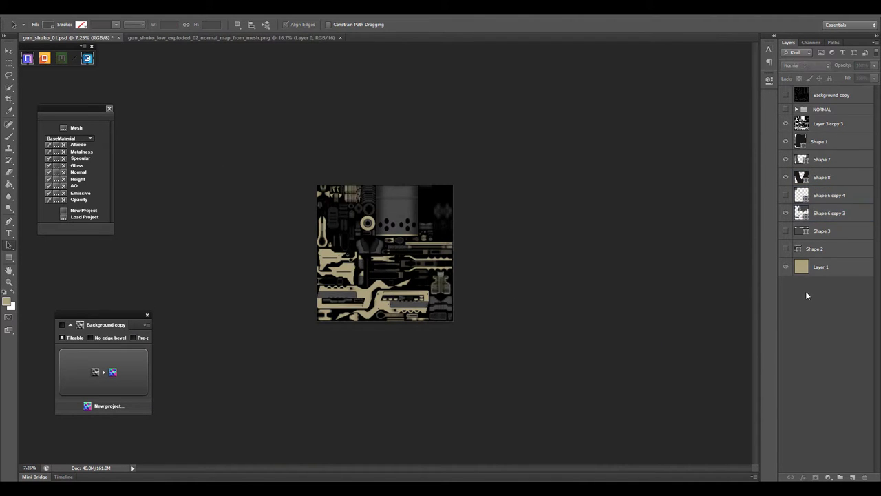
pyautogui.doubleClick(801, 195)
pyautogui.press('Return')
pyautogui.click(92, 383)
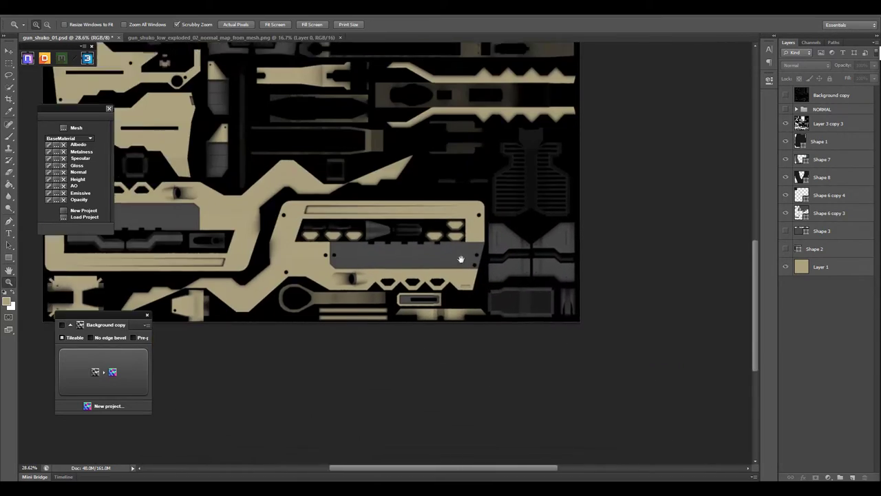
pyautogui.moveTo(528, 252); pyautogui.dragTo(438, 284)
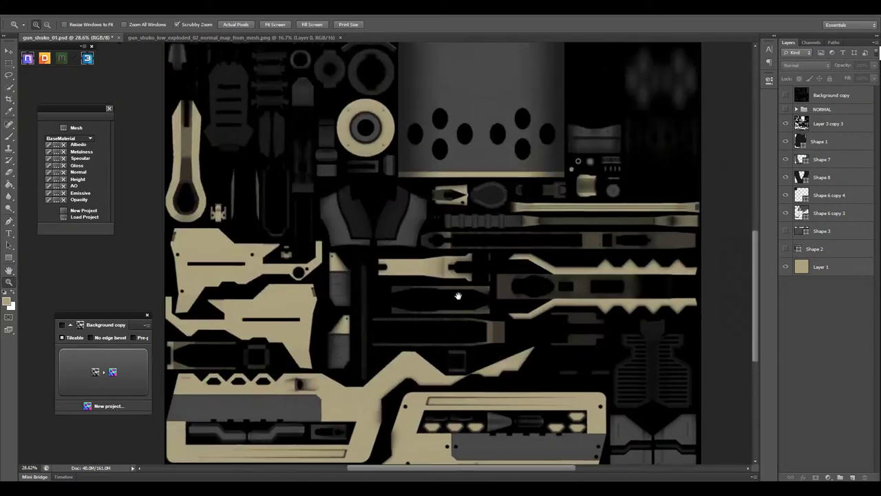
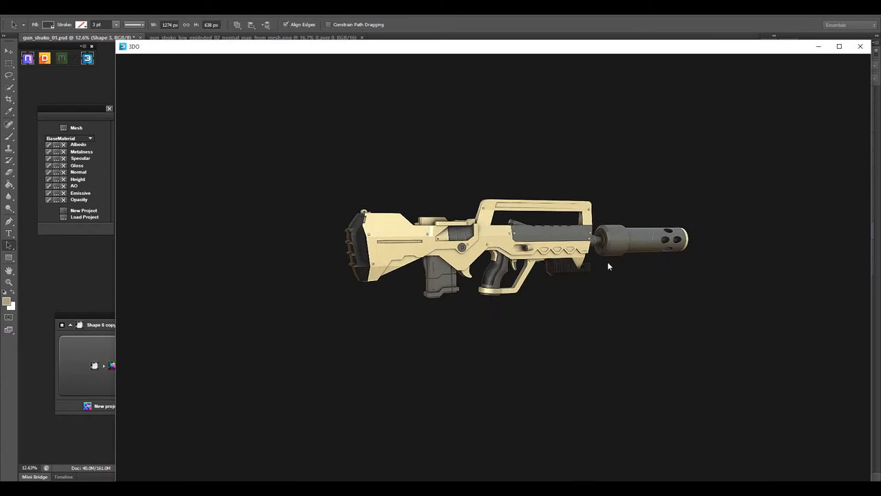
# - Draw a small rounded-rectangle detail at the end of the long tan strip
pyautogui.moveTo(607, 264)
pyautogui.mouseDown()
pyautogui.moveTo(521, 331)
pyautogui.moveTo(586, 291)
pyautogui.moveTo(667, 297)
pyautogui.moveTo(643, 312)
pyautogui.mouseUp()
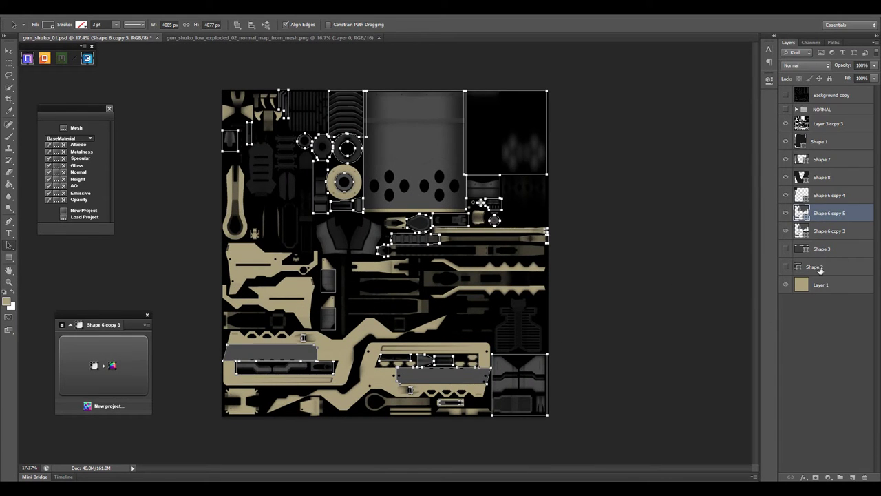
pyautogui.press('Return')
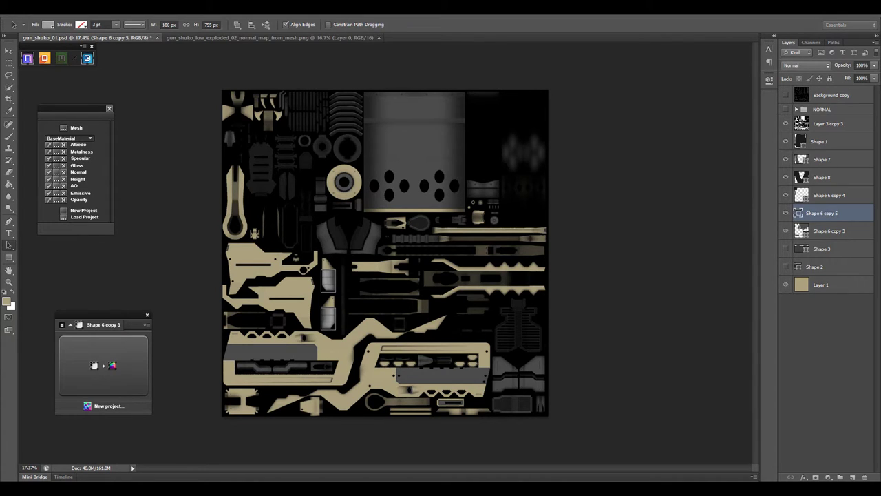
pyautogui.press('u')
pyautogui.scroll(9, 324, 282)
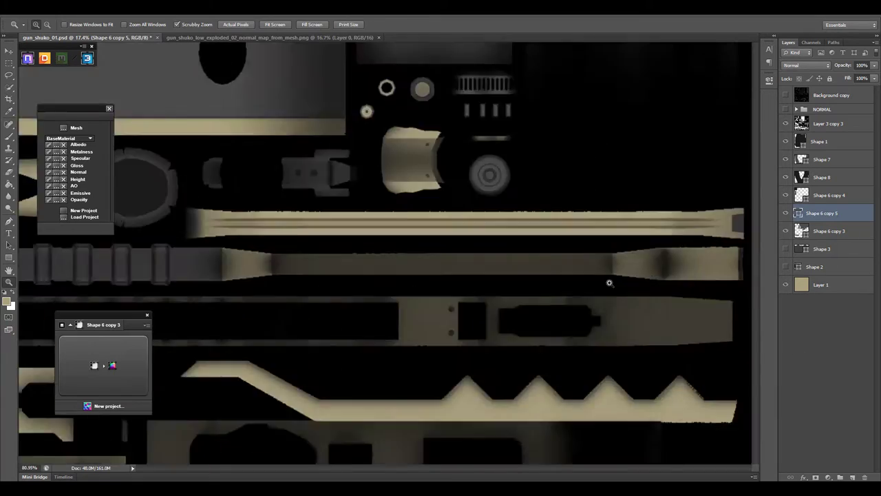
pyautogui.hotkey('shift', 'u')
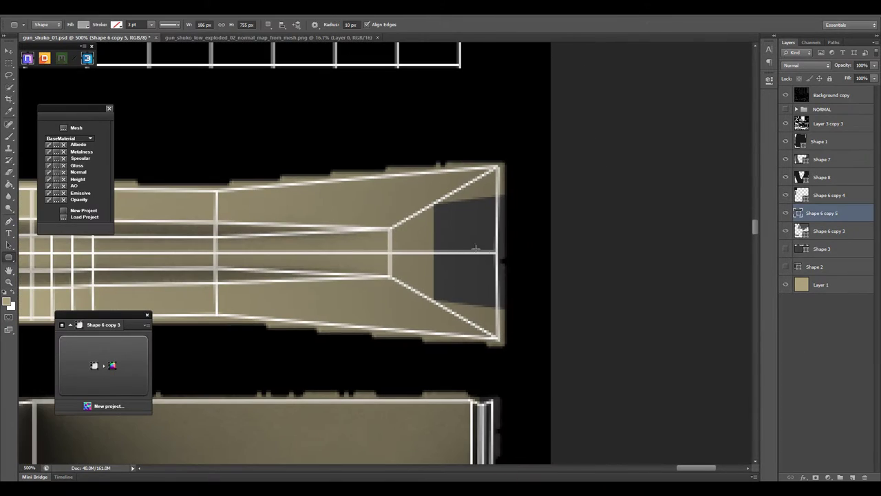
pyautogui.moveTo(478, 288); pyautogui.dragTo(478, 289)
# - Copy the rounded rectangle to the top of the NORMAL group
pyautogui.moveTo(821, 205); pyautogui.dragTo(815, 110)
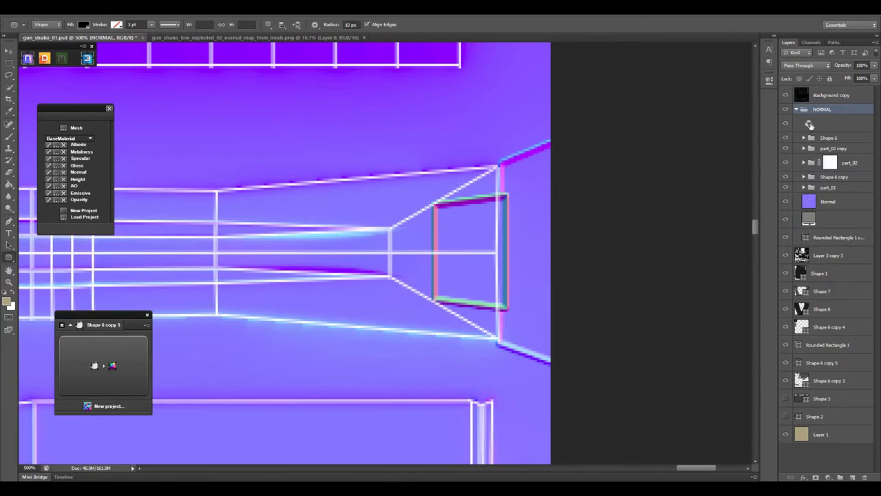
pyautogui.moveTo(835, 148); pyautogui.dragTo(835, 141)
pyautogui.hotkey('ctrl', '-')
pyautogui.press('v')
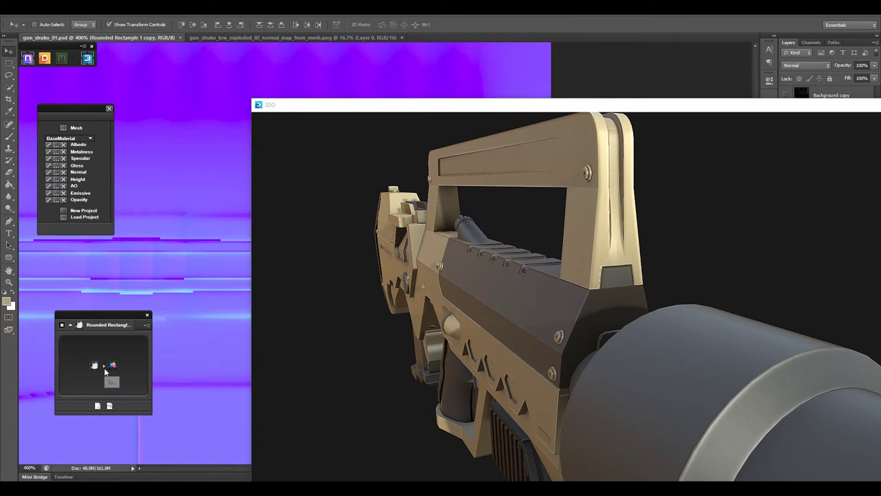
# - Set the NDO detail Size to 2 and draw another rounded-rectangle detail
pyautogui.moveTo(564, 292); pyautogui.dragTo(608, 316)
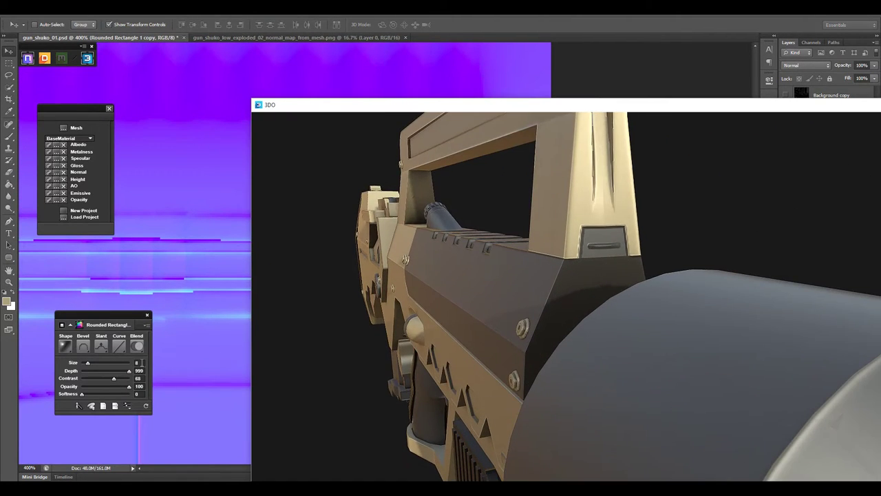
pyautogui.write('2')
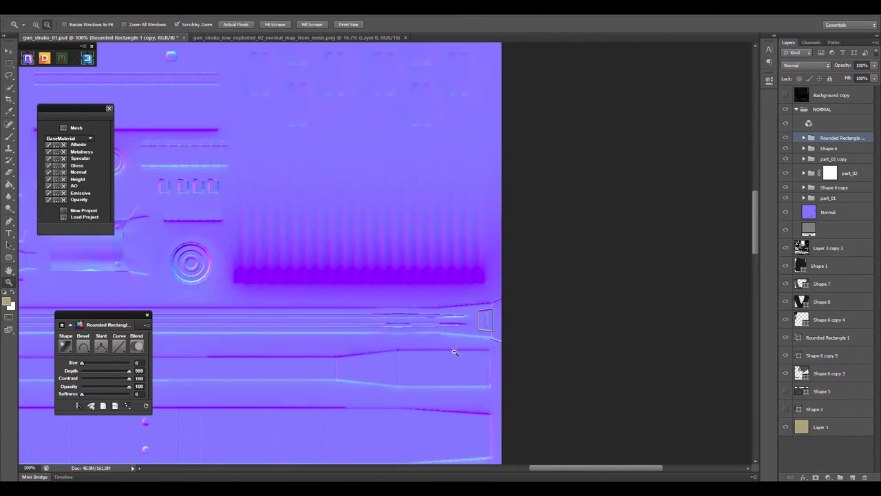
pyautogui.moveTo(531, 248)
pyautogui.mouseDown()
pyautogui.moveTo(441, 256)
pyautogui.moveTo(514, 327)
pyautogui.moveTo(435, 263)
pyautogui.moveTo(475, 270)
pyautogui.mouseUp()
pyautogui.press('u')
pyautogui.hotkey('ctrl', '-')
pyautogui.press('v')
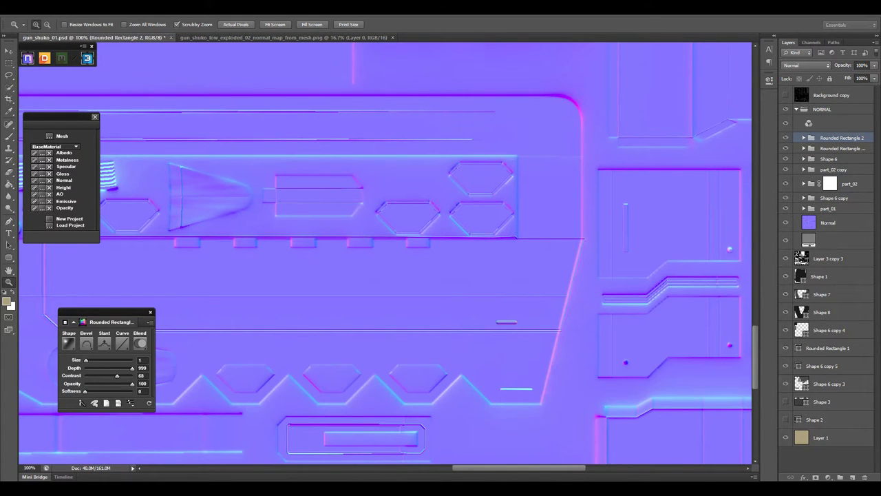
# - Shift the small slot detail sideways and refresh the gun preview in 3DO
pyautogui.hotkey('ctrl', '-')
pyautogui.press('v')
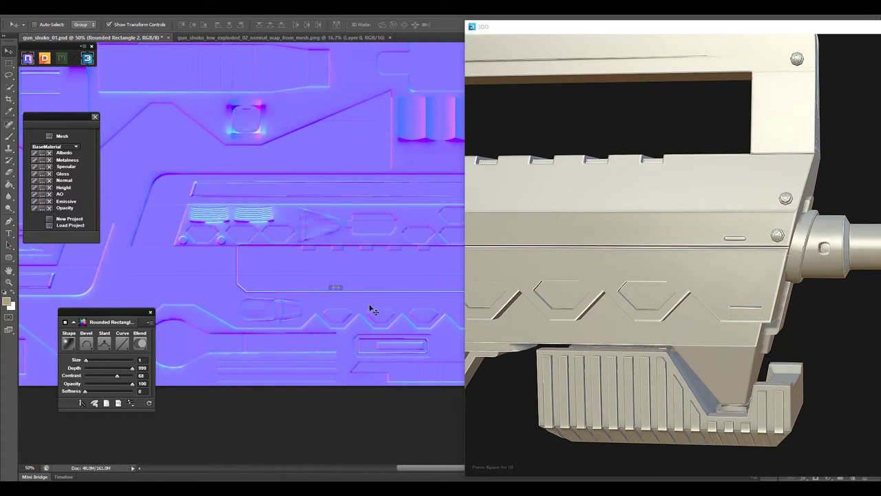
pyautogui.scroll(-5, 728, 344)
pyautogui.scroll(5, 667, 333)
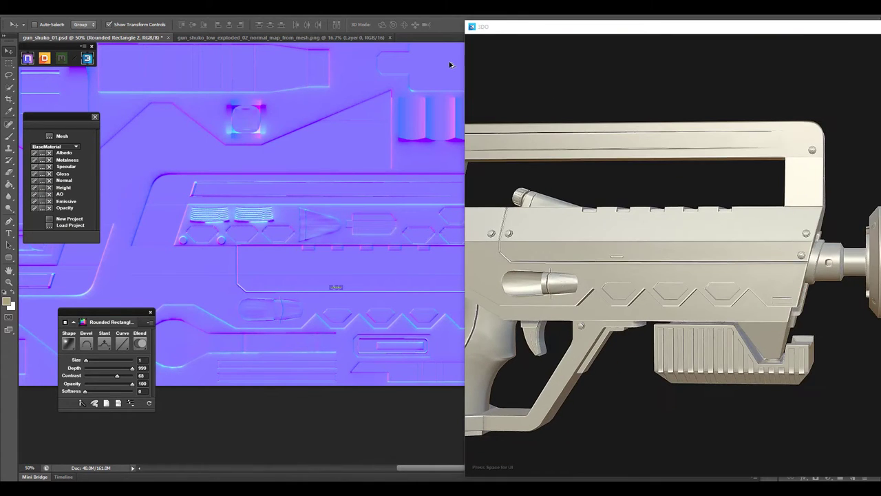
pyautogui.moveTo(465, 69); pyautogui.dragTo(560, 76)
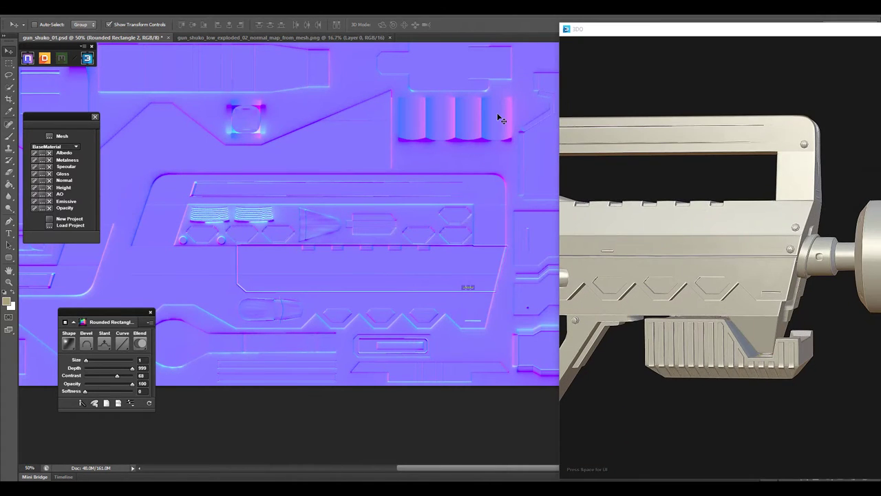
pyautogui.scroll(-3, 688, 289)
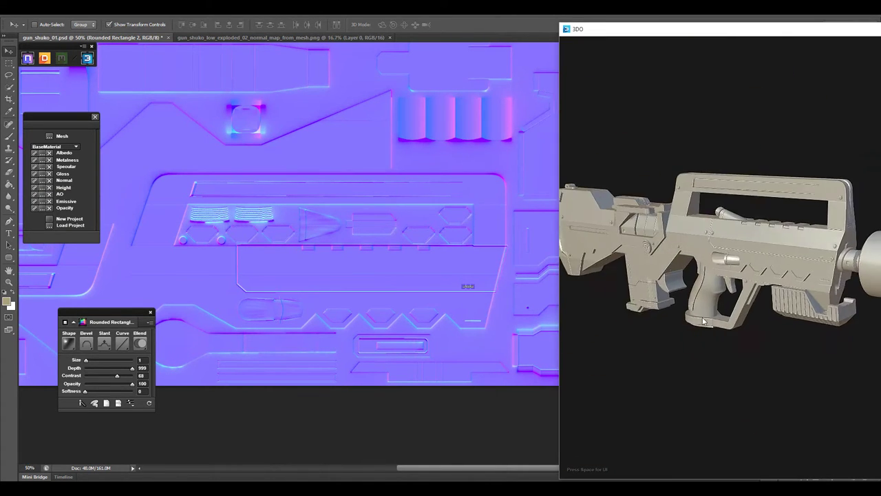
pyautogui.moveTo(689, 296); pyautogui.dragTo(752, 323)
pyautogui.moveTo(428, 238)
pyautogui.mouseDown()
pyautogui.moveTo(470, 238)
pyautogui.moveTo(459, 239)
pyautogui.mouseUp()
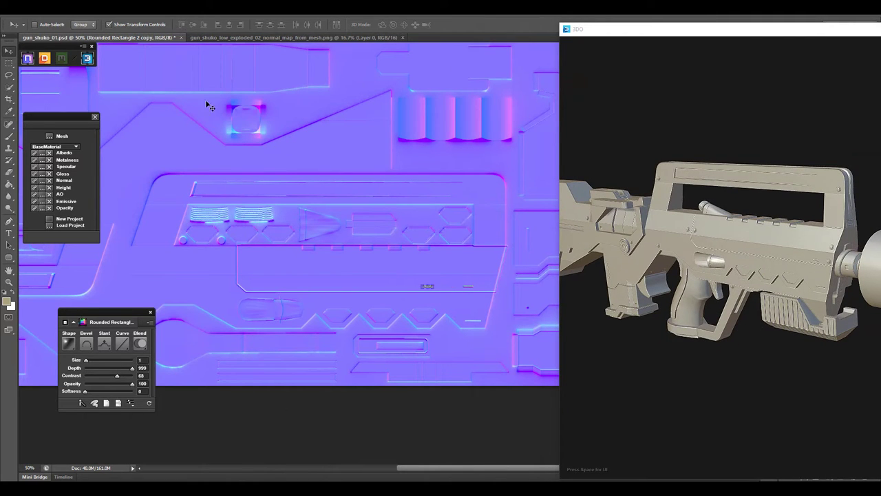
pyautogui.click(34, 153)
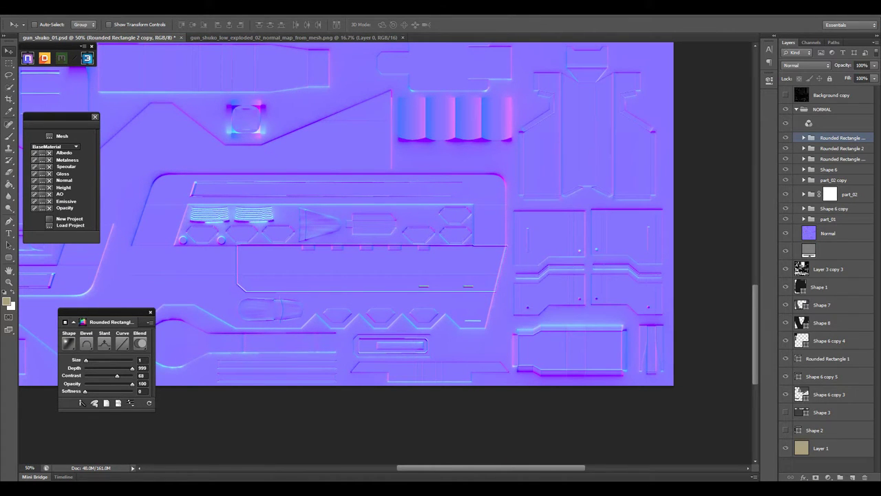
# - Draw a thin vertical rounded-rectangle line below the receiver's top edge and zoom in on it
pyautogui.scroll(3, 443, 255)
pyautogui.scroll(3, 500, 291)
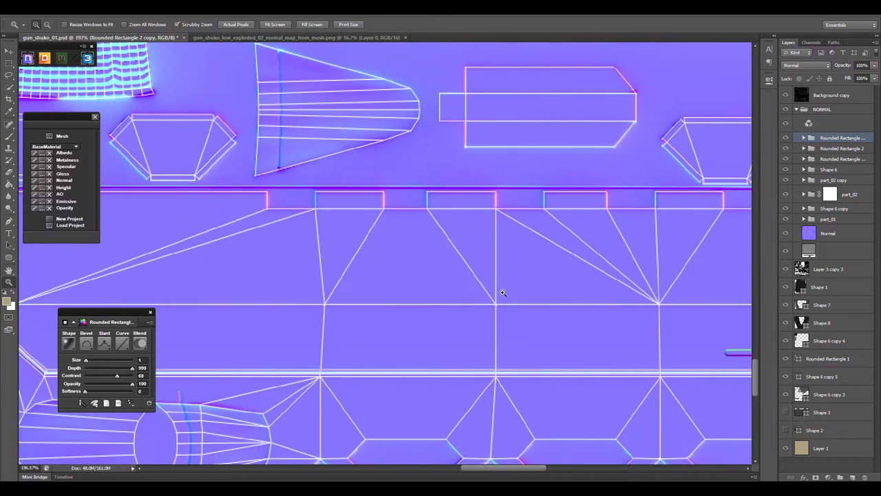
pyautogui.press('u')
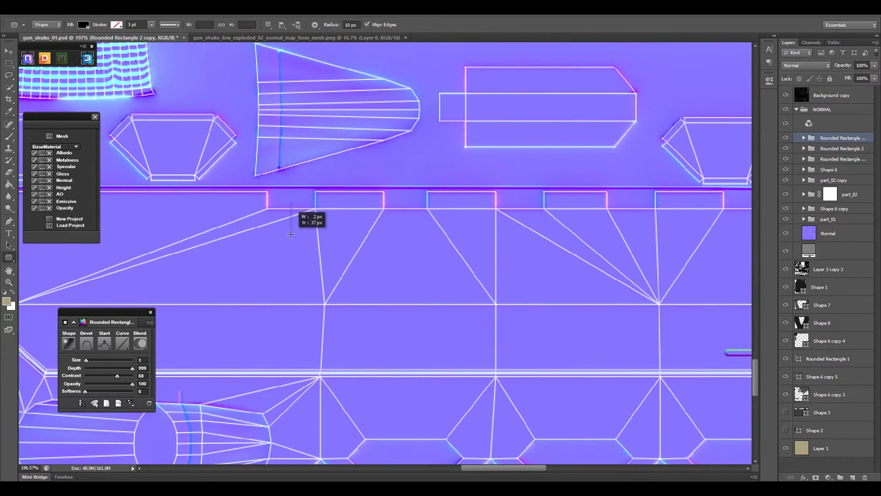
pyautogui.moveTo(290, 234)
pyautogui.mouseDown()
pyautogui.moveTo(298, 255)
pyautogui.moveTo(331, 253)
pyautogui.mouseUp()
pyautogui.press('z')
pyautogui.press('a')
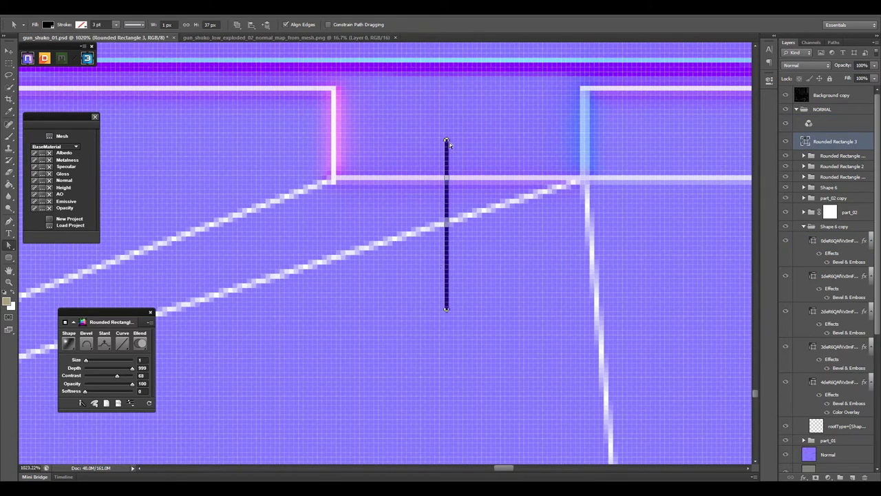
pyautogui.scroll(-10, 449, 143)
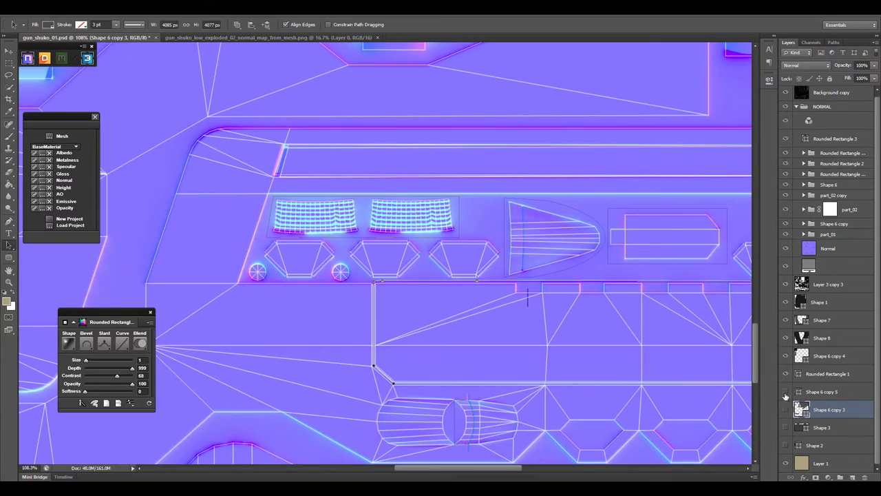
pyautogui.scroll(10, 528, 297)
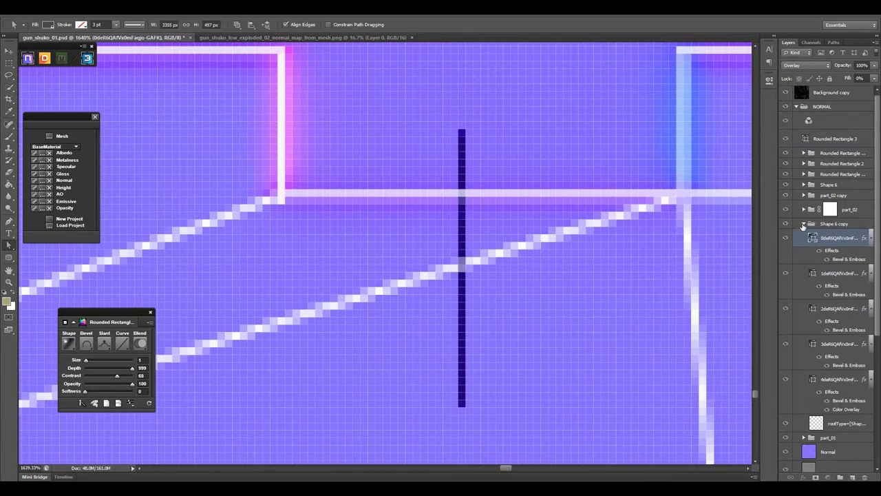
# - Select Rounded Rectangle 3, check the line at fit and actual size, then begin loading into 3DO
pyautogui.click(803, 225)
pyautogui.click(834, 138)
pyautogui.press('z')
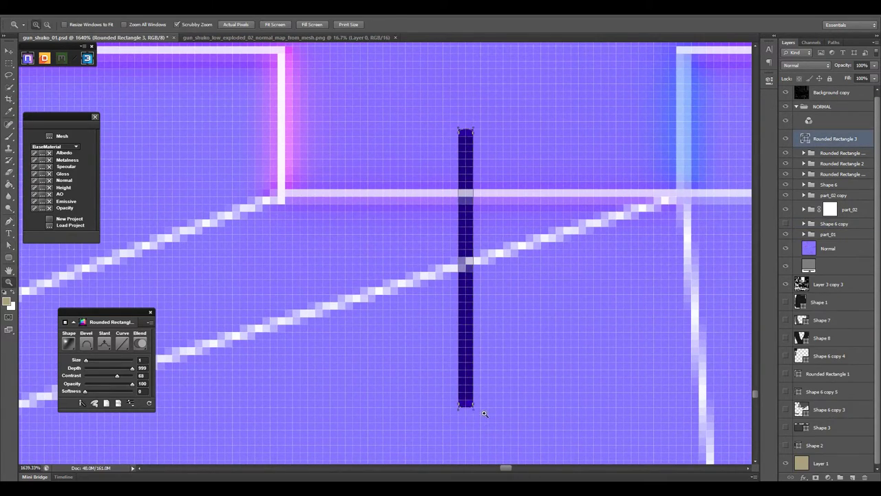
pyautogui.hotkey('ctrl', '0')
pyautogui.click(448, 289)
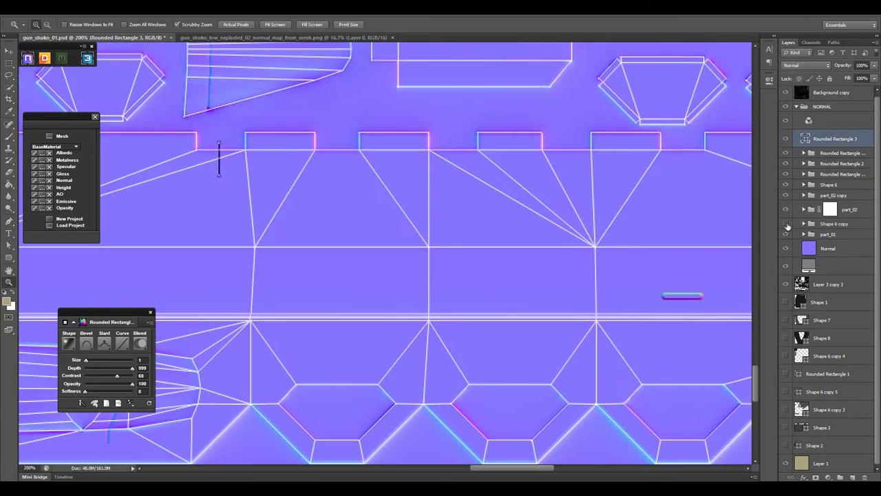
pyautogui.hotkey('ctrl', '0')
pyautogui.press('v')
pyautogui.hotkey('ctrl', '1')
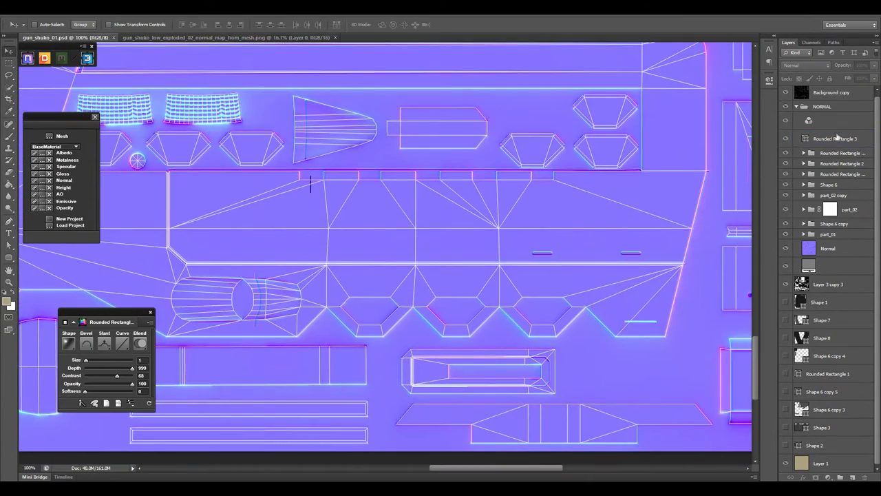
pyautogui.click(819, 124)
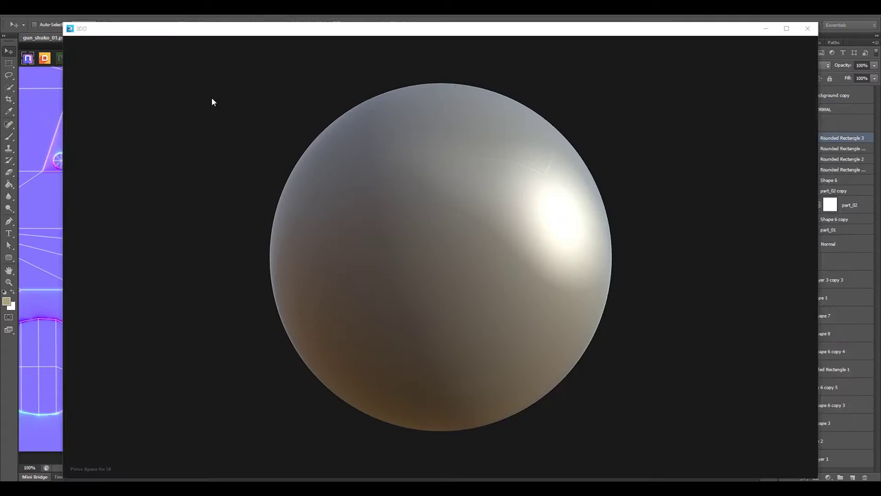
pyautogui.click(83, 46)
# - Load the gun mesh into 3DO and hide the wireframe and NORMAL layers
pyautogui.click(103, 137)
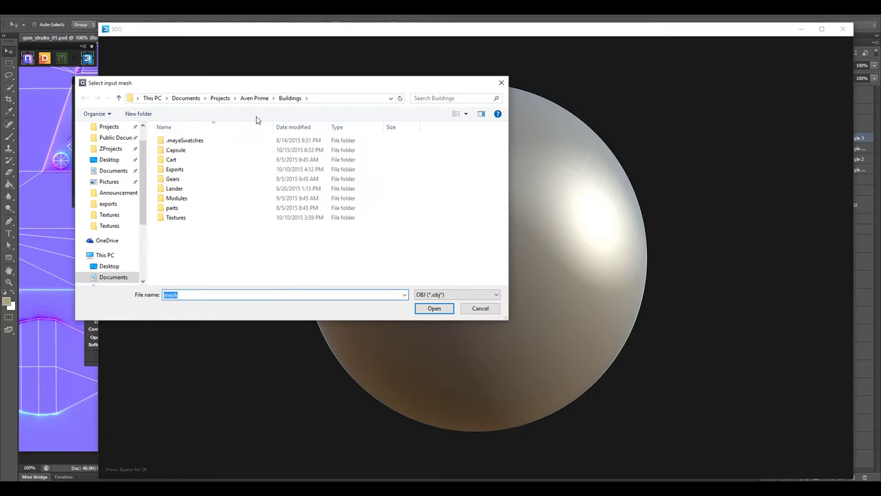
pyautogui.doubleClick(176, 158)
pyautogui.click(785, 97)
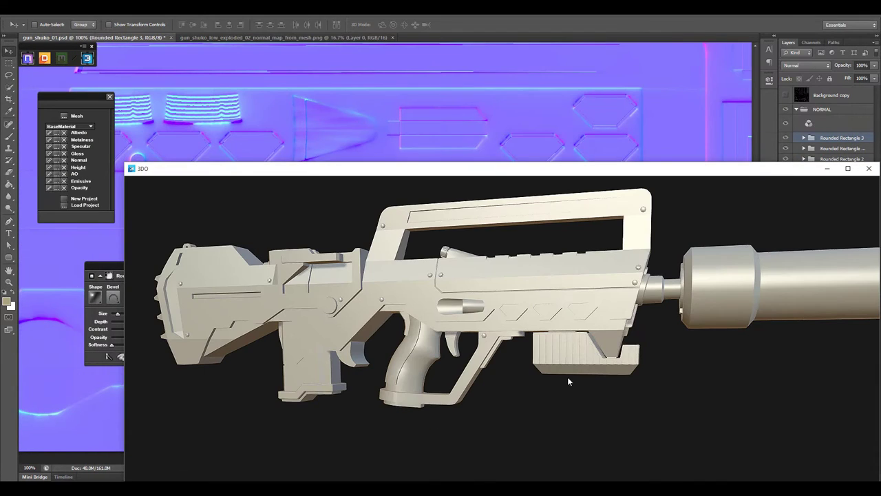
pyautogui.click(785, 110)
pyautogui.click(51, 139)
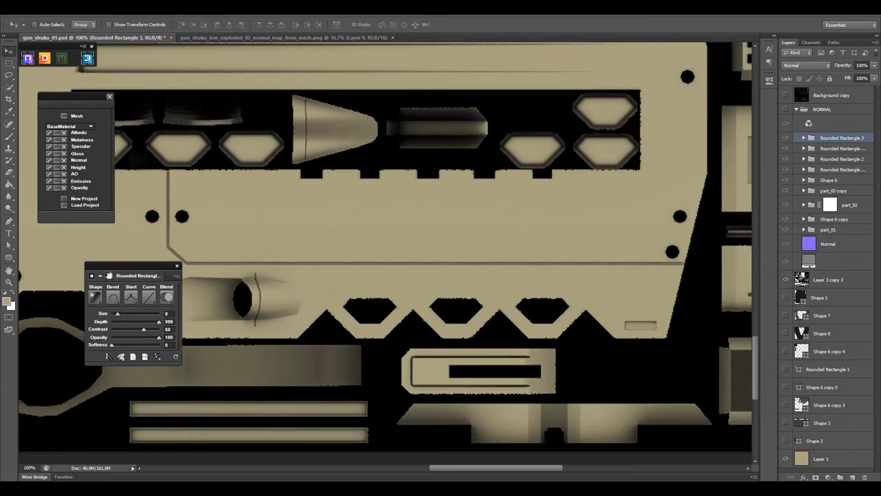
pyautogui.click(797, 109)
pyautogui.click(785, 248)
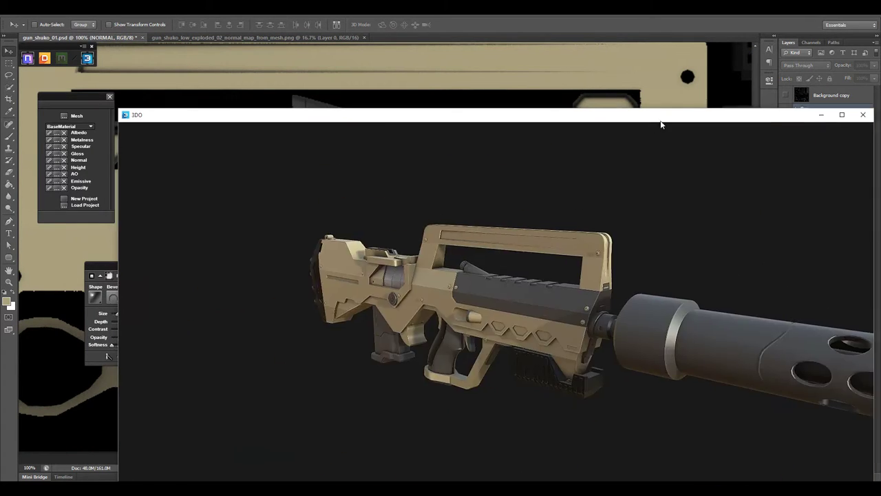
# - Move the preview window aside and inspect the gun's receiver panel up close
pyautogui.moveTo(661, 125); pyautogui.dragTo(654, 383)
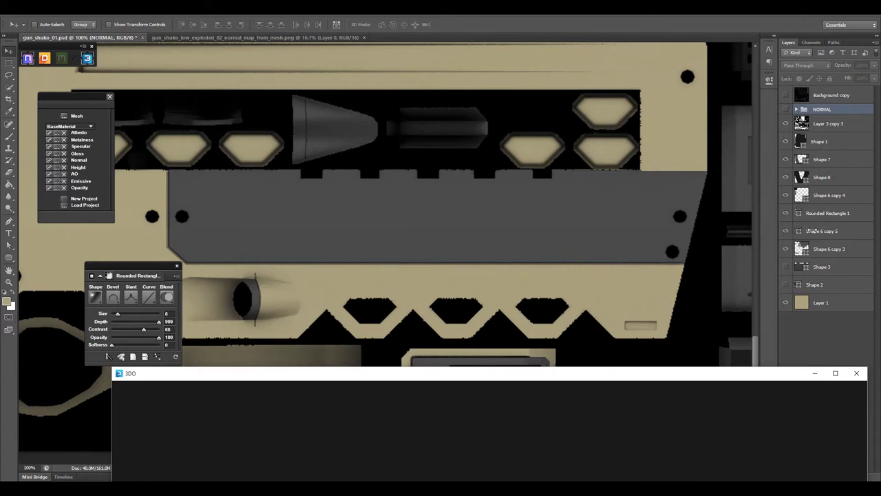
pyautogui.click(638, 236)
pyautogui.press('z')
pyautogui.moveTo(637, 237); pyautogui.dragTo(576, 274)
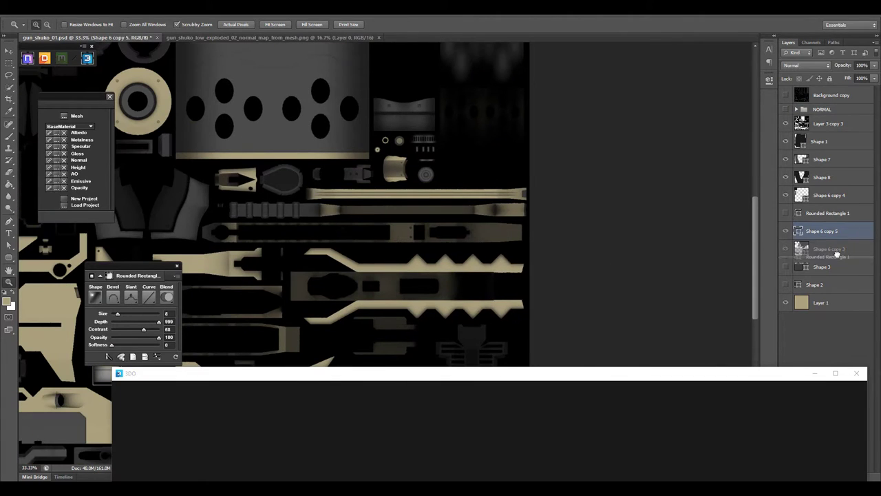
pyautogui.moveTo(836, 255); pyautogui.dragTo(835, 258)
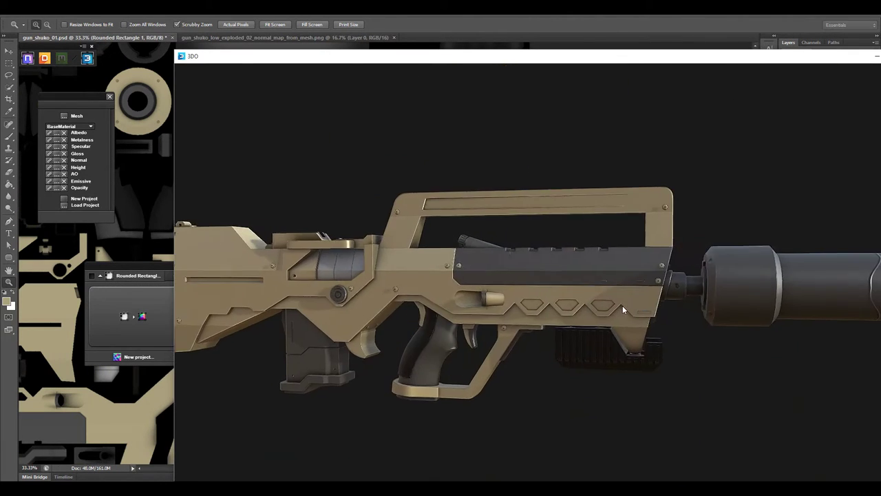
pyautogui.moveTo(629, 232); pyautogui.dragTo(752, 55)
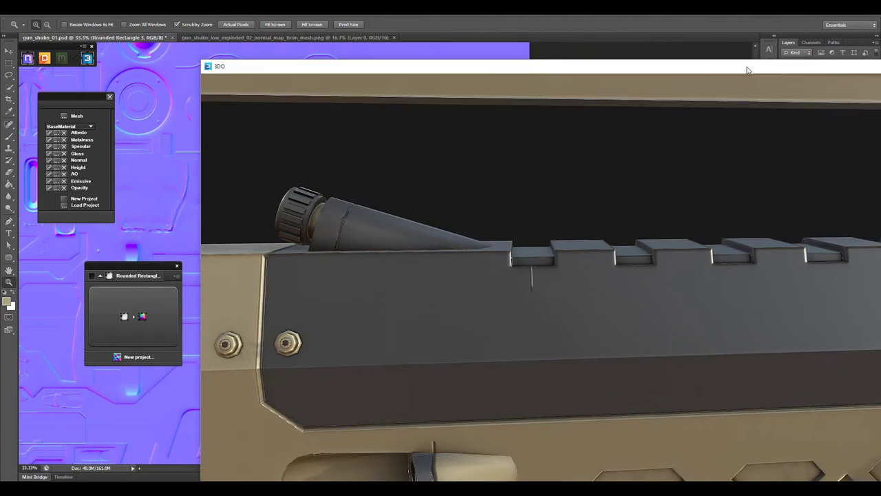
pyautogui.scroll(-3, 631, 236)
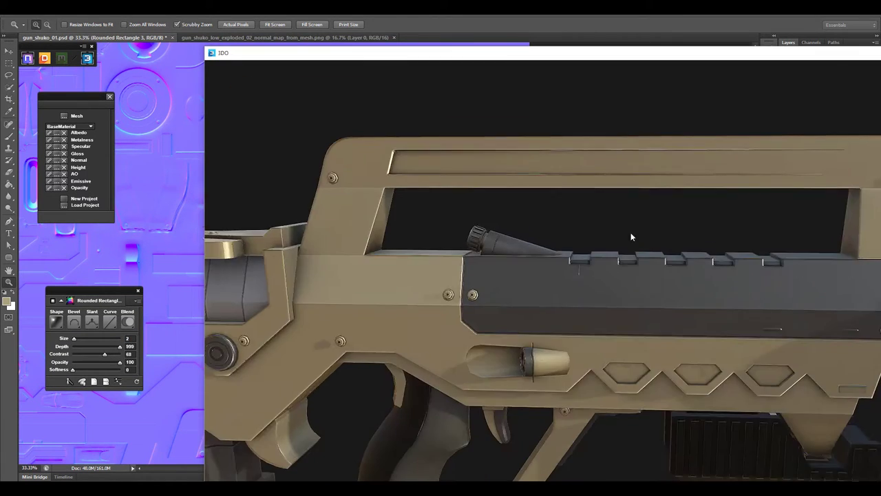
pyautogui.scroll(-3, 630, 237)
pyautogui.scroll(2, 338, 303)
# - Duplicate the vertical line layer, rename it 'line', and move it into NORMAL
pyautogui.scroll(5, 493, 263)
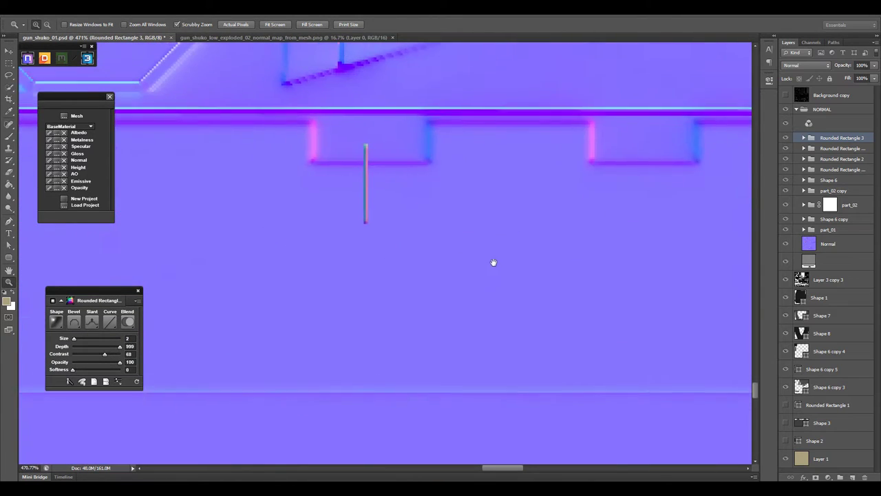
pyautogui.moveTo(493, 263); pyautogui.dragTo(581, 283)
pyautogui.doubleClick(837, 113)
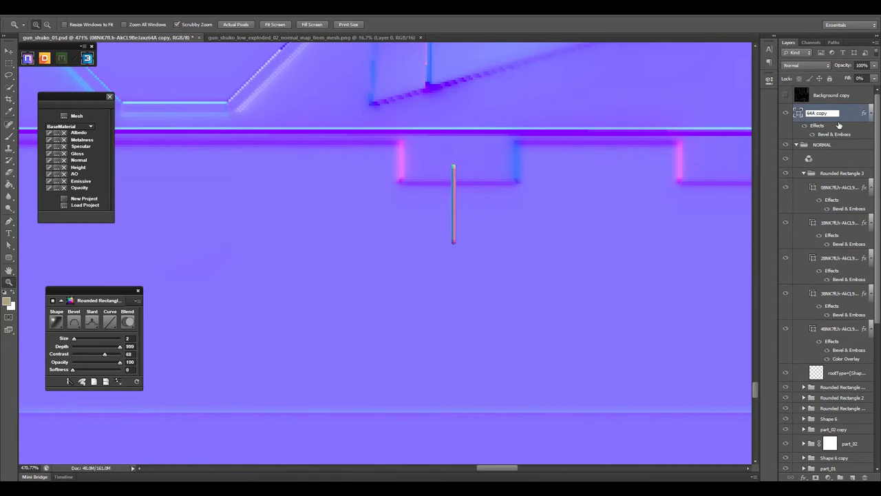
pyautogui.write('line')
pyautogui.press('Return')
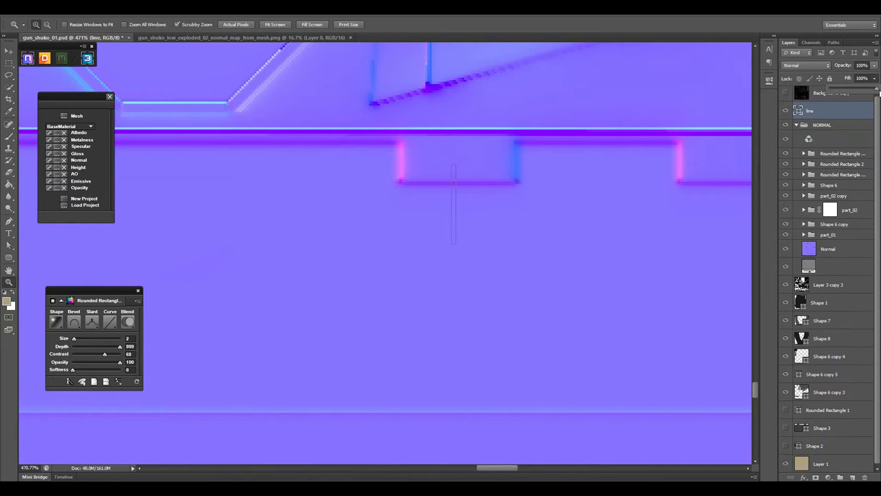
pyautogui.press('a')
pyautogui.scroll(-3, 463, 254)
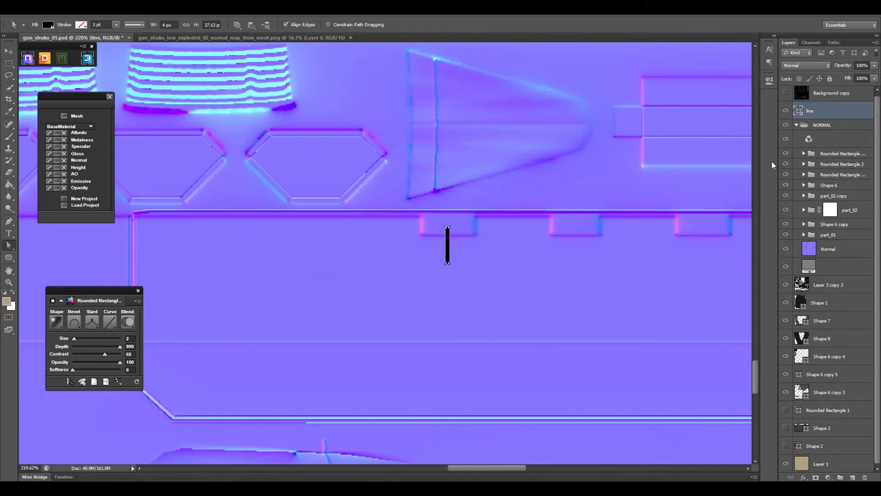
pyautogui.press('v')
pyautogui.moveTo(833, 134); pyautogui.dragTo(829, 136)
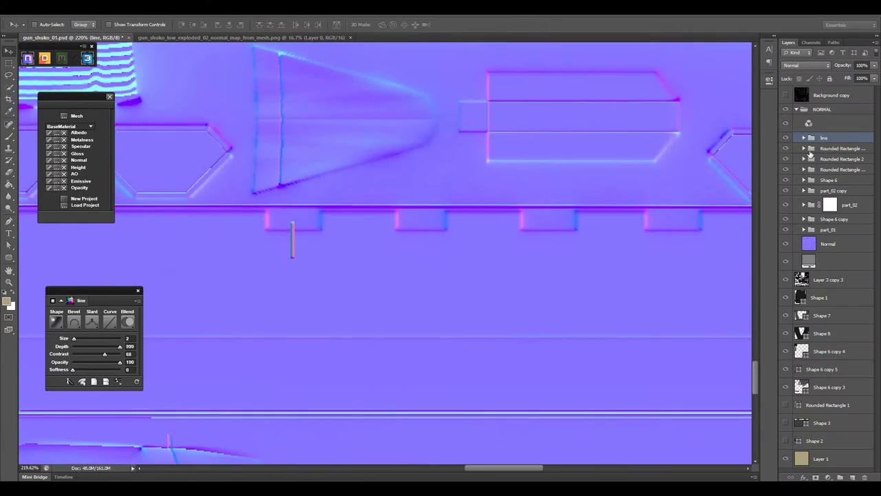
# - Copy the line under each receiver notch and check the new grooves on the gun
pyautogui.moveTo(433, 282); pyautogui.dragTo(432, 282)
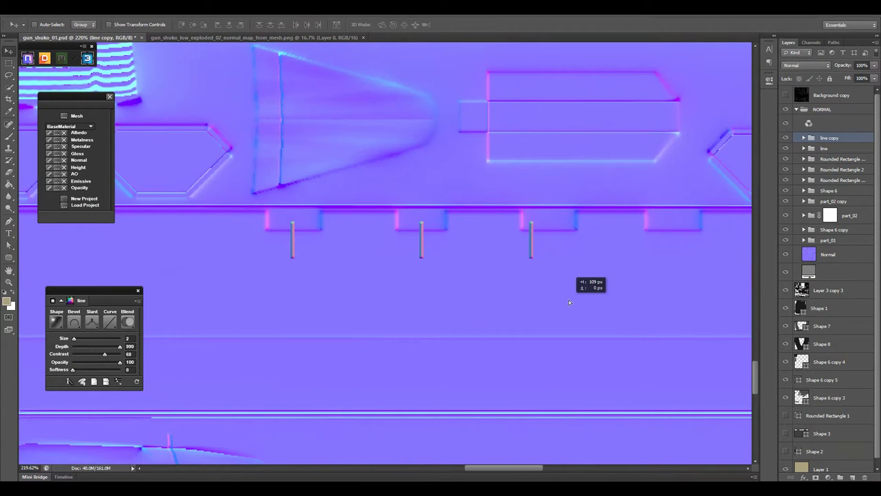
pyautogui.moveTo(569, 299); pyautogui.dragTo(566, 298)
pyautogui.hscroll(5, 566, 299)
pyautogui.moveTo(406, 311); pyautogui.dragTo(633, 313)
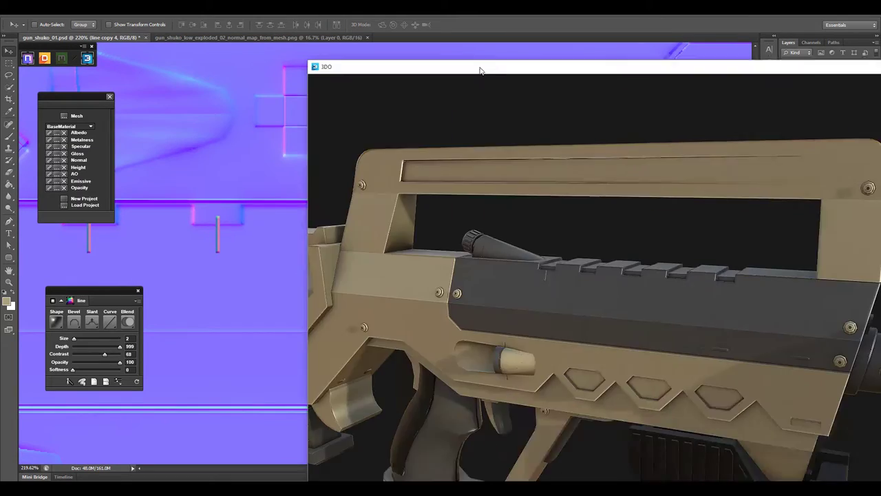
pyautogui.scroll(-5, 610, 299)
pyautogui.moveTo(610, 299); pyautogui.dragTo(640, 304)
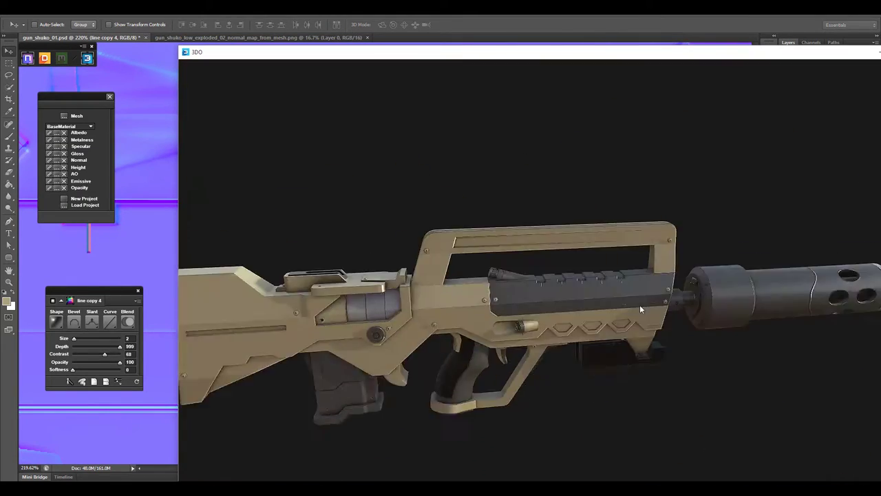
pyautogui.scroll(5, 622, 324)
pyautogui.press('z')
pyautogui.hotkey('ctrl', '0')
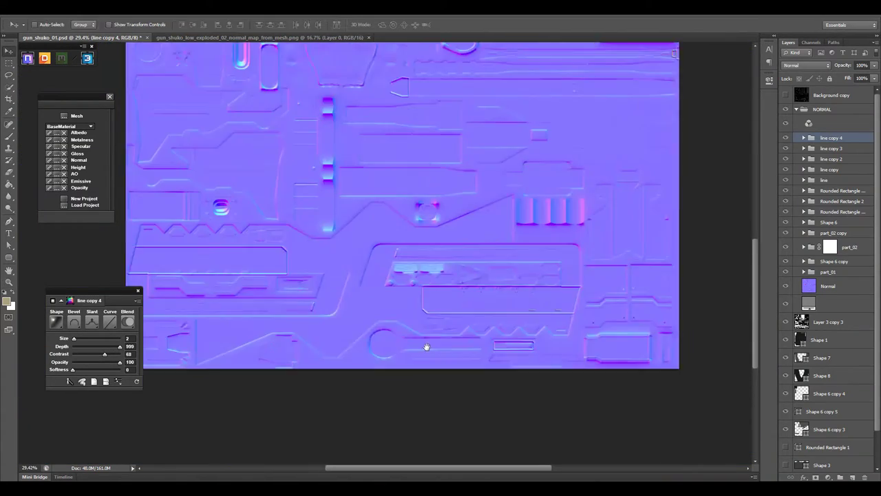
pyautogui.moveTo(426, 348); pyautogui.dragTo(530, 283)
# - Group the five line layers into a group named 'Lines'
pyautogui.keyDown('shift'); pyautogui.click(829, 179); pyautogui.keyUp('shift')
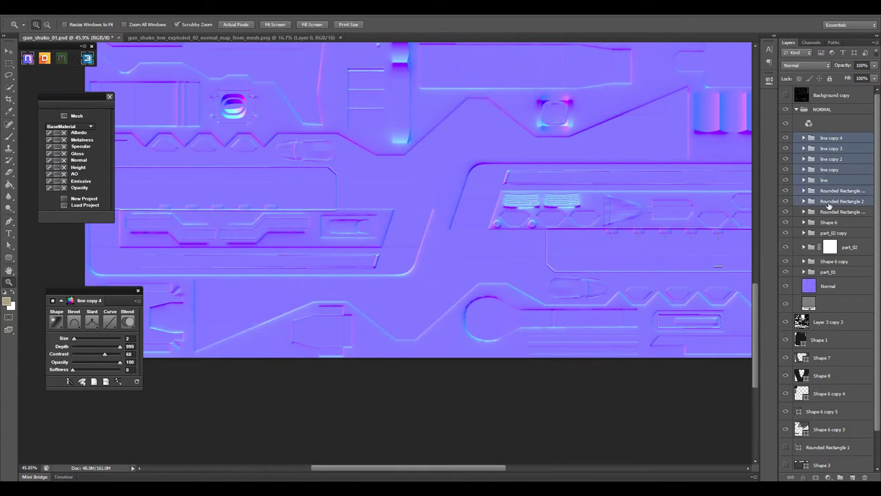
pyautogui.hotkey('ctrl', 'g')
pyautogui.write('Lines')
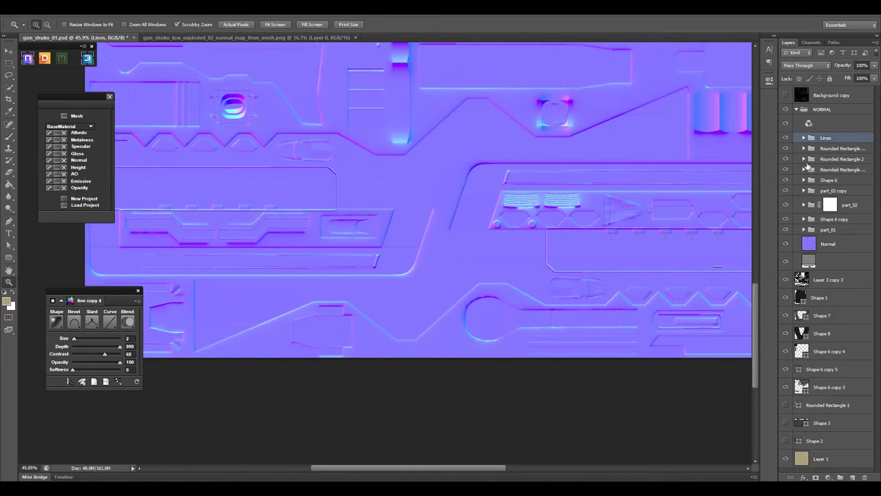
pyautogui.press('Return')
# - Duplicate the Lines and rounded-rectangle layers and nudge the copies to the right
pyautogui.keyDown('shift'); pyautogui.click(837, 158); pyautogui.keyUp('shift')
pyautogui.press('v')
pyautogui.moveTo(670, 244); pyautogui.dragTo(673, 297)
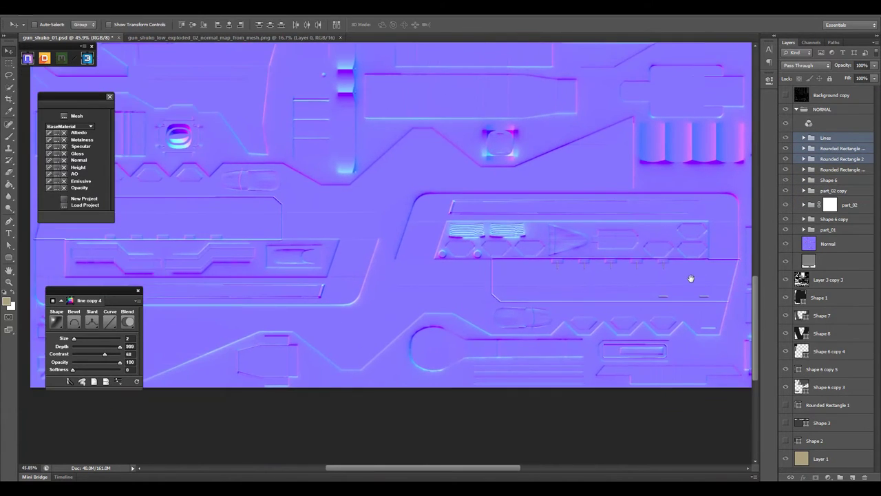
pyautogui.scroll(10, 688, 278)
pyautogui.hotkey('shift', 'alt', 'Up')
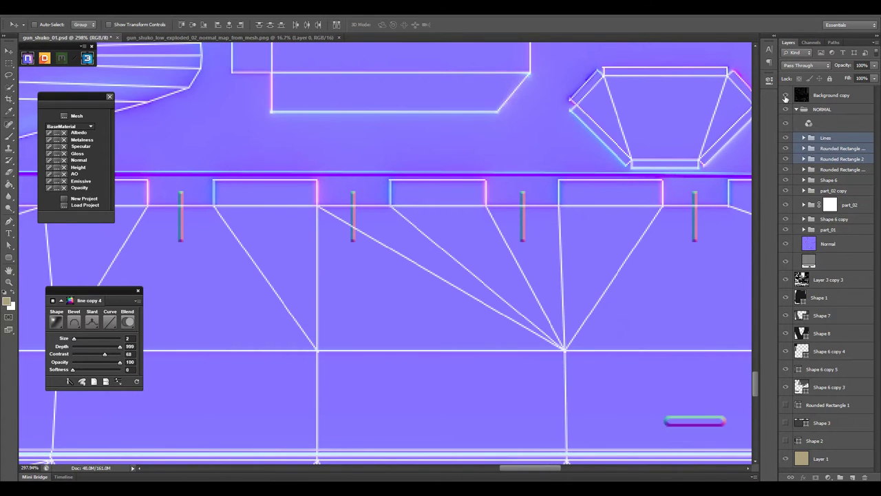
pyautogui.scroll(-10, 567, 338)
pyautogui.scroll(4, 542, 238)
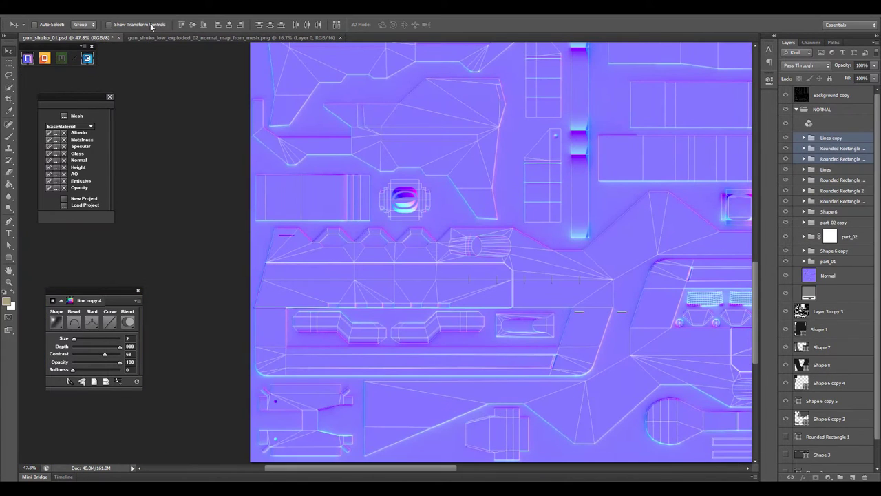
pyautogui.click(109, 24)
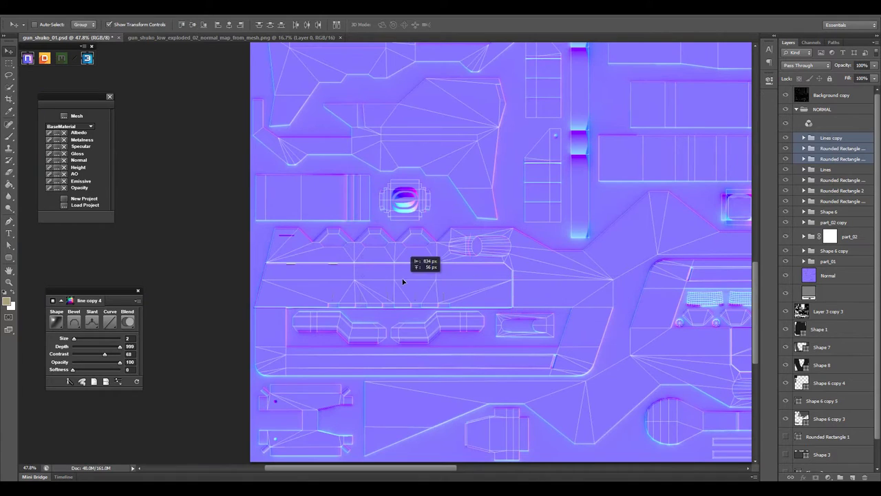
pyautogui.scroll(10, 460, 353)
pyautogui.press('Right')
pyautogui.press('Right')
pyautogui.press('Right')
pyautogui.press('Right')
pyautogui.press('Right')
pyautogui.press('Right')
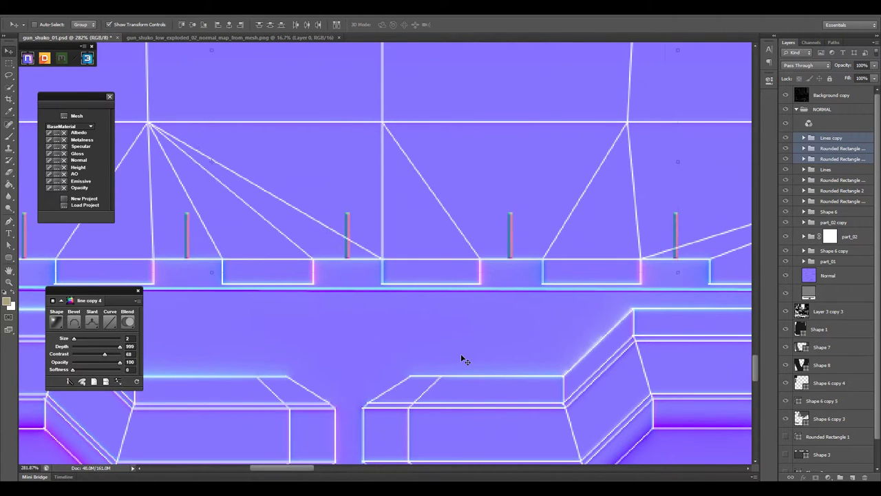
# - Draw a small five-sided polygon beside the hexagon panels
pyautogui.press('z')
pyautogui.scroll(-10, 461, 353)
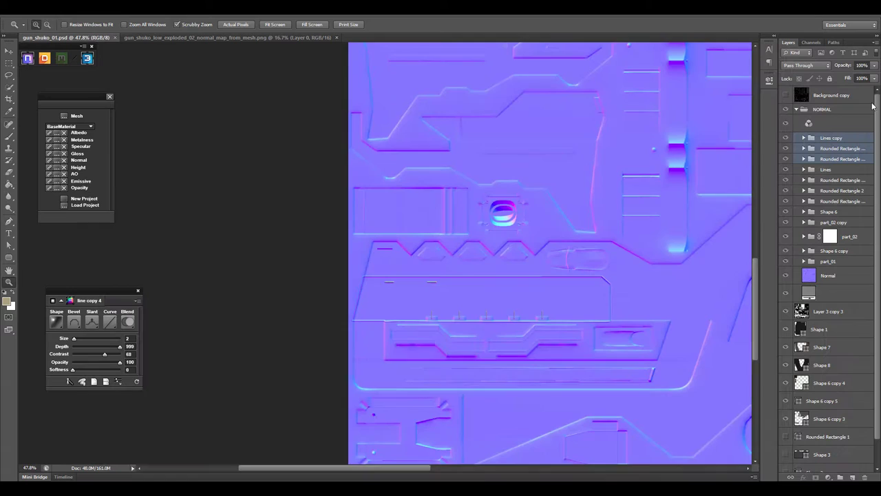
pyautogui.moveTo(482, 300)
pyautogui.mouseDown()
pyautogui.moveTo(519, 300)
pyautogui.moveTo(532, 350)
pyautogui.mouseUp()
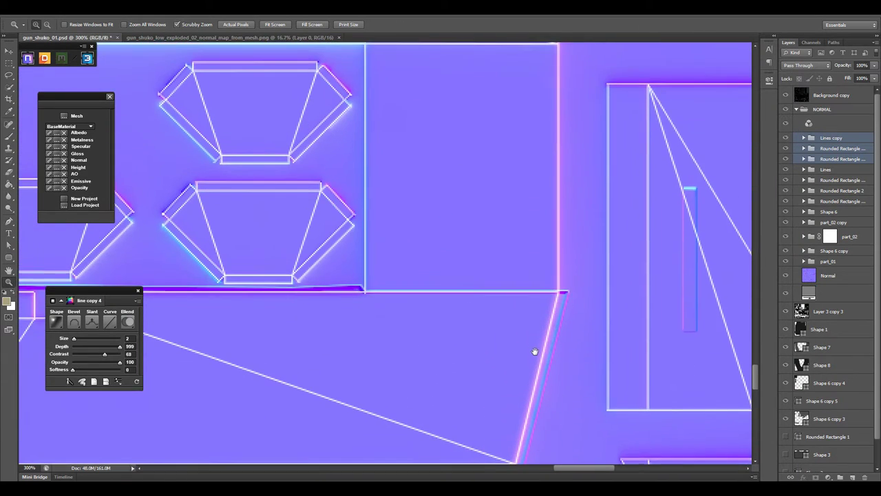
pyautogui.rightClick(8, 257)
pyautogui.click(48, 283)
pyautogui.moveTo(431, 243)
pyautogui.mouseDown()
pyautogui.moveTo(441, 252)
pyautogui.moveTo(434, 241)
pyautogui.mouseUp()
# - Convert Polygon 1 into the Hole_01 bolt detail and adjust its Size
pyautogui.press('v')
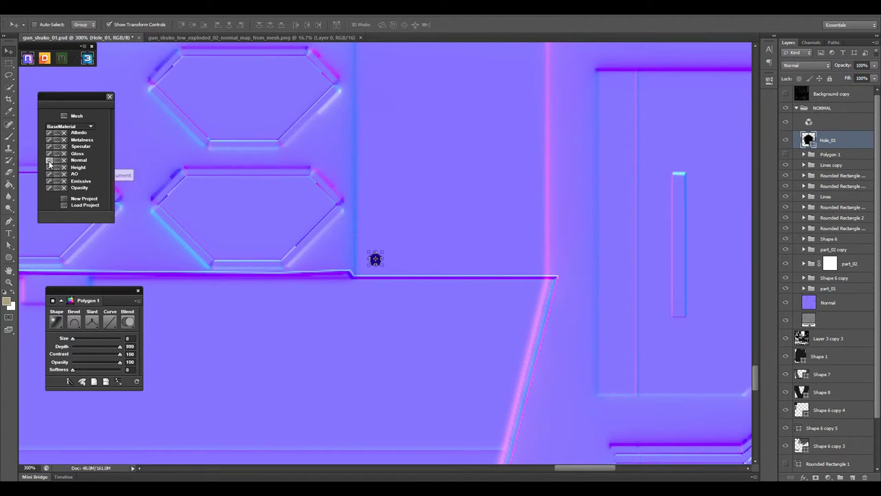
pyautogui.scroll(1, 418, 270)
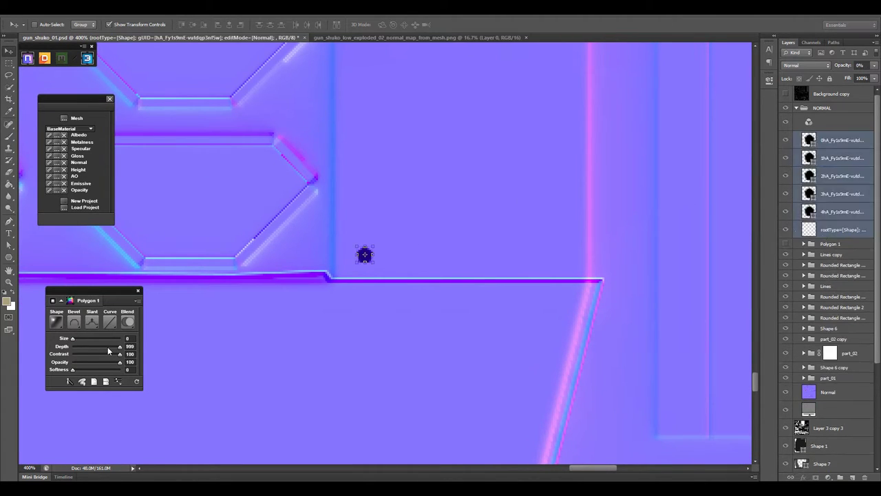
pyautogui.click(128, 338)
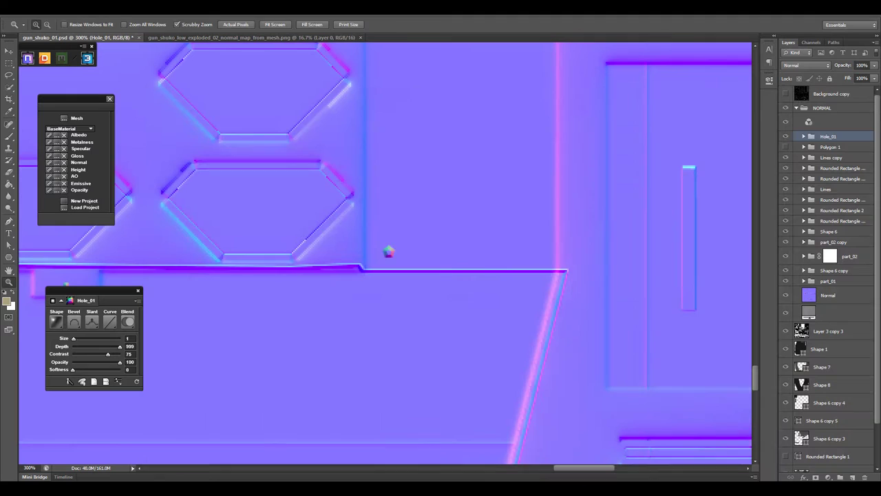
pyautogui.press('v')
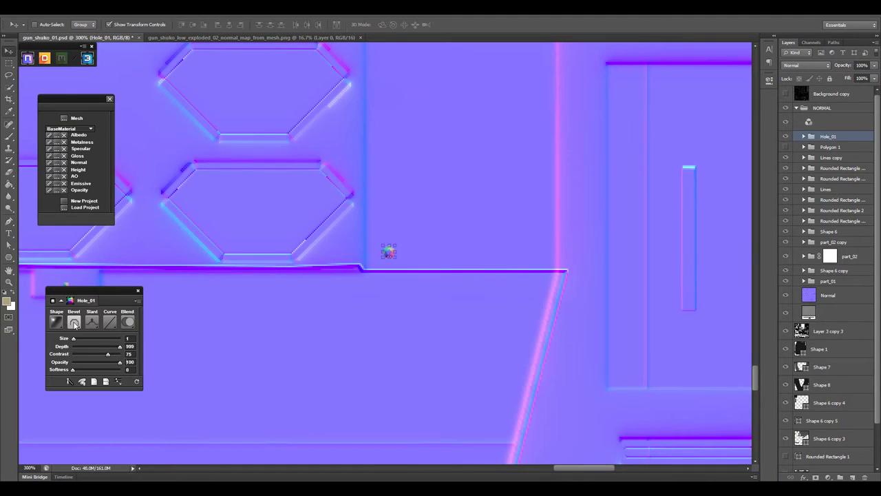
pyautogui.press('z')
pyautogui.keyDown('alt'); pyautogui.click(419, 246); pyautogui.keyUp('alt')
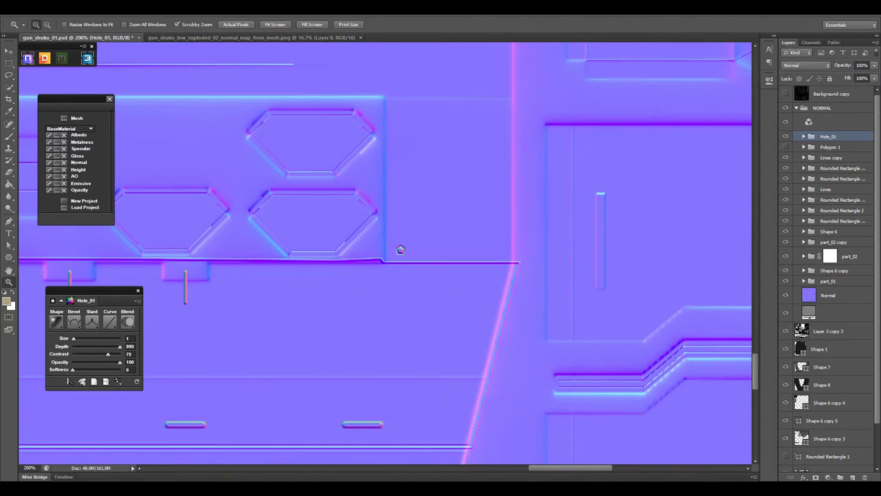
# - Set the nDo bevel profile to Outer with the Slant going Up
pyautogui.click(78, 328)
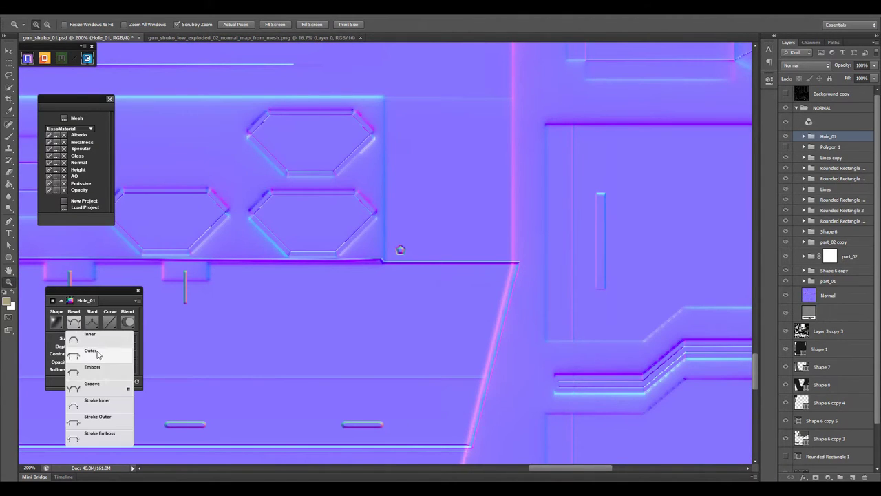
pyautogui.click(100, 358)
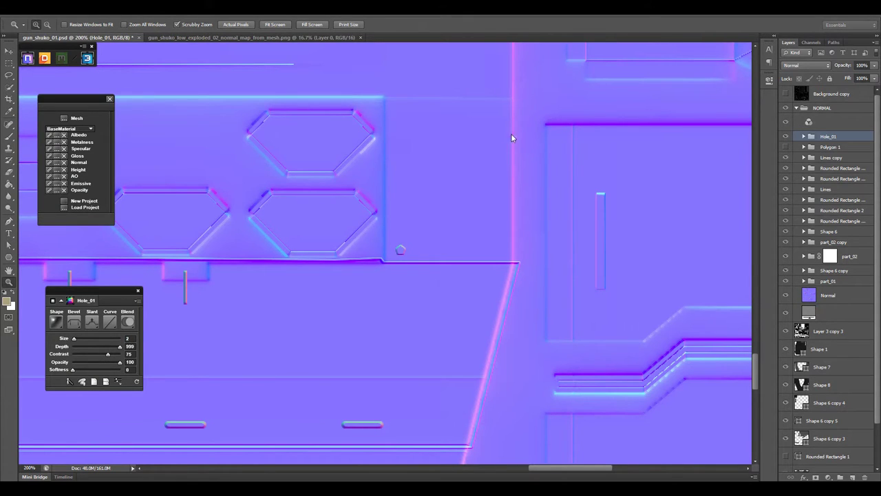
pyautogui.click(93, 325)
# - Place bolt-hole copies further right and near the barrel
pyautogui.scroll(3, 401, 255)
pyautogui.press('v')
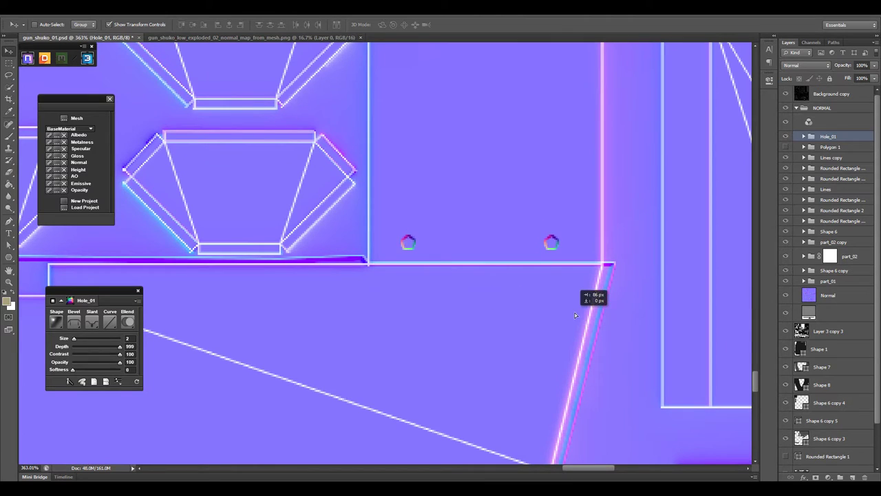
pyautogui.moveTo(578, 316); pyautogui.dragTo(579, 314)
pyautogui.press('z')
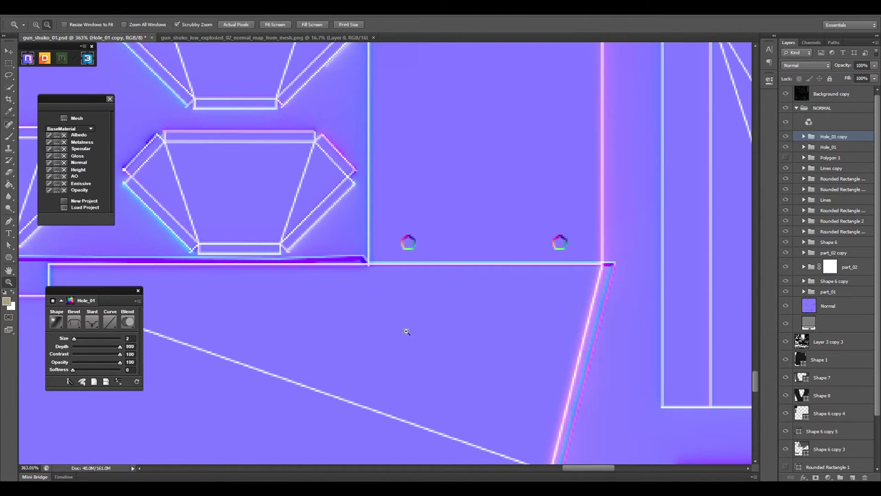
pyautogui.scroll(-6, 406, 330)
pyautogui.moveTo(658, 210); pyautogui.dragTo(431, 302)
# - Select the previous and original bolt-hole layers and duplicate a hole to a new spot
pyautogui.scroll(5, 561, 216)
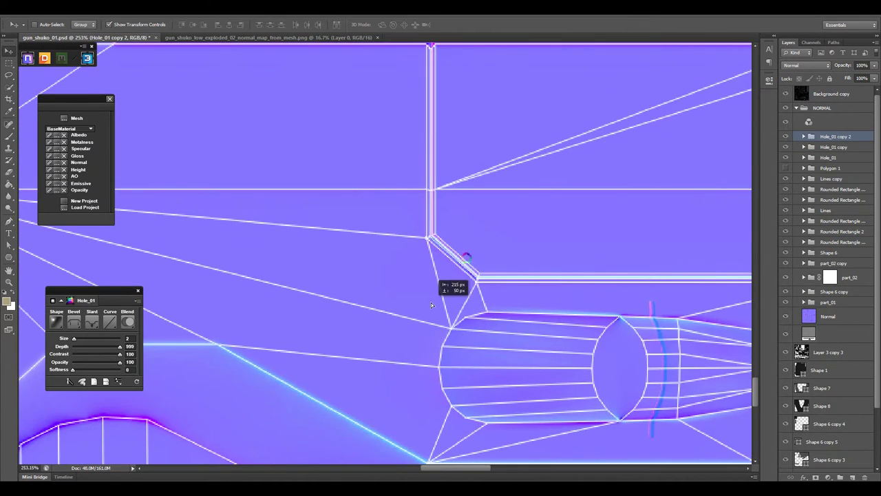
pyautogui.scroll(-5, 531, 269)
pyautogui.scroll(3, 525, 315)
pyautogui.hscroll(3, 567, 232)
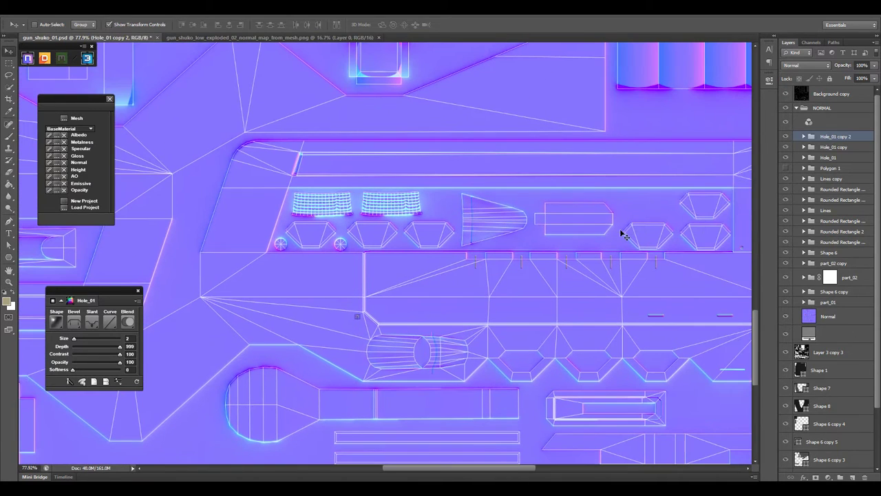
pyautogui.hotkey('alt', '[')
pyautogui.hotkey('shift', 'alt', '[')
pyautogui.moveTo(686, 294); pyautogui.dragTo(197, 275)
pyautogui.scroll(-1, 492, 277)
pyautogui.hscroll(-2, 491, 278)
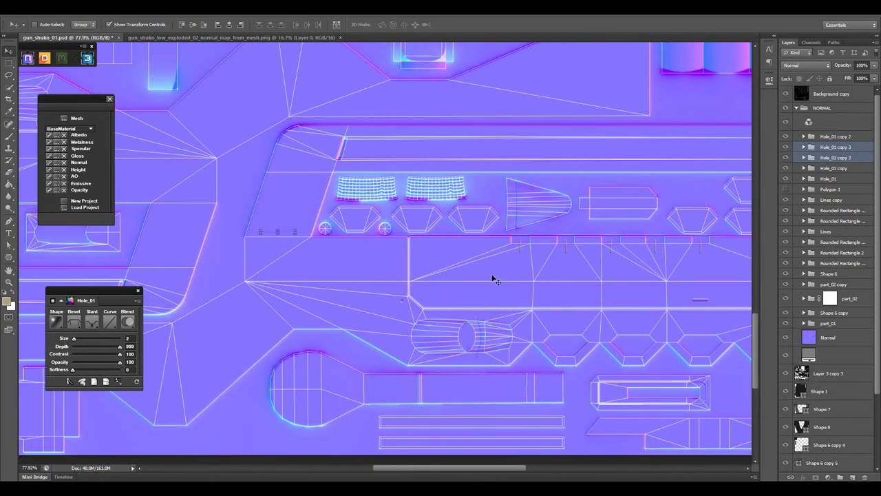
# - Add another hole copy at the trapezoid's bottom and zoom in to check it
pyautogui.click(828, 148)
pyautogui.click(833, 157)
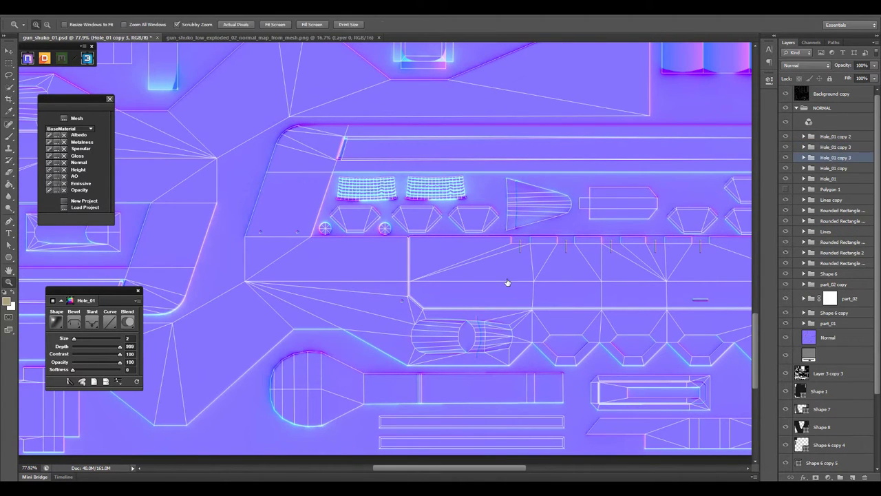
pyautogui.scroll(-4, 494, 305)
pyautogui.scroll(3, 439, 402)
pyautogui.moveTo(438, 403); pyautogui.dragTo(593, 233)
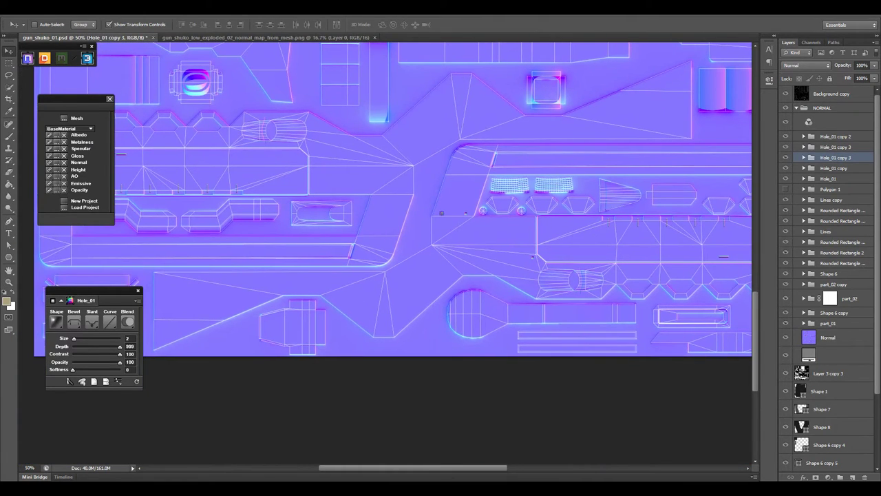
pyautogui.hotkey('alt', ']')
pyautogui.hotkey('alt', ']')
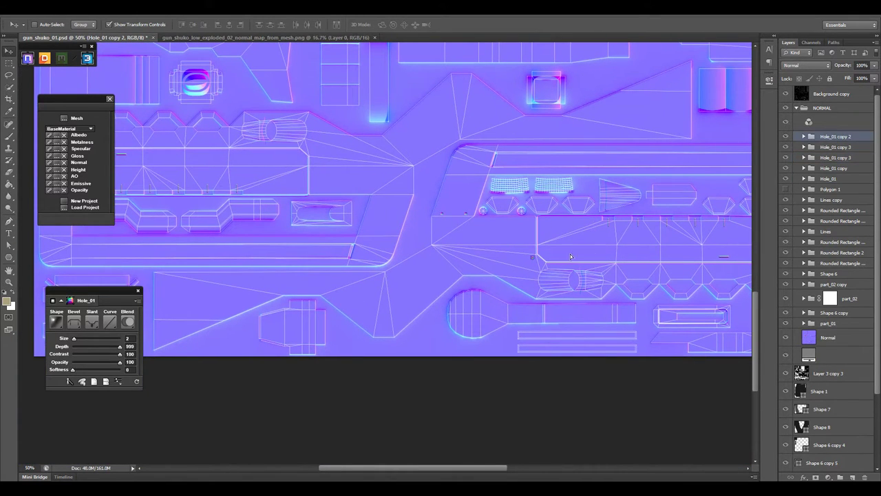
pyautogui.moveTo(435, 322); pyautogui.dragTo(435, 325)
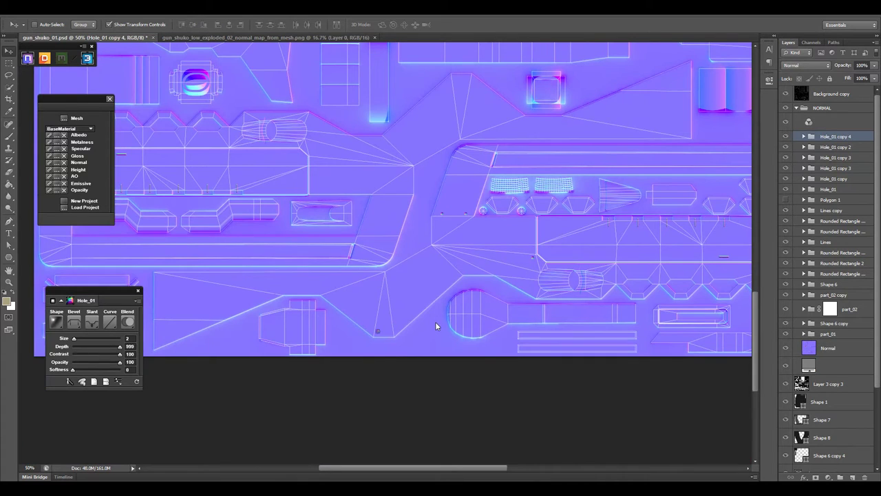
pyautogui.press('z')
pyautogui.moveTo(496, 266)
pyautogui.mouseDown()
pyautogui.moveTo(477, 288)
pyautogui.moveTo(542, 354)
pyautogui.mouseUp()
pyautogui.press('v')
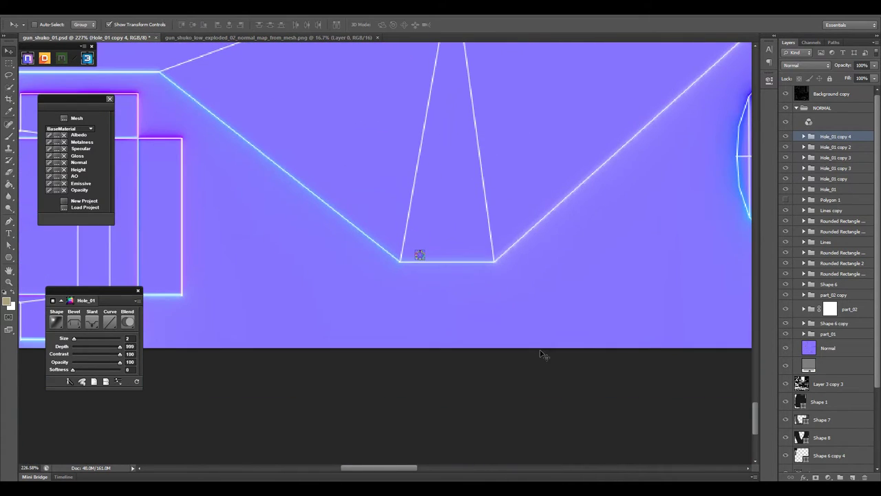
# - Group all the hole layers, including Polygon 1, into a group named Holes
pyautogui.scroll(-5, 543, 354)
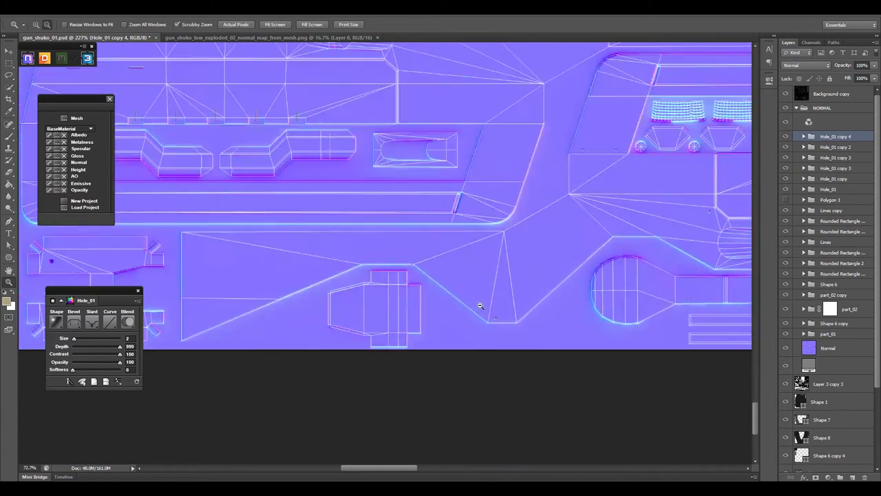
pyautogui.hotkey('ctrl', 'g')
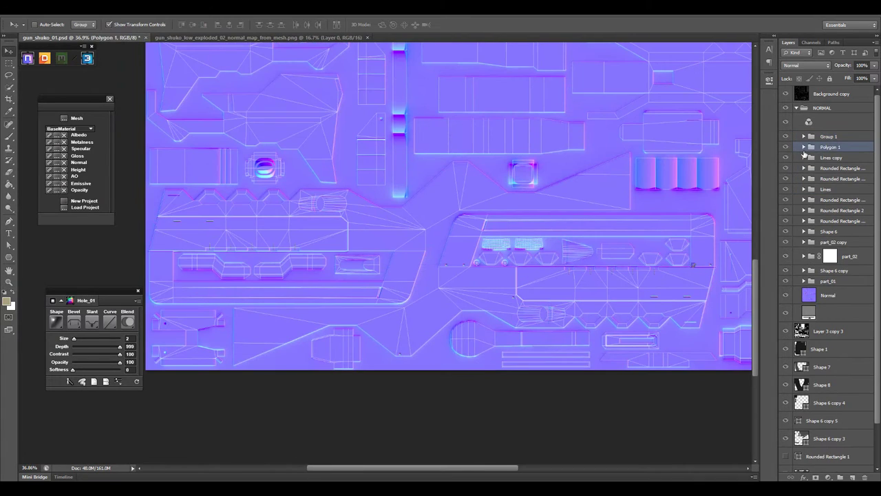
pyautogui.moveTo(826, 148); pyautogui.dragTo(826, 137)
pyautogui.write('Holes')
pyautogui.press('Return')
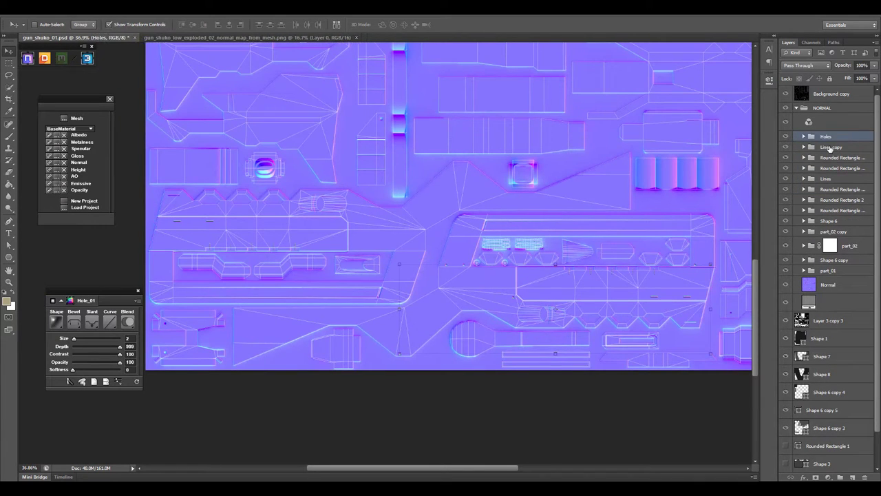
# - Duplicate the Holes group and shift the copy to the left
pyautogui.moveTo(471, 239); pyautogui.dragTo(353, 265)
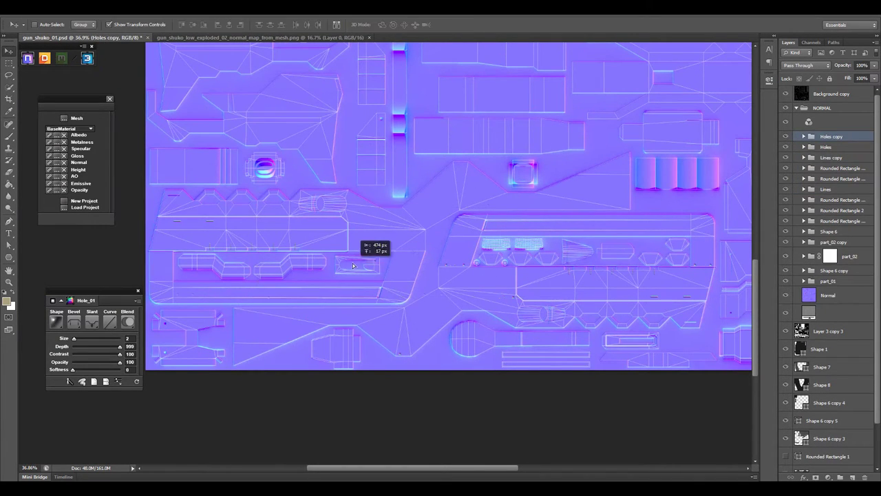
pyautogui.moveTo(439, 233)
pyautogui.mouseDown()
pyautogui.moveTo(534, 271)
pyautogui.moveTo(561, 313)
pyautogui.mouseUp()
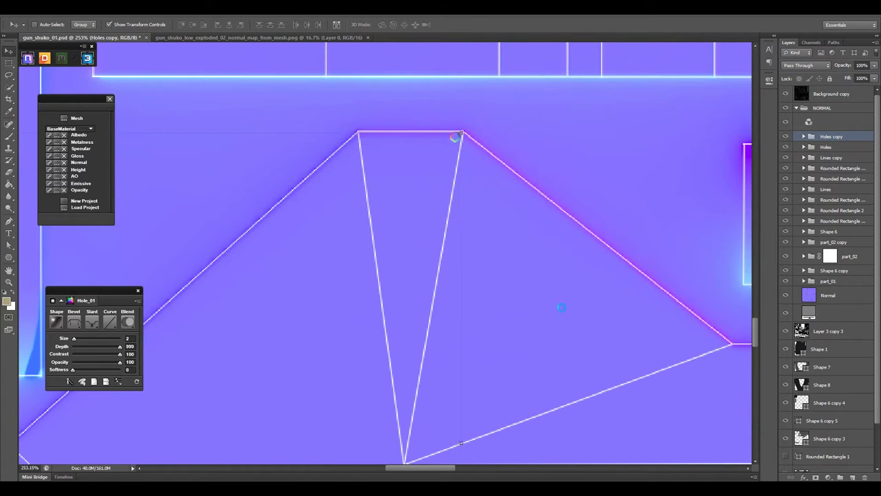
pyautogui.hotkey('ctrl', '-')
pyautogui.hotkey('ctrl', '-')
pyautogui.hotkey('ctrl', '-')
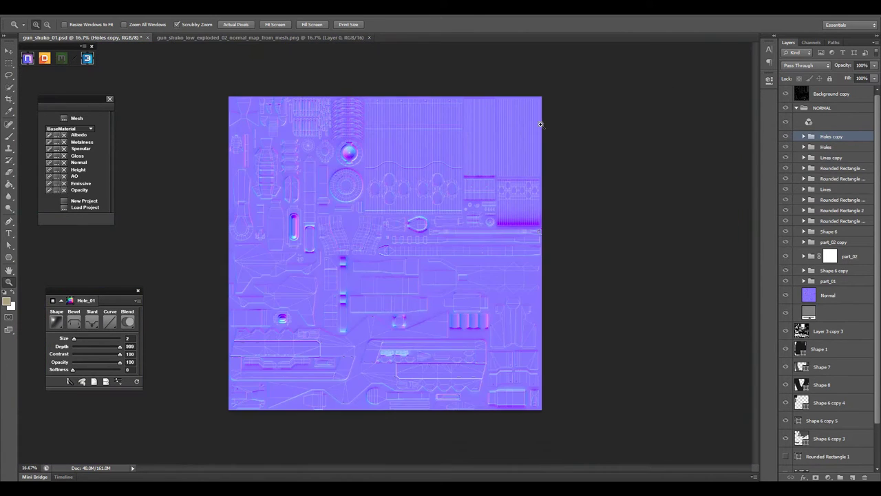
pyautogui.click(797, 109)
pyautogui.click(87, 58)
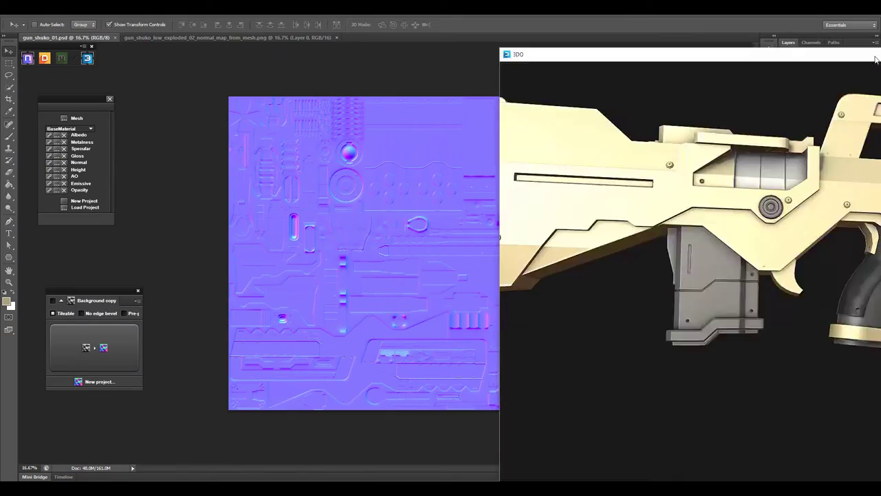
pyautogui.moveTo(438, 272)
pyautogui.mouseDown()
pyautogui.moveTo(519, 300)
pyautogui.moveTo(610, 309)
pyautogui.moveTo(547, 310)
pyautogui.moveTo(600, 309)
pyautogui.mouseUp()
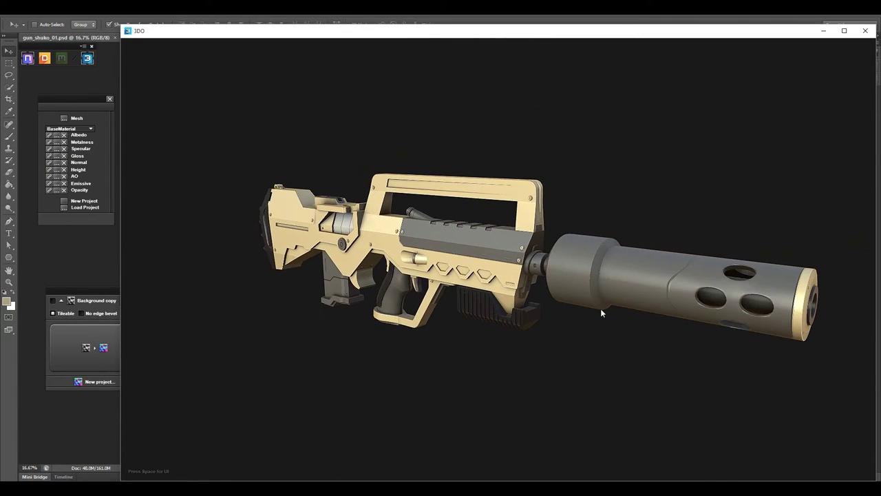
pyautogui.press('Escape')
# - Zoom into the ribbed panel and draw a small rounded slot above the wavy ridge
pyautogui.press('z')
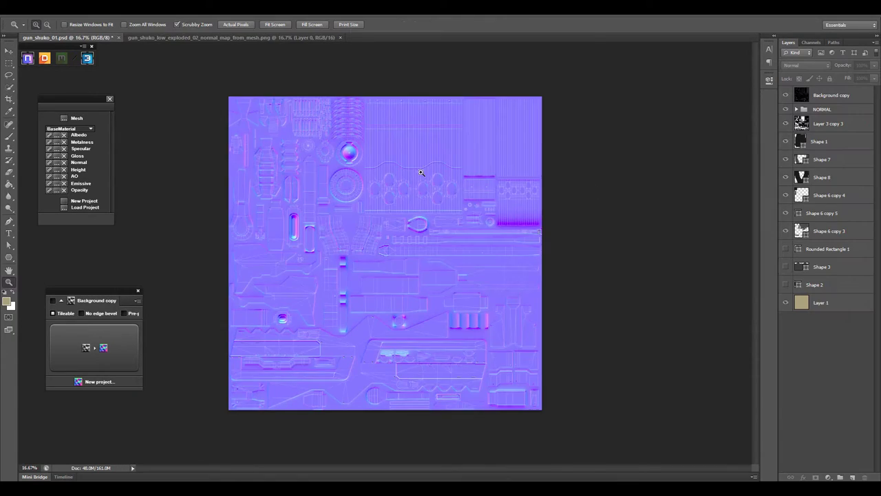
pyautogui.moveTo(412, 165); pyautogui.dragTo(450, 196)
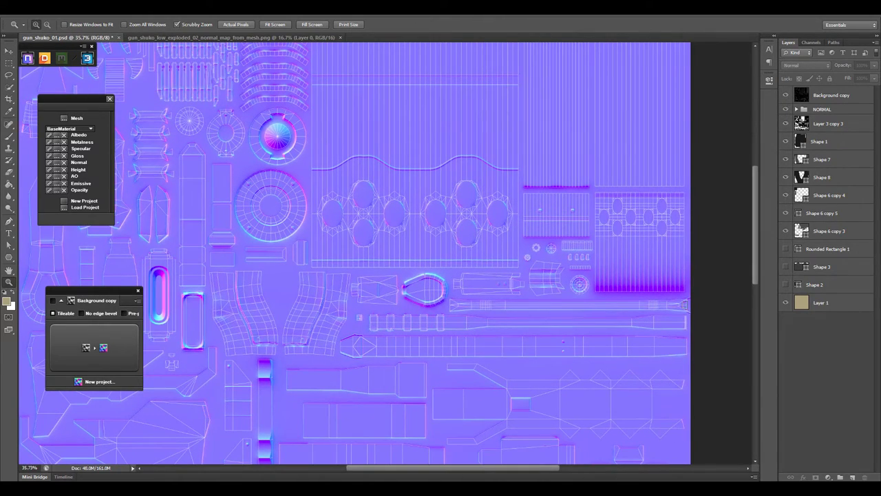
pyautogui.click(405, 140)
pyautogui.click(405, 140)
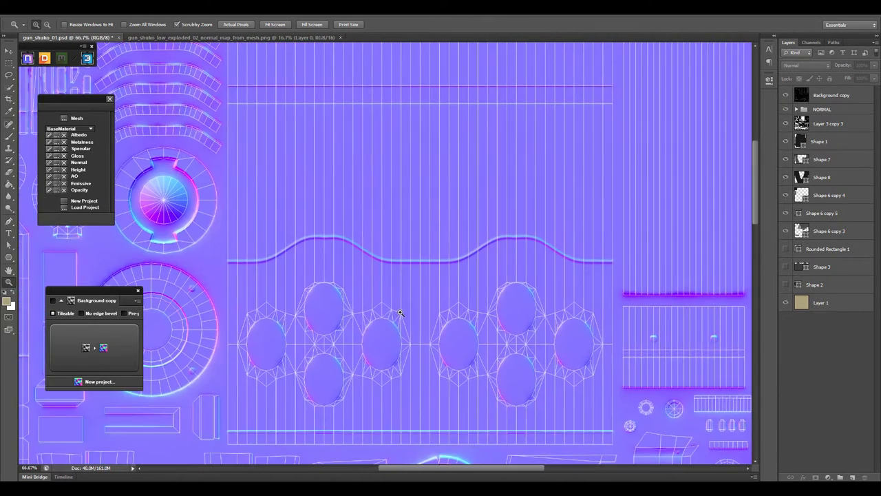
pyautogui.press('u')
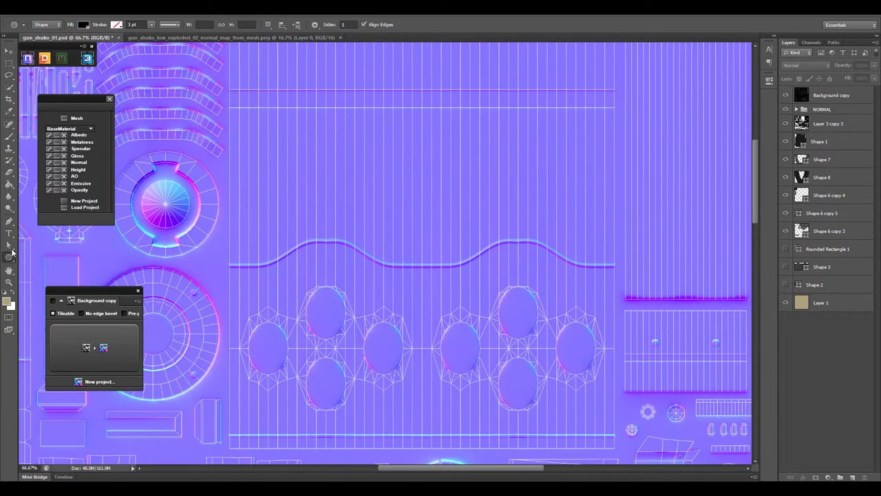
pyautogui.moveTo(438, 129); pyautogui.dragTo(436, 131)
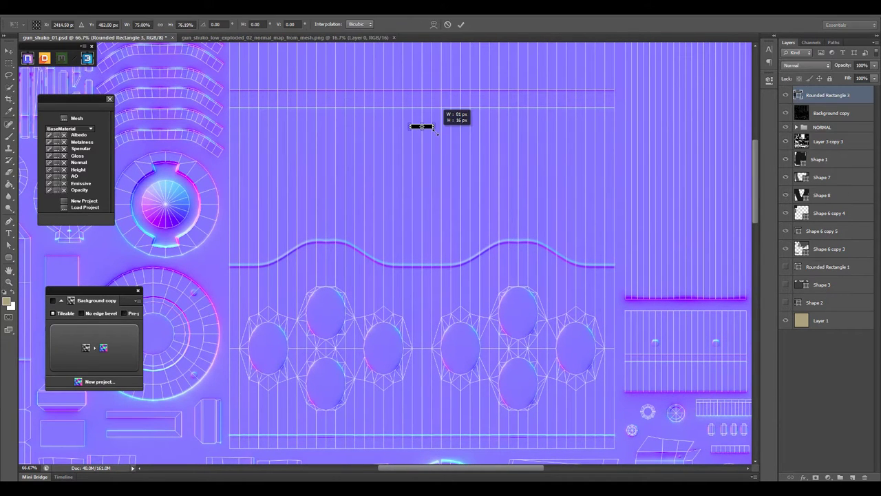
# - Nudge the slot up slightly and move its layer into the NORMAL group
pyautogui.press('v')
pyautogui.scroll(3, 430, 196)
pyautogui.scroll(-2, 427, 207)
pyautogui.hotkey('shift', 'Up')
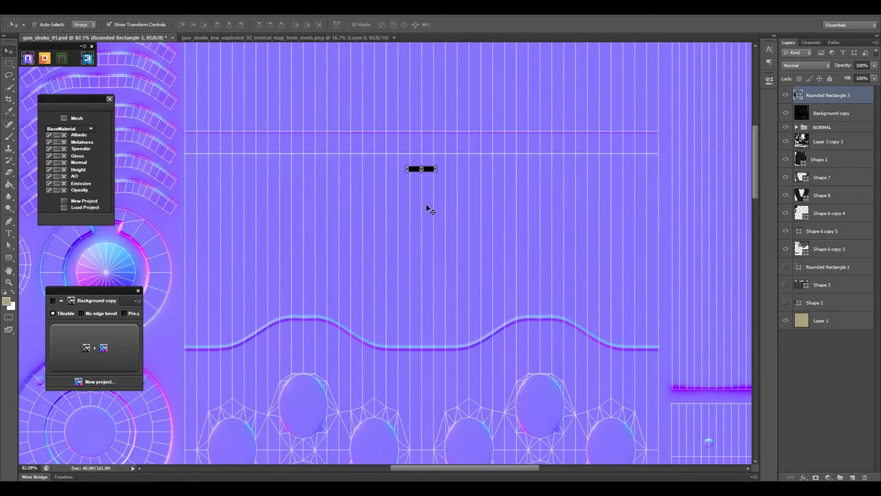
pyautogui.click(786, 113)
pyautogui.moveTo(826, 95); pyautogui.dragTo(826, 128)
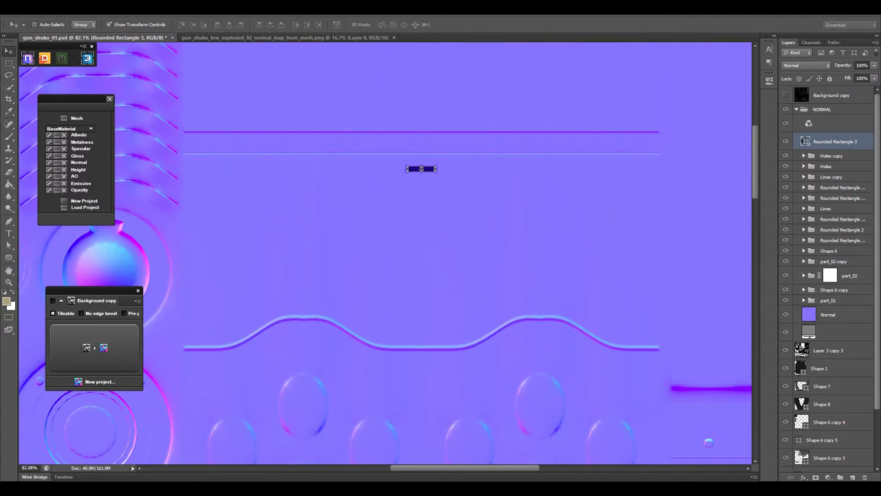
pyautogui.click(786, 95)
# - Duplicate the slot to the left and right to make a row of three, then save
pyautogui.scroll(-1, 440, 219)
pyautogui.press('a')
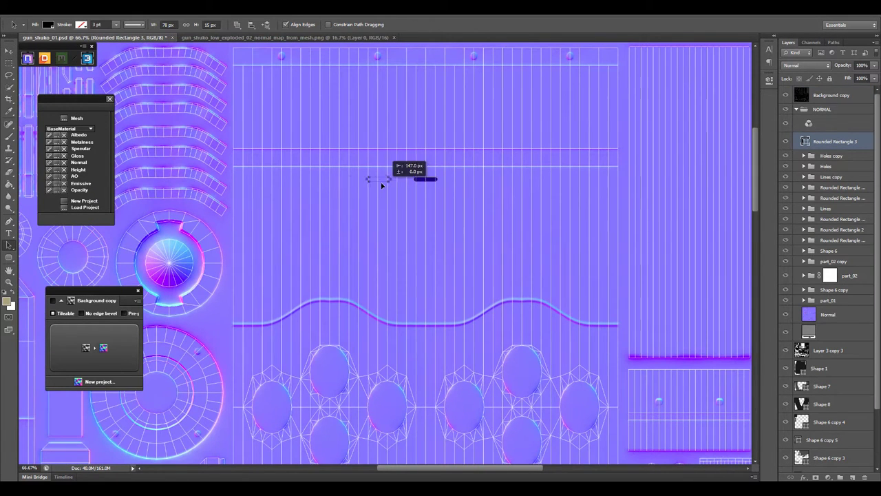
pyautogui.moveTo(383, 185); pyautogui.dragTo(337, 240)
pyautogui.moveTo(525, 231); pyautogui.dragTo(521, 228)
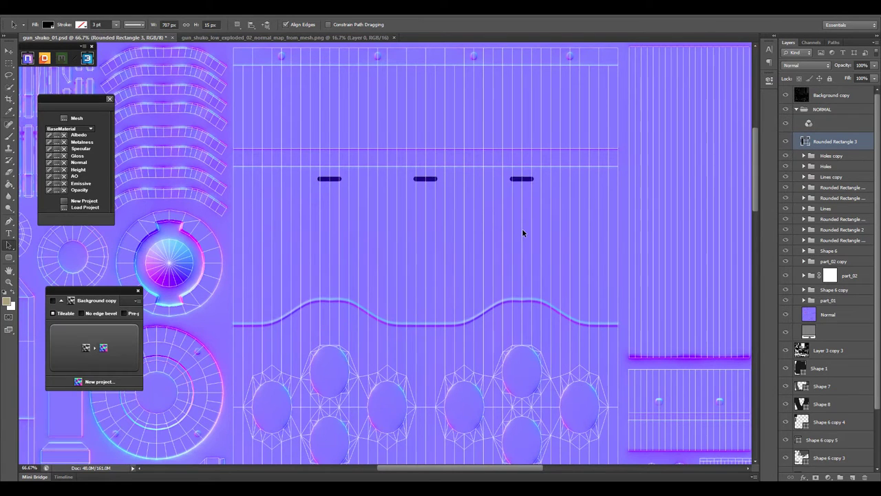
pyautogui.press('v')
pyautogui.click(785, 95)
pyautogui.hotkey('ctrl', 's')
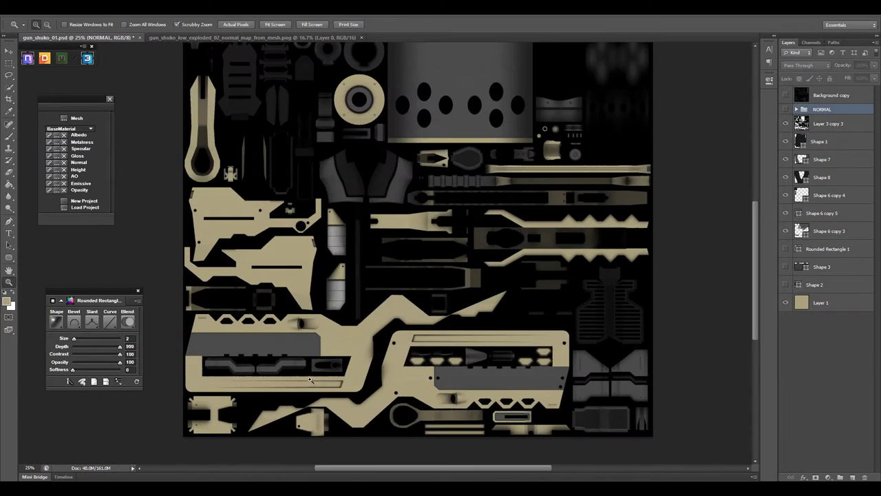
# - Straighten the right end of the Shape 6 copy 3 outline over the lower blocks
pyautogui.click(310, 379)
pyautogui.press('a')
pyautogui.scroll(-3, 207, 275)
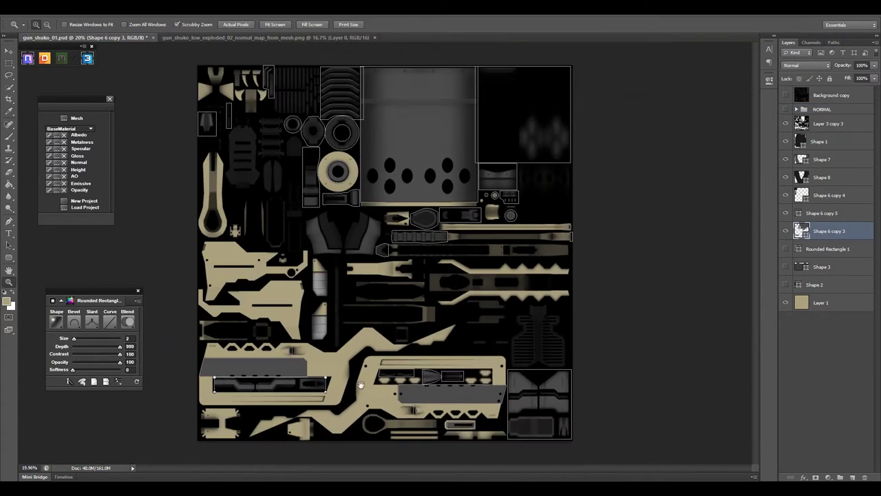
pyautogui.scroll(5, 159, 281)
pyautogui.scroll(-5, 503, 282)
pyautogui.scroll(5, 494, 292)
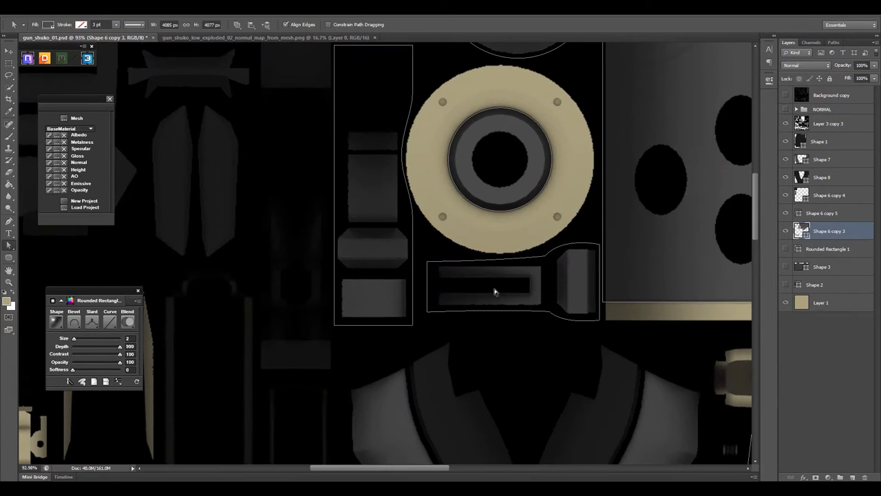
pyautogui.moveTo(599, 249); pyautogui.dragTo(547, 313)
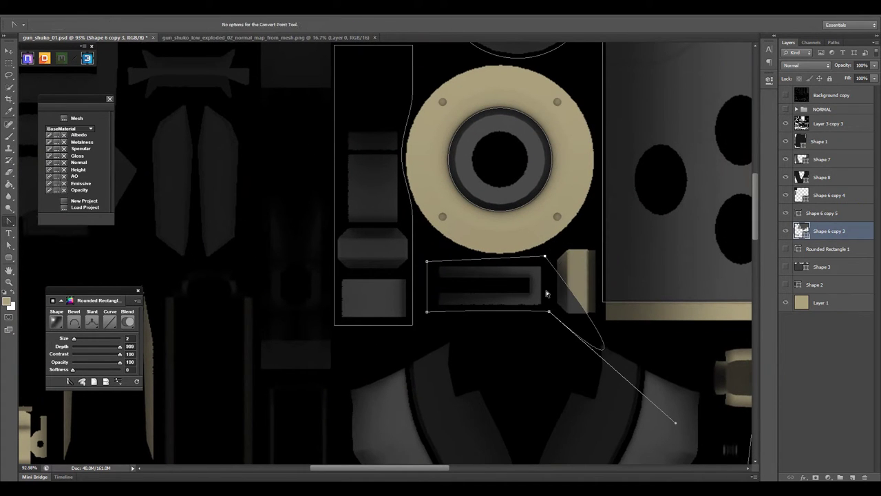
pyautogui.click(381, 227)
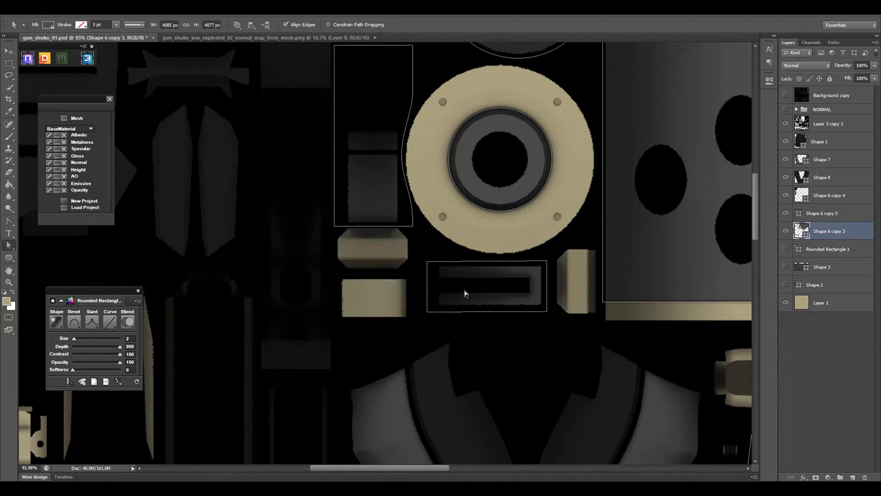
pyautogui.moveTo(338, 273); pyautogui.dragTo(459, 318)
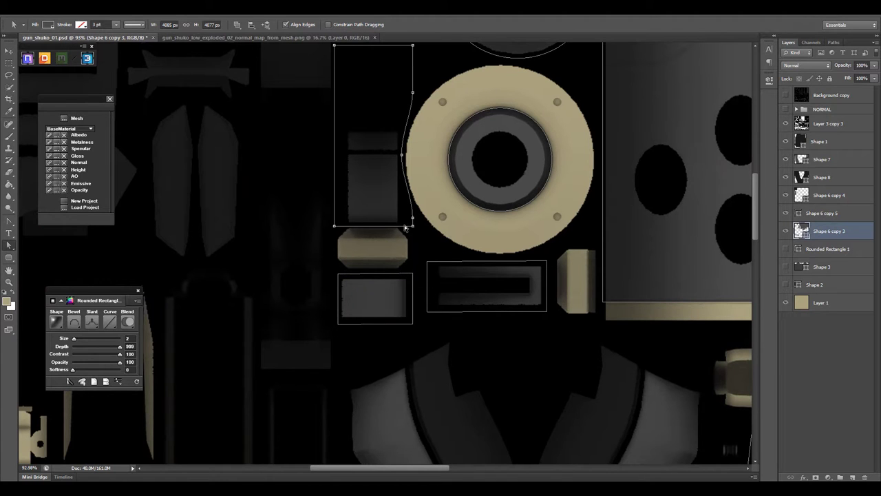
# - Shorten the tall Shape 6 copy 4 rectangle into a small dark box over the tan panel
pyautogui.press('z')
pyautogui.keyDown('alt'); pyautogui.click(337, 247); pyautogui.keyUp('alt')
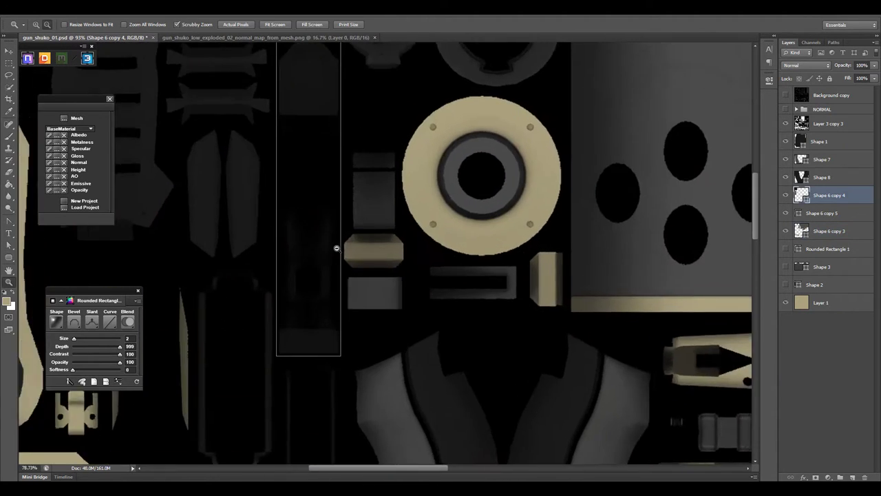
pyautogui.press('a')
pyautogui.moveTo(391, 220); pyautogui.dragTo(390, 282)
pyautogui.moveTo(397, 63); pyautogui.dragTo(365, 357)
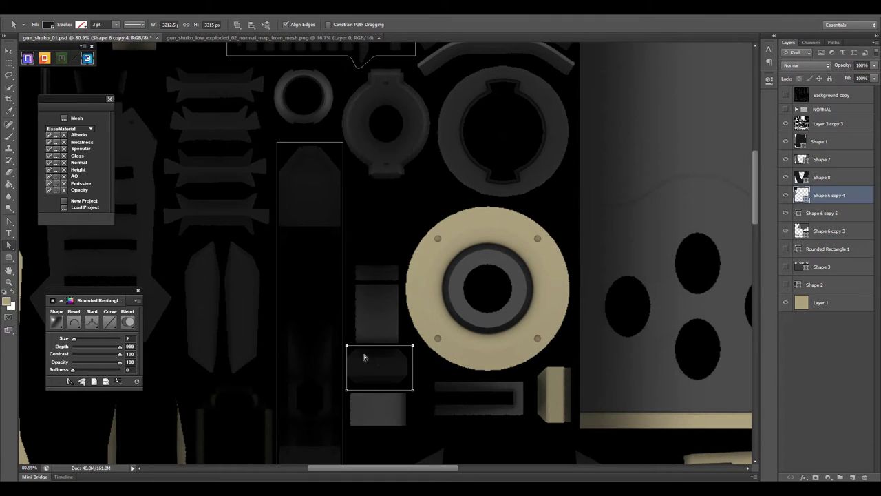
pyautogui.scroll(-5, 337, 392)
pyautogui.hscroll(2, 338, 393)
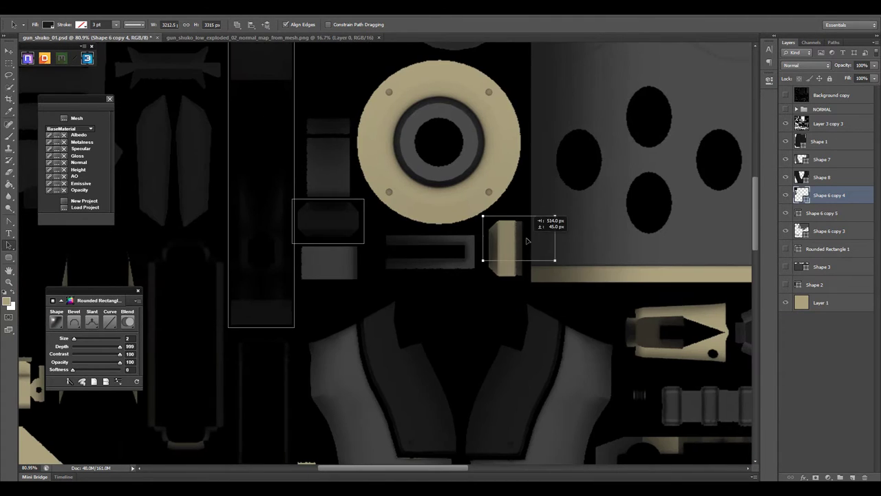
pyautogui.moveTo(526, 240); pyautogui.dragTo(527, 241)
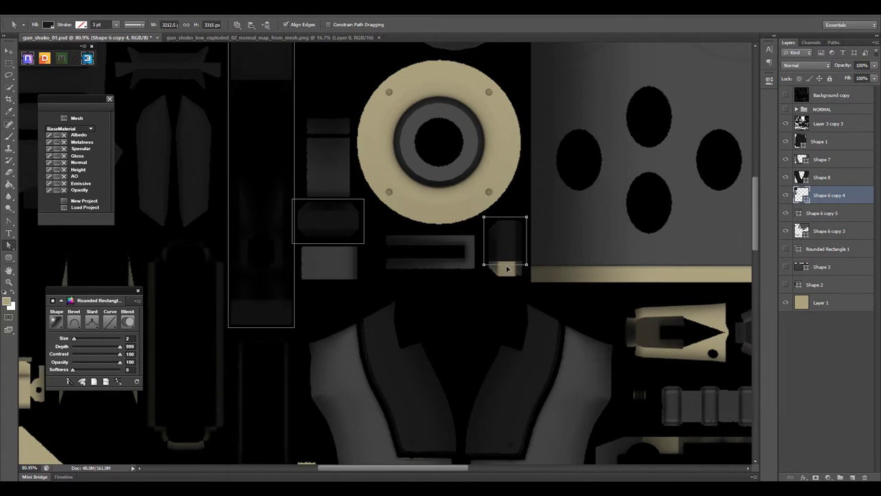
pyautogui.moveTo(506, 268); pyautogui.dragTo(415, 298)
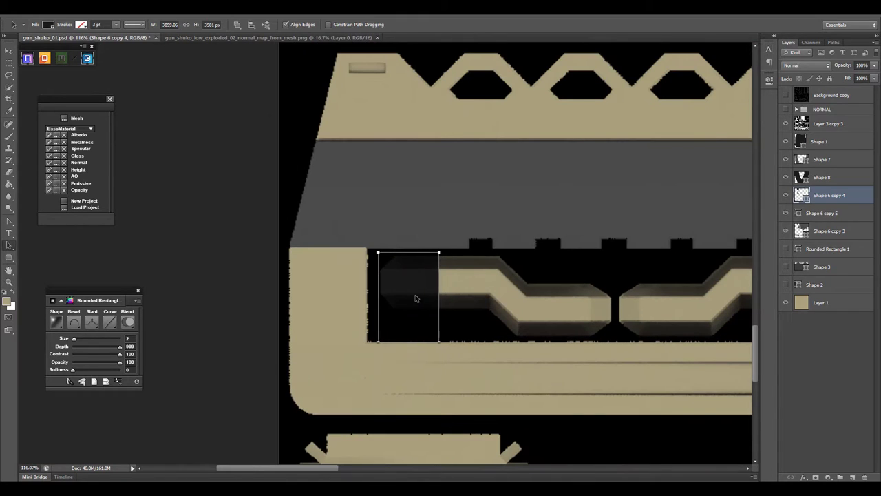
# - Stretch the dark shape into a long bar and slide a box over the grey barrel piece
pyautogui.scroll(-3, 528, 296)
pyautogui.moveTo(301, 257); pyautogui.dragTo(647, 284)
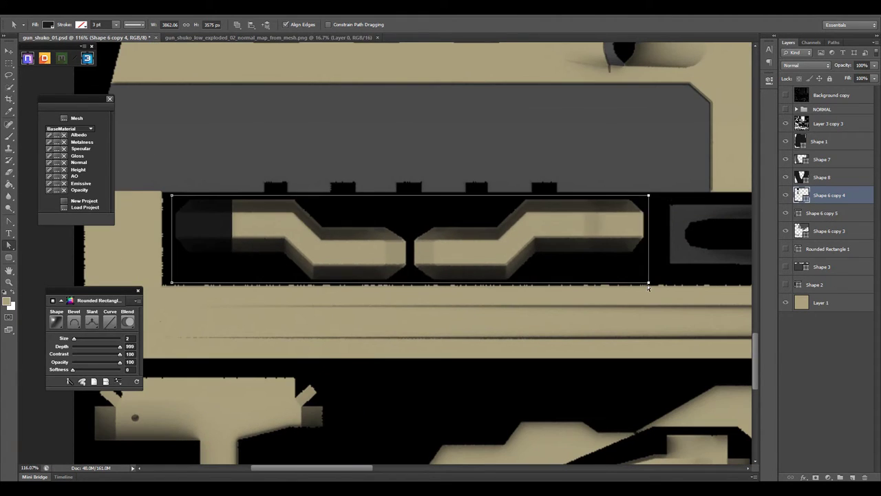
pyautogui.hotkey('ctrl', '0')
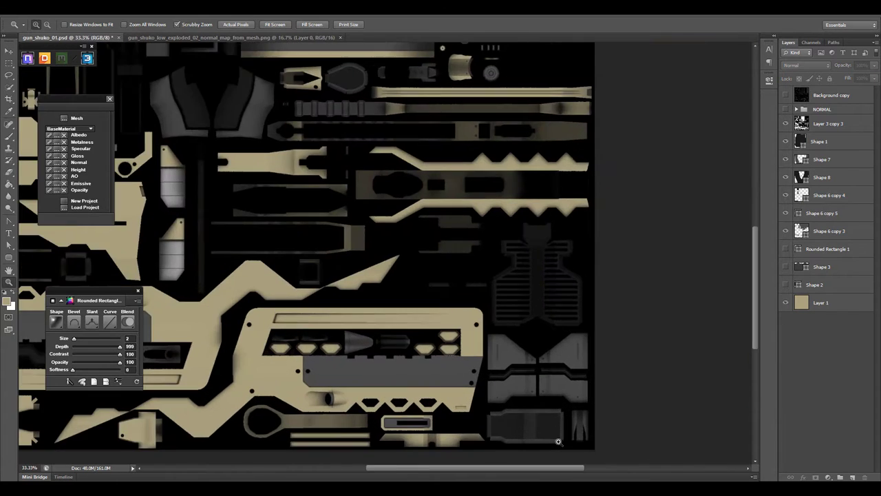
pyautogui.moveTo(385, 386)
pyautogui.mouseDown()
pyautogui.moveTo(495, 386)
pyautogui.moveTo(507, 328)
pyautogui.mouseUp()
pyautogui.scroll(5, 507, 328)
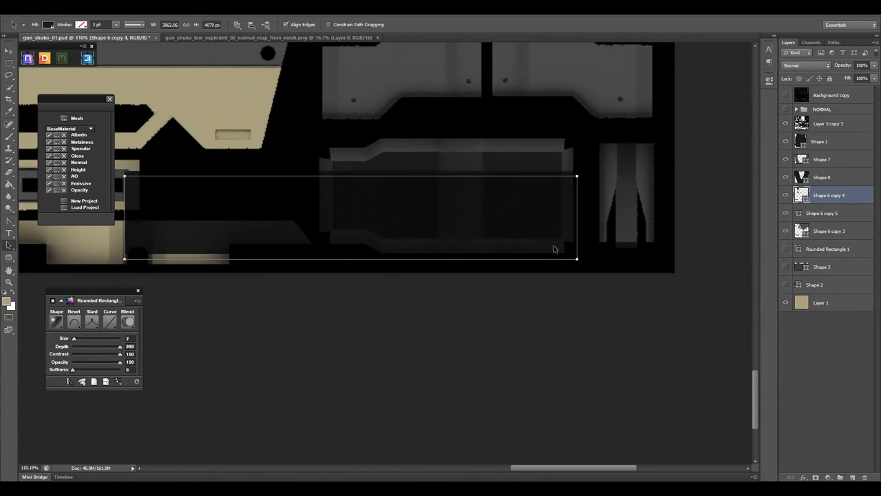
pyautogui.moveTo(148, 263); pyautogui.dragTo(422, 262)
pyautogui.click(619, 134)
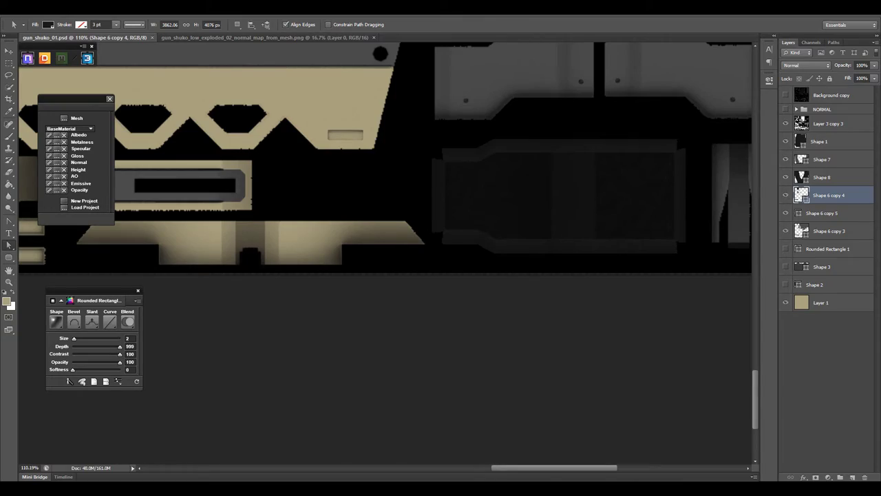
# - Preview the textured gun in 3DO and make the NORMAL layer group visible
pyautogui.click(87, 58)
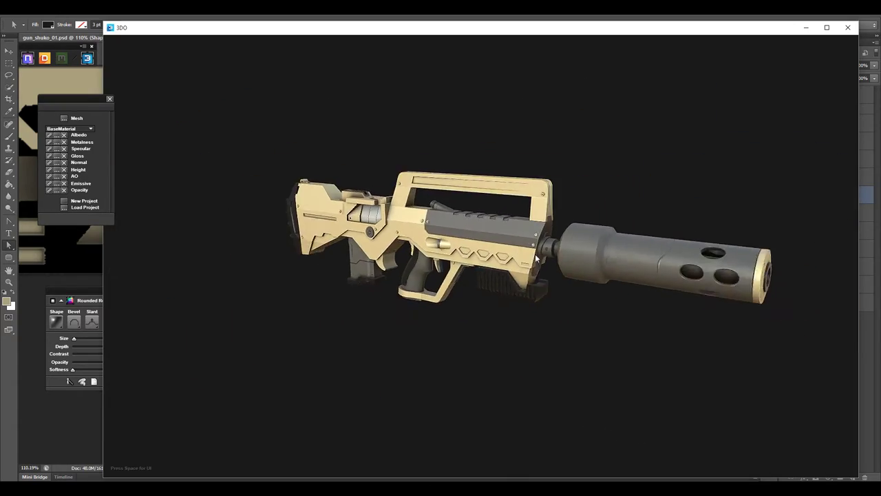
pyautogui.scroll(5, 555, 269)
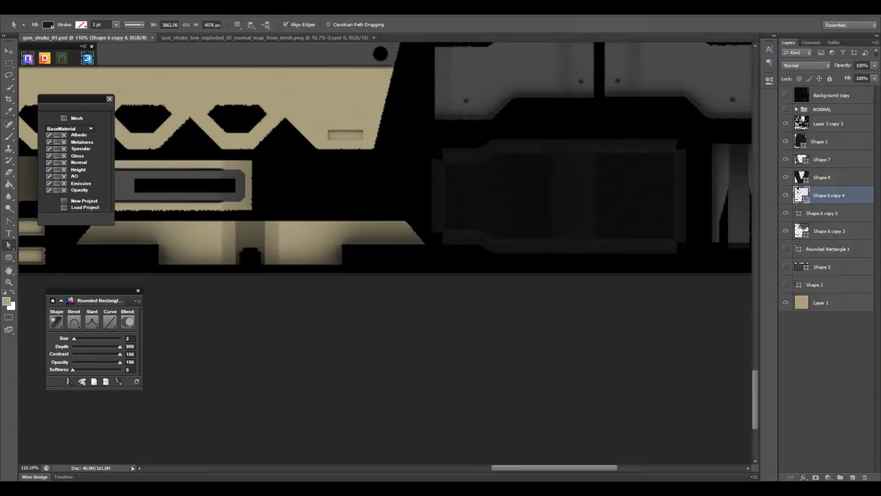
pyautogui.click(786, 108)
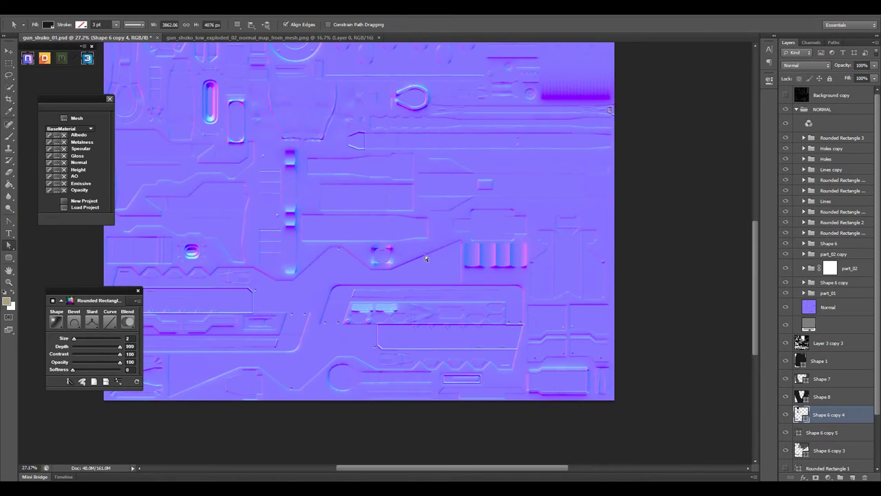
# - Zoom in on the angled panel and paint on the part_02 layer mask
pyautogui.press('z')
pyautogui.click(425, 214)
pyautogui.moveTo(425, 214); pyautogui.dragTo(455, 214)
pyautogui.click(829, 267)
pyautogui.press('b')
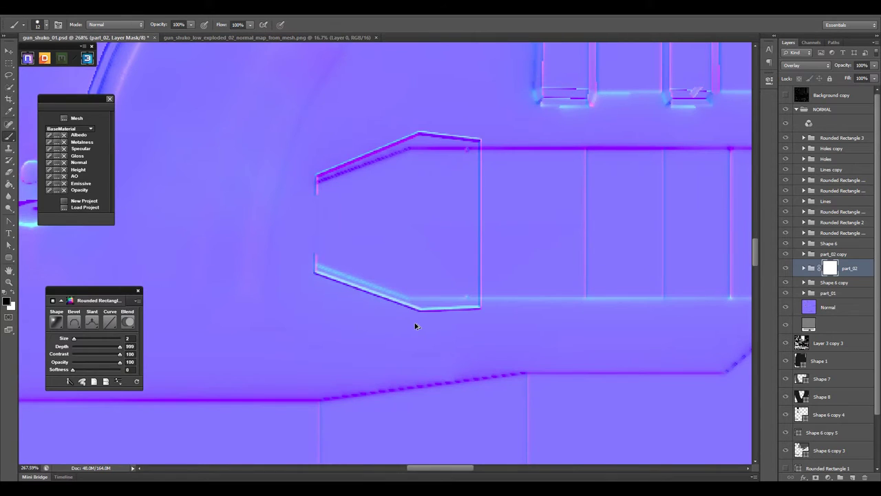
pyautogui.keyDown('ctrl'); pyautogui.click(485, 229); pyautogui.keyUp('ctrl')
# - Duplicate part_02, offset the copy left, and mask away its doubled lower edge
pyautogui.click(855, 272)
pyautogui.press('v')
pyautogui.moveTo(570, 266); pyautogui.dragTo(559, 263)
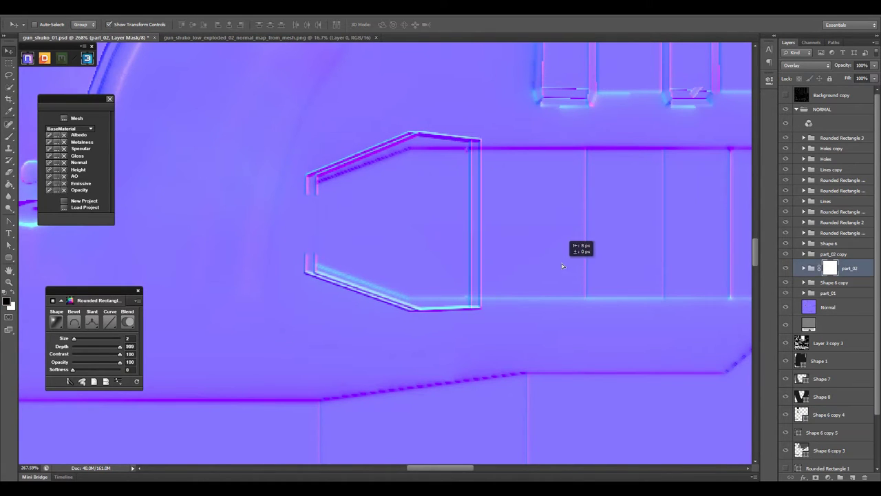
pyautogui.press('b')
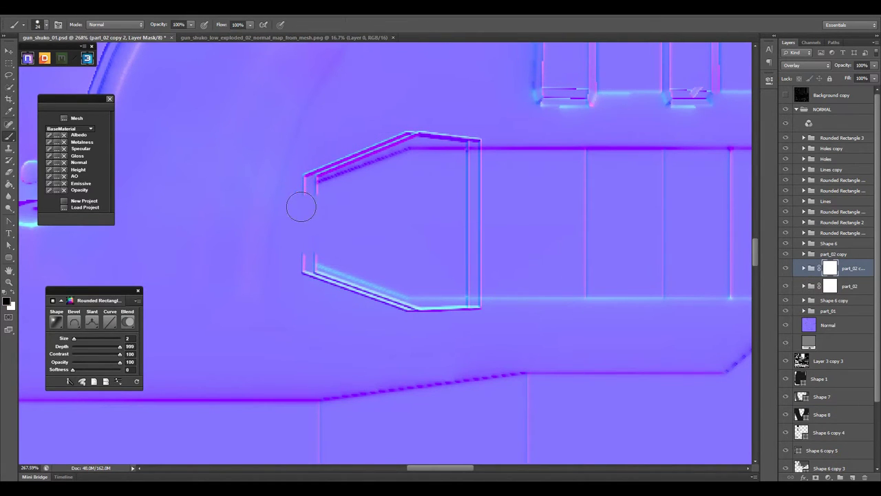
pyautogui.moveTo(359, 284); pyautogui.dragTo(424, 310)
pyautogui.hotkey('alt', '[')
pyautogui.press('z')
pyautogui.moveTo(398, 140); pyautogui.dragTo(136, 241)
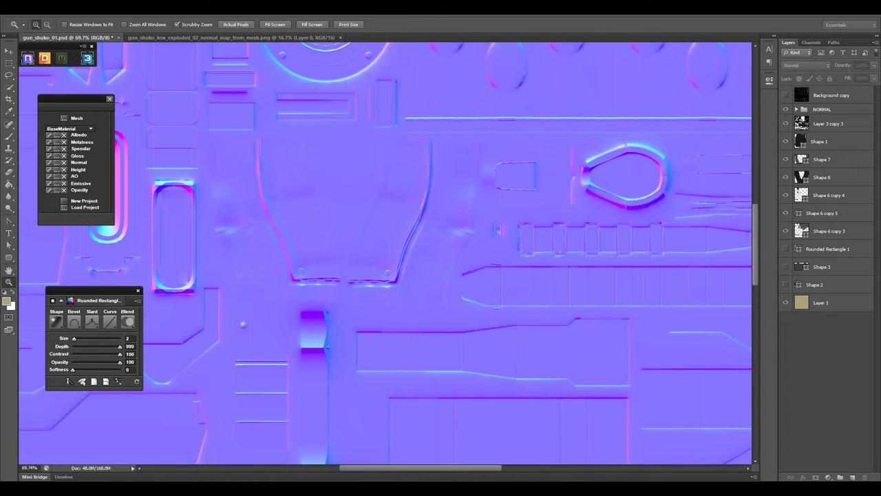
# - Open the 3DO preview, reposition its window, and inspect the gun around the grip
pyautogui.click(87, 58)
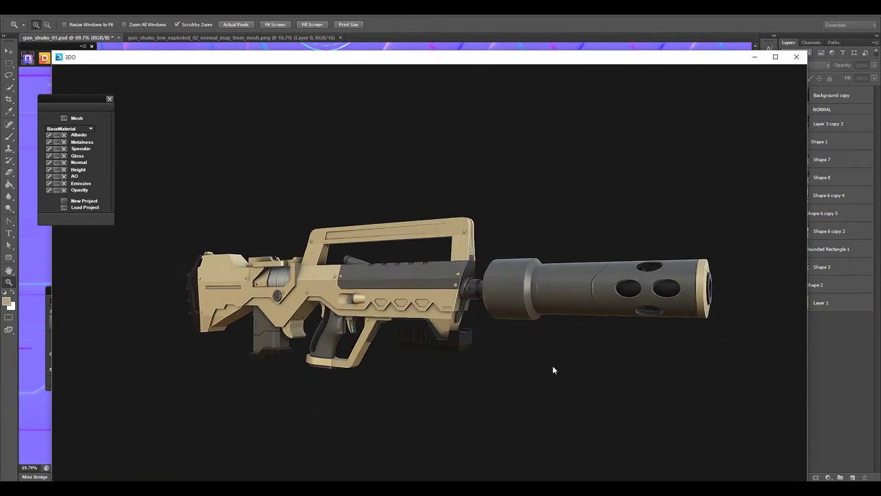
pyautogui.moveTo(495, 44); pyautogui.dragTo(533, 26)
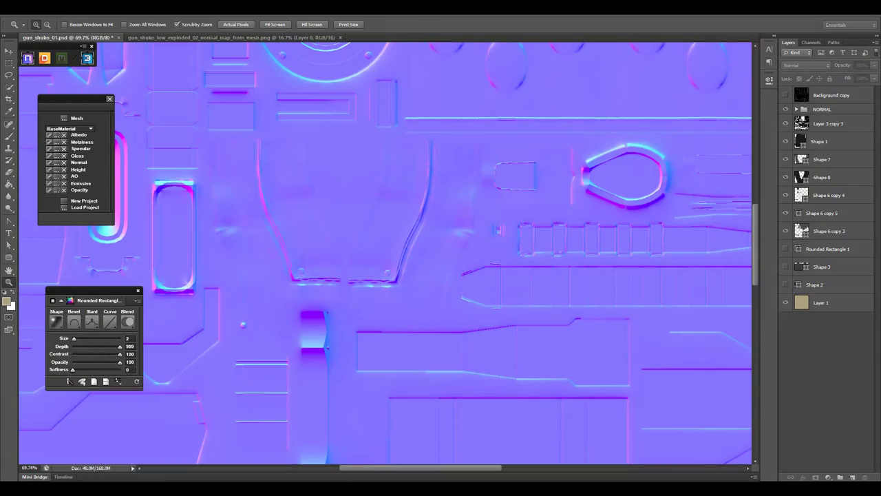
pyautogui.keyDown('alt'); pyautogui.click(494, 275); pyautogui.keyUp('alt')
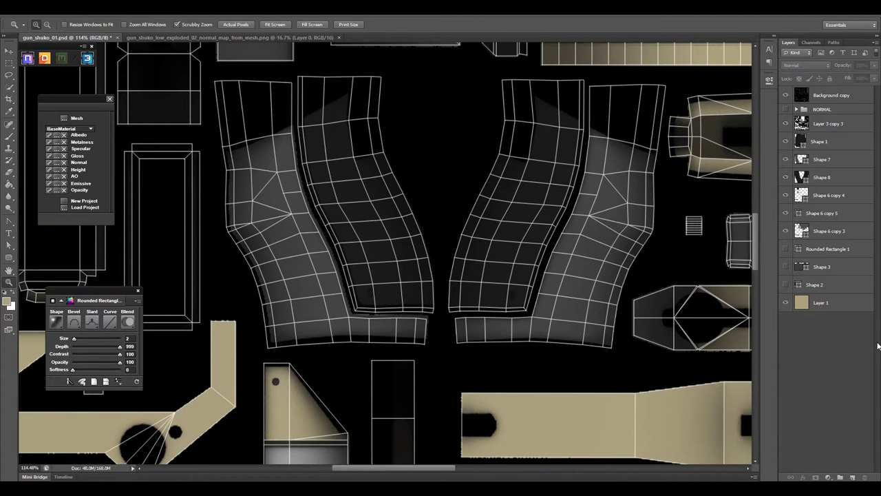
# - Close the normal-map document and open the AO png, AO.psd and Shuko_Gun.tga
pyautogui.click(285, 37)
pyautogui.hotkey('ctrl', 'w')
pyautogui.hotkey('ctrl', 'o')
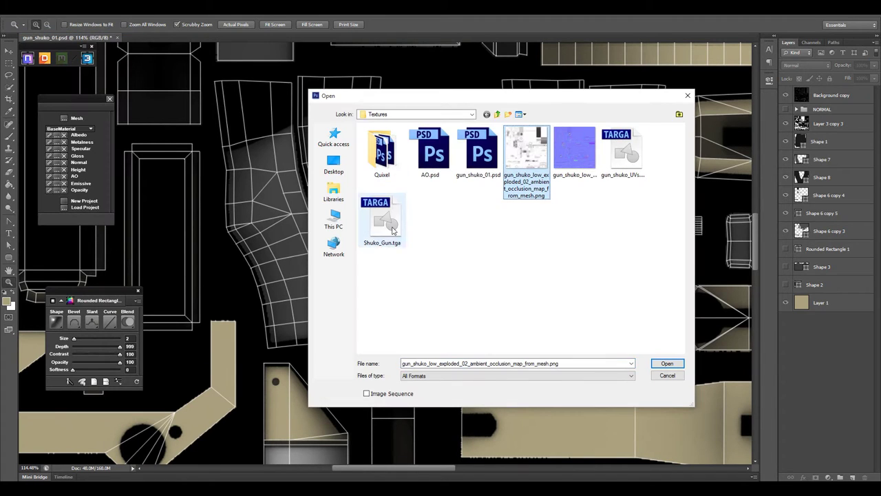
pyautogui.keyDown('ctrl'); pyautogui.click(392, 231); pyautogui.keyUp('ctrl')
pyautogui.keyDown('ctrl'); pyautogui.click(430, 151); pyautogui.keyUp('ctrl')
pyautogui.press('Return')
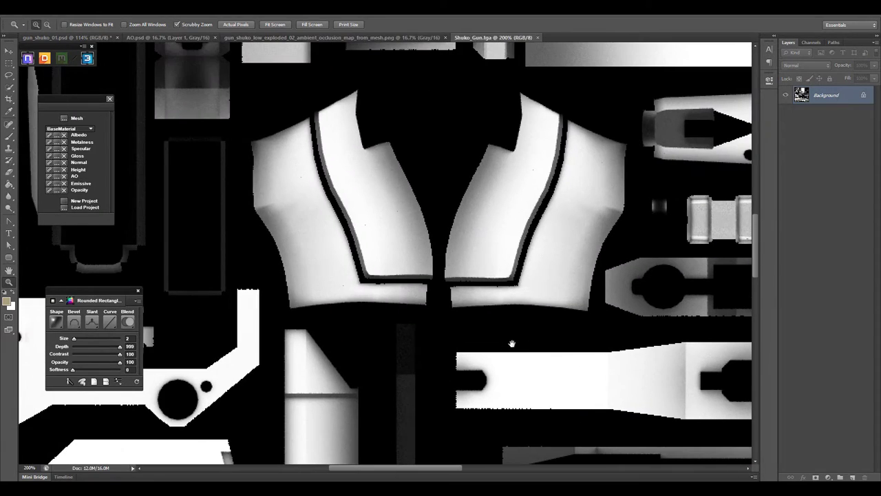
# - Bring the ambient occlusion layer from AO.psd into gun_shuko_01.psd as Layer 2
pyautogui.hotkey('ctrl', 'shift', 'Tab')
pyautogui.click(413, 181)
pyautogui.hotkey('ctrl', 'shift', 'Tab')
pyautogui.click(403, 289)
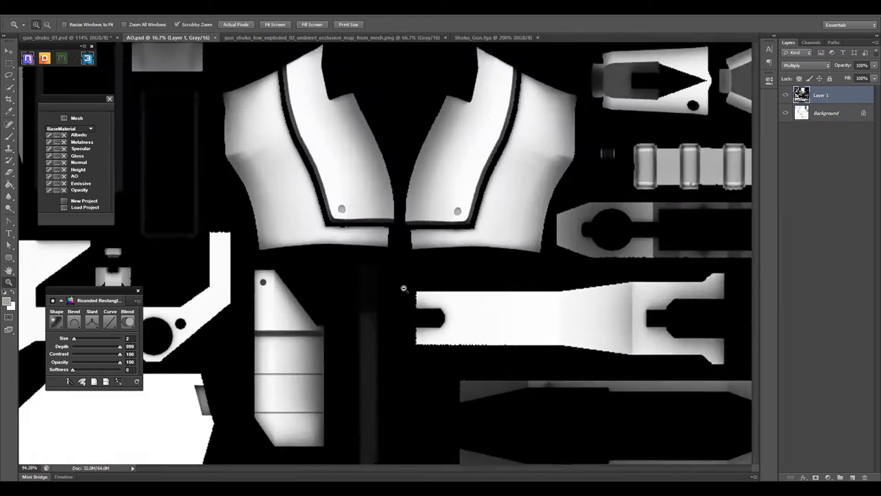
pyautogui.keyDown('alt'); pyautogui.click(402, 287); pyautogui.keyUp('alt')
pyautogui.press('v')
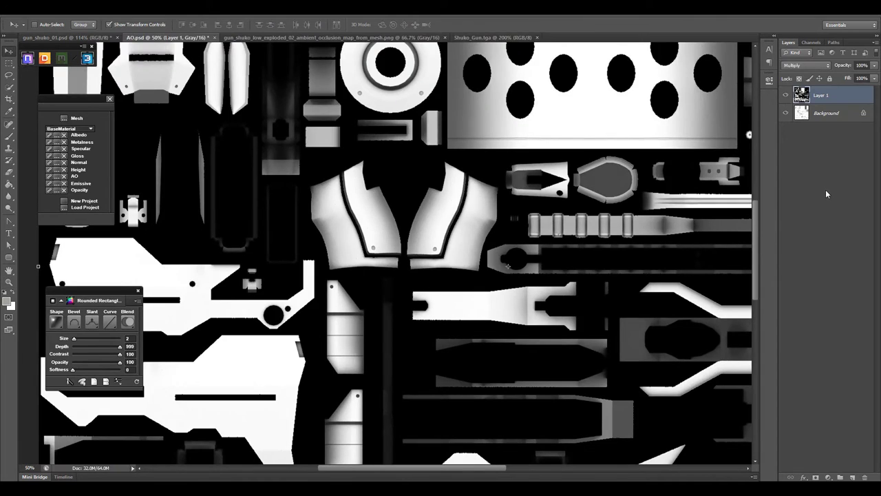
pyautogui.hotkey('ctrl', 'Tab')
pyautogui.hotkey('ctrl', 'Tab')
pyautogui.hotkey('ctrl', 'Tab')
pyautogui.press('z')
pyautogui.keyDown('alt'); pyautogui.click(414, 361); pyautogui.keyUp('alt')
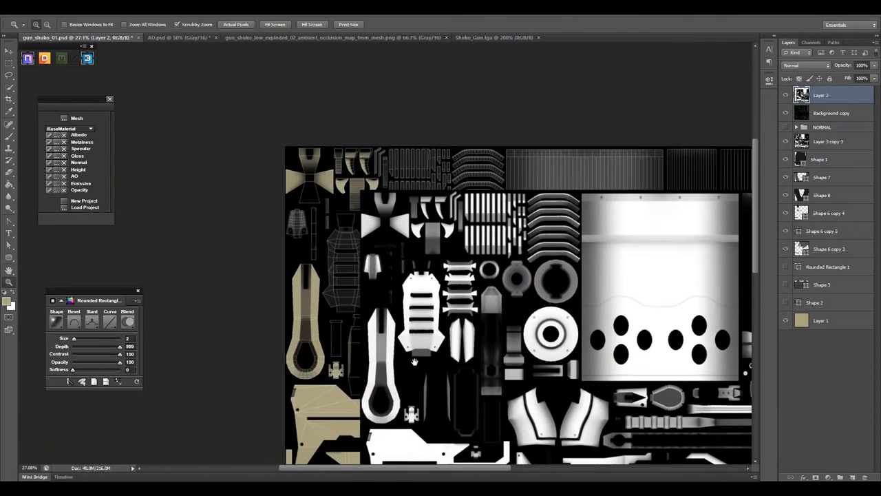
pyautogui.moveTo(368, 268); pyautogui.dragTo(425, 305)
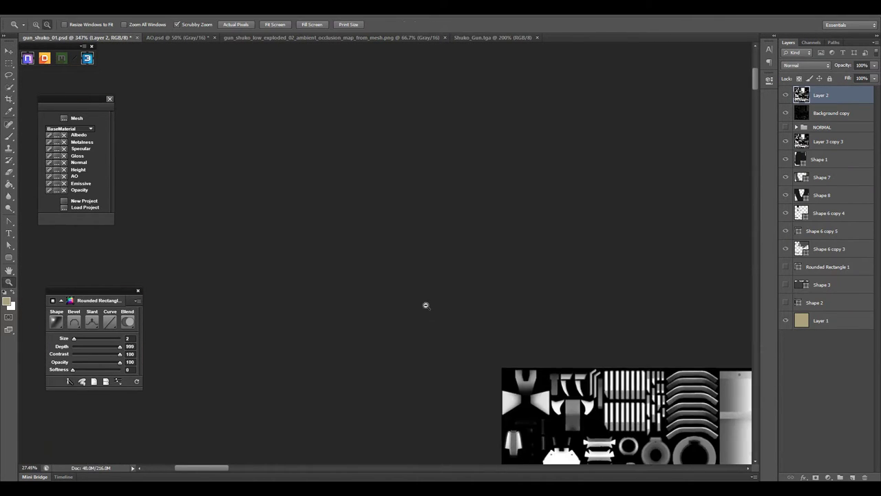
# - Set Layer 2 to Multiply and hide the UV wireframe layer
pyautogui.click(806, 64)
pyautogui.click(799, 100)
pyautogui.moveTo(385, 300); pyautogui.dragTo(416, 300)
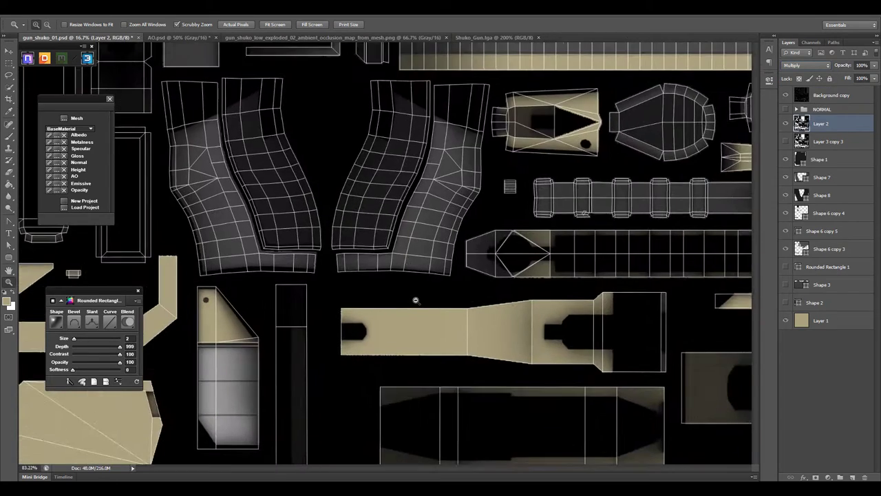
pyautogui.click(786, 95)
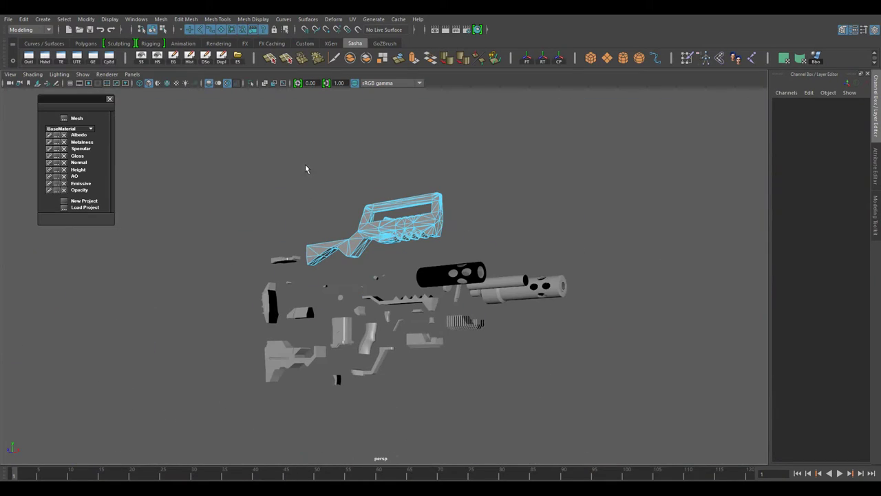
pyautogui.click(8, 19)
pyautogui.moveTo(31, 313)
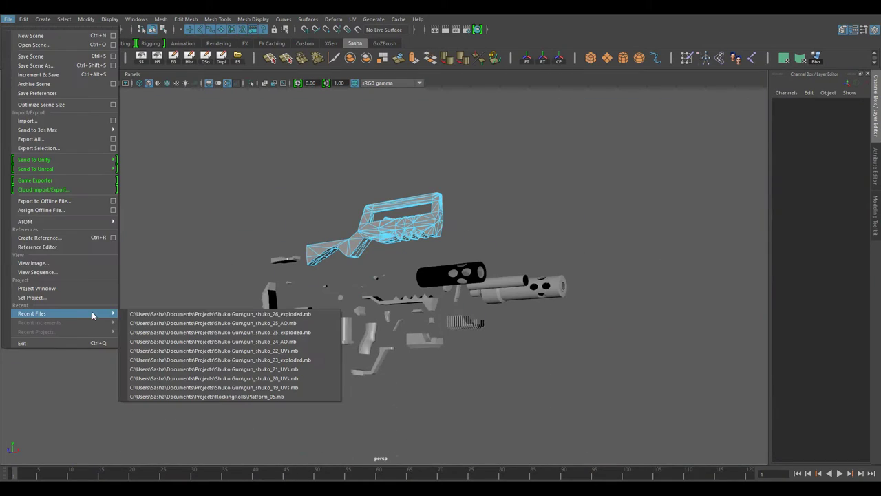
# - Reopen the gun scene and save a UV snapshot over Textures/gun_shuko_UVs.tga
pyautogui.click(213, 315)
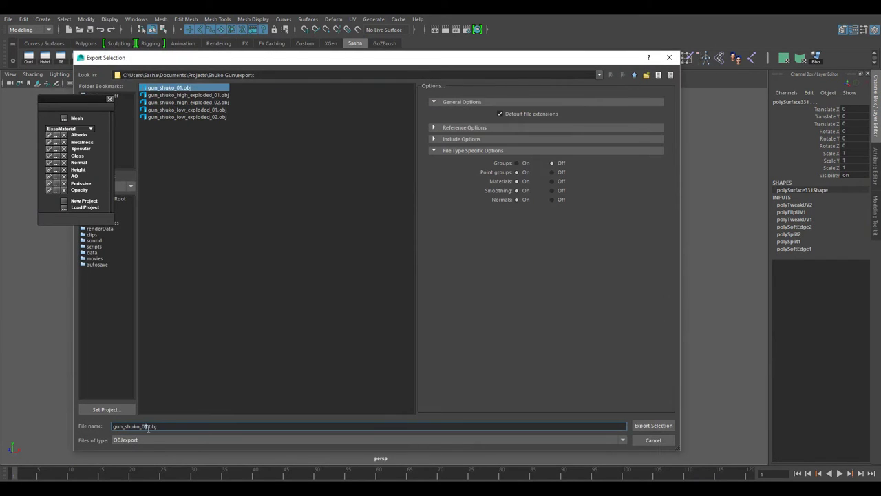
pyautogui.hotkey('ctrl', 'u')
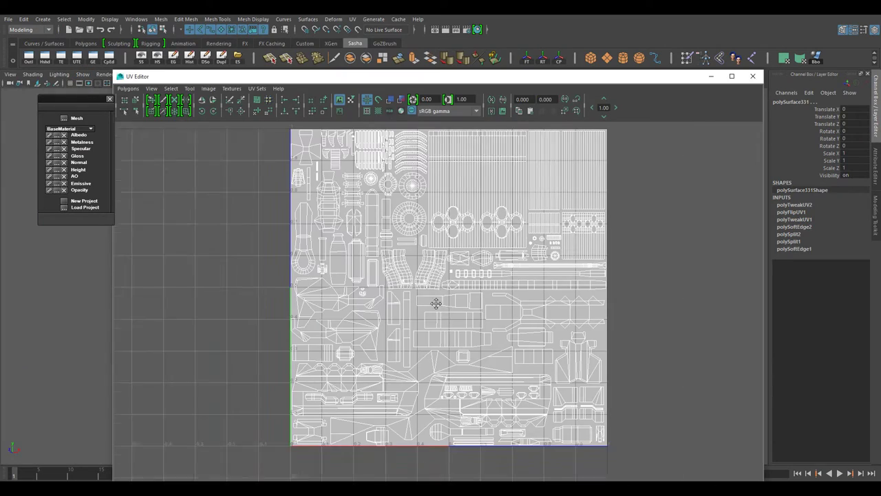
pyautogui.click(127, 88)
pyautogui.click(167, 426)
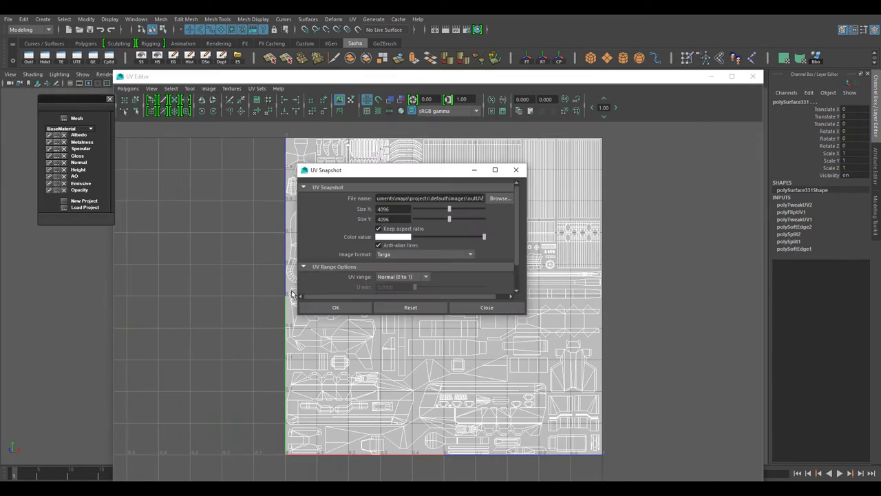
pyautogui.click(499, 198)
pyautogui.doubleClick(259, 155)
pyautogui.doubleClick(314, 124)
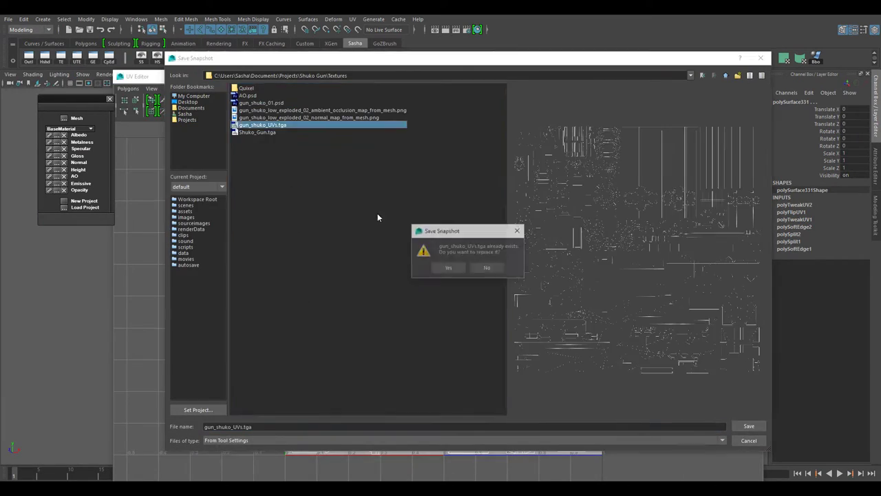
pyautogui.click(444, 267)
pyautogui.click(335, 307)
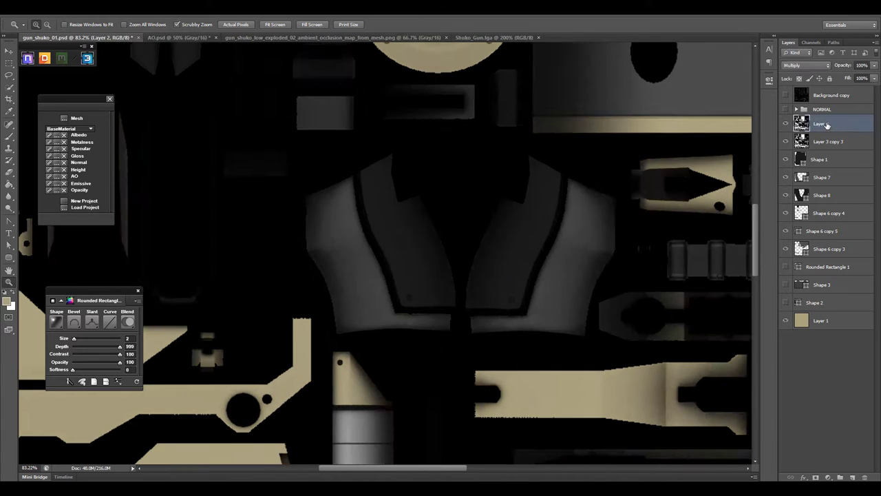
# - Drag gun_shuko_UVs.tga into gun_shuko_01.psd as Layer 3, fit the view, and hide it
pyautogui.click(786, 141)
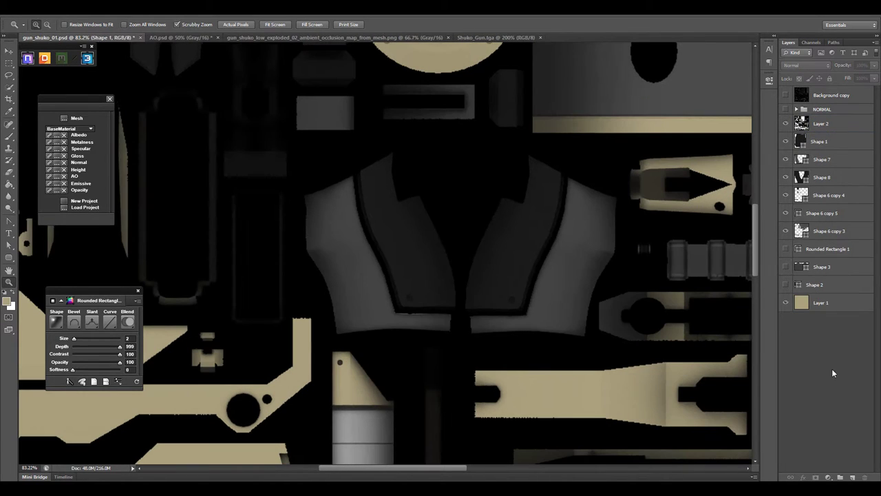
pyautogui.click(10, 7)
pyautogui.click(31, 26)
pyautogui.doubleClick(634, 148)
pyautogui.press('v')
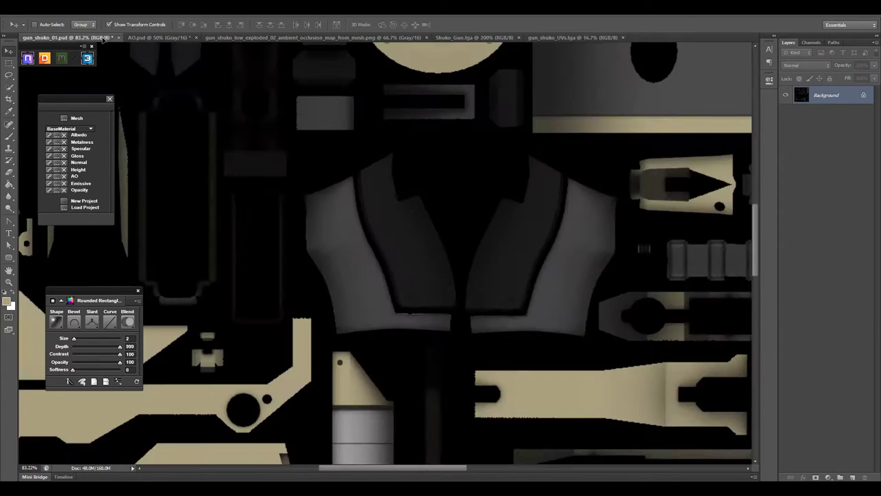
pyautogui.moveTo(434, 200); pyautogui.dragTo(552, 346)
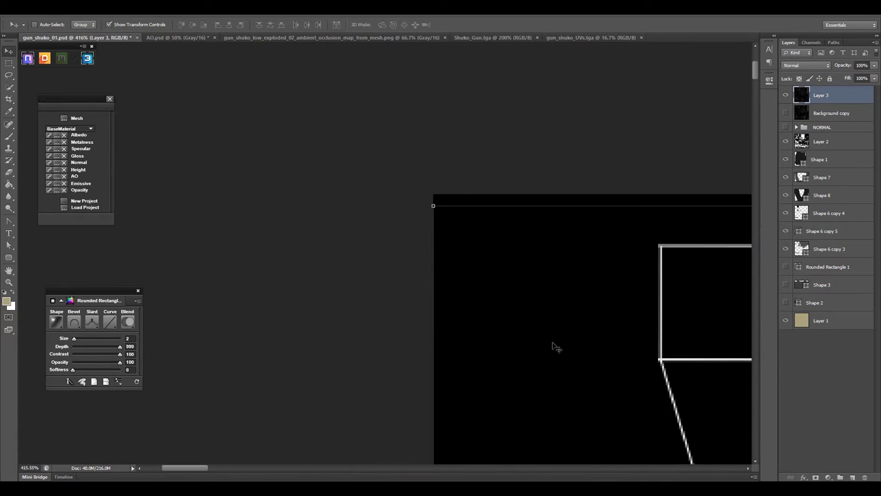
pyautogui.press('z')
pyautogui.hotkey('ctrl', '0')
pyautogui.click(810, 65)
pyautogui.click(786, 95)
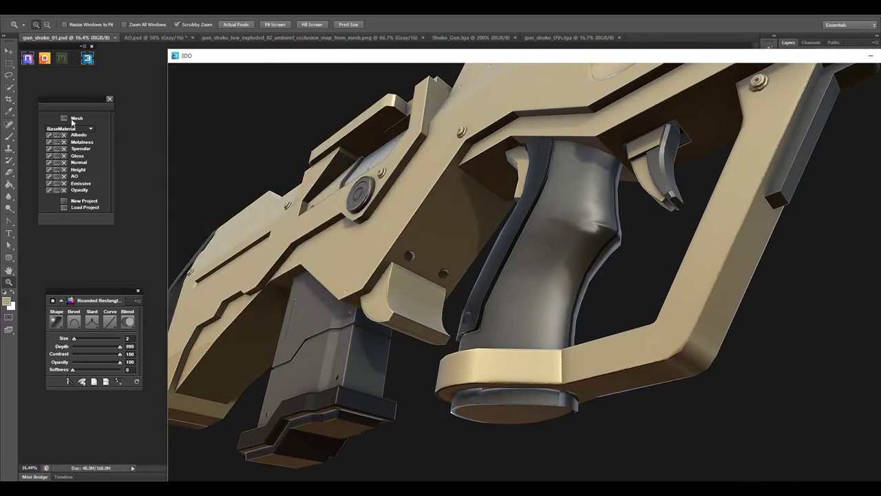
# - Load gun_shuko_02.obj as the 3DO preview mesh and close both AO documents
pyautogui.click(72, 122)
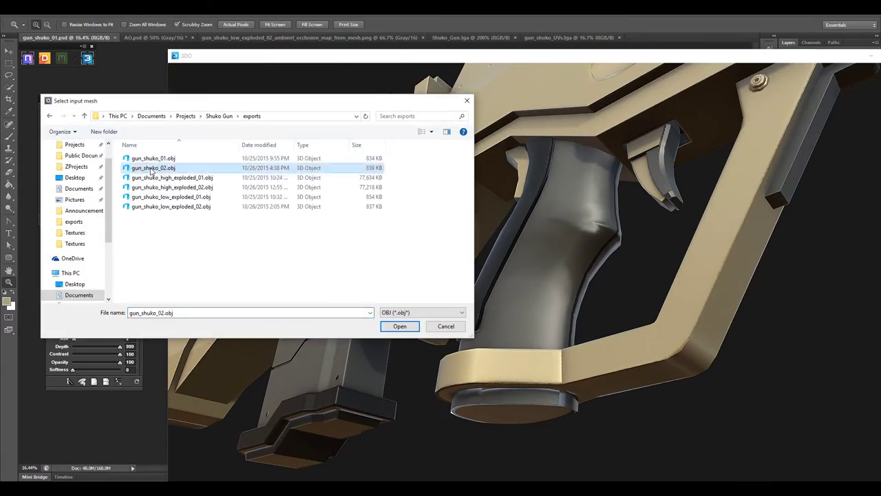
pyautogui.press('Return')
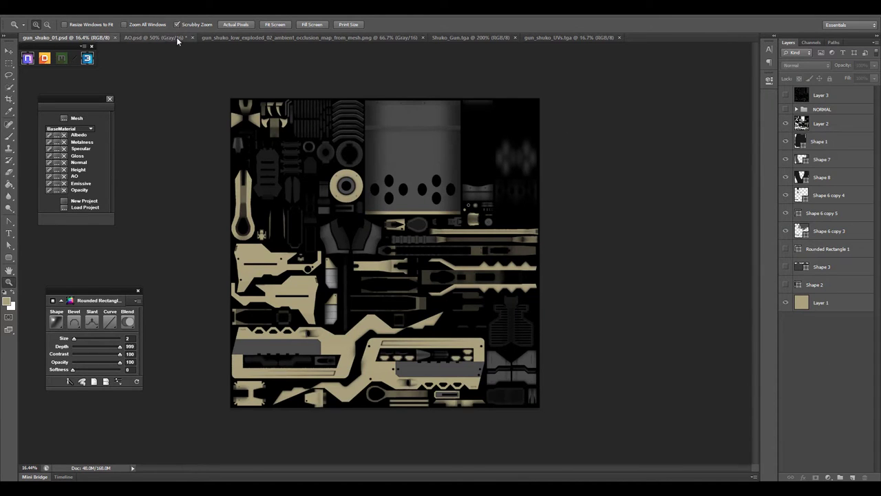
pyautogui.click(192, 38)
pyautogui.click(345, 37)
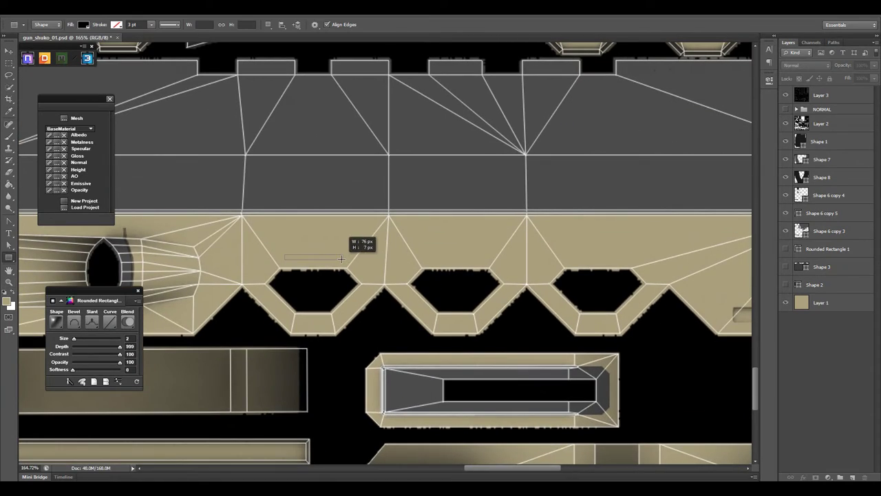
# - Draw a thin bar above a hexagon cutout and copy it above the next cutout
pyautogui.moveTo(341, 259); pyautogui.dragTo(341, 259)
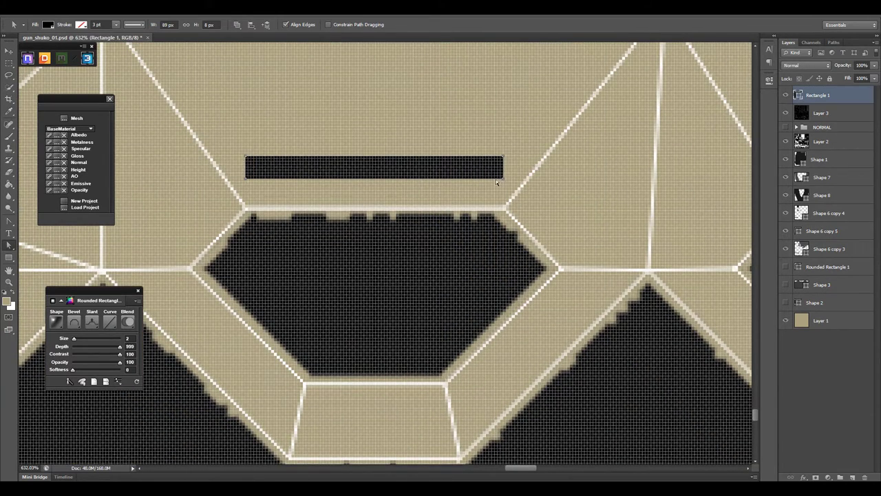
pyautogui.moveTo(497, 181); pyautogui.dragTo(499, 207)
pyautogui.hotkey('ctrl', 'z')
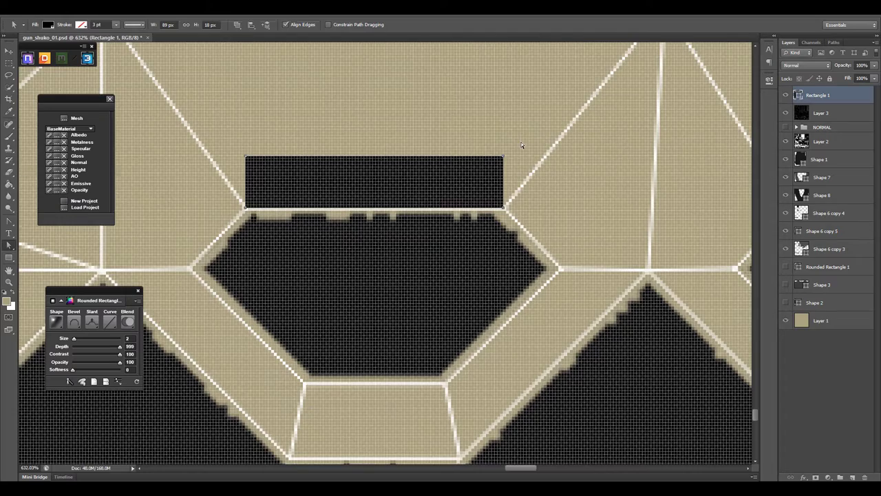
pyautogui.scroll(-5, 521, 142)
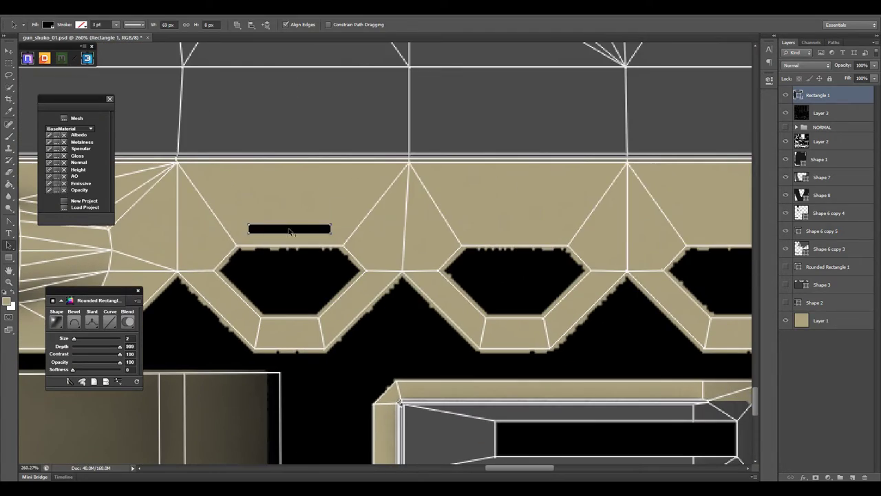
pyautogui.moveTo(290, 231); pyautogui.dragTo(504, 231)
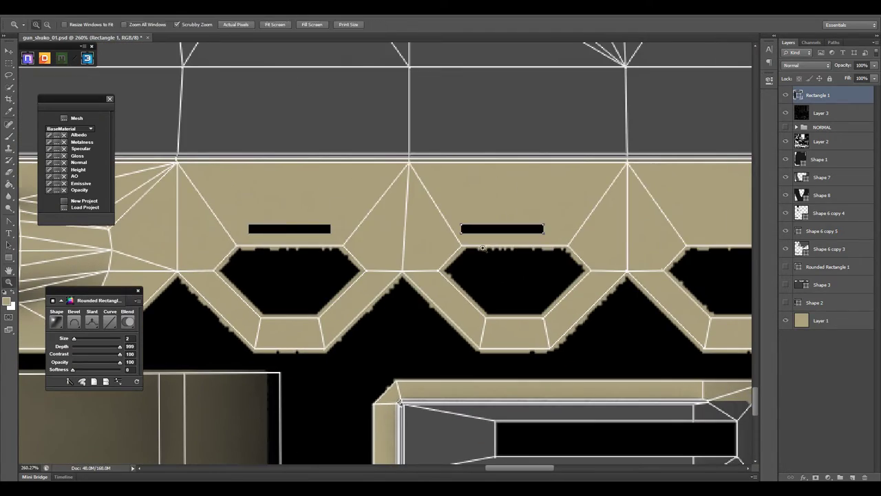
pyautogui.scroll(3, 506, 231)
pyautogui.scroll(-2, 582, 296)
pyautogui.scroll(-1, 283, 246)
pyautogui.scroll(-3, 283, 247)
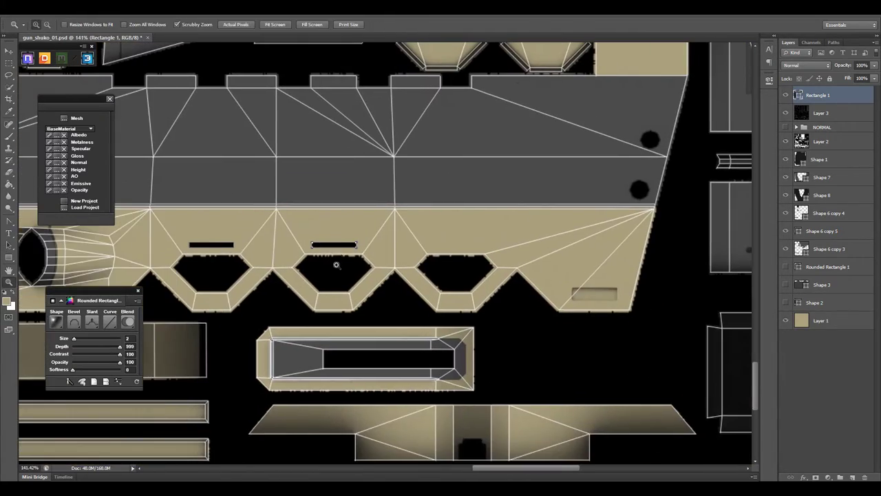
# - Move the bar layer below Layer 2 and change the bars' fill colour to red
pyautogui.press('z')
pyautogui.moveTo(468, 234); pyautogui.dragTo(512, 334)
pyautogui.hotkey('ctrl', '0')
pyautogui.moveTo(818, 95); pyautogui.dragTo(818, 150)
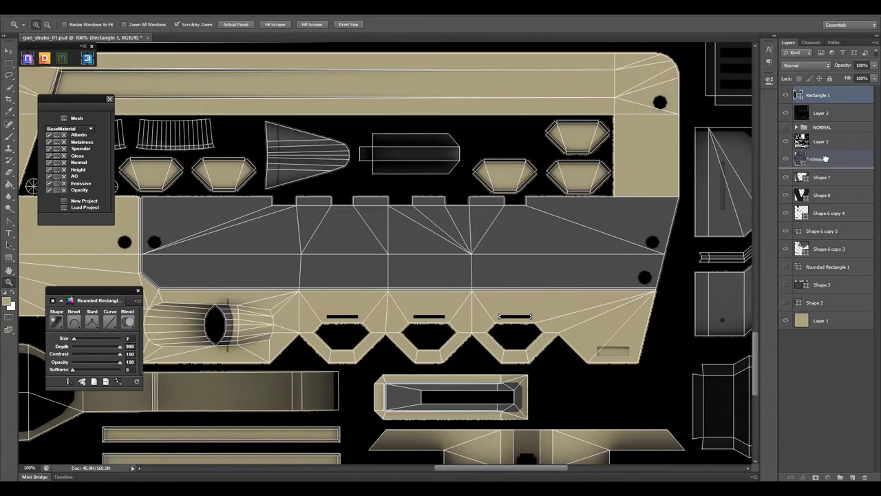
pyautogui.scroll(2, 413, 206)
pyautogui.doubleClick(799, 142)
pyautogui.write('200')
pyautogui.press('Tab')
pyautogui.press('Tab')
pyautogui.click(324, 267)
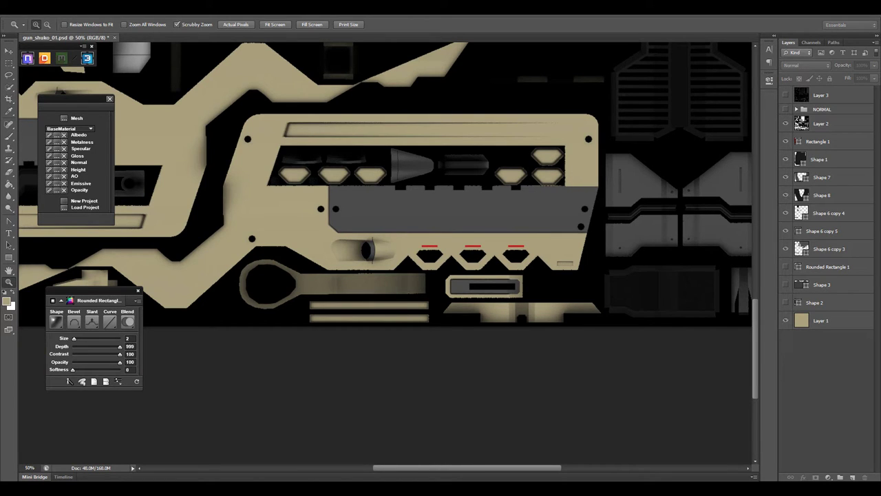
# - Copy the red bar to the right and select the right bar for point editing
pyautogui.scroll(3, 475, 247)
pyautogui.press('a')
pyautogui.click(467, 238)
pyautogui.scroll(2, 467, 238)
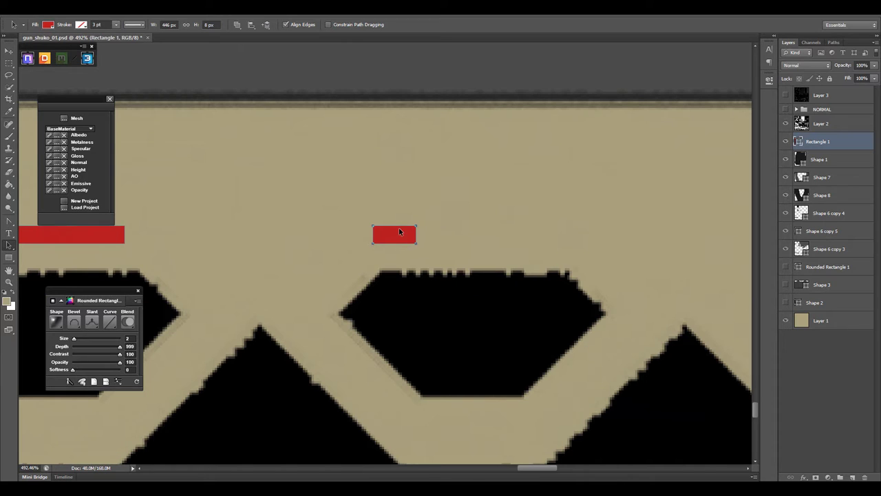
pyautogui.keyDown('alt'); pyautogui.moveTo(398, 232); pyautogui.dragTo(557, 232); pyautogui.keyUp('alt')
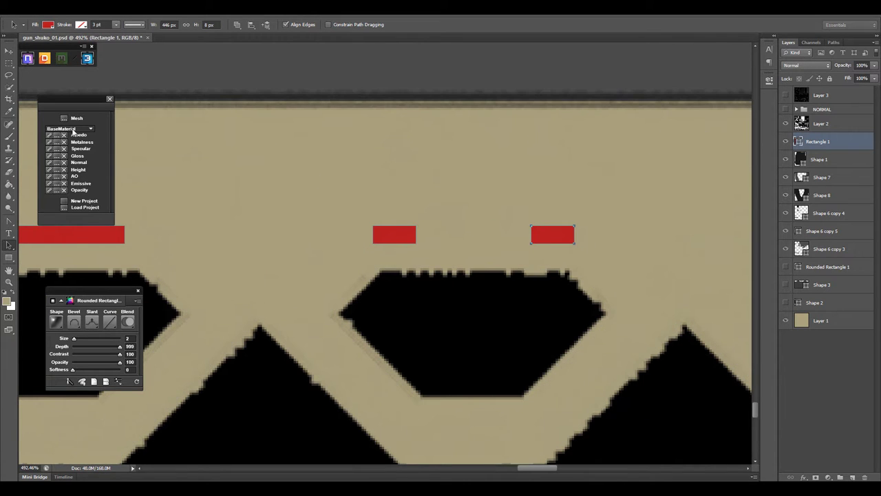
pyautogui.scroll(3, 517, 234)
pyautogui.press('p')
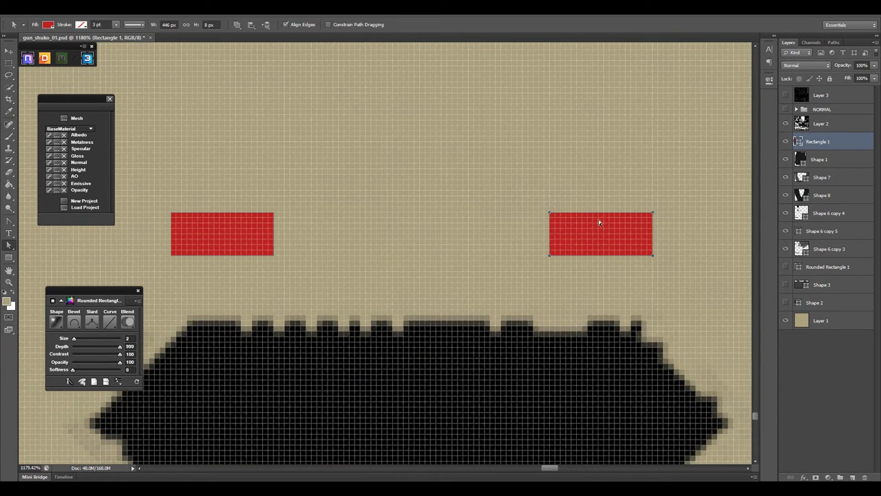
pyautogui.press('a')
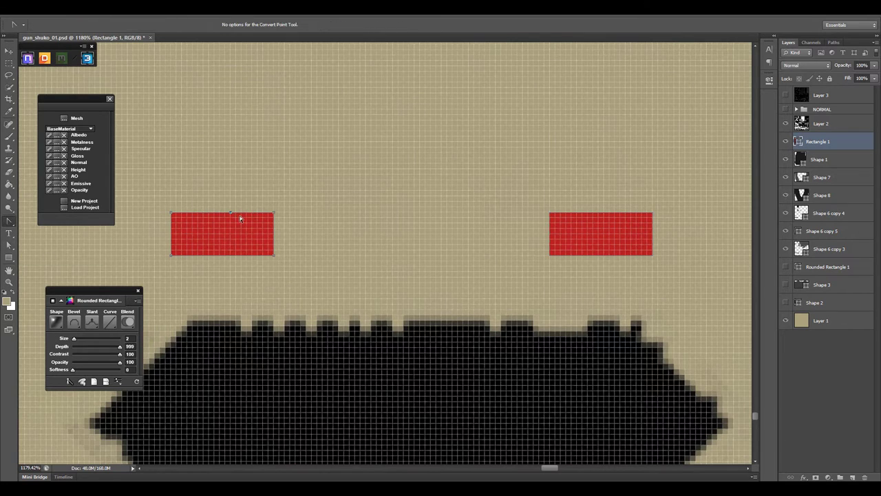
pyautogui.click(601, 216)
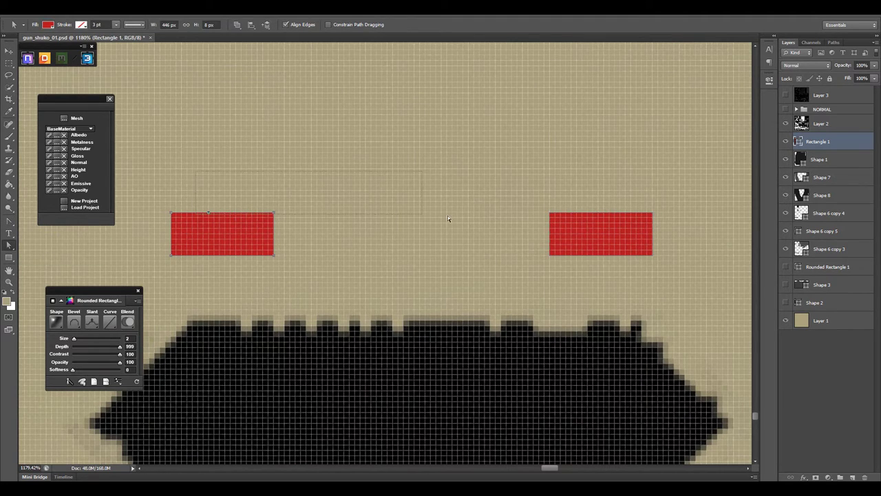
pyautogui.scroll(-3, 434, 268)
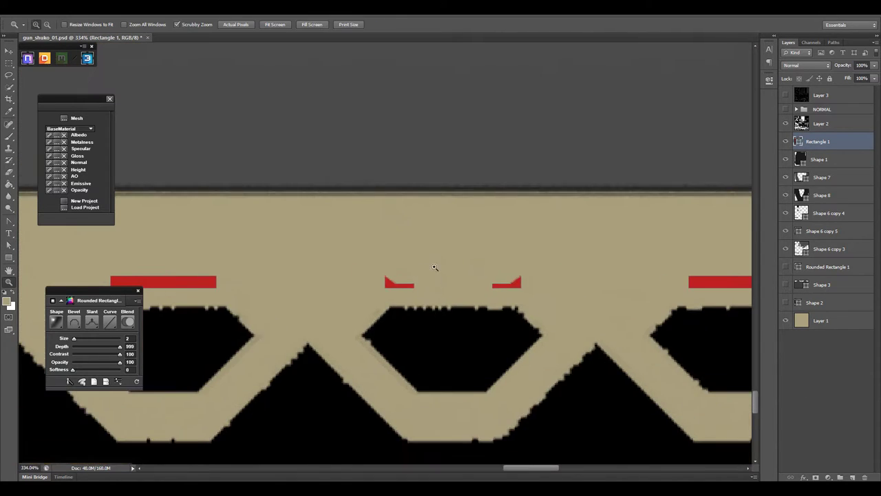
# - Type a CAUTION label above the middle hexagon and enlarge it
pyautogui.press('t')
pyautogui.click(433, 242)
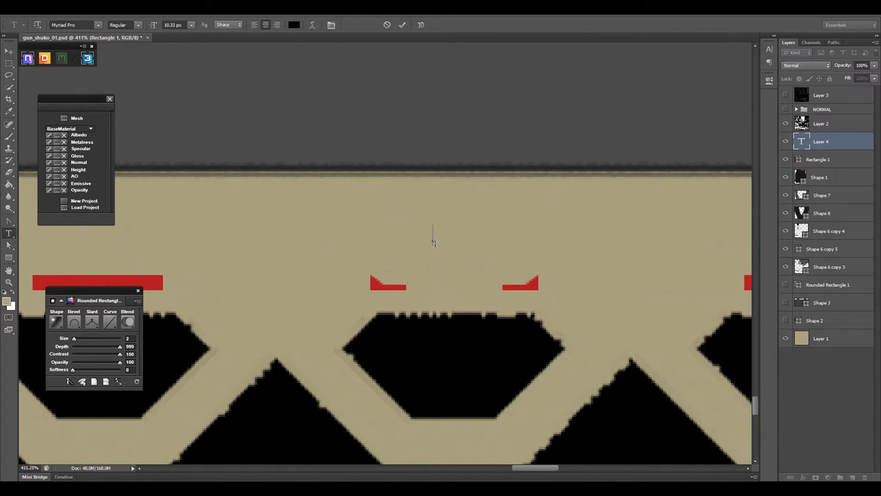
pyautogui.write('CAUTION')
pyautogui.click(9, 51)
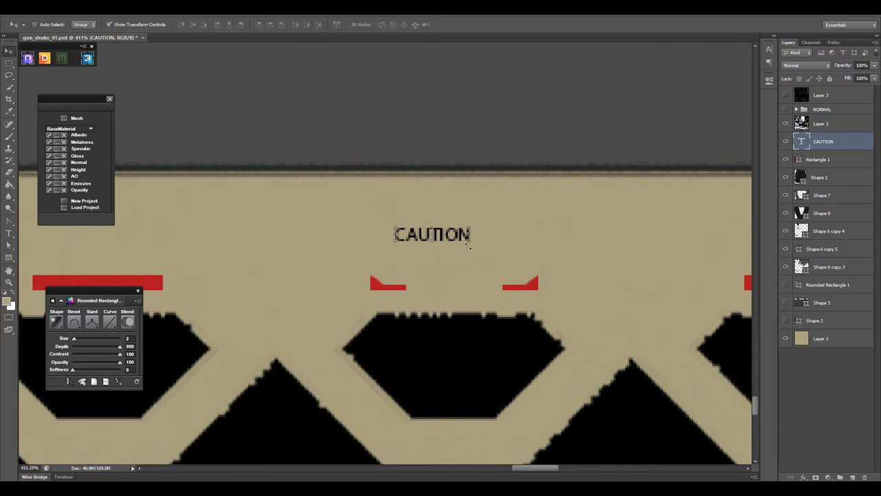
pyautogui.moveTo(470, 242); pyautogui.dragTo(597, 268)
pyautogui.press('Return')
# - Make CAUTION bold with tracking 100 and move it down over the middle hexagon
pyautogui.click(769, 50)
pyautogui.click(750, 79)
pyautogui.click(741, 216)
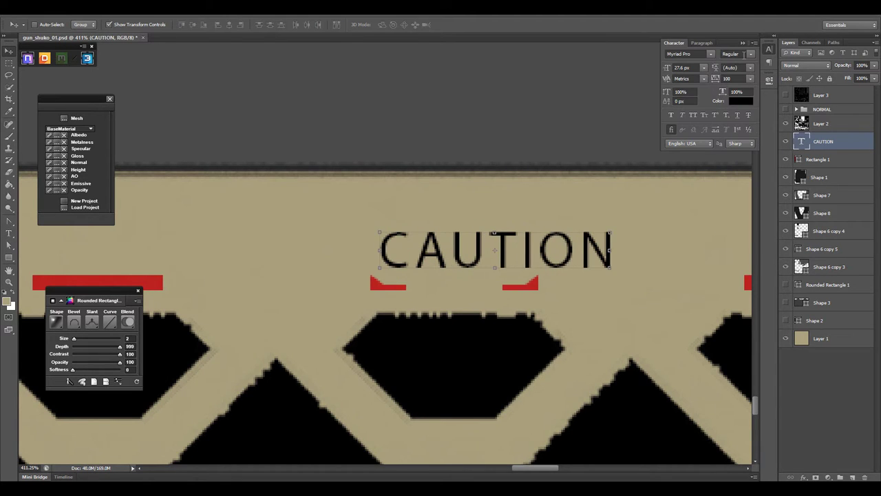
pyautogui.click(738, 54)
pyautogui.click(746, 106)
pyautogui.moveTo(580, 238); pyautogui.dragTo(544, 282)
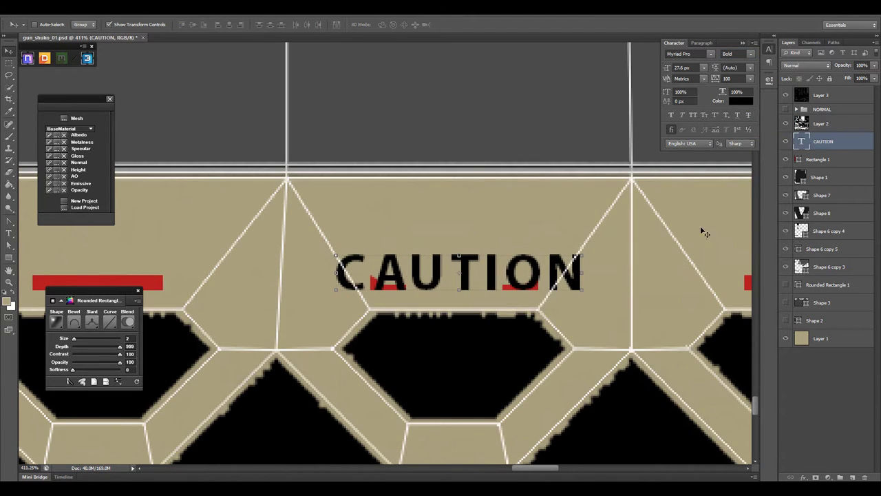
# - Set the CAUTION text to a dark colour
pyautogui.press('i')
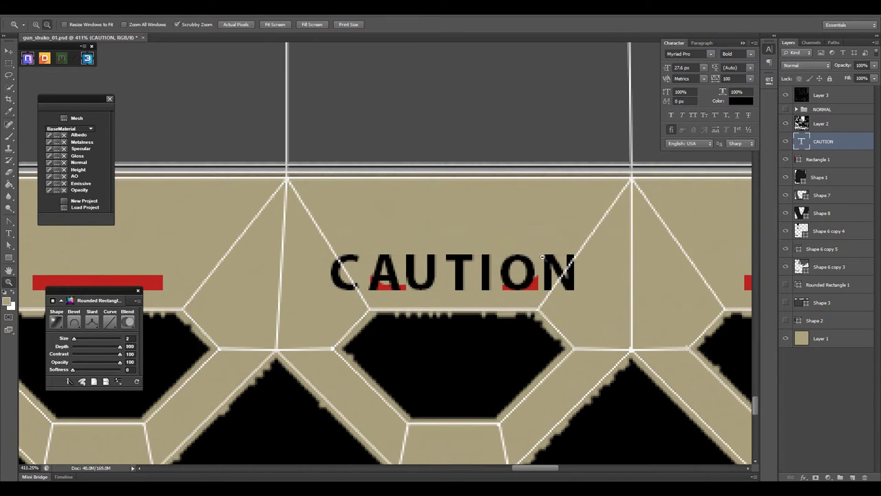
pyautogui.hotkey('ctrl', '1')
pyautogui.click(741, 101)
pyautogui.click(306, 271)
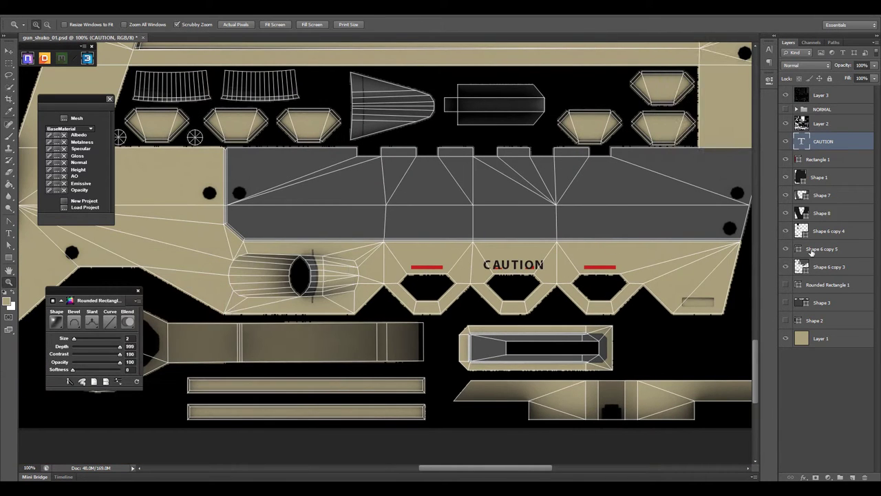
pyautogui.press('z')
pyautogui.scroll(2, 52, 138)
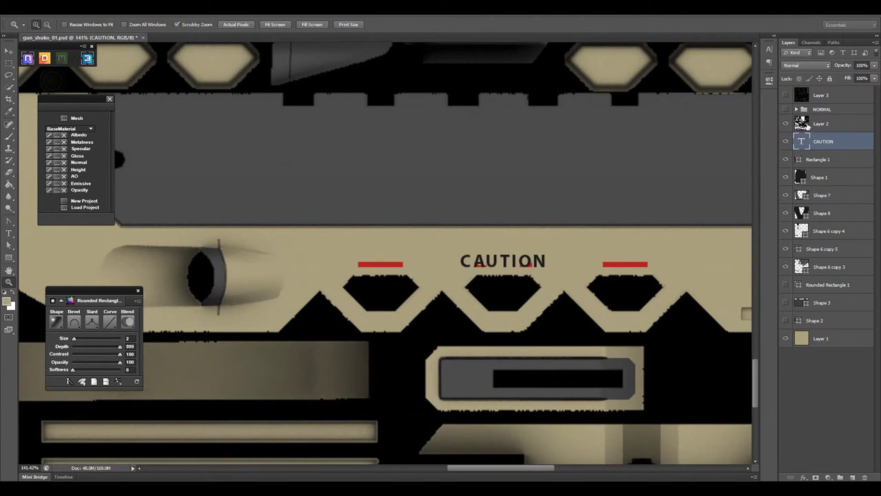
# - Mirror the right red bar end piece horizontally and nudge it right of CAUTION
pyautogui.click(768, 49)
pyautogui.click(818, 159)
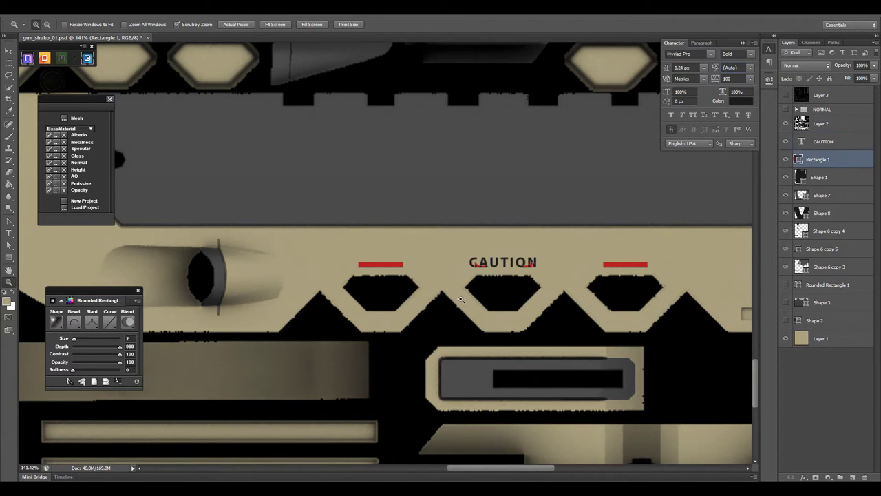
pyautogui.click(458, 283)
pyautogui.press('a')
pyautogui.hotkey('shift', 'Right')
pyautogui.hotkey('shift', 'Right')
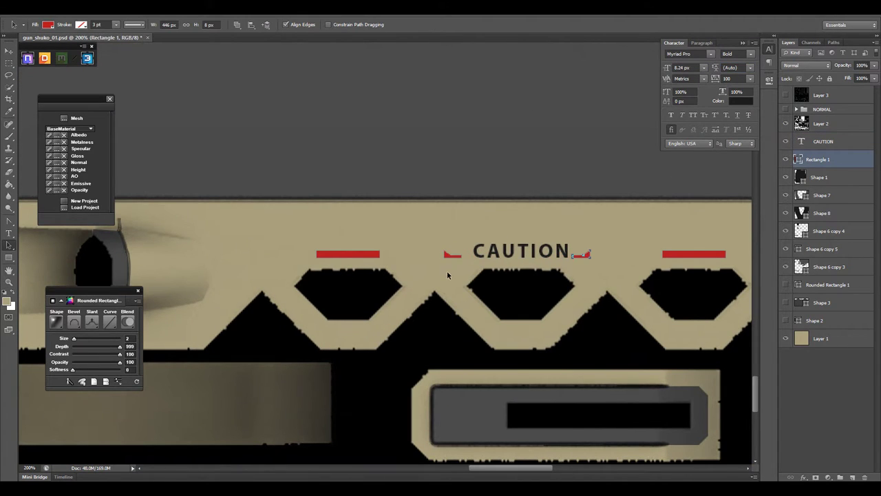
pyautogui.click(41, 6)
pyautogui.click(199, 290)
# - Reduce the CAUTION font size so it fits between the red bars
pyautogui.press('v')
pyautogui.scroll(1, 538, 272)
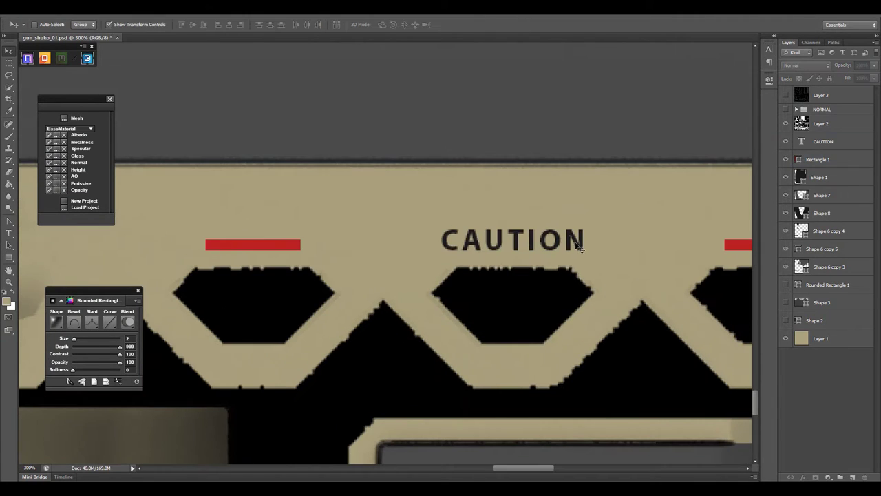
pyautogui.click(823, 141)
pyautogui.click(704, 68)
pyautogui.click(701, 164)
pyautogui.click(818, 159)
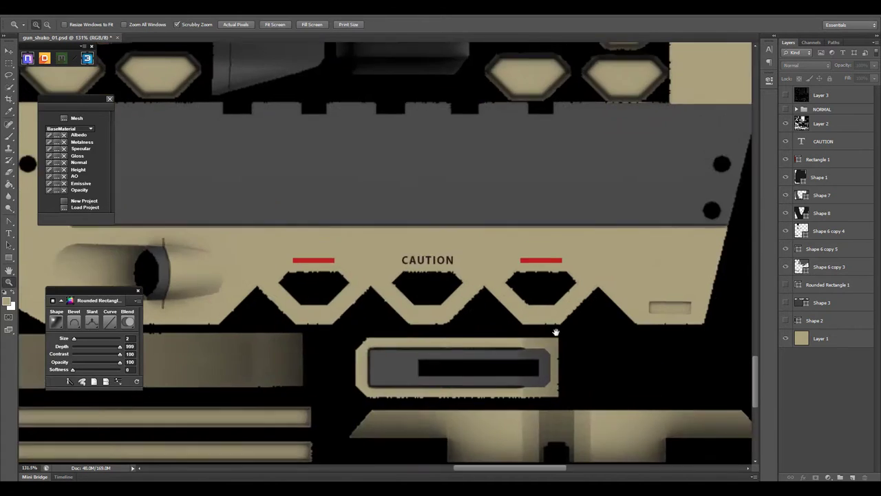
# - Pen-draw a plate shape over the CAUTION area and place its layer beneath Rectangle 1
pyautogui.press('p')
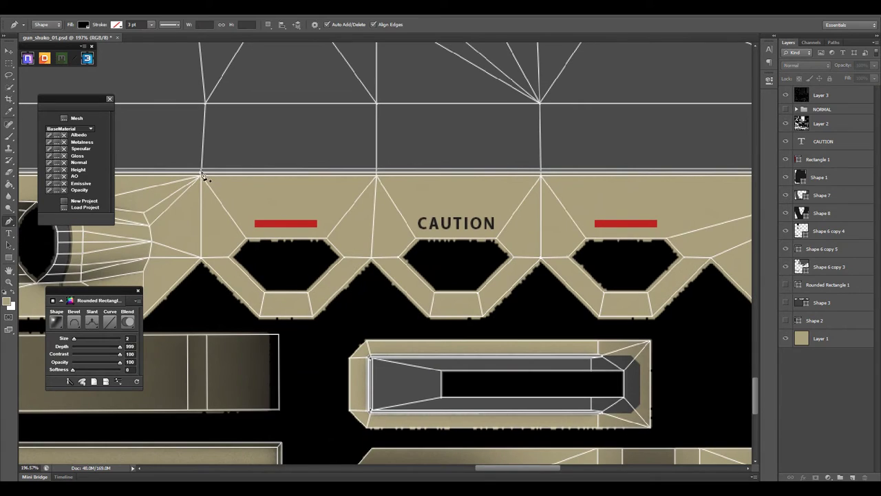
pyautogui.click(201, 175)
pyautogui.click(200, 266)
pyautogui.click(253, 324)
pyautogui.click(664, 325)
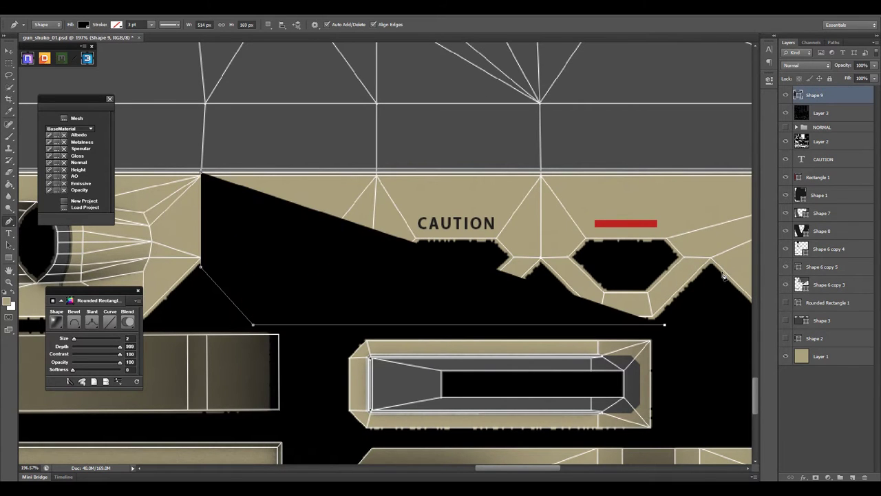
pyautogui.click(713, 270)
pyautogui.click(712, 174)
pyautogui.click(201, 176)
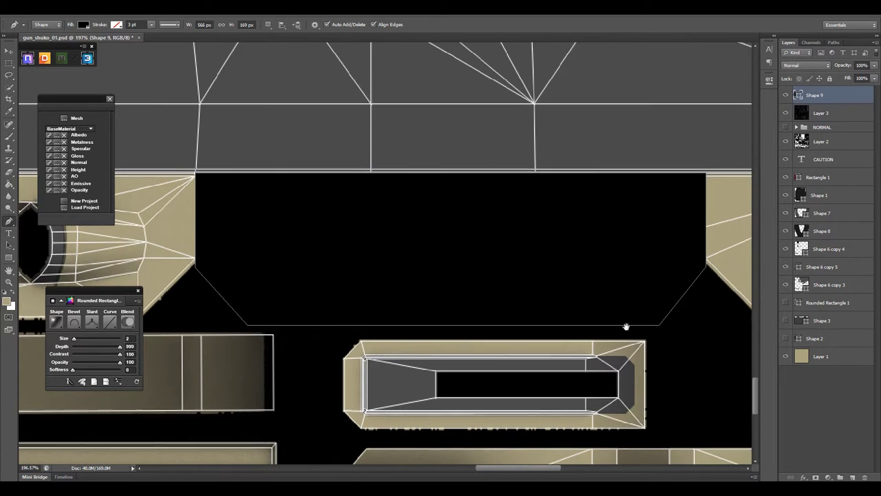
pyautogui.press('a')
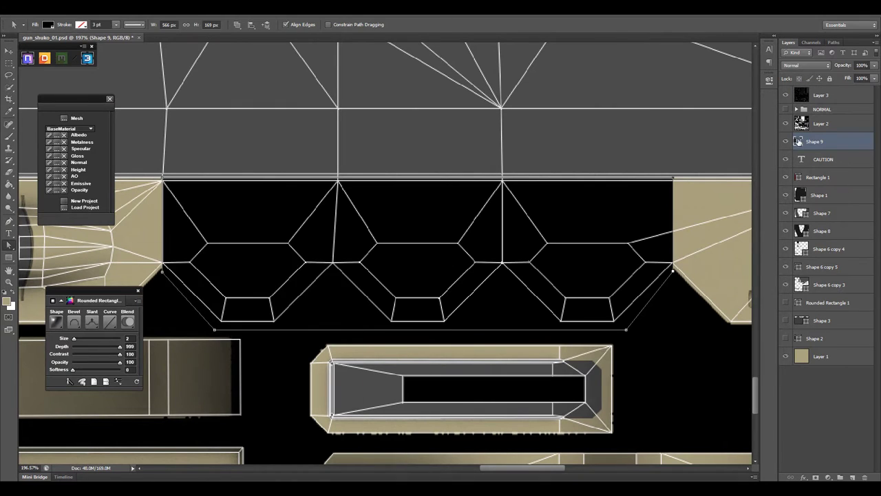
pyautogui.moveTo(814, 95); pyautogui.dragTo(819, 186)
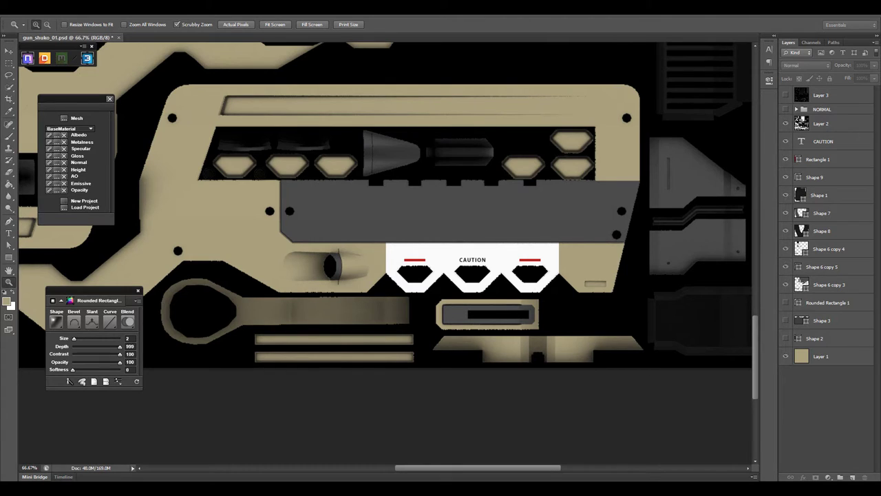
# - Nudge the plate's top edge slightly down, then view the whole texture
pyautogui.moveTo(503, 254); pyautogui.dragTo(541, 338)
pyautogui.press('a')
pyautogui.click(540, 339)
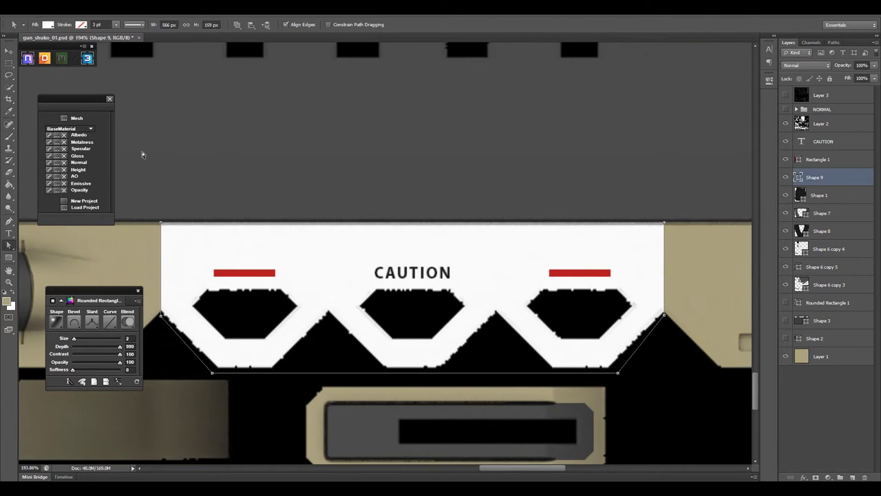
pyautogui.hotkey('shift', 'Down')
pyautogui.hotkey('shift', 'Down')
pyautogui.click(819, 410)
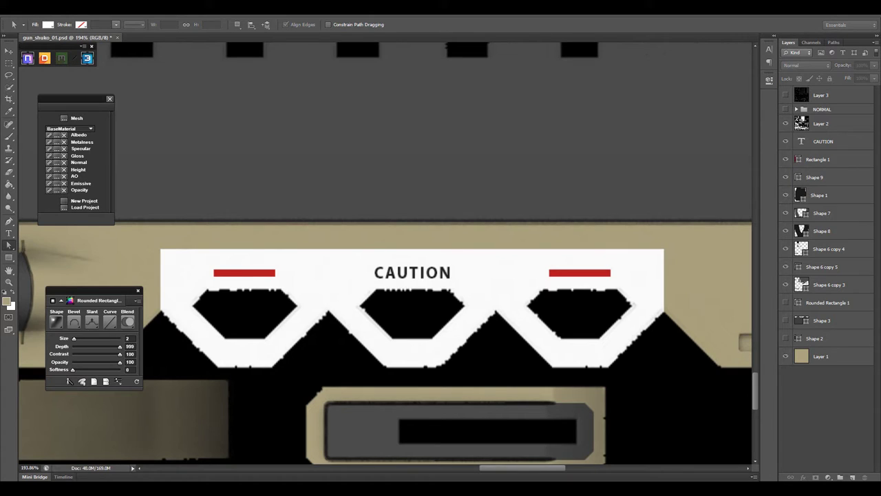
pyautogui.click(733, 175)
pyautogui.scroll(3, 713, 309)
pyautogui.scroll(2, 658, 271)
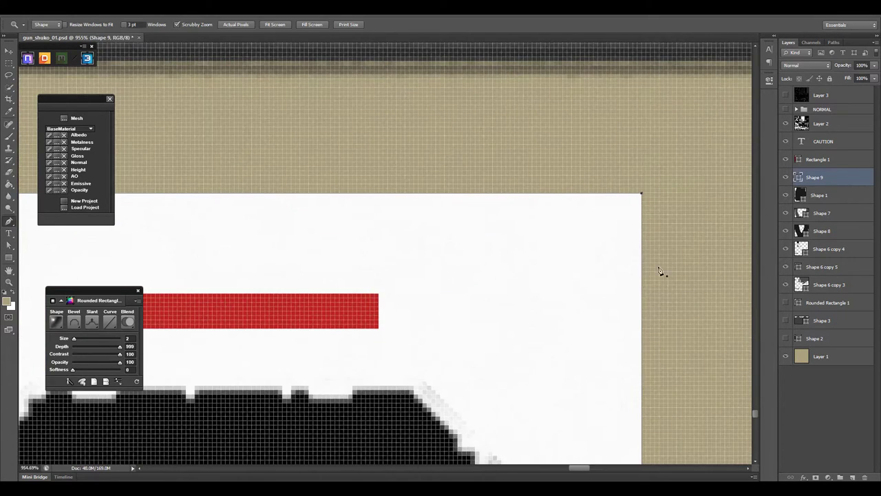
pyautogui.scroll(-4, 376, 301)
pyautogui.scroll(6, 491, 218)
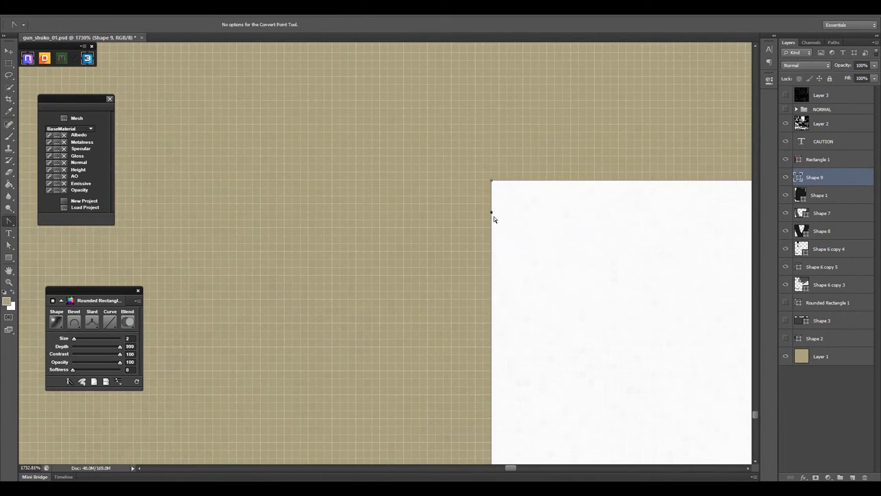
pyautogui.scroll(-5, 431, 185)
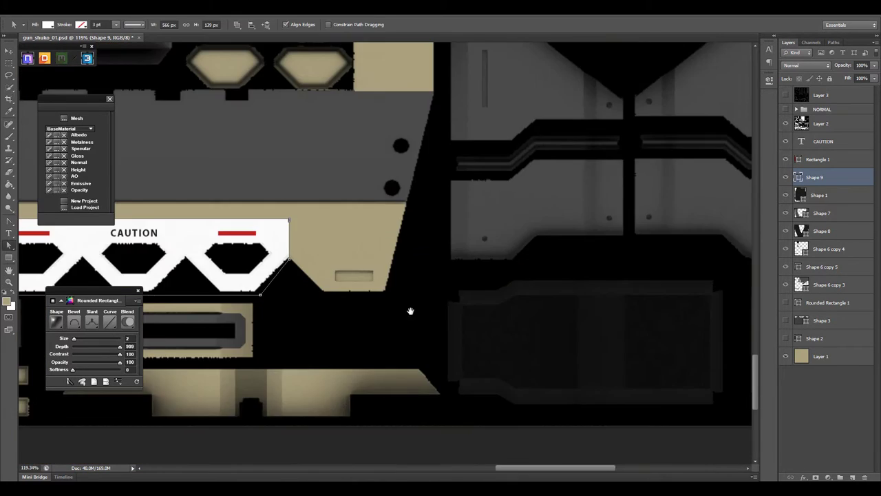
pyautogui.scroll(5, 550, 228)
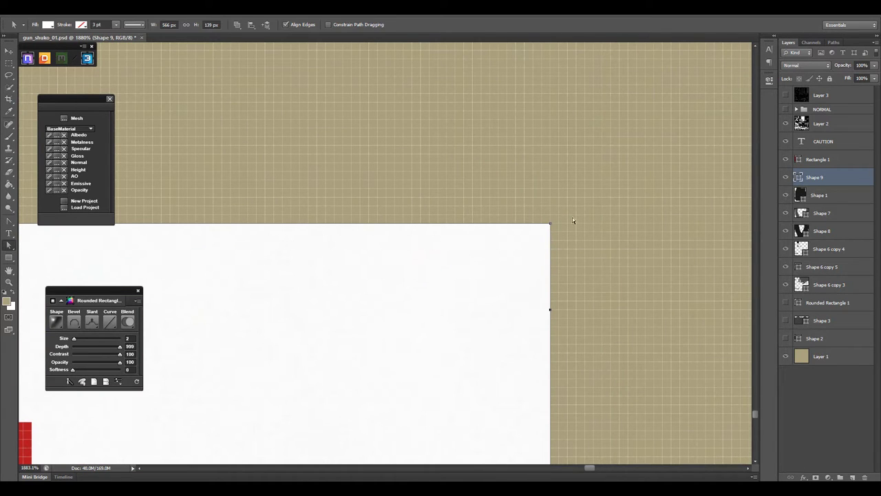
pyautogui.hotkey('ctrl', '0')
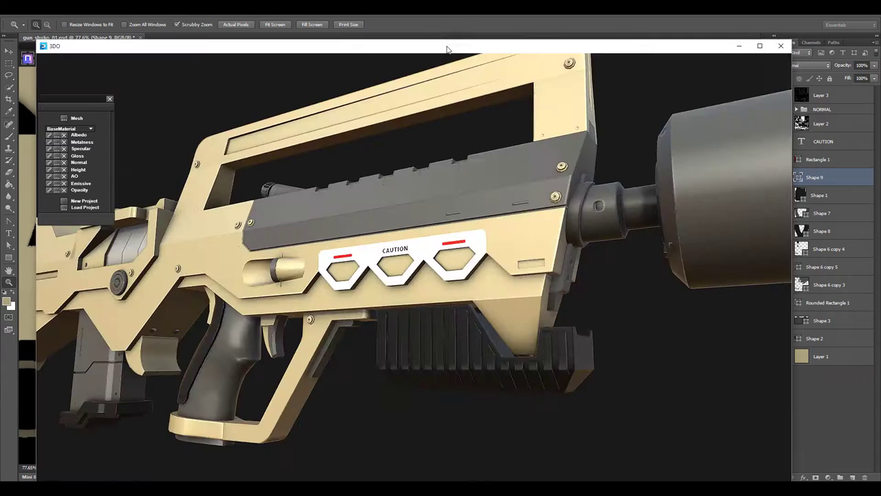
# - Select the hexagon cutout shapes on the CAUTION plate
pyautogui.scroll(5, 450, 236)
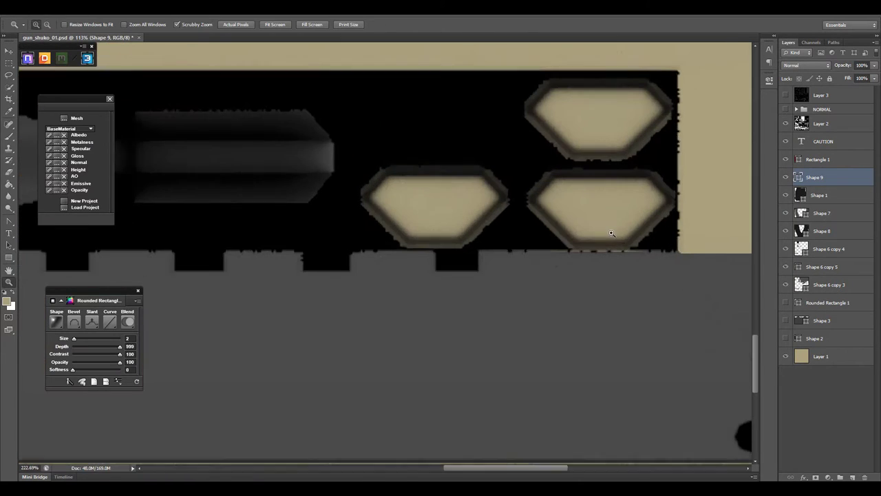
pyautogui.press('u')
pyautogui.press('a')
pyautogui.moveTo(683, 70); pyautogui.dragTo(344, 255)
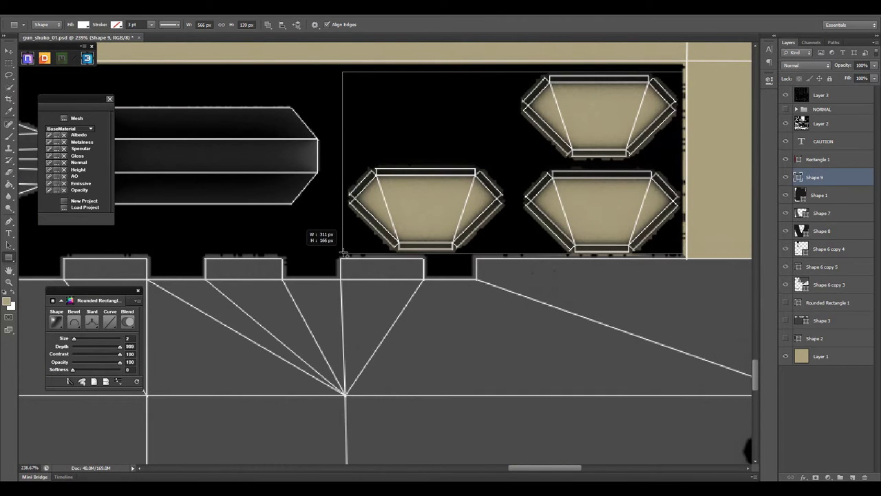
pyautogui.scroll(-3, 344, 255)
pyautogui.moveTo(596, 161); pyautogui.dragTo(340, 168)
pyautogui.scroll(4, 261, 152)
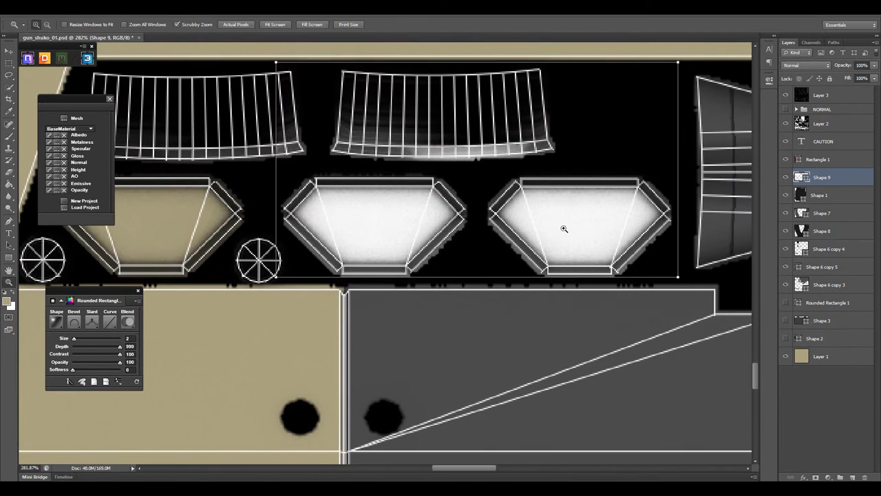
pyautogui.click(628, 182)
# - Preview the updated plate on the gun in 3DO and return to Photoshop
pyautogui.moveTo(374, 227); pyautogui.dragTo(592, 236)
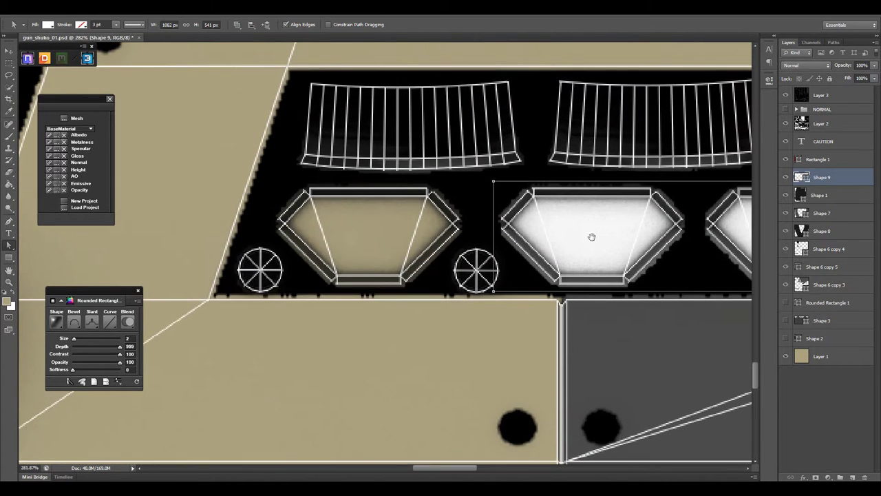
pyautogui.hotkey('ctrl', '0')
pyautogui.hotkey('alt', 'Tab')
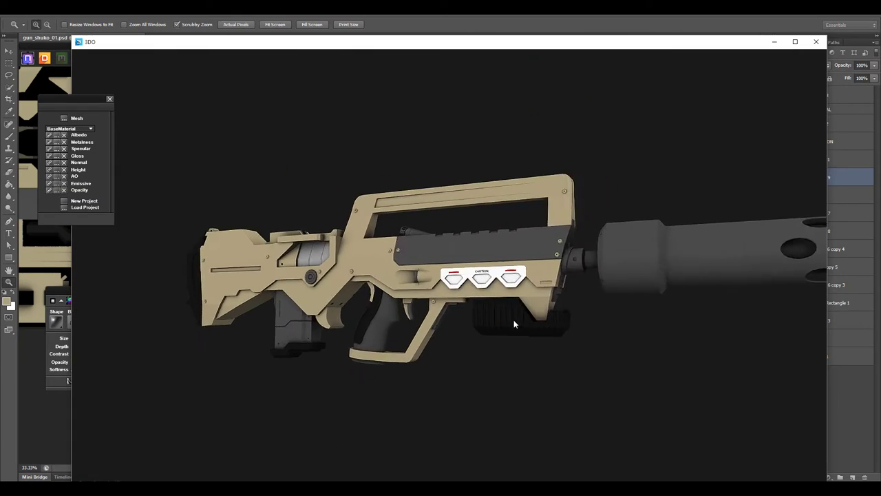
pyautogui.hotkey('alt', 'Tab')
# - Pen-draw a hexagon outline around the right plate opening
pyautogui.click(786, 96)
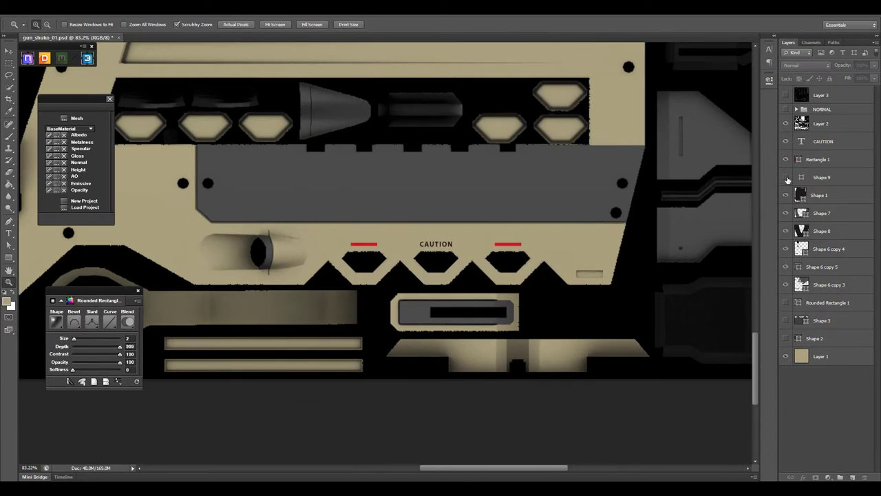
pyautogui.click(824, 177)
pyautogui.scroll(5, 513, 261)
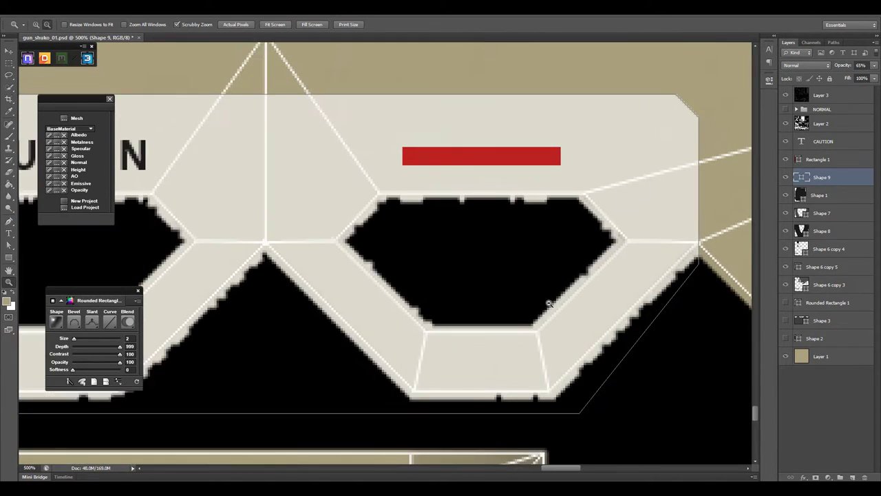
pyautogui.press('p')
pyautogui.click(385, 184)
pyautogui.click(339, 232)
pyautogui.click(431, 322)
pyautogui.click(543, 321)
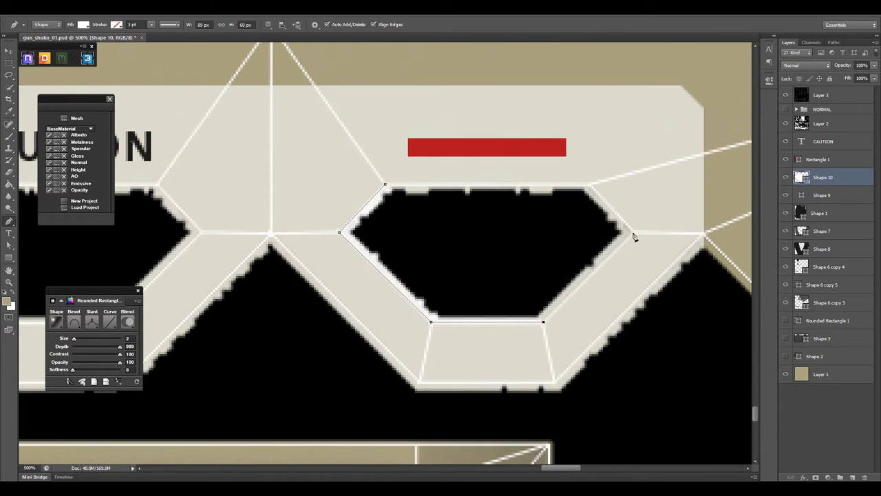
pyautogui.click(632, 232)
pyautogui.click(589, 184)
# - Push the hexagon's left corner and top edge outward and fill it dark grey
pyautogui.press('a')
pyautogui.click(339, 232)
pyautogui.hotkey('shift', 'Left')
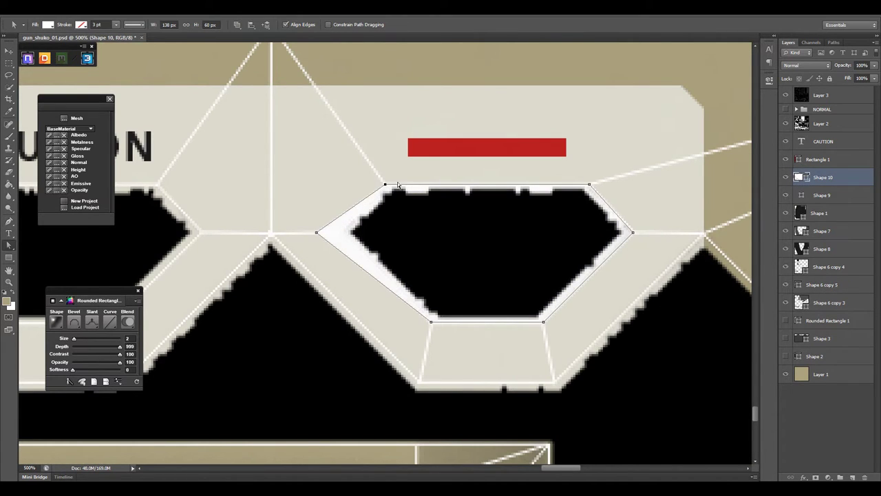
pyautogui.click(590, 188)
pyautogui.hotkey('shift', 'Up')
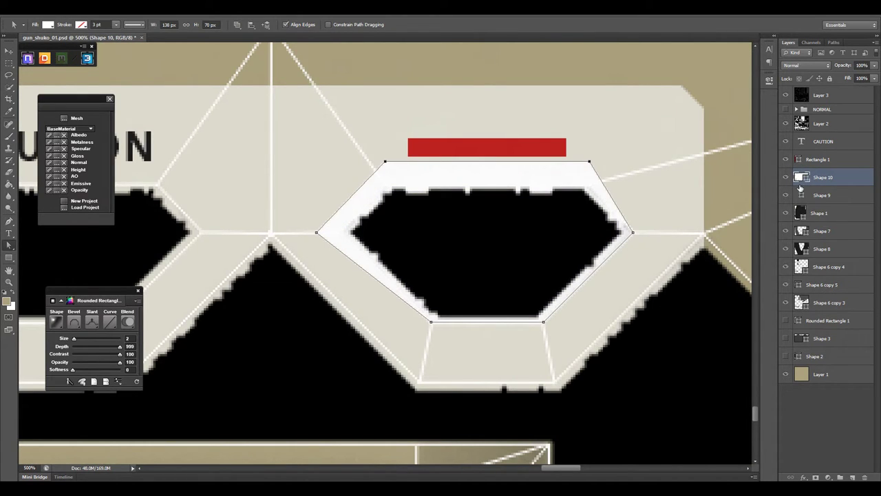
pyautogui.doubleClick(800, 178)
pyautogui.click(321, 266)
# - Nudge the hexagon's bottom, right side and top edge to fit the opening
pyautogui.click(561, 319)
pyautogui.hotkey('shift', 'Down')
pyautogui.click(651, 227)
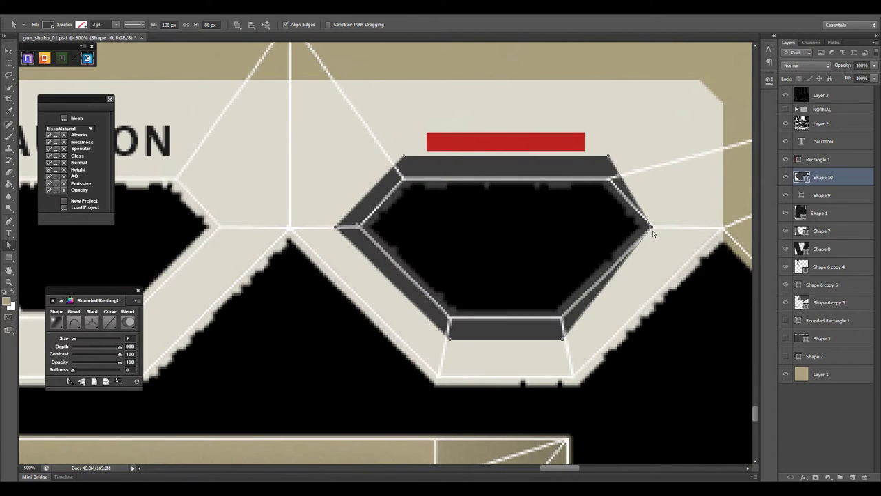
pyautogui.hotkey('shift', 'Right')
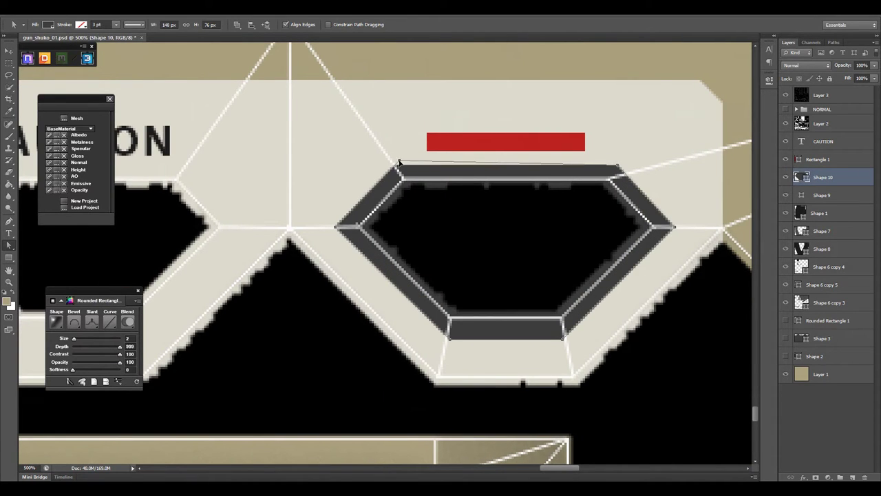
pyautogui.moveTo(618, 166); pyautogui.dragTo(613, 162)
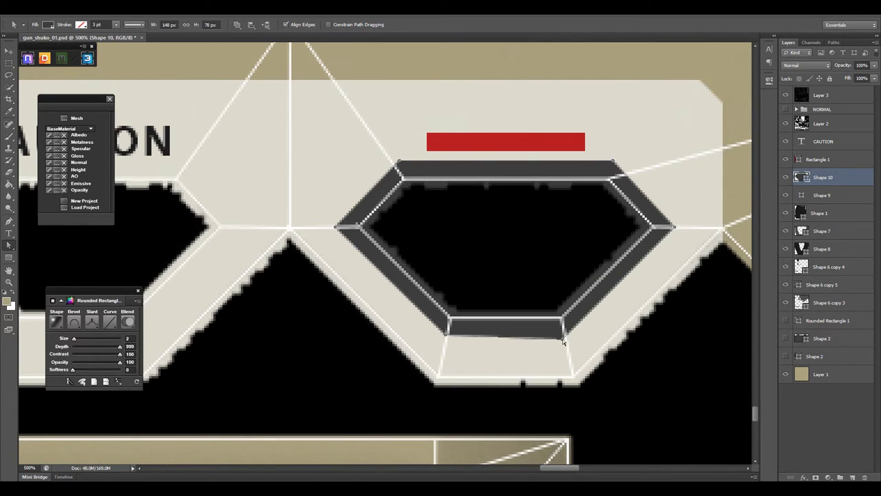
pyautogui.scroll(1, 571, 303)
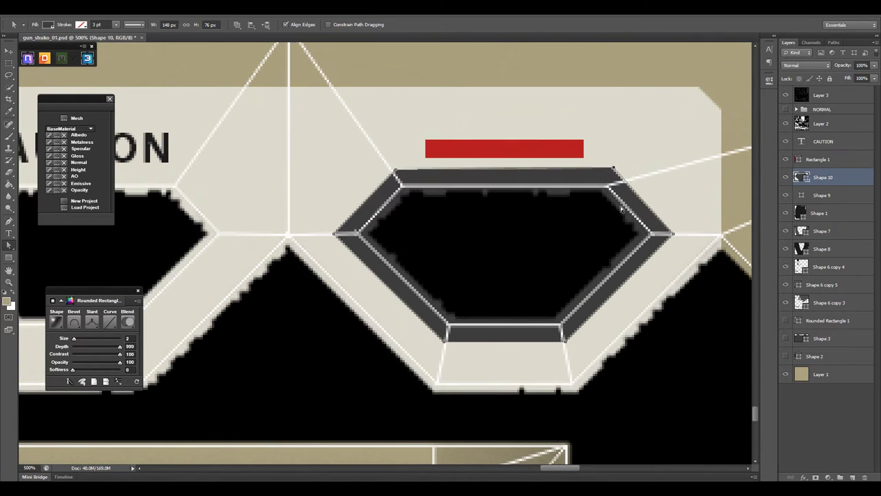
pyautogui.press('Down')
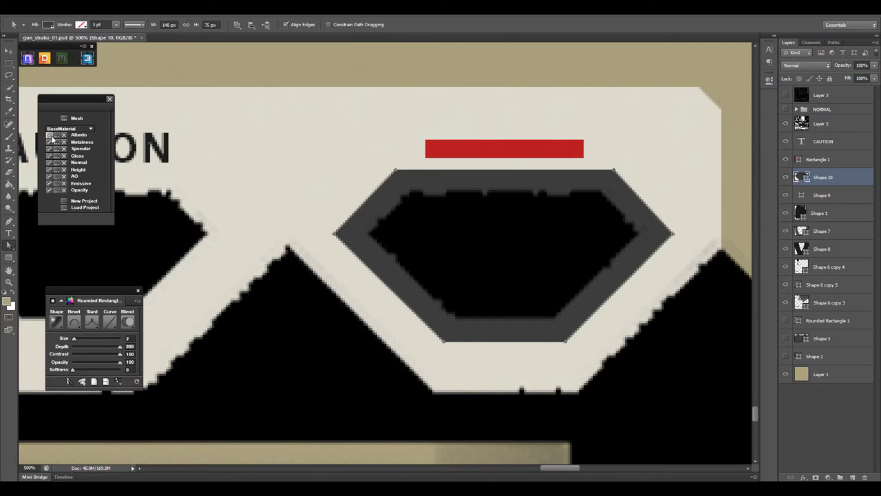
pyautogui.moveTo(556, 85); pyautogui.dragTo(720, 385)
pyautogui.press('Right')
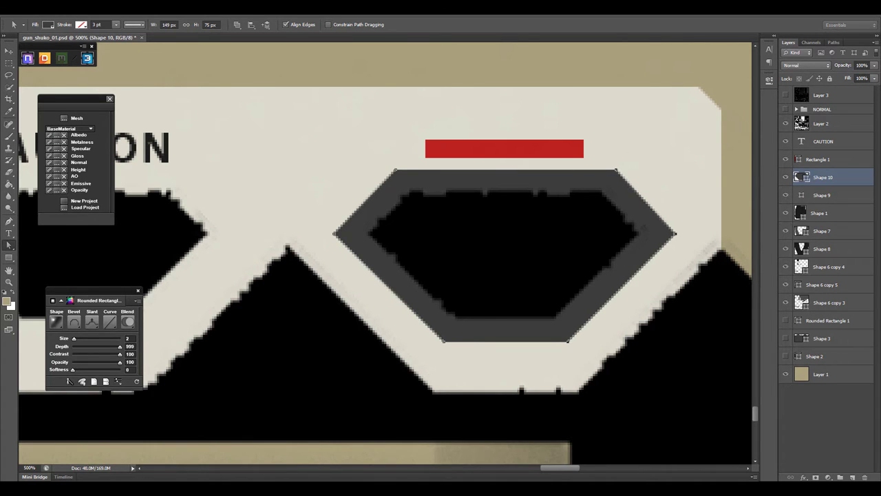
# - Duplicate the plate shape layer and merge the copy back into it
pyautogui.hotkey('ctrl', '1')
pyautogui.click(721, 192)
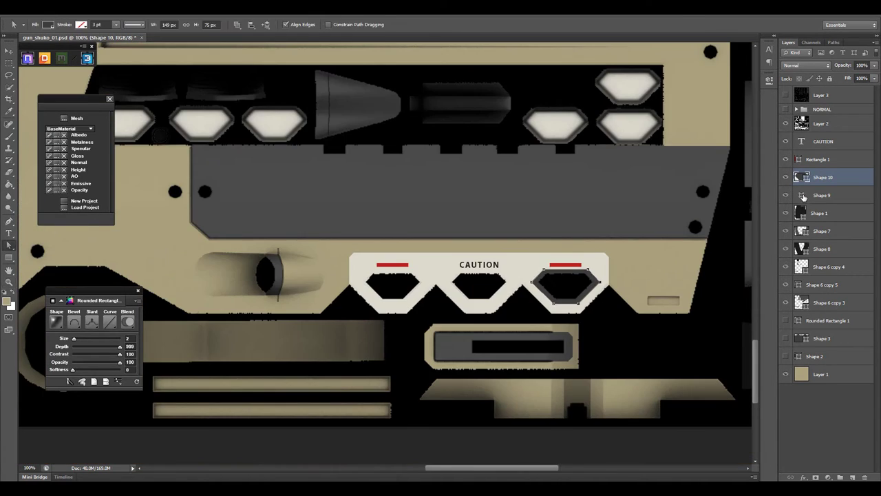
pyautogui.hotkey('ctrl', 'j')
pyautogui.press('Delete')
pyautogui.hotkey('ctrl', 'e')
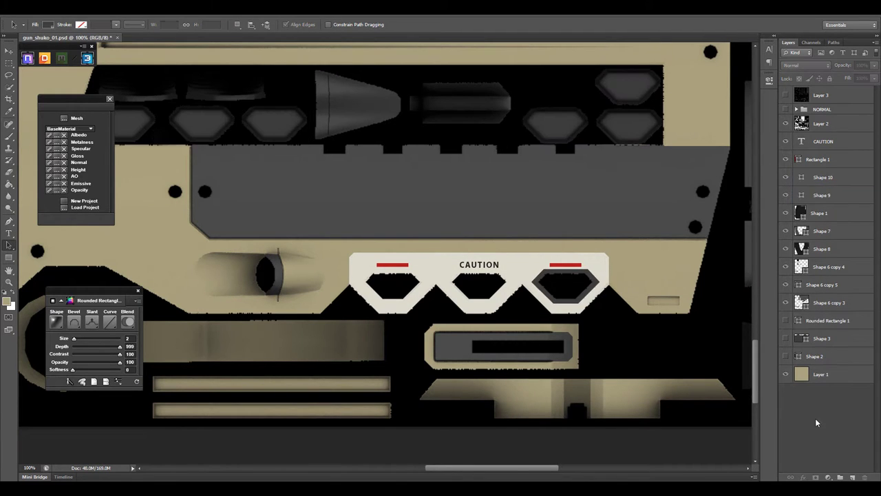
# - Raise the plate's opacity and move the dark rim onto the middle hexagon
pyautogui.moveTo(869, 79); pyautogui.dragTo(873, 80)
pyautogui.click(632, 322)
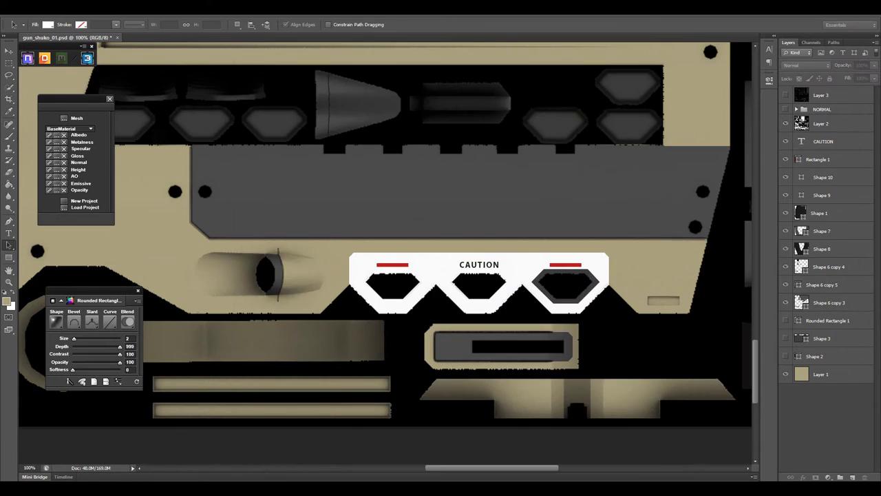
pyautogui.scroll(3, 577, 307)
pyautogui.scroll(2, 620, 302)
pyautogui.click(663, 295)
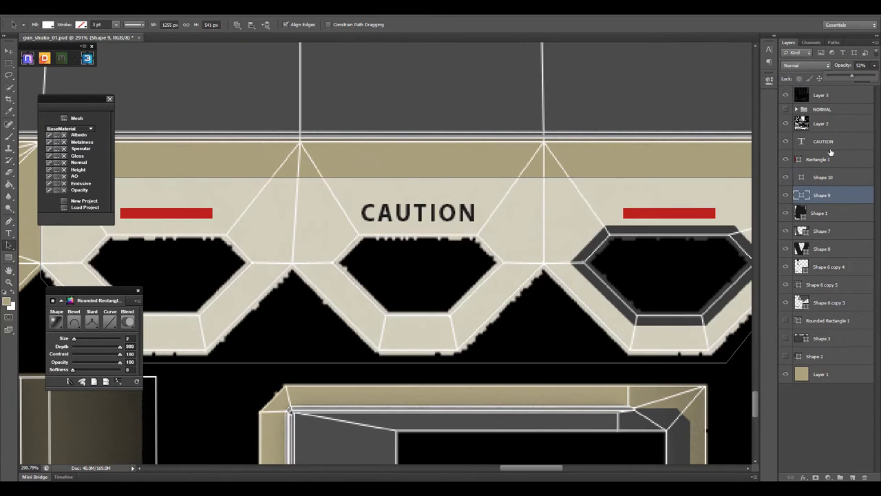
pyautogui.click(823, 177)
pyautogui.moveTo(694, 294)
pyautogui.mouseDown()
pyautogui.moveTo(443, 292)
pyautogui.moveTo(388, 278)
pyautogui.mouseUp()
# - Hide the wireframe overlay and close the 3DO preview to return to the texture
pyautogui.hscroll(-3, 443, 293)
pyautogui.click(786, 95)
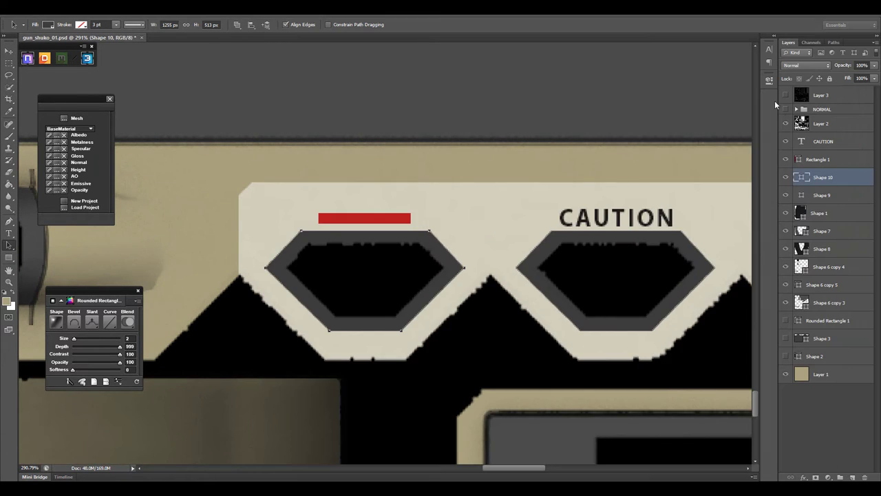
pyautogui.click(48, 138)
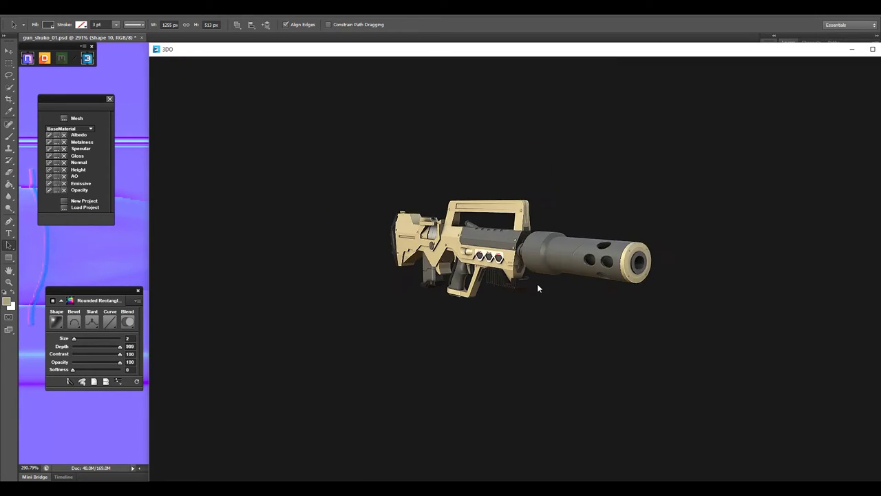
pyautogui.scroll(5, 537, 283)
pyautogui.scroll(2, 632, 296)
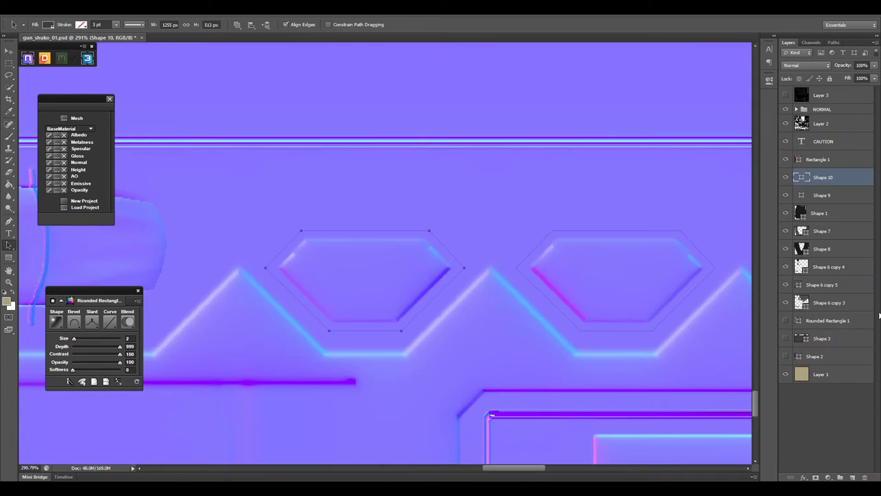
# - Hide NORMAL, fill the plate light grey, then duplicate the hexagon shape and hide the original
pyautogui.click(786, 110)
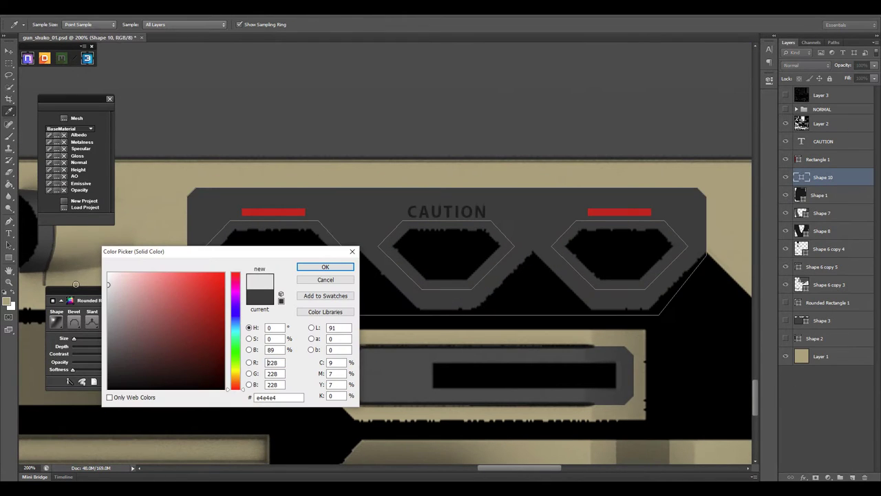
pyautogui.press('Return')
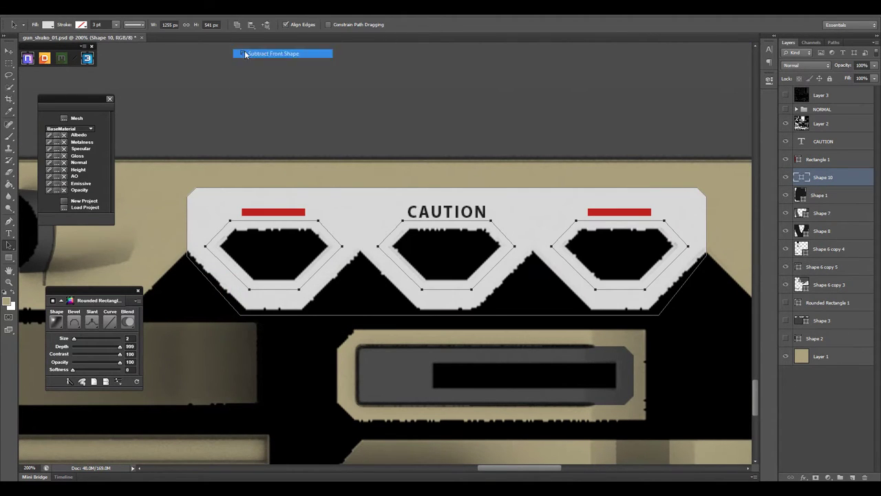
pyautogui.hotkey('ctrl', '-')
pyautogui.click(663, 128)
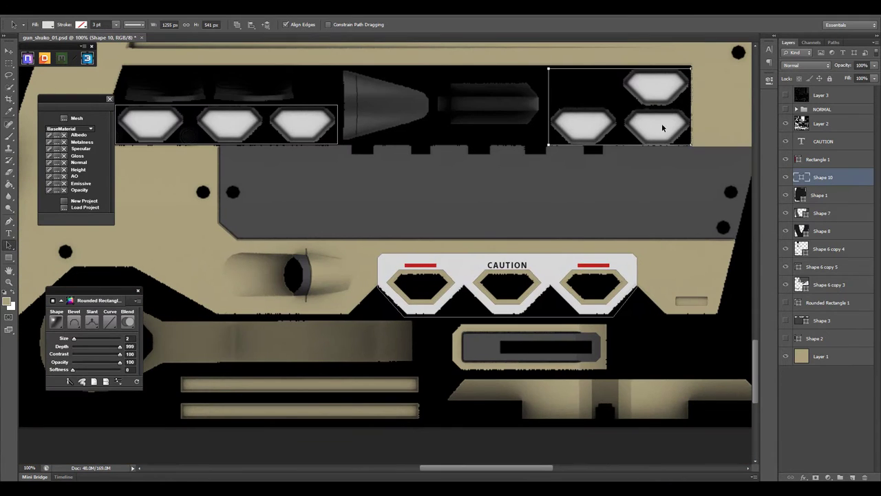
pyautogui.hotkey('ctrl', 'j')
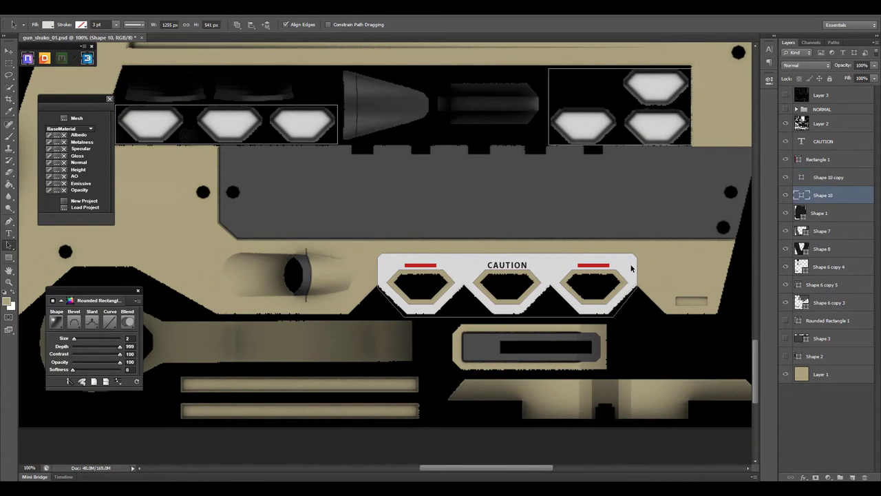
pyautogui.click(785, 195)
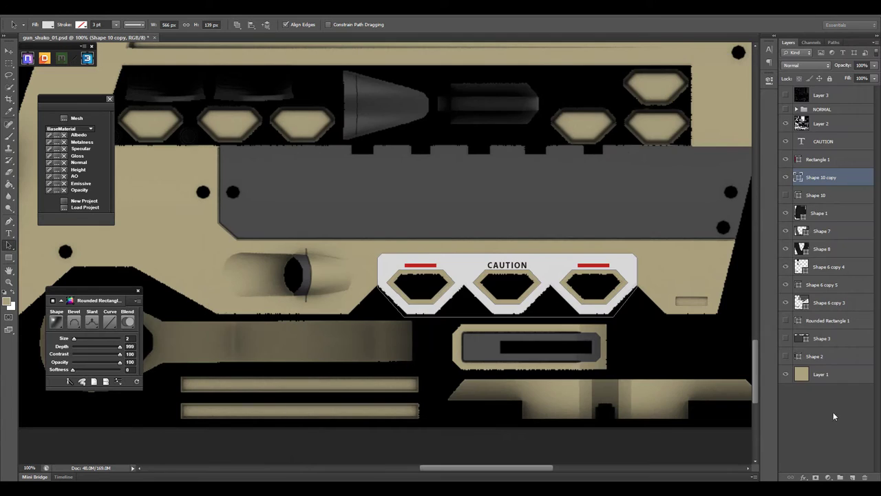
# - Recolour the Shape 10 hexagon rims grey through its fill swatch
pyautogui.doubleClick(799, 178)
pyautogui.click(325, 266)
pyautogui.doubleClick(798, 196)
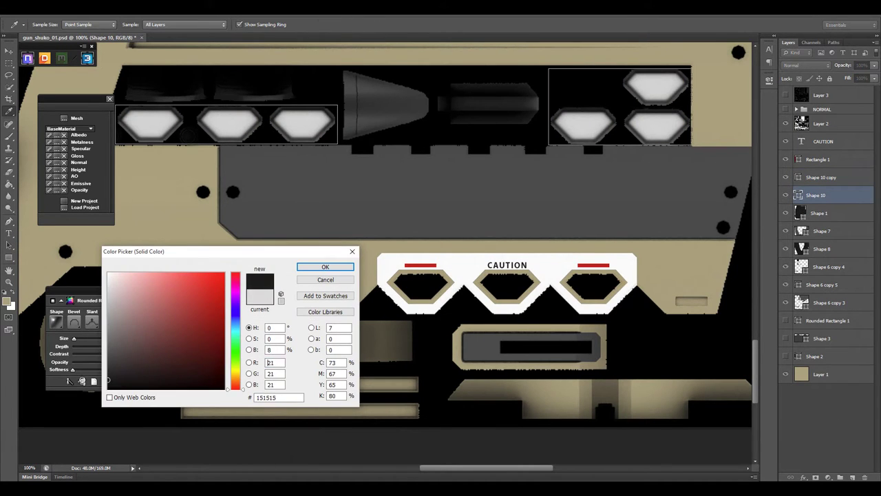
pyautogui.press('Return')
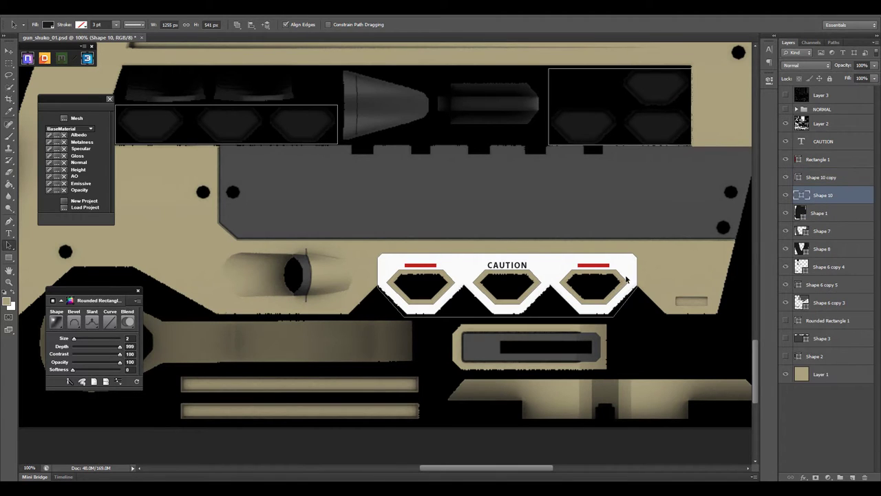
pyautogui.click(381, 261)
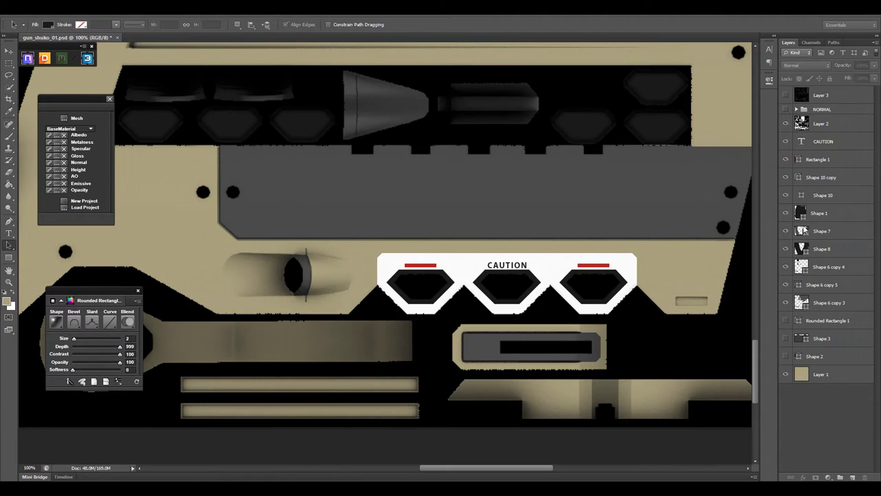
pyautogui.doubleClick(801, 195)
pyautogui.press('Return')
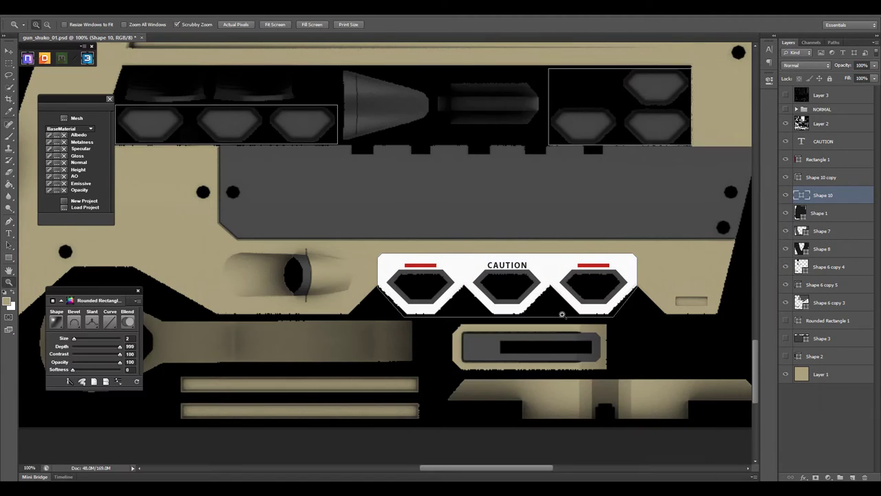
# - Select the CAUTION text layer and try Arial Bold as its font
pyautogui.click(562, 314)
pyautogui.press('v')
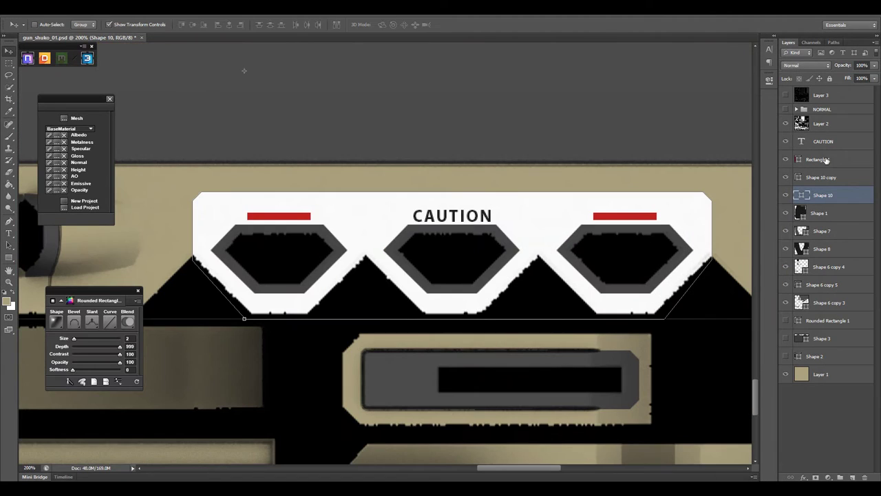
pyautogui.click(823, 141)
pyautogui.click(769, 50)
pyautogui.click(711, 55)
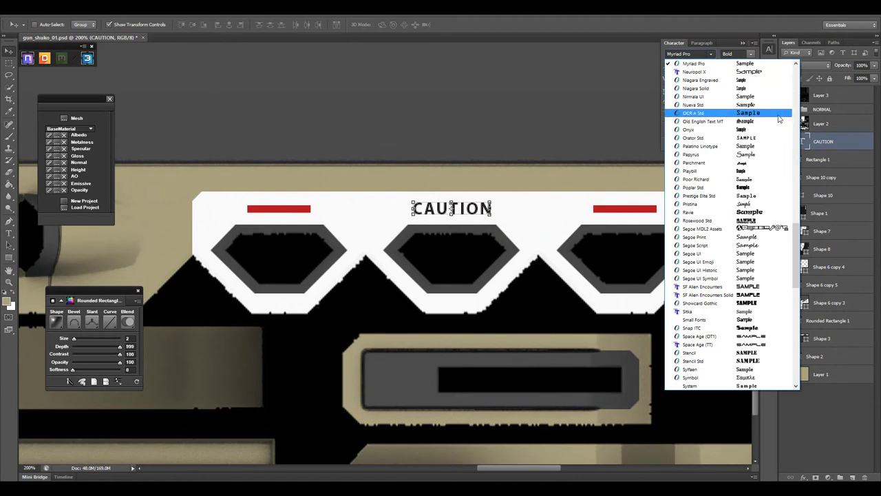
pyautogui.click(775, 260)
pyautogui.scroll(2, 702, 54)
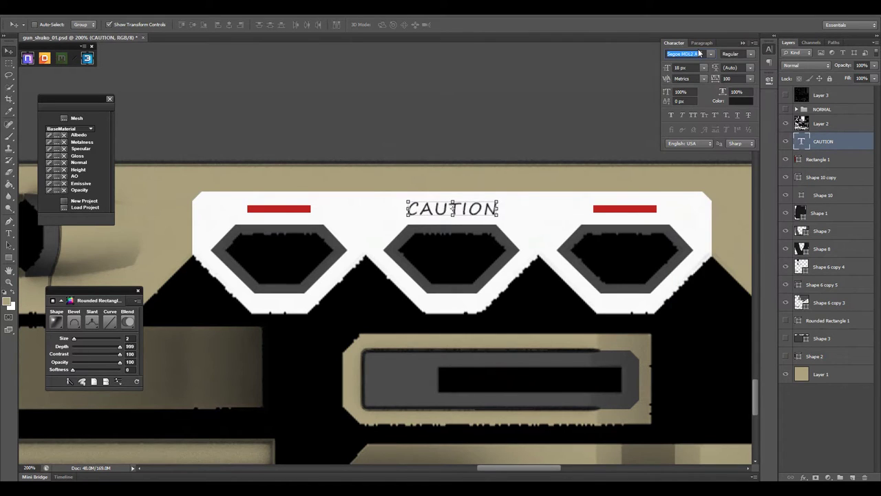
pyautogui.scroll(3, 702, 54)
pyautogui.scroll(3, 703, 54)
pyautogui.click(710, 54)
pyautogui.press('Escape')
pyautogui.write('Arial')
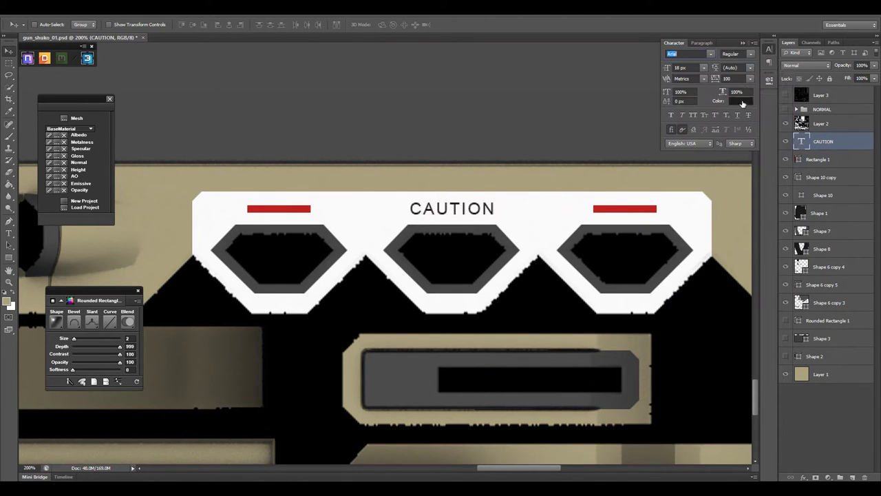
# - Set the CAUTION text colour to dark grey #454545
pyautogui.click(770, 53)
pyautogui.hotkey('alt', '[')
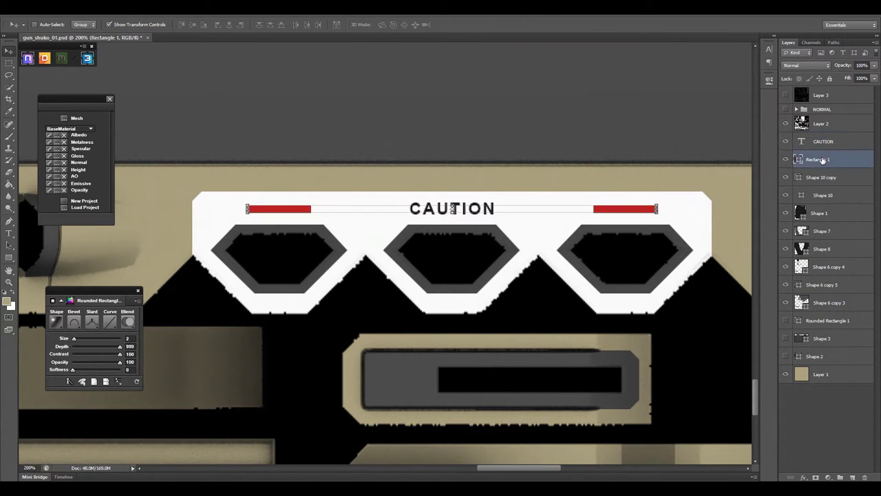
pyautogui.press('a')
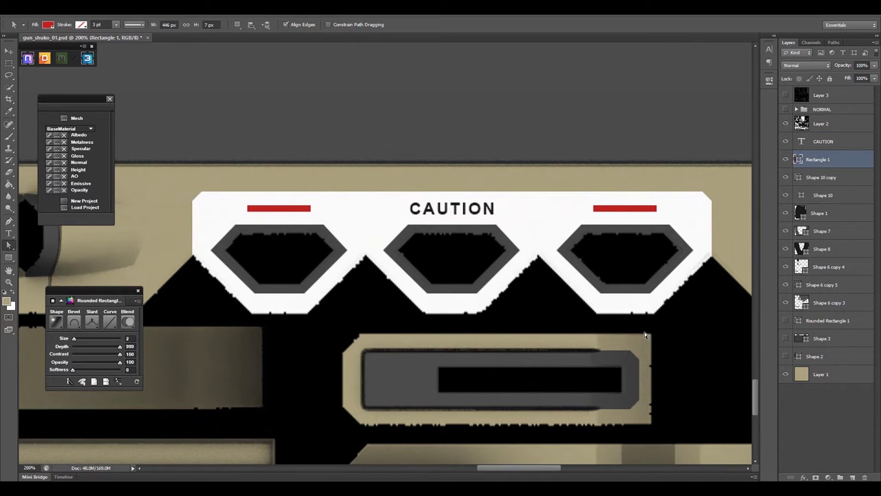
pyautogui.click(819, 141)
pyautogui.click(769, 49)
pyautogui.click(731, 100)
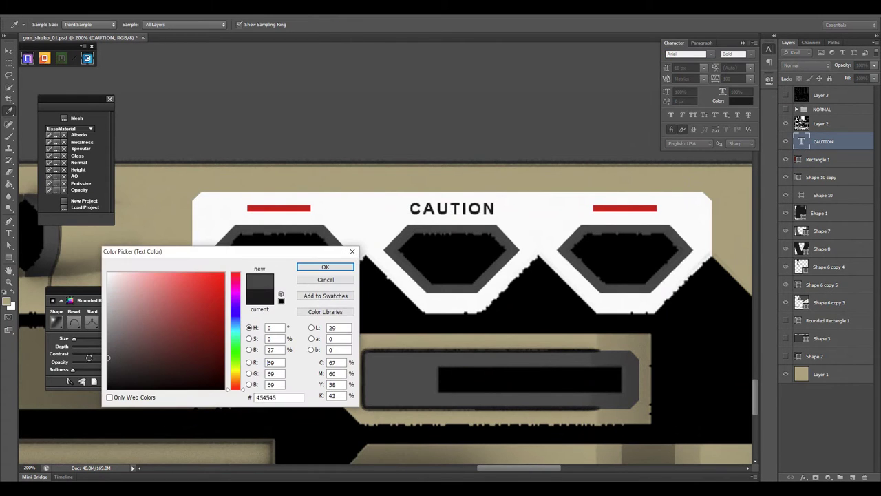
pyautogui.press('Return')
# - Change the CAUTION font to Berlin Sans FB
pyautogui.hotkey('ctrl', '-')
pyautogui.hotkey('ctrl', '-')
pyautogui.hotkey('ctrl', '-')
pyautogui.hotkey('ctrl', '-')
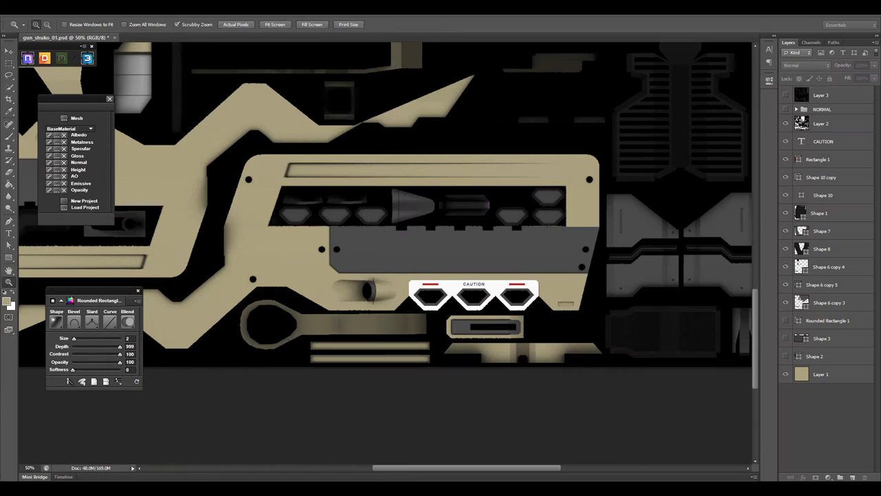
pyautogui.scroll(10, 530, 340)
pyautogui.click(819, 159)
pyautogui.keyDown('ctrl'); pyautogui.click(824, 141); pyautogui.keyUp('ctrl')
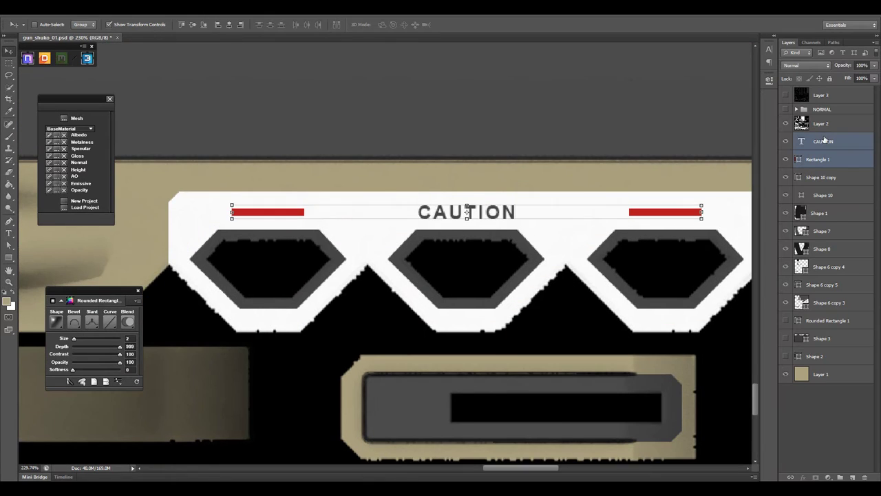
pyautogui.click(769, 49)
pyautogui.click(698, 54)
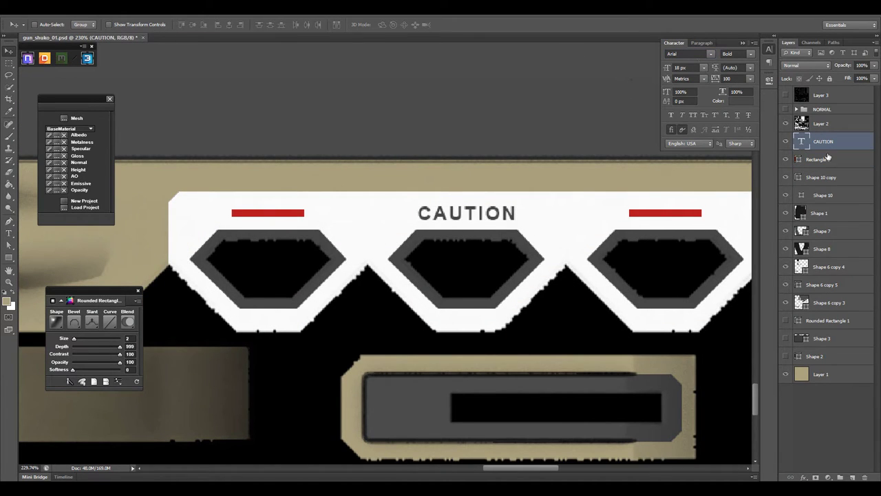
pyautogui.write('Berlin Sans FB')
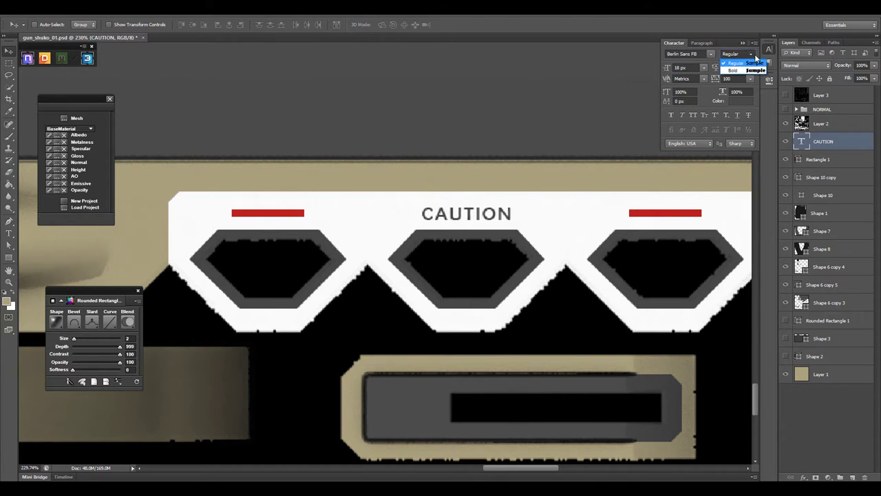
pyautogui.press('Return')
# - Inspect the restyled CAUTION plate on the gun in the 3DO preview
pyautogui.scroll(-10, 527, 262)
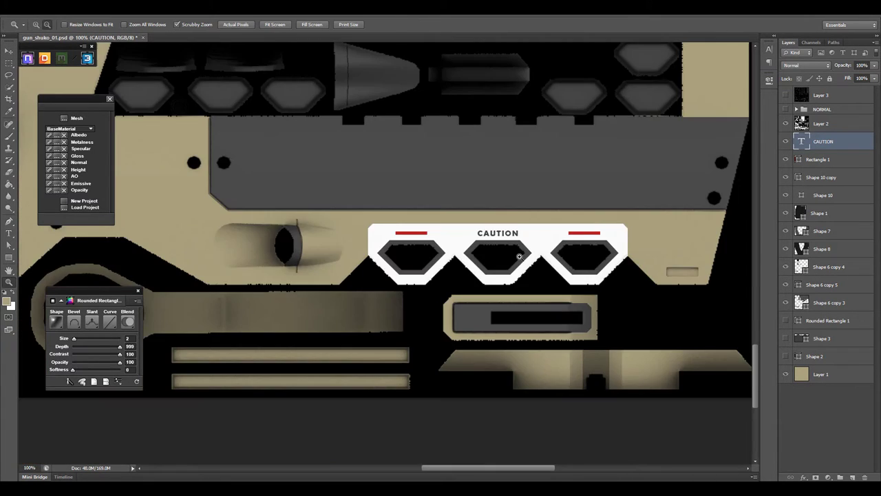
pyautogui.scroll(10, 527, 262)
pyautogui.click(819, 159)
pyautogui.click(127, 26)
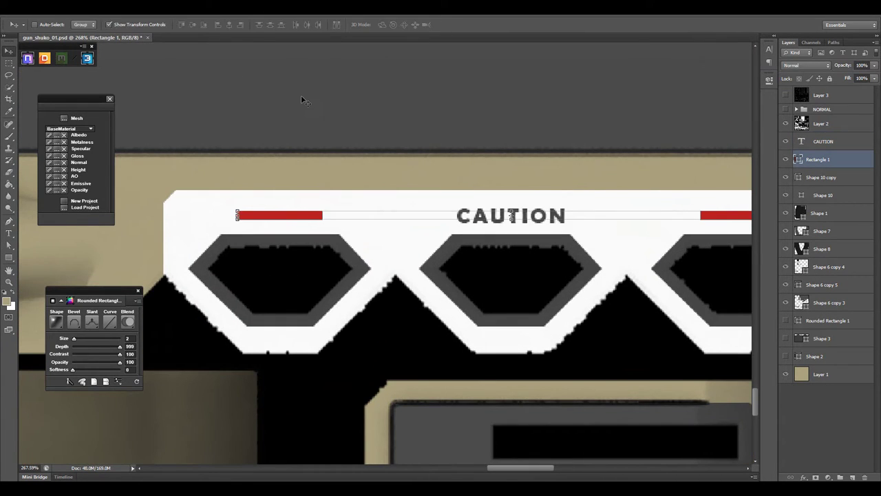
pyautogui.moveTo(449, 152); pyautogui.dragTo(416, 146)
pyautogui.press('z')
pyautogui.moveTo(720, 192); pyautogui.dragTo(420, 301)
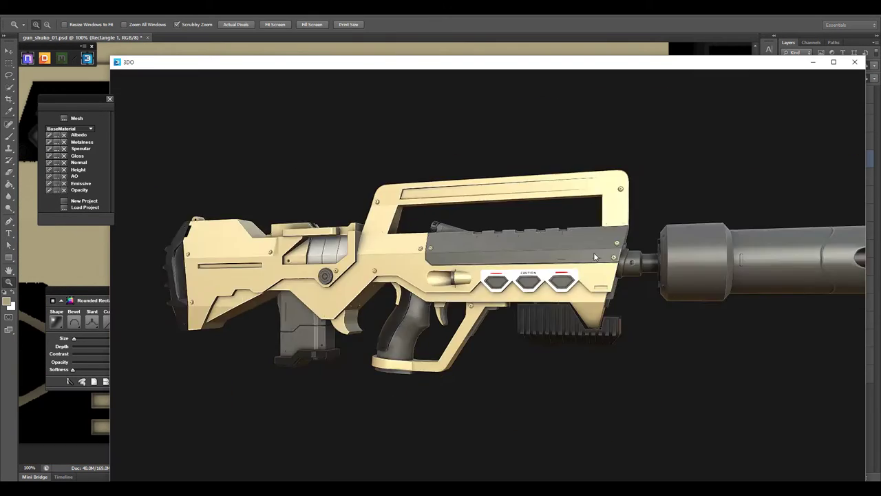
pyautogui.scroll(-3, 704, 253)
pyautogui.moveTo(703, 254); pyautogui.dragTo(684, 240)
pyautogui.scroll(5, 684, 240)
pyautogui.scroll(-2, 564, 329)
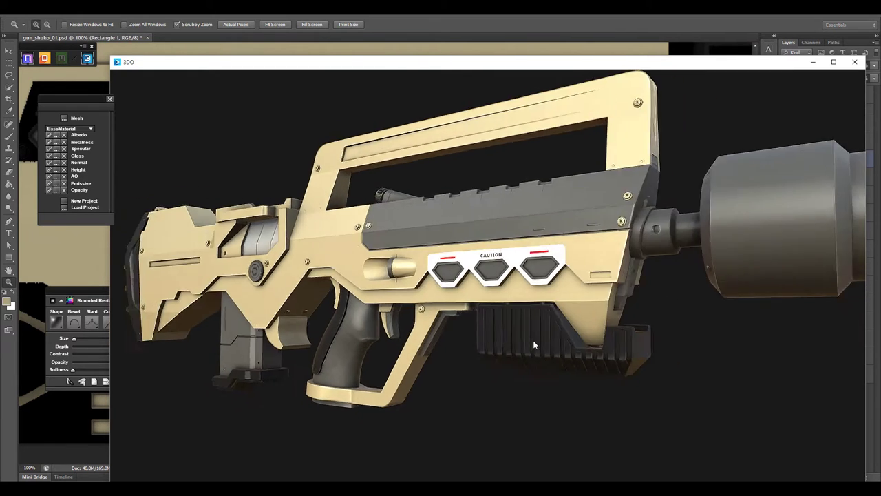
pyautogui.scroll(-3, 533, 340)
pyautogui.click(671, 46)
# - Draw a thin dark blue vertical bar and duplicate it into a row of vent stripes
pyautogui.click(786, 108)
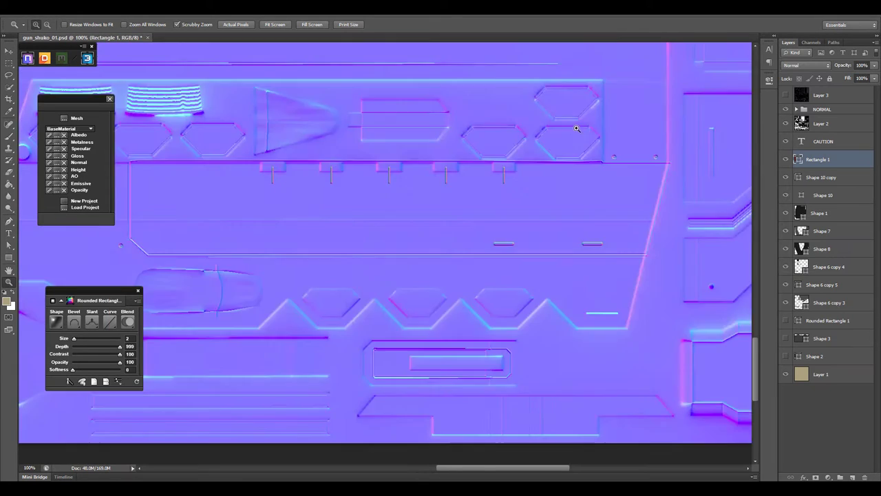
pyautogui.moveTo(513, 86); pyautogui.dragTo(620, 83)
pyautogui.press('u')
pyautogui.moveTo(514, 80); pyautogui.dragTo(523, 243)
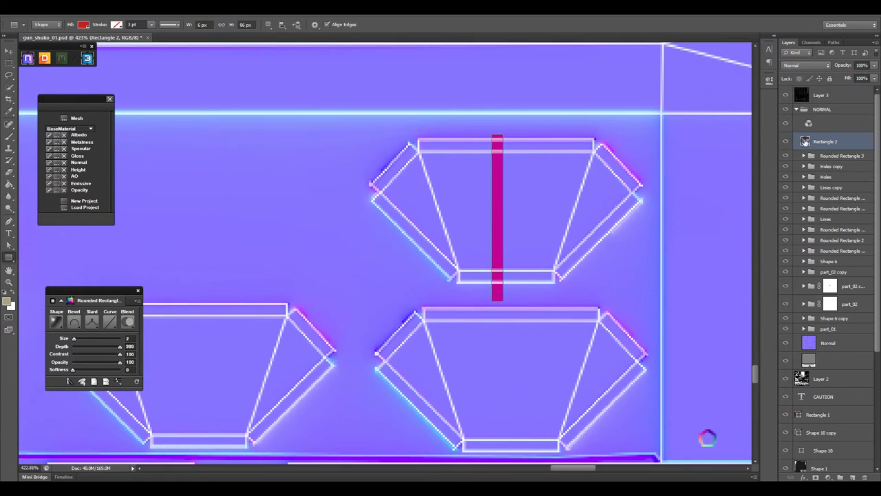
pyautogui.doubleClick(805, 141)
pyautogui.click(313, 271)
pyautogui.press('a')
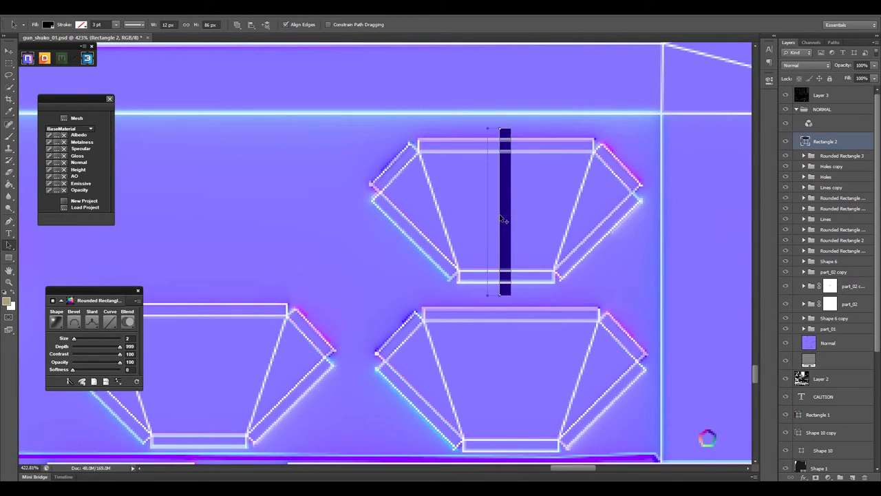
pyautogui.hotkey('alt', 'shift', 'Left')
pyautogui.hotkey('alt', 'shift', 'Left')
pyautogui.hotkey('alt', 'shift', 'Left')
pyautogui.hotkey('alt', 'shift', 'Left')
pyautogui.hotkey('alt', 'shift', 'Left')
pyautogui.hotkey('alt', 'shift', 'Right')
pyautogui.hotkey('alt', 'shift', 'Right')
pyautogui.hotkey('alt', 'shift', 'Right')
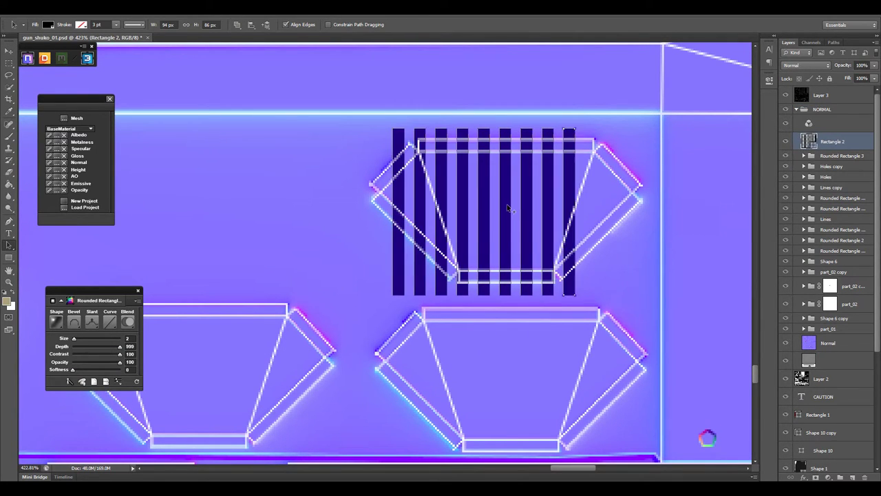
pyautogui.hotkey('alt', 'shift', 'Right')
pyautogui.hotkey('alt', 'shift', 'Right')
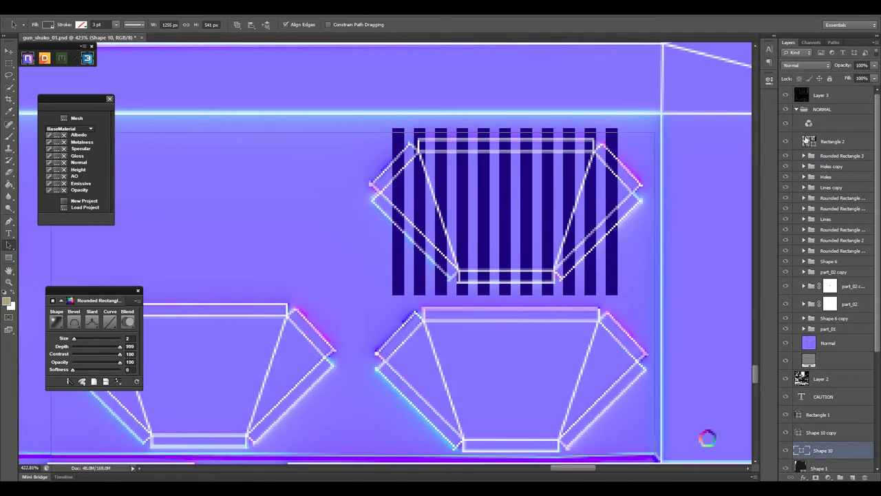
# - Bevel the stripes with NDO size 4 and new Slant and Bevel profiles
pyautogui.press('v')
pyautogui.click(786, 95)
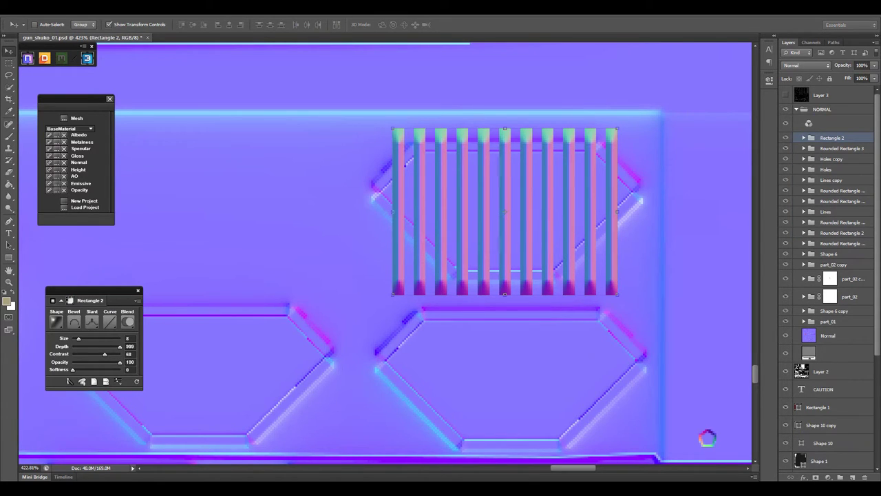
pyautogui.write('2')
pyautogui.press('Return')
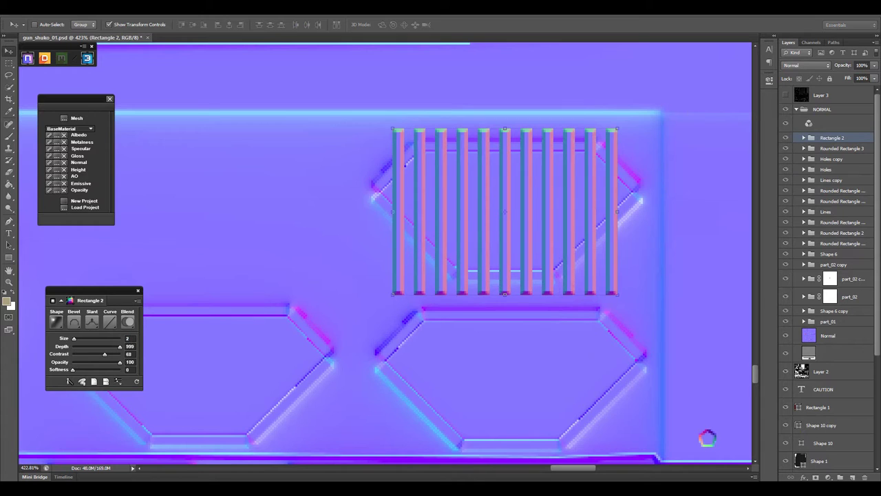
pyautogui.click(91, 321)
pyautogui.click(111, 345)
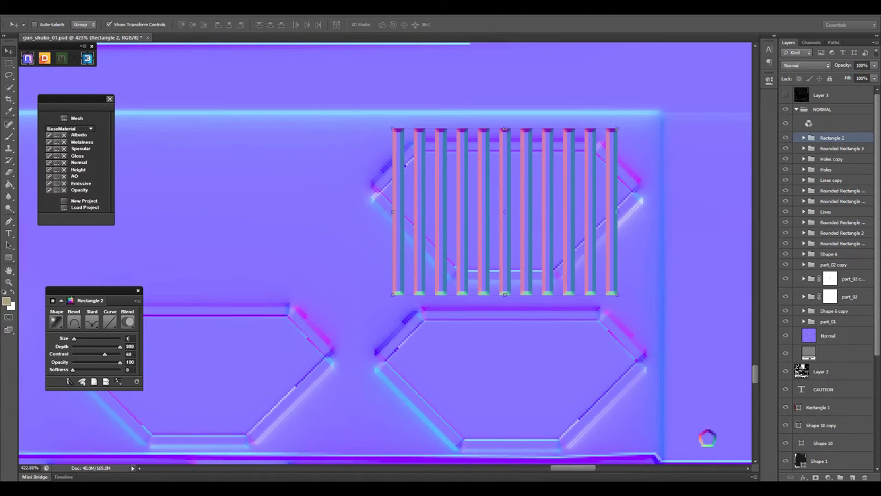
pyautogui.click(75, 325)
pyautogui.click(122, 358)
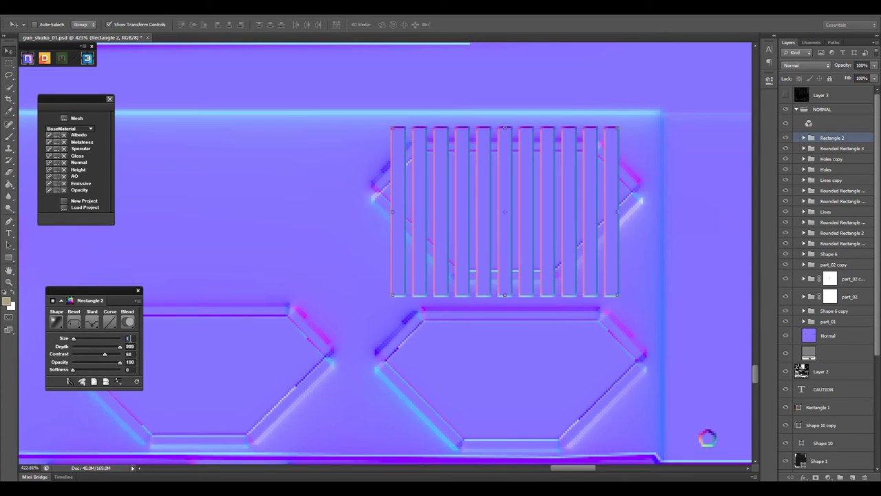
pyautogui.write('4')
pyautogui.press('Return')
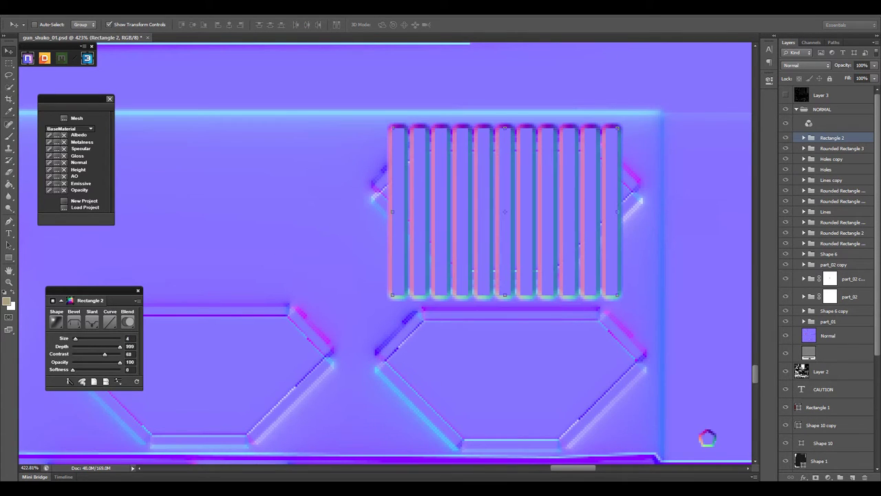
# - Set the stripes to Overlay blend and copy them down over the lower vent
pyautogui.press('z')
pyautogui.keyDown('alt'); pyautogui.click(378, 351); pyautogui.keyUp('alt')
pyautogui.click(806, 65)
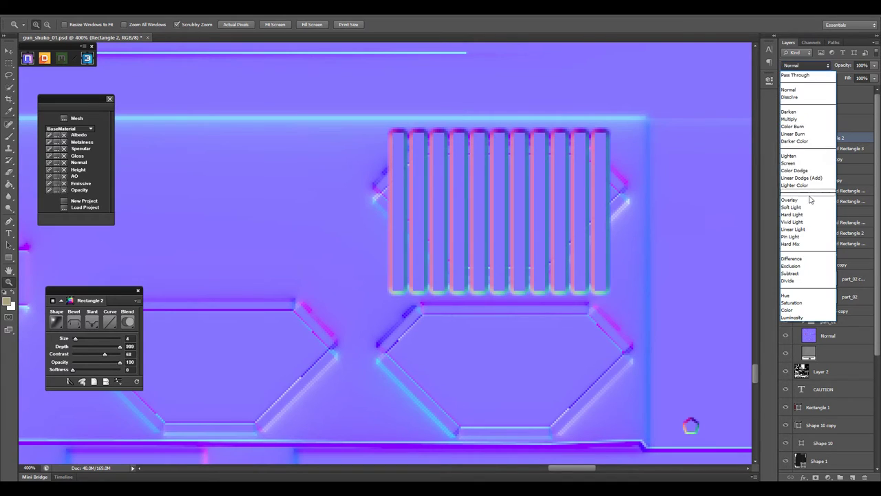
pyautogui.click(805, 196)
pyautogui.scroll(-2, 758, 143)
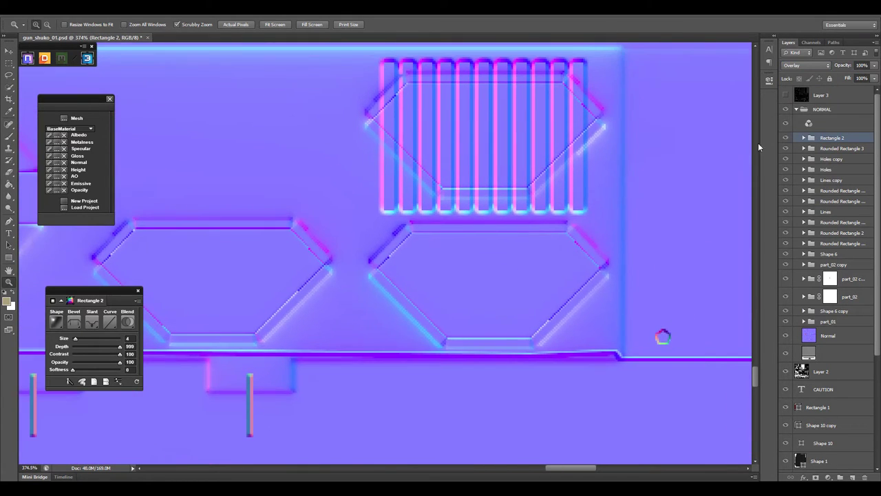
pyautogui.press('v')
pyautogui.press('Down')
pyautogui.press('Down')
pyautogui.moveTo(518, 209); pyautogui.dragTo(523, 294)
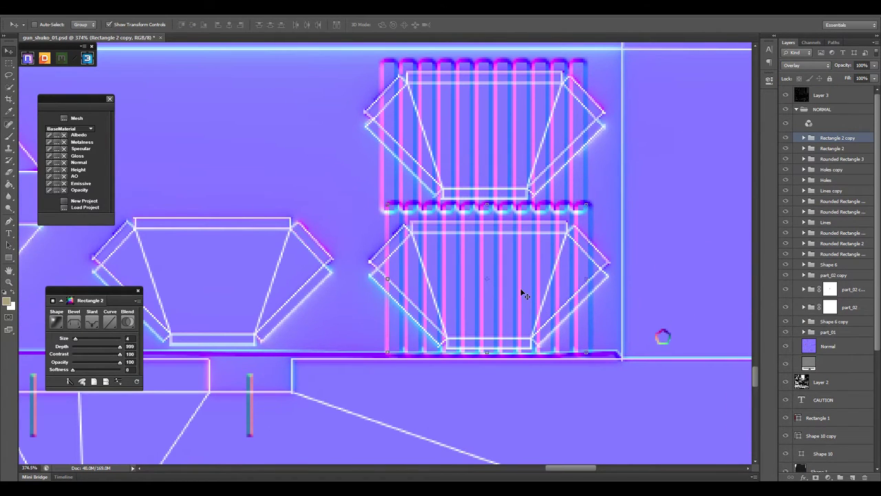
pyautogui.press('Down')
pyautogui.press('Down')
pyautogui.press('Down')
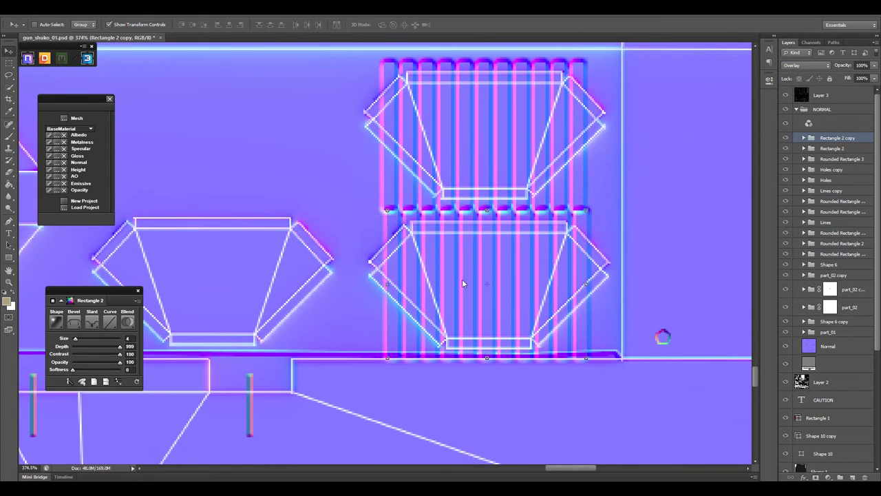
# - Mask the copied stripes to the lower vent area
pyautogui.press('m')
pyautogui.moveTo(645, 162); pyautogui.dragTo(649, 165)
pyautogui.moveTo(413, 250)
pyautogui.mouseDown()
pyautogui.moveTo(599, 334)
pyautogui.moveTo(579, 285)
pyautogui.mouseUp()
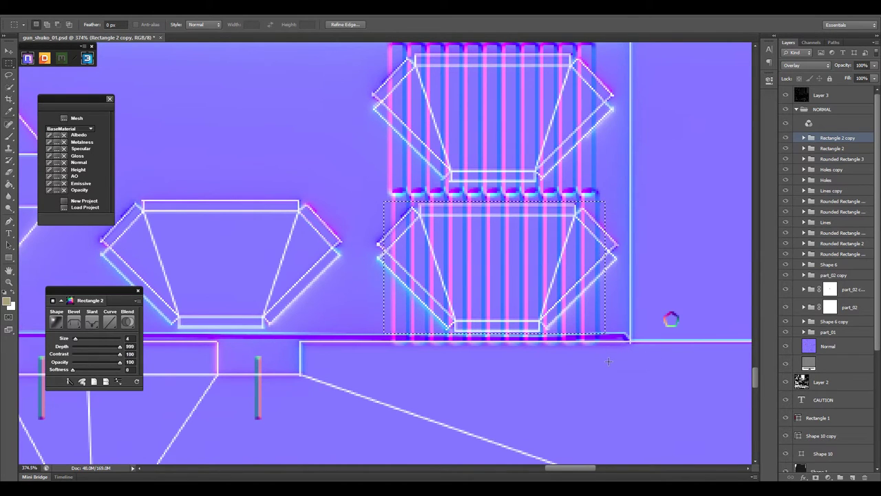
pyautogui.hotkey('ctrl', 'shift', 'm')
# - Copy the stripes onto the remaining hexagon vents and save the normal map
pyautogui.press('v')
pyautogui.moveTo(661, 292); pyautogui.dragTo(391, 292)
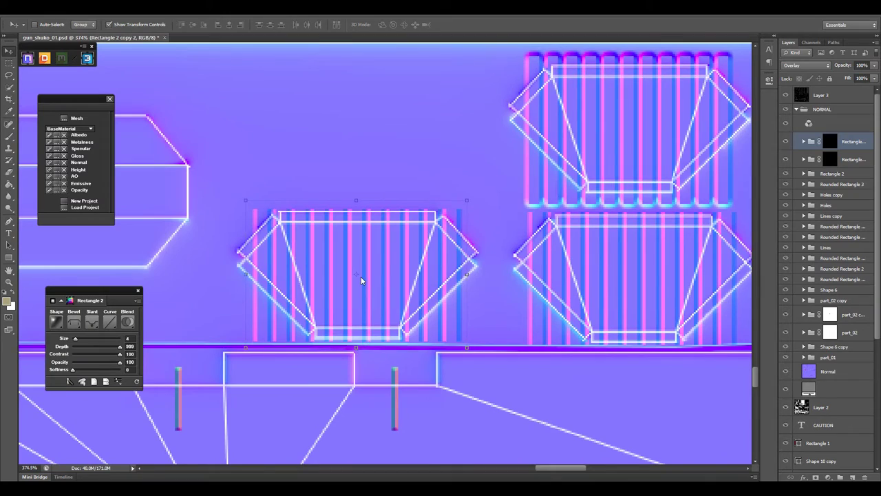
pyautogui.scroll(-5, 362, 281)
pyautogui.moveTo(413, 282)
pyautogui.mouseDown()
pyautogui.moveTo(429, 305)
pyautogui.moveTo(387, 279)
pyautogui.moveTo(333, 281)
pyautogui.mouseUp()
pyautogui.scroll(5, 429, 304)
pyautogui.hscroll(-5, 387, 275)
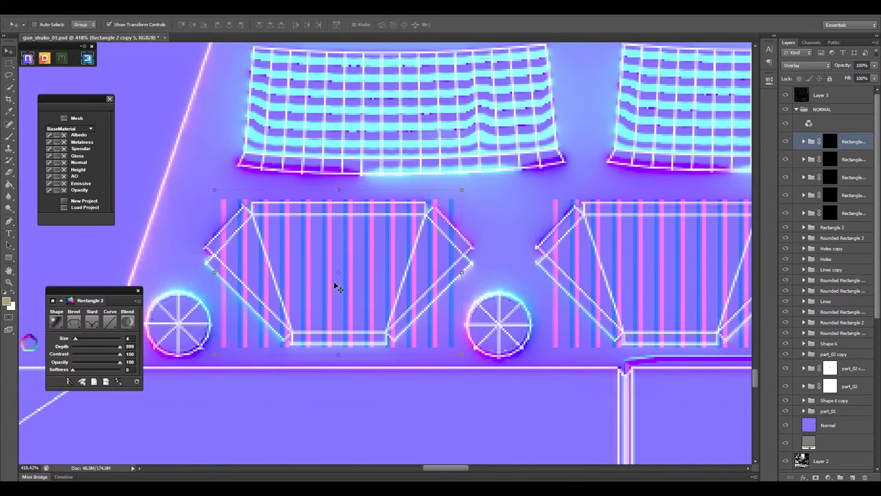
pyautogui.press('z')
pyautogui.scroll(-10, 535, 377)
pyautogui.hotkey('ctrl', 's')
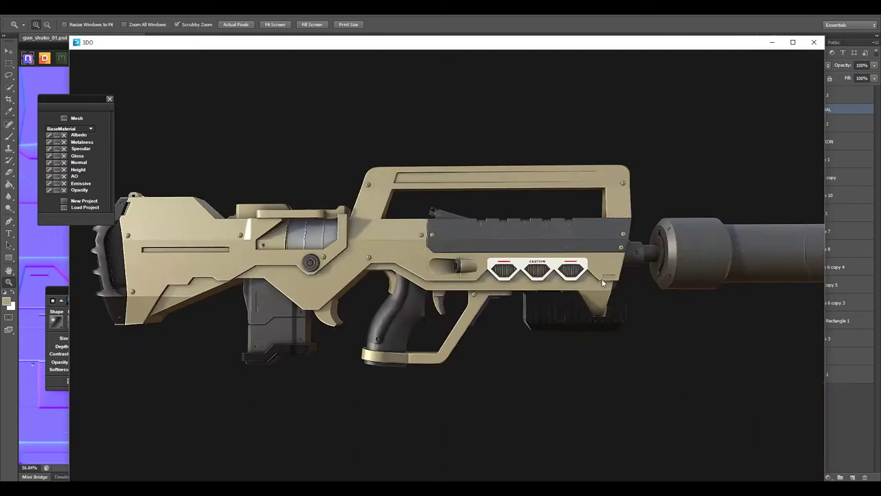
# - Orbit and zoom the 3DO gun preview to inspect the vents on the CAUTION plate
pyautogui.moveTo(489, 272)
pyautogui.mouseDown()
pyautogui.moveTo(390, 296)
pyautogui.moveTo(618, 305)
pyautogui.mouseUp()
pyautogui.scroll(3, 617, 305)
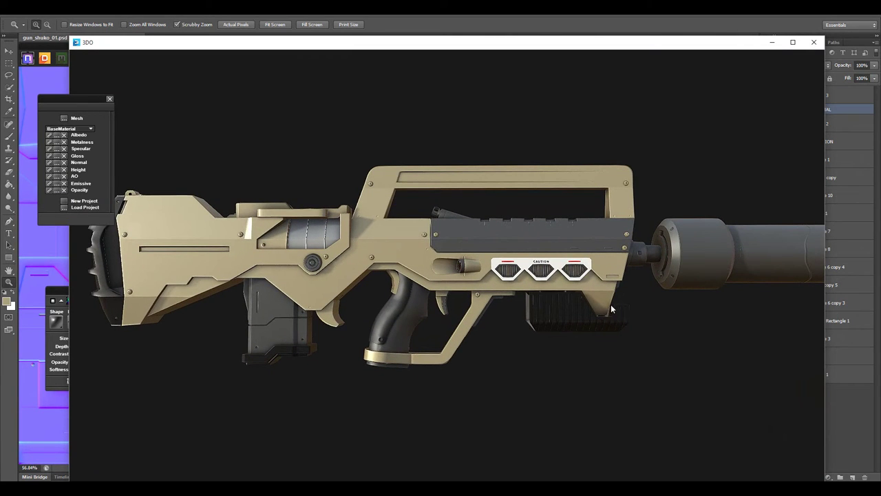
pyautogui.scroll(-2, 613, 316)
pyautogui.moveTo(566, 335); pyautogui.dragTo(577, 337)
pyautogui.scroll(2, 577, 337)
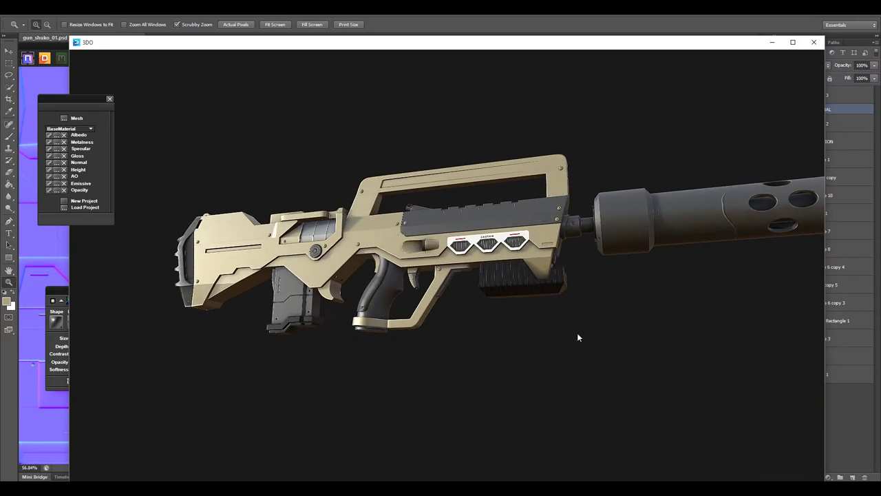
pyautogui.scroll(-2, 577, 337)
pyautogui.scroll(3, 550, 341)
pyautogui.scroll(1, 591, 344)
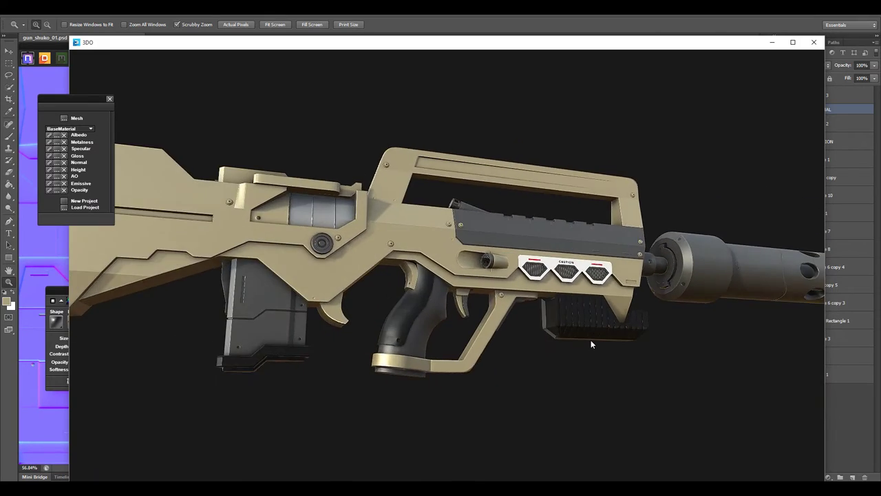
pyautogui.moveTo(591, 344)
pyautogui.mouseDown()
pyautogui.moveTo(559, 330)
pyautogui.moveTo(506, 363)
pyautogui.moveTo(581, 341)
pyautogui.moveTo(661, 338)
pyautogui.moveTo(550, 336)
pyautogui.mouseUp()
pyautogui.scroll(-2, 559, 330)
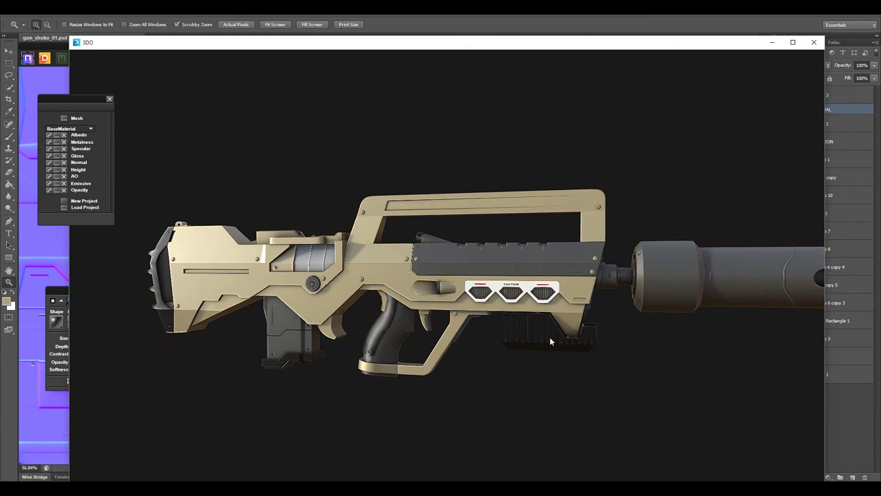
pyautogui.scroll(1, 563, 340)
pyautogui.scroll(3, 600, 372)
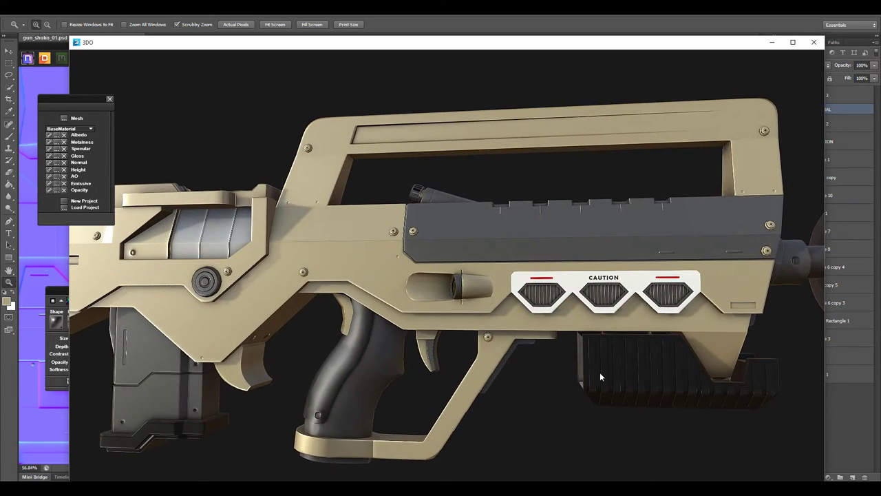
pyautogui.scroll(2, 581, 340)
pyautogui.scroll(-3, 582, 340)
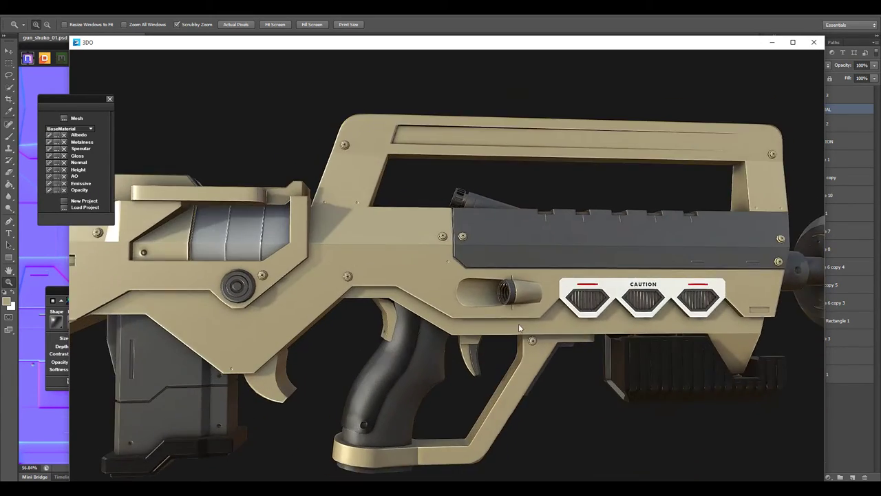
pyautogui.scroll(3, 615, 309)
pyautogui.scroll(1, 617, 315)
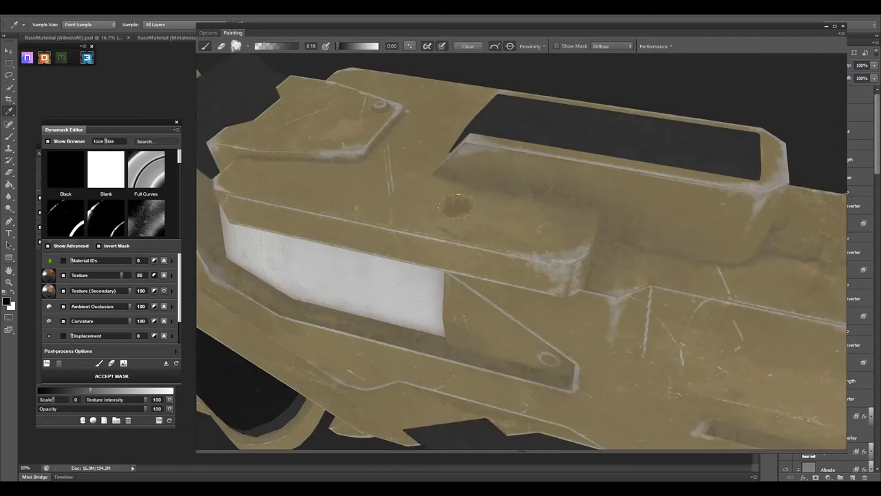
# - Pick a new brush preset and paint a lighter worn patch on the receiver
pyautogui.moveTo(563, 198)
pyautogui.mouseDown()
pyautogui.moveTo(552, 271)
pyautogui.moveTo(551, 193)
pyautogui.moveTo(504, 118)
pyautogui.moveTo(475, 295)
pyautogui.moveTo(543, 364)
pyautogui.moveTo(563, 307)
pyautogui.moveTo(537, 306)
pyautogui.mouseUp()
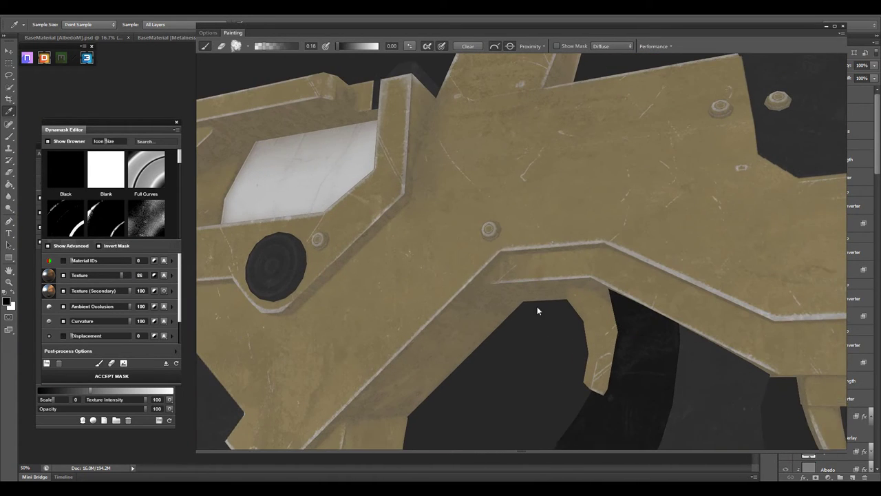
pyautogui.click(242, 49)
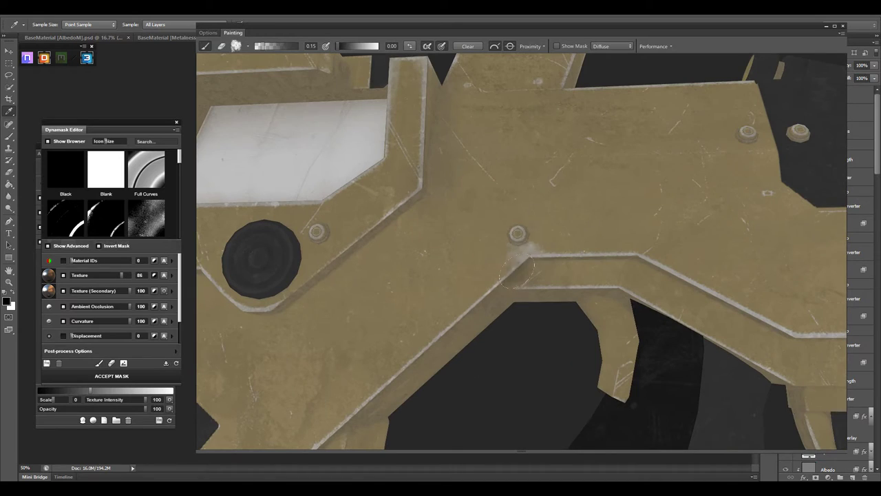
pyautogui.moveTo(628, 279); pyautogui.dragTo(582, 212)
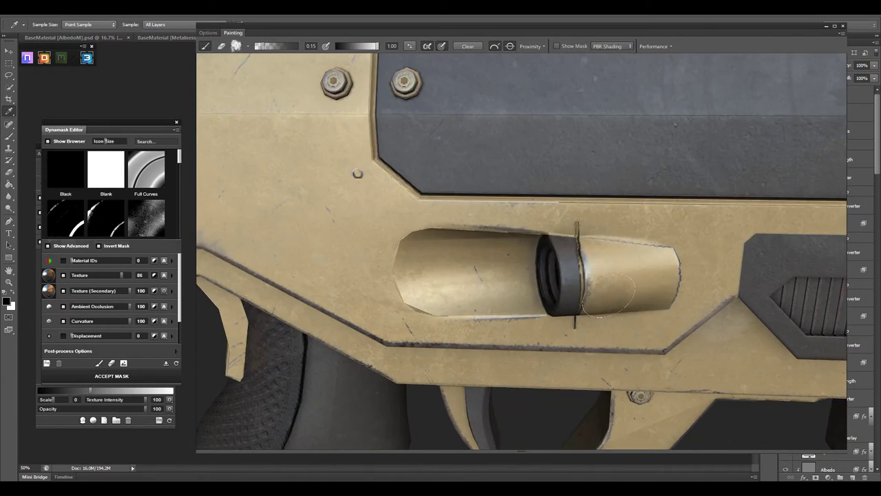
pyautogui.moveTo(606, 293)
pyautogui.mouseDown()
pyautogui.moveTo(585, 269)
pyautogui.moveTo(599, 292)
pyautogui.moveTo(487, 265)
pyautogui.mouseUp()
pyautogui.moveTo(460, 239); pyautogui.dragTo(469, 185)
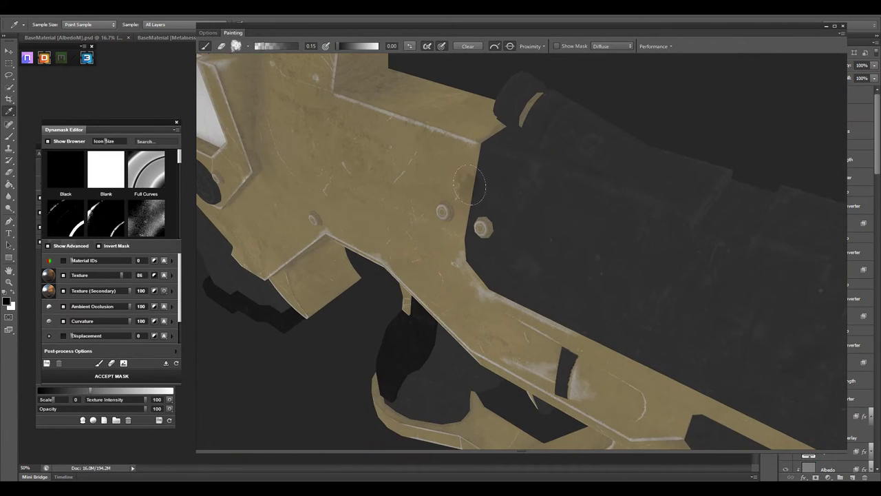
pyautogui.moveTo(473, 139)
pyautogui.mouseDown()
pyautogui.moveTo(564, 246)
pyautogui.moveTo(478, 188)
pyautogui.moveTo(488, 189)
pyautogui.mouseUp()
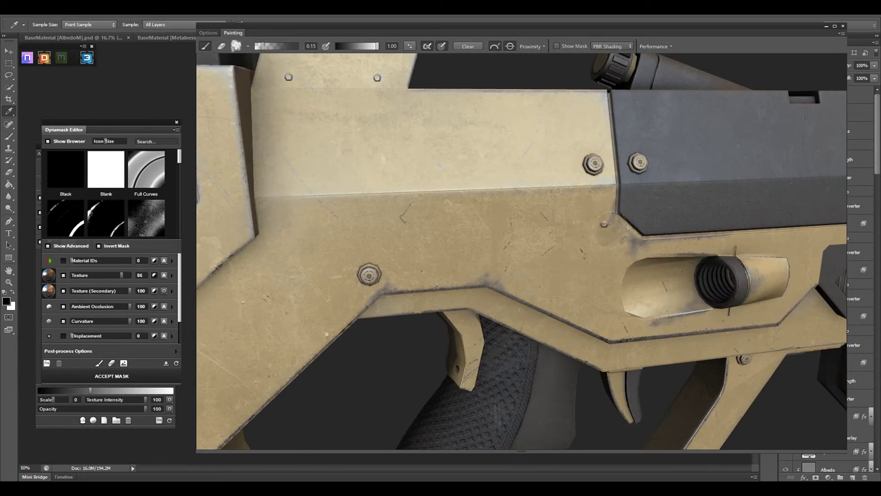
# - Orbit closer around the receiver slot, trigger and tan frame edges
pyautogui.scroll(2, 485, 215)
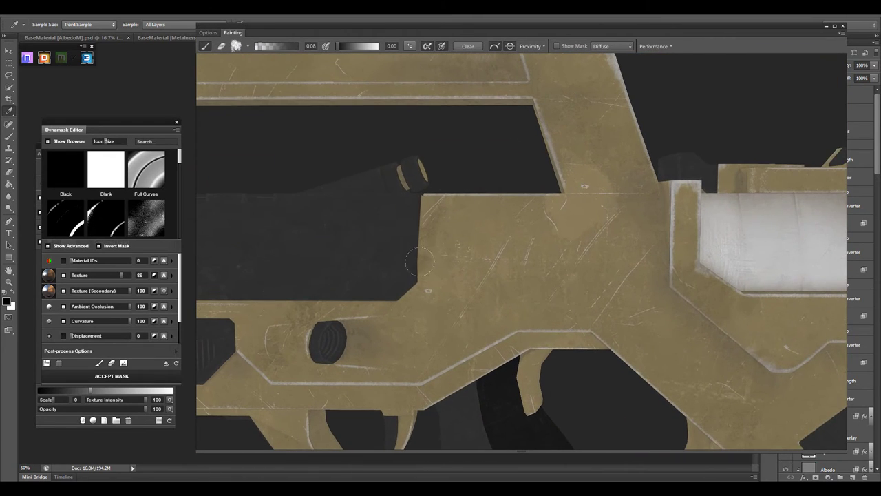
pyautogui.moveTo(668, 272); pyautogui.dragTo(417, 263)
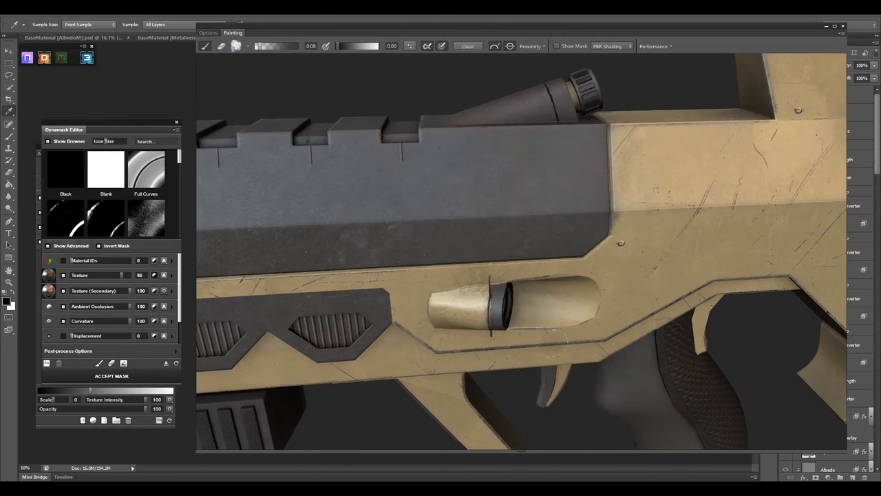
pyautogui.moveTo(526, 327); pyautogui.dragTo(596, 192)
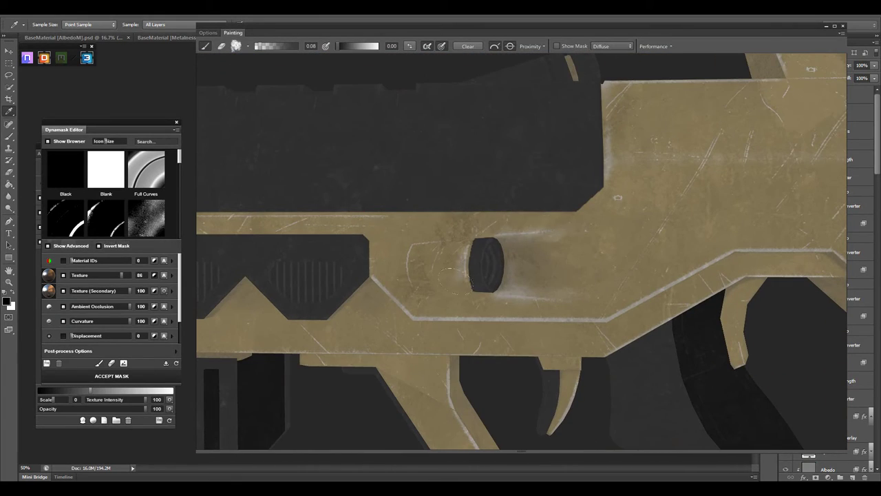
pyautogui.moveTo(449, 268); pyautogui.dragTo(422, 263)
pyautogui.moveTo(444, 303); pyautogui.dragTo(554, 267)
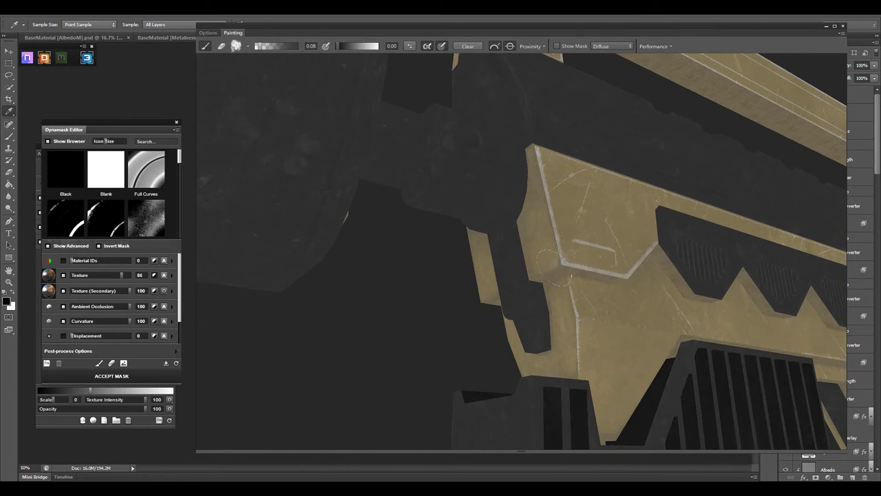
pyautogui.moveTo(550, 211)
pyautogui.mouseDown()
pyautogui.moveTo(726, 306)
pyautogui.moveTo(585, 271)
pyautogui.mouseUp()
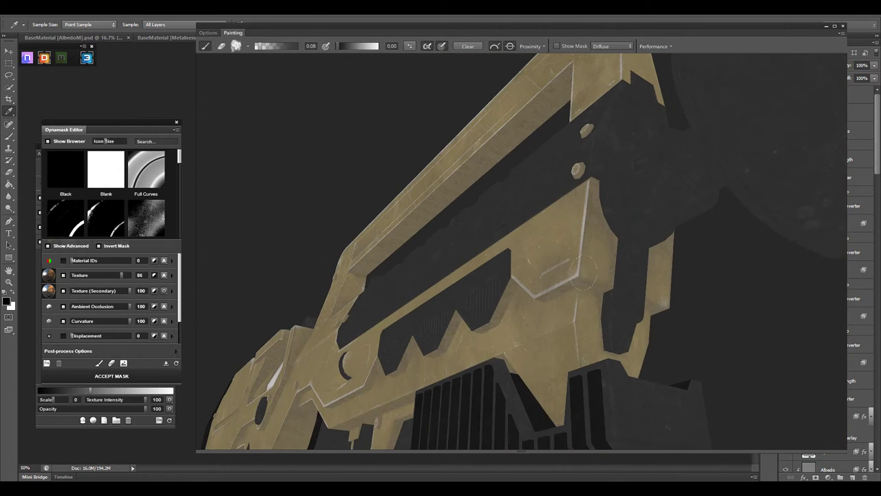
pyautogui.moveTo(585, 227)
pyautogui.mouseDown()
pyautogui.moveTo(566, 334)
pyautogui.moveTo(641, 257)
pyautogui.moveTo(565, 180)
pyautogui.moveTo(567, 238)
pyautogui.moveTo(577, 183)
pyautogui.moveTo(619, 207)
pyautogui.moveTo(692, 295)
pyautogui.moveTo(633, 276)
pyautogui.moveTo(685, 338)
pyautogui.moveTo(528, 295)
pyautogui.mouseUp()
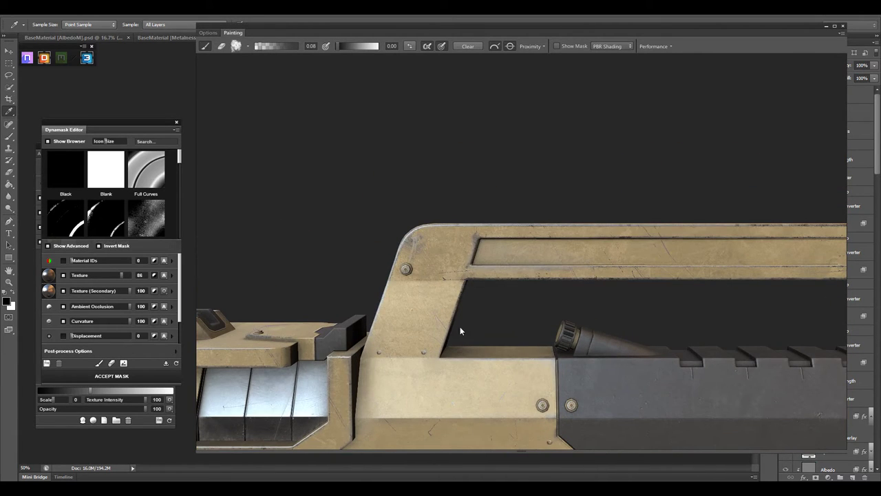
# - Switch the preview to flat diffuse and orbit around the grip and trigger guard
pyautogui.scroll(-2, 461, 331)
pyautogui.scroll(-2, 577, 328)
pyautogui.scroll(-5, 576, 329)
pyautogui.scroll(10, 597, 324)
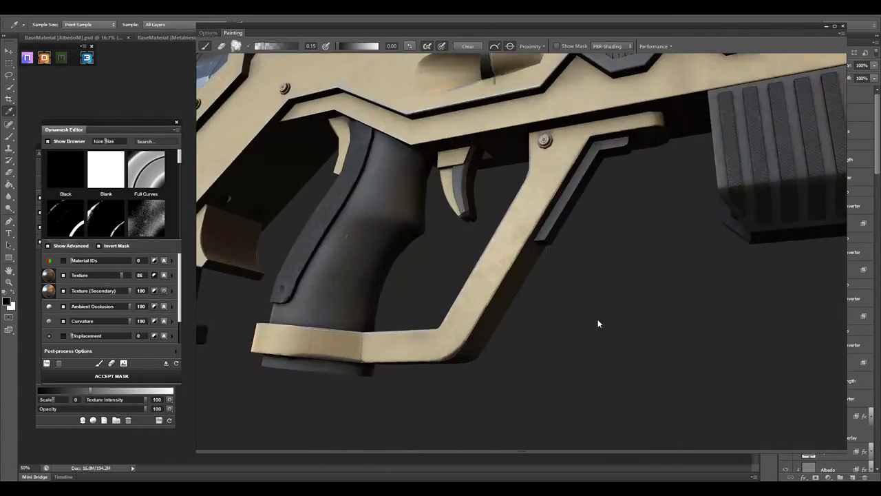
pyautogui.moveTo(598, 324); pyautogui.dragTo(671, 249)
pyautogui.press('2')
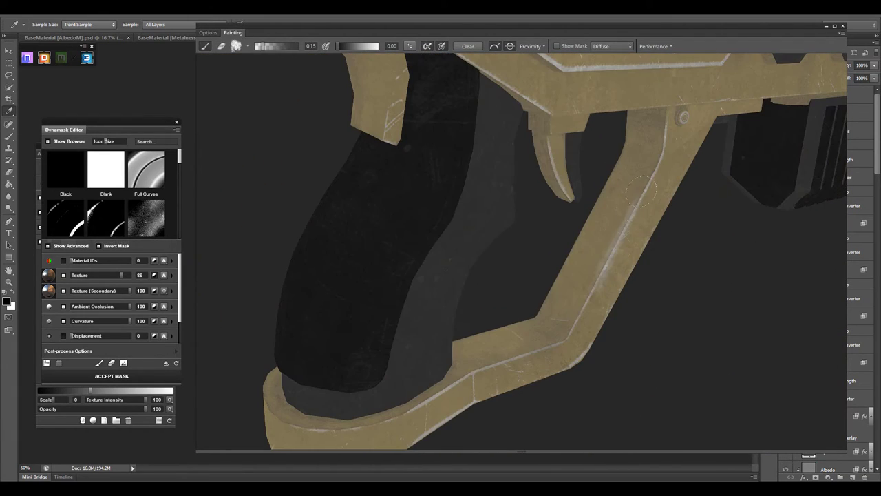
pyautogui.moveTo(580, 318); pyautogui.dragTo(611, 183)
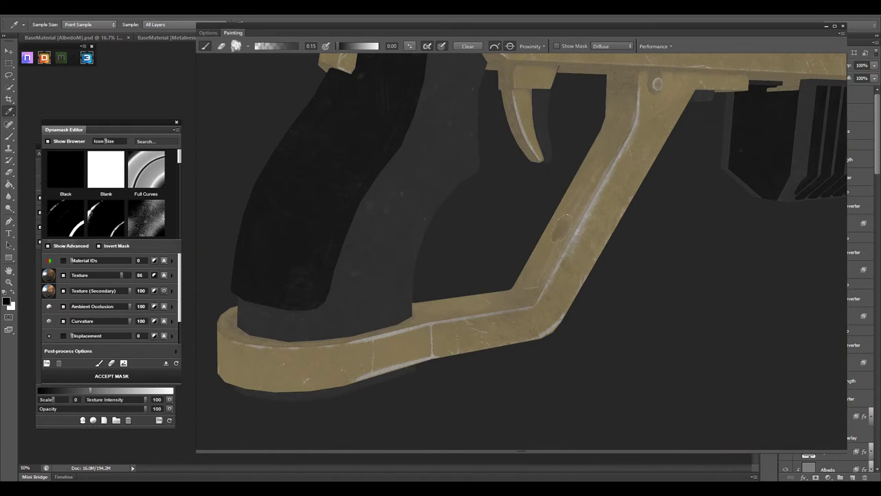
pyautogui.scroll(2, 562, 228)
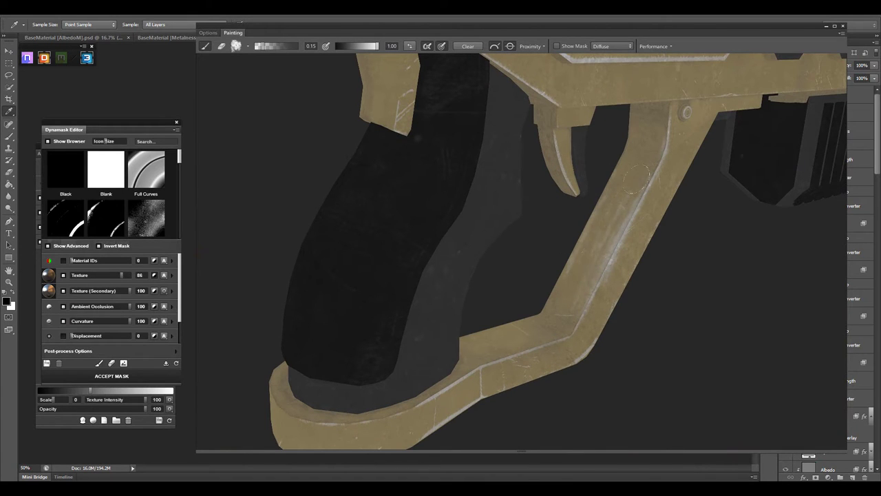
pyautogui.moveTo(333, 121)
pyautogui.mouseDown()
pyautogui.moveTo(577, 167)
pyautogui.moveTo(546, 135)
pyautogui.mouseUp()
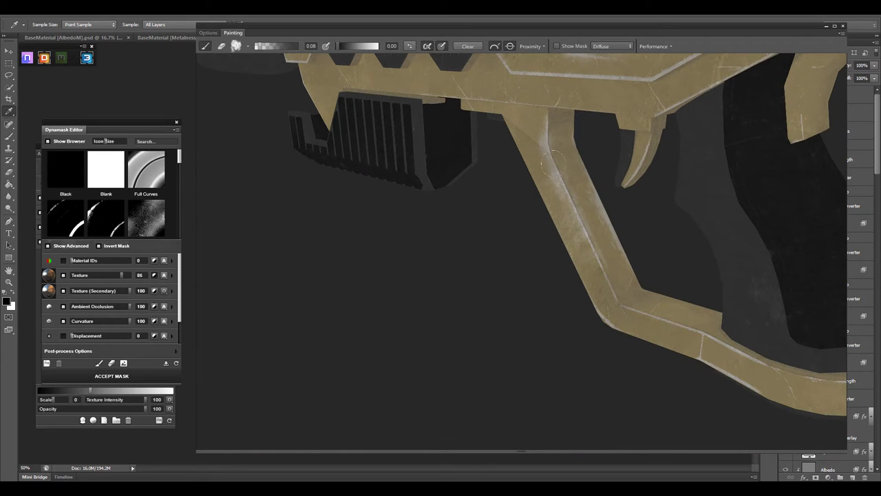
pyautogui.moveTo(612, 296); pyautogui.dragTo(462, 177)
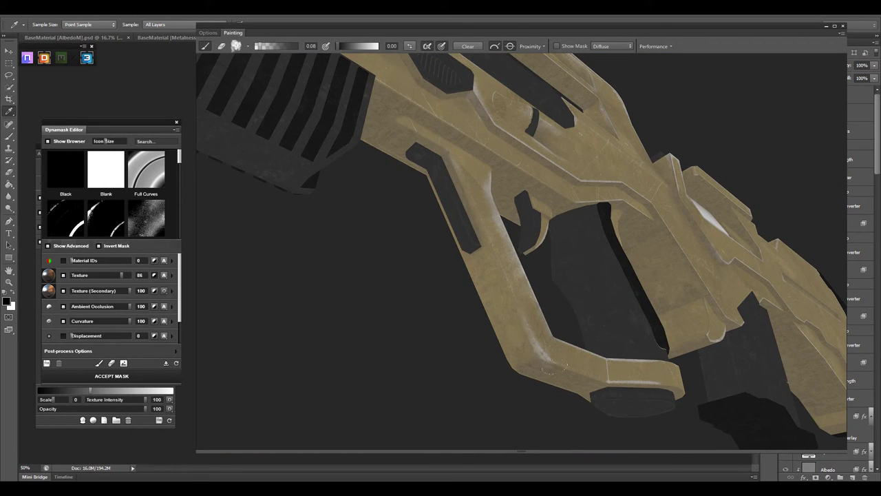
pyautogui.moveTo(548, 368)
pyautogui.mouseDown()
pyautogui.moveTo(615, 373)
pyautogui.moveTo(541, 234)
pyautogui.mouseUp()
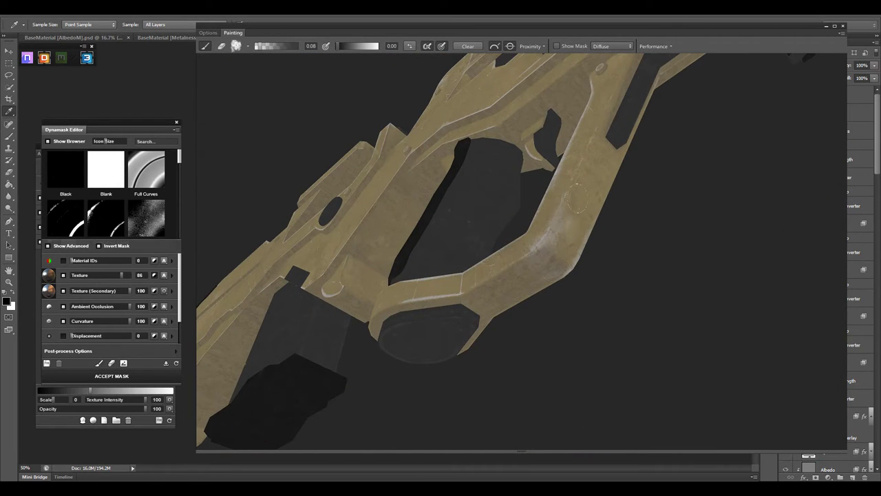
pyautogui.moveTo(577, 199)
pyautogui.mouseDown()
pyautogui.moveTo(598, 278)
pyautogui.moveTo(621, 291)
pyautogui.moveTo(561, 238)
pyautogui.mouseUp()
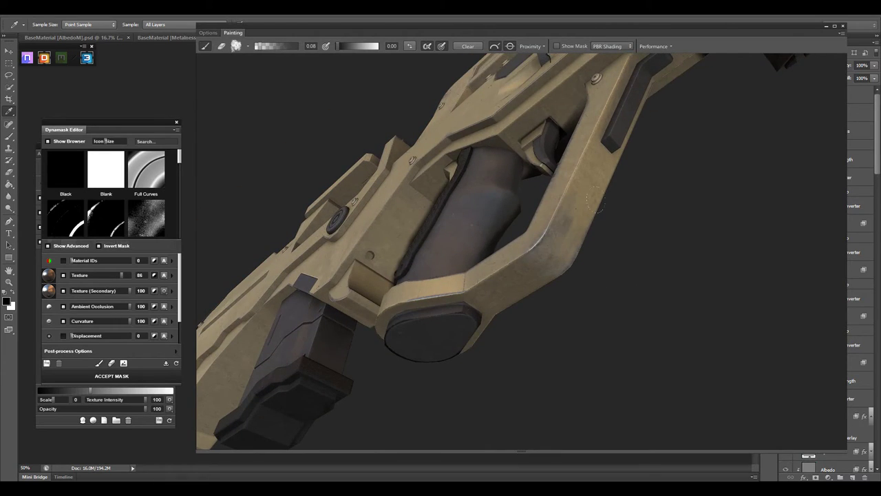
pyautogui.moveTo(593, 199)
pyautogui.mouseDown()
pyautogui.moveTo(599, 296)
pyautogui.moveTo(664, 305)
pyautogui.moveTo(585, 324)
pyautogui.mouseUp()
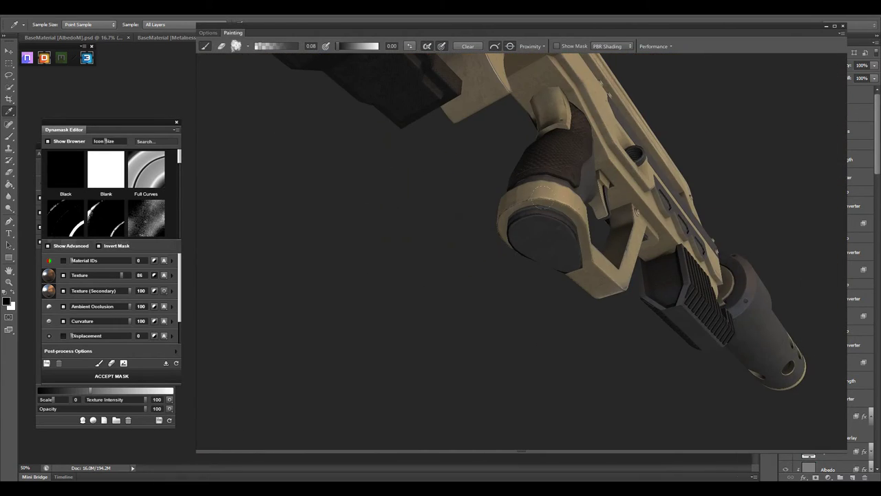
pyautogui.moveTo(542, 195)
pyautogui.mouseDown()
pyautogui.moveTo(594, 335)
pyautogui.moveTo(541, 242)
pyautogui.moveTo(549, 285)
pyautogui.moveTo(530, 282)
pyautogui.mouseUp()
# - Orbit out to three-quarter and full side views to check wear along the rifle
pyautogui.scroll(-5, 547, 275)
pyautogui.scroll(5, 549, 285)
pyautogui.scroll(3, 530, 282)
pyautogui.scroll(3, 520, 273)
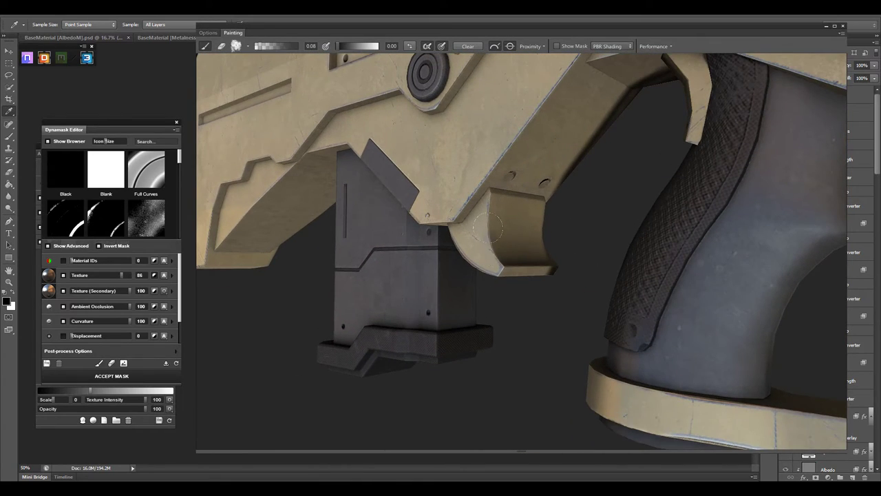
pyautogui.moveTo(502, 255)
pyautogui.mouseDown()
pyautogui.moveTo(560, 311)
pyautogui.moveTo(497, 327)
pyautogui.moveTo(490, 274)
pyautogui.moveTo(411, 205)
pyautogui.moveTo(422, 336)
pyautogui.mouseUp()
pyautogui.scroll(3, 490, 274)
pyautogui.moveTo(418, 297)
pyautogui.mouseDown()
pyautogui.moveTo(354, 315)
pyautogui.moveTo(670, 293)
pyautogui.mouseUp()
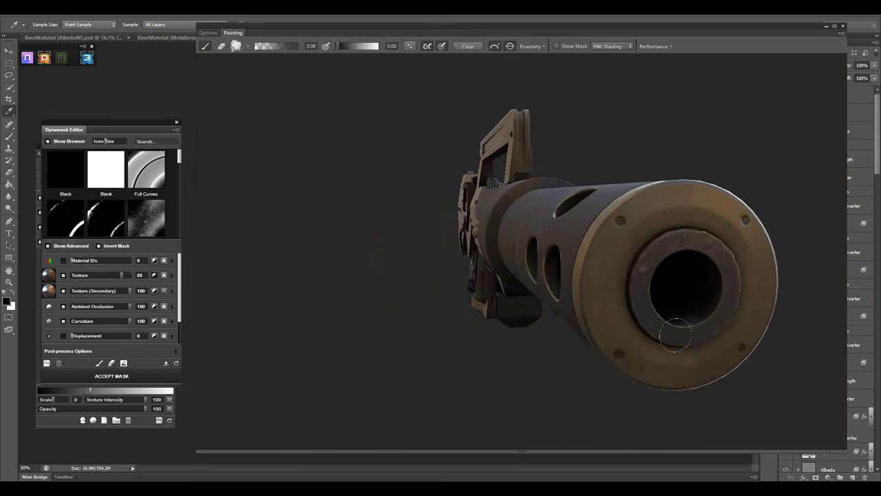
pyautogui.moveTo(675, 335)
pyautogui.mouseDown()
pyautogui.moveTo(652, 304)
pyautogui.moveTo(595, 275)
pyautogui.moveTo(513, 186)
pyautogui.mouseUp()
pyautogui.moveTo(560, 360); pyautogui.dragTo(435, 173)
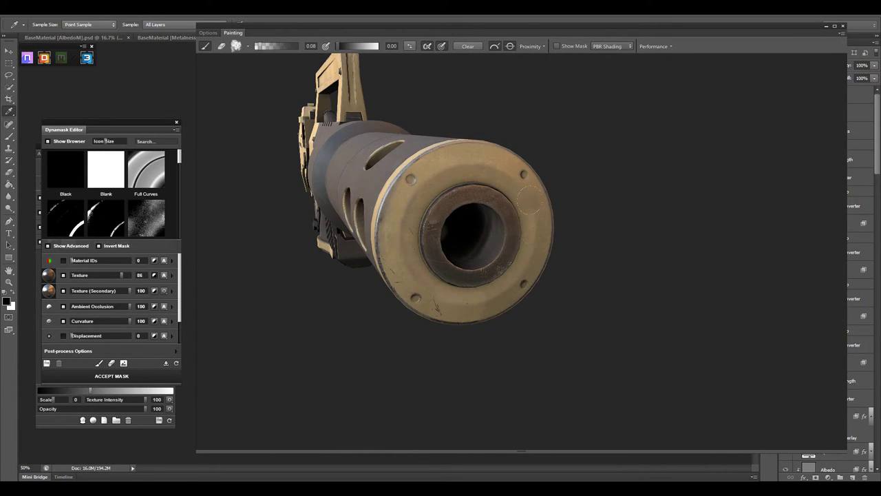
pyautogui.moveTo(466, 314)
pyautogui.mouseDown()
pyautogui.moveTo(655, 309)
pyautogui.moveTo(537, 292)
pyautogui.moveTo(657, 372)
pyautogui.moveTo(624, 362)
pyautogui.moveTo(611, 369)
pyautogui.moveTo(613, 381)
pyautogui.moveTo(583, 364)
pyautogui.moveTo(649, 365)
pyautogui.moveTo(637, 337)
pyautogui.moveTo(510, 356)
pyautogui.moveTo(650, 344)
pyautogui.moveTo(589, 290)
pyautogui.moveTo(509, 266)
pyautogui.moveTo(643, 342)
pyautogui.moveTo(599, 353)
pyautogui.mouseUp()
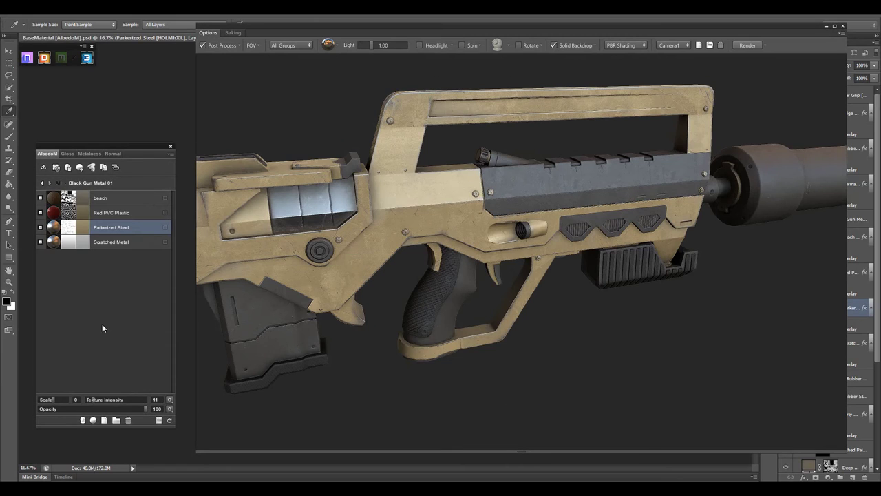
# - Return to All materials, zoom out the Albedo sheet, and move Texts and Decals groups to the top
pyautogui.click(59, 182)
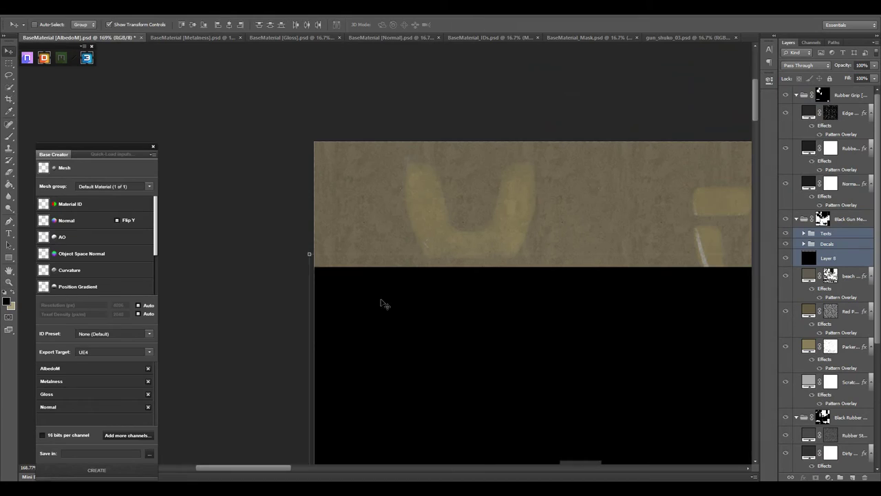
pyautogui.scroll(5, 382, 303)
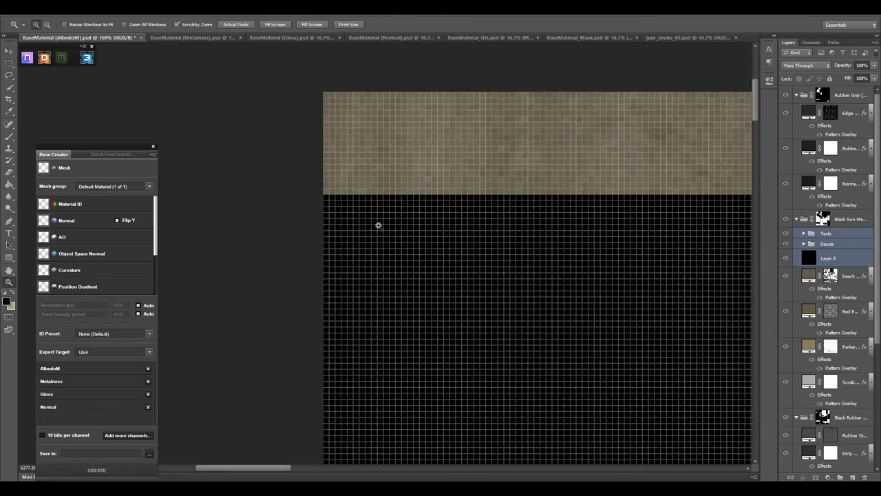
pyautogui.scroll(-10, 379, 230)
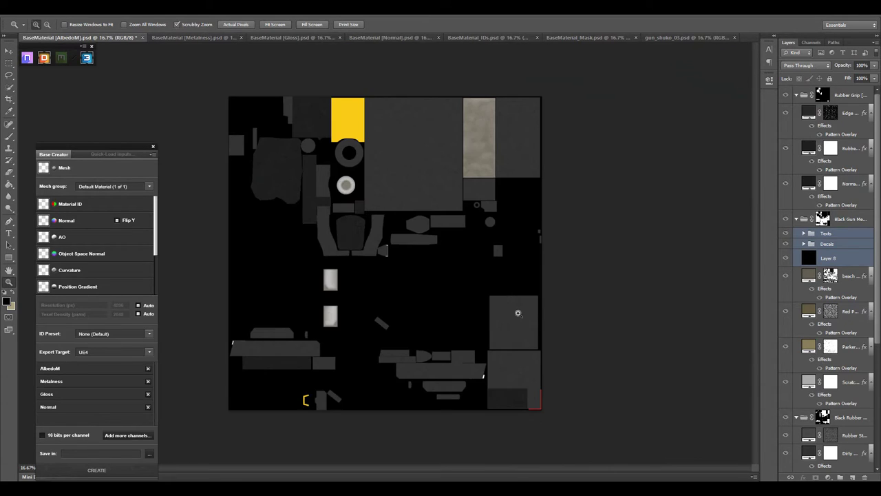
pyautogui.moveTo(828, 257); pyautogui.dragTo(830, 245)
pyautogui.moveTo(817, 88); pyautogui.dragTo(819, 91)
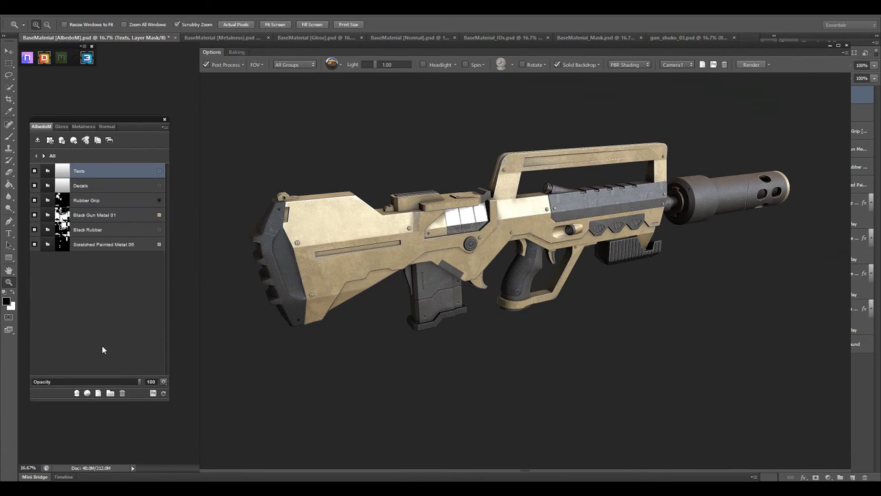
# - Orbit the rifle side-on to inspect the CAUTION panel and the stock's yellow decals
pyautogui.moveTo(707, 359); pyautogui.dragTo(396, 296)
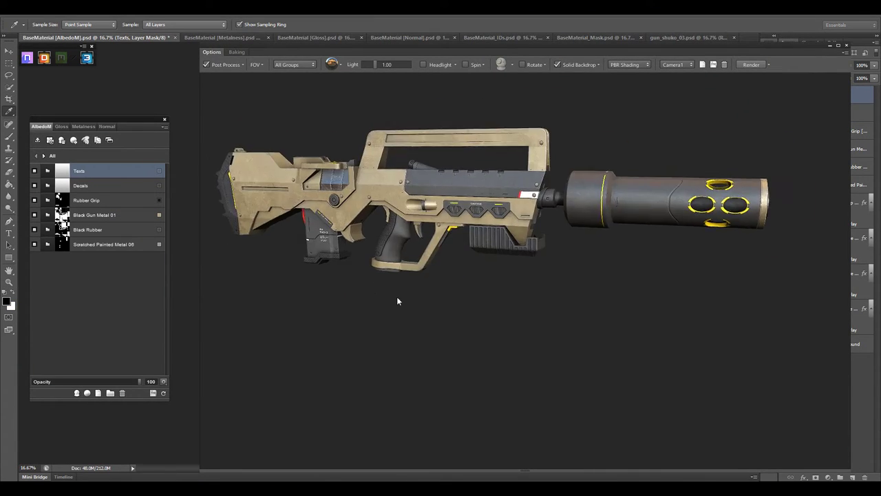
pyautogui.scroll(5, 539, 329)
pyautogui.scroll(3, 536, 331)
pyautogui.scroll(-3, 536, 330)
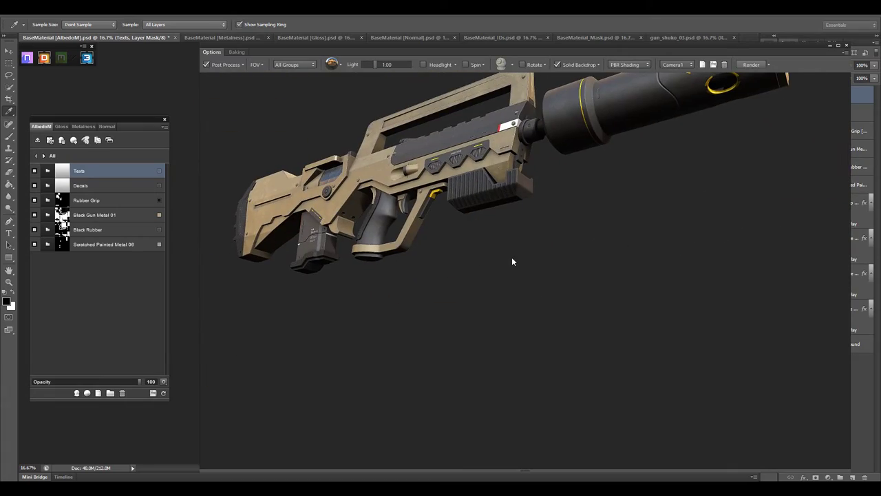
pyautogui.moveTo(511, 257); pyautogui.dragTo(578, 321)
pyautogui.scroll(-1, 578, 322)
pyautogui.scroll(3, 579, 321)
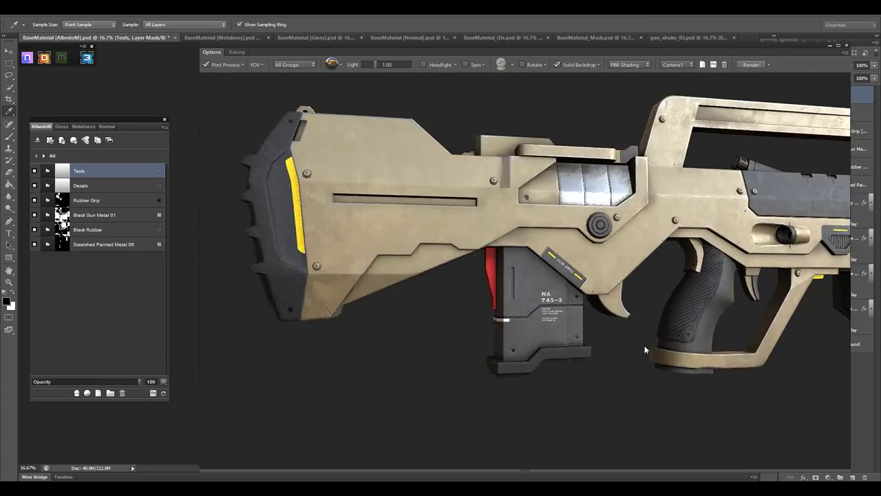
pyautogui.moveTo(644, 345); pyautogui.dragTo(603, 336)
pyautogui.scroll(-4, 603, 336)
pyautogui.scroll(3, 569, 322)
# - Orbit back to a near-side view and zoom in close on the receiver by the muzzle
pyautogui.moveTo(462, 45); pyautogui.dragTo(455, 34)
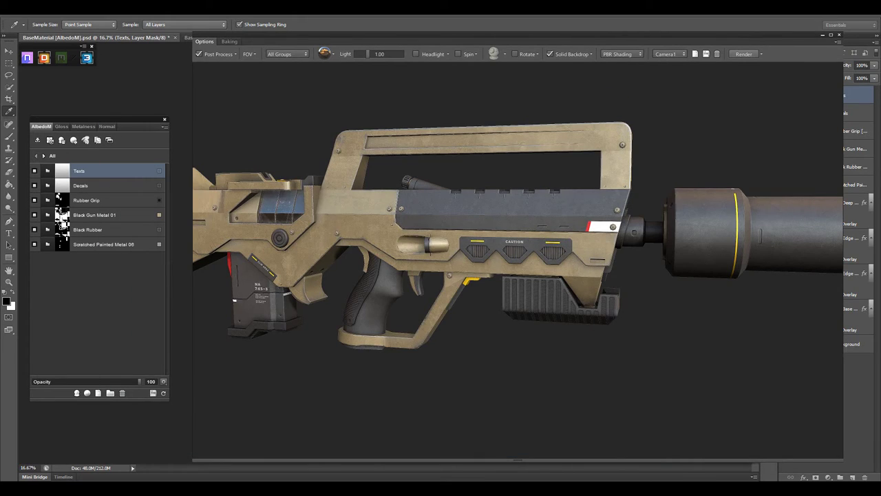
pyautogui.scroll(-3, 515, 309)
pyautogui.moveTo(515, 308); pyautogui.dragTo(476, 316)
pyautogui.scroll(4, 455, 337)
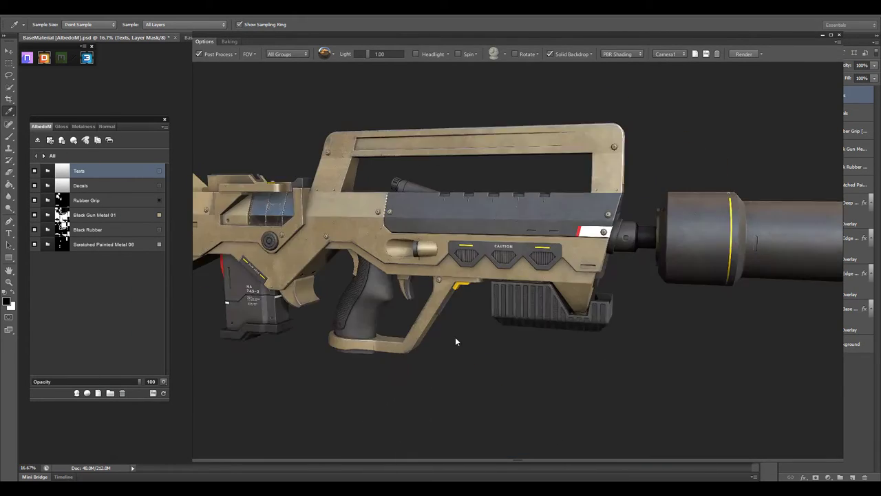
pyautogui.scroll(2, 455, 337)
pyautogui.scroll(3, 500, 365)
pyautogui.scroll(2, 561, 282)
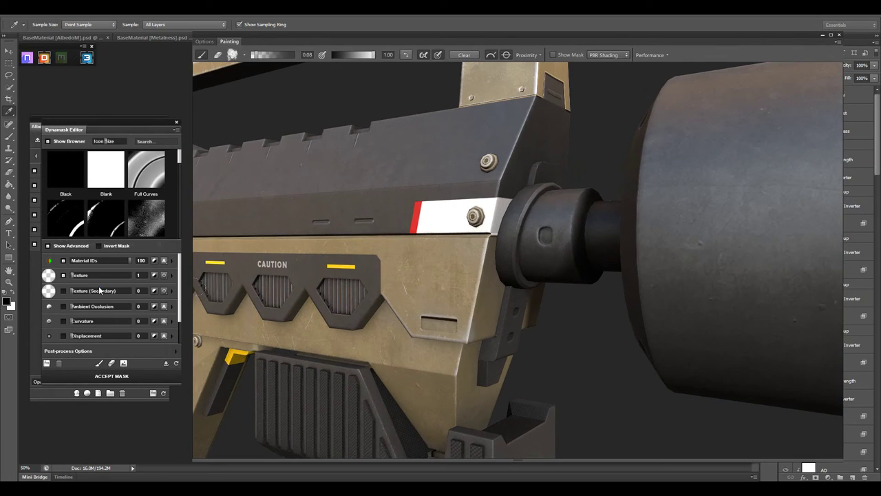
# - Add curvature 59 to the Dynamask mask with its Mode kept on Edges
pyautogui.click(106, 275)
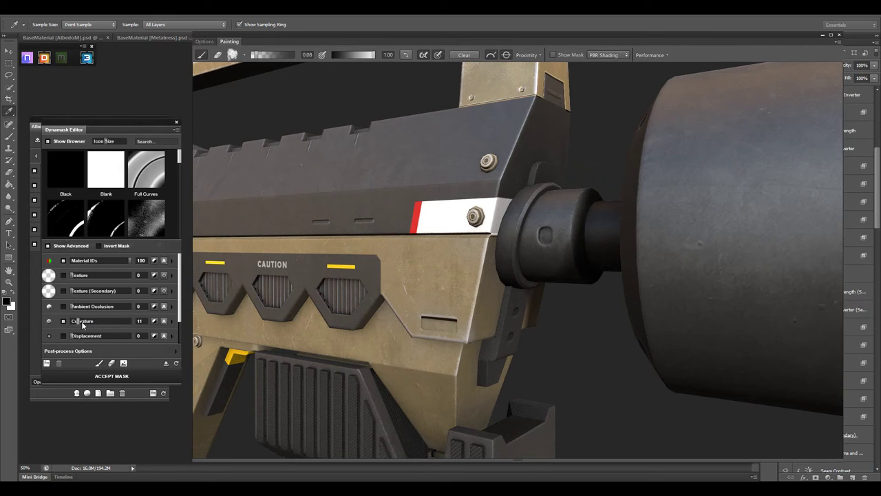
pyautogui.click(106, 321)
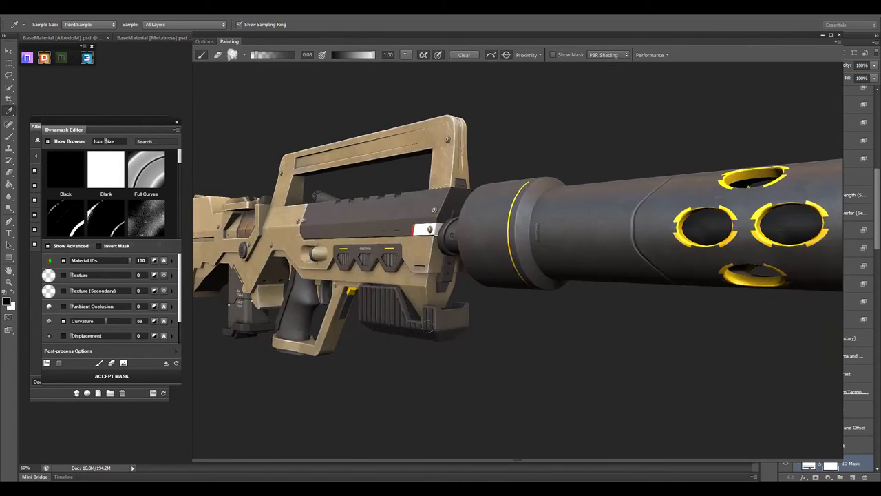
pyautogui.scroll(-3, 178, 289)
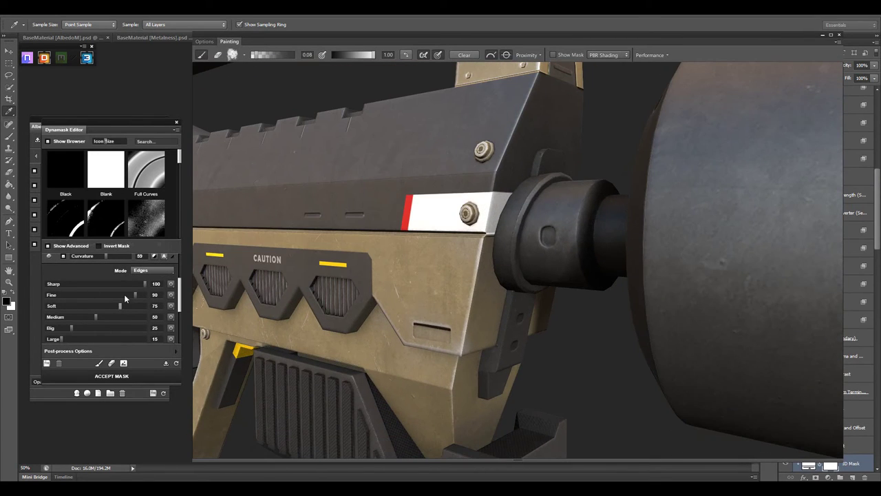
pyautogui.click(150, 302)
pyautogui.click(151, 270)
# - Frame the white stripe beside the muzzle and pick a new brush tip for painting wear
pyautogui.moveTo(415, 281); pyautogui.dragTo(465, 206)
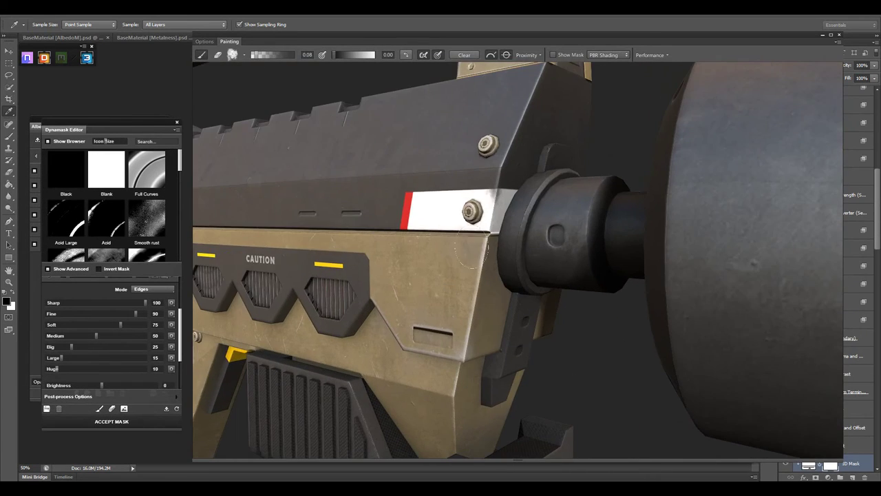
pyautogui.click(244, 55)
pyautogui.click(332, 121)
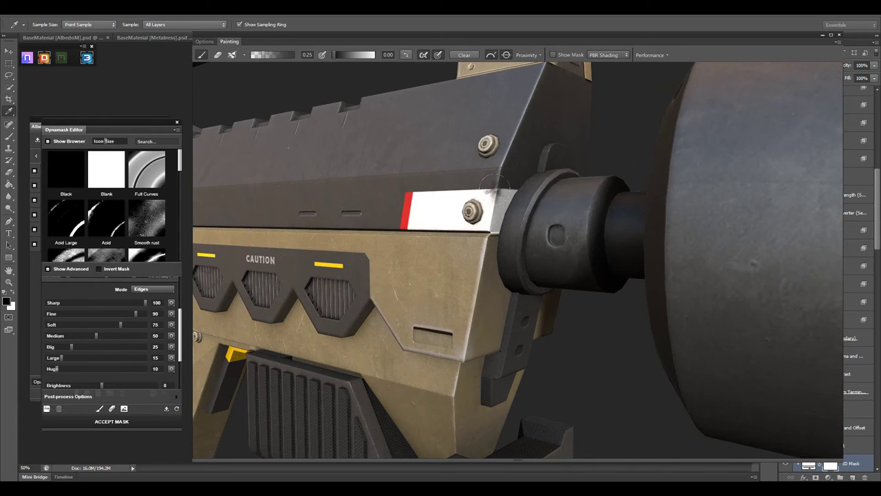
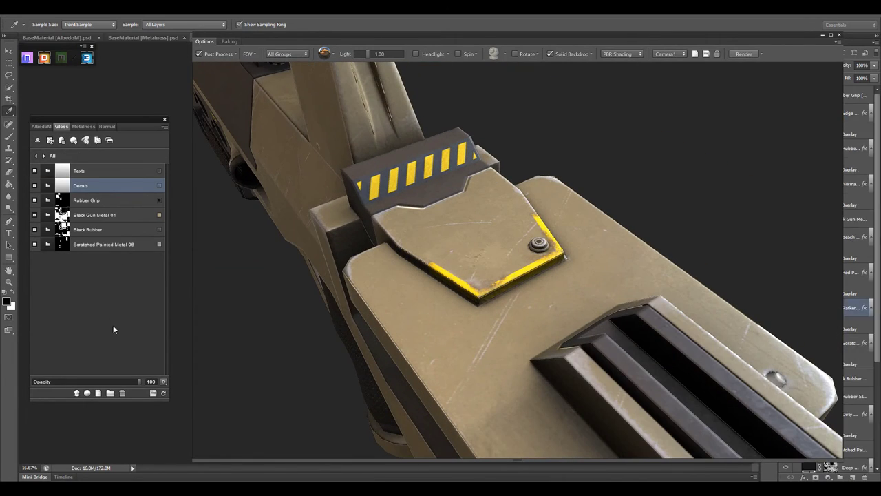
# - Create a new Layer 1, fill it with black, and move it into the Gloss document
pyautogui.click(45, 156)
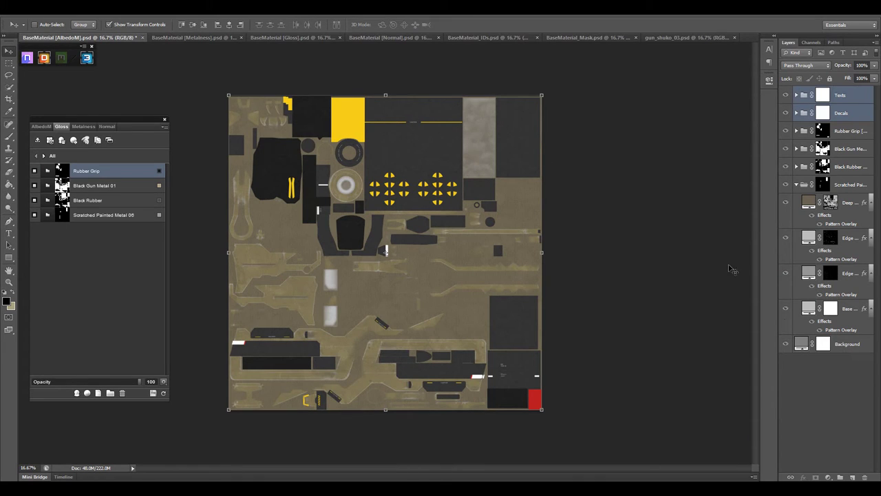
pyautogui.click(852, 477)
pyautogui.moveTo(837, 95); pyautogui.dragTo(837, 131)
pyautogui.press('g')
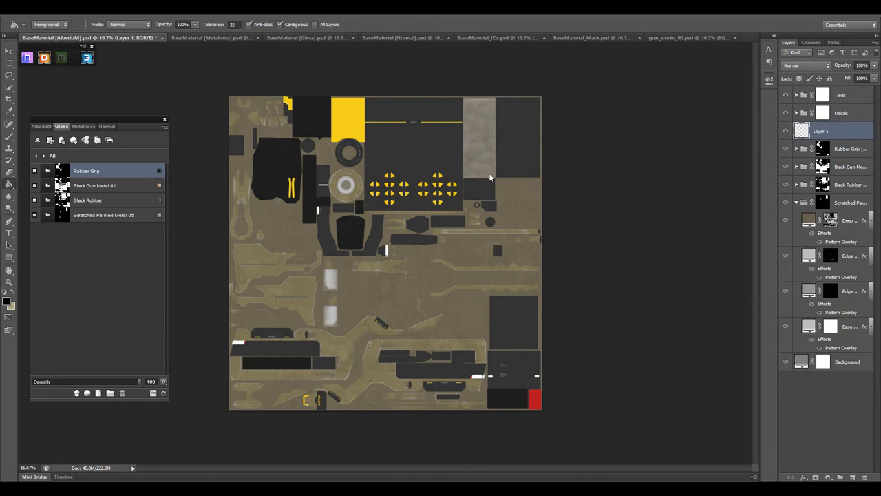
pyautogui.click(488, 177)
pyautogui.press('v')
pyautogui.moveTo(245, 109)
pyautogui.mouseDown()
pyautogui.moveTo(293, 41)
pyautogui.moveTo(441, 248)
pyautogui.mouseUp()
# - Refill Layer 1 with light grey, fit the gloss texture, and refresh the 3D preview
pyautogui.press('z')
pyautogui.moveTo(653, 159)
pyautogui.mouseDown()
pyautogui.moveTo(271, 149)
pyautogui.moveTo(339, 219)
pyautogui.mouseUp()
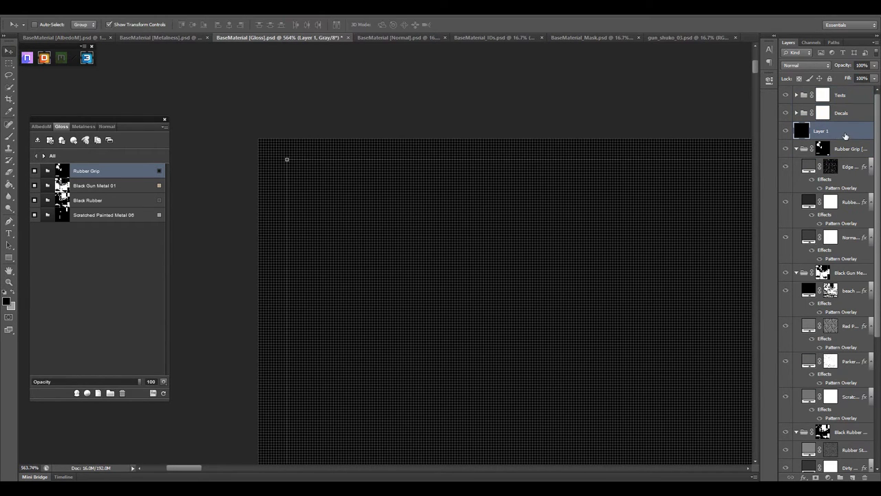
pyautogui.press('v')
pyautogui.hotkey('alt', 'shift', 'BackSpace')
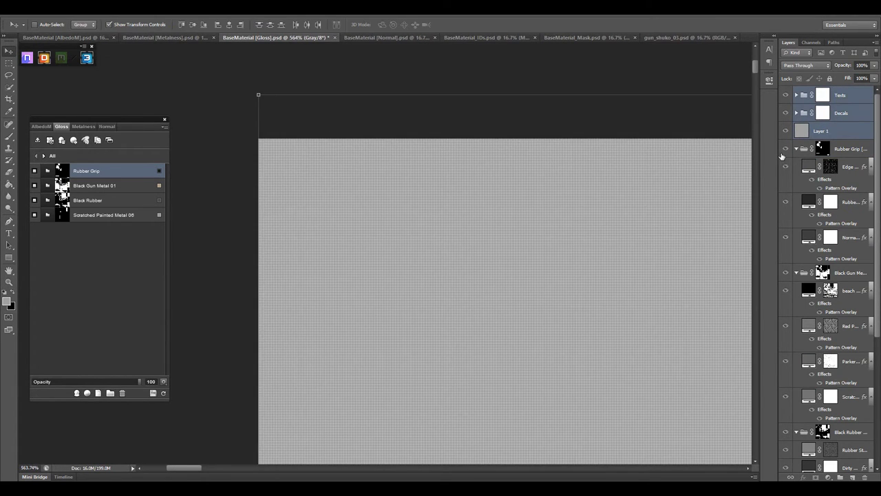
pyautogui.click(86, 171)
pyautogui.press('z')
pyautogui.hotkey('ctrl', '0')
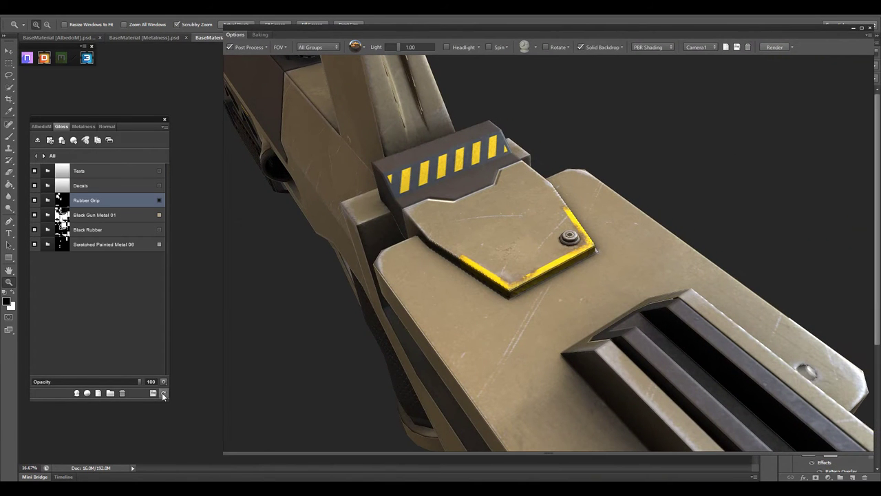
pyautogui.click(163, 394)
pyautogui.press('i')
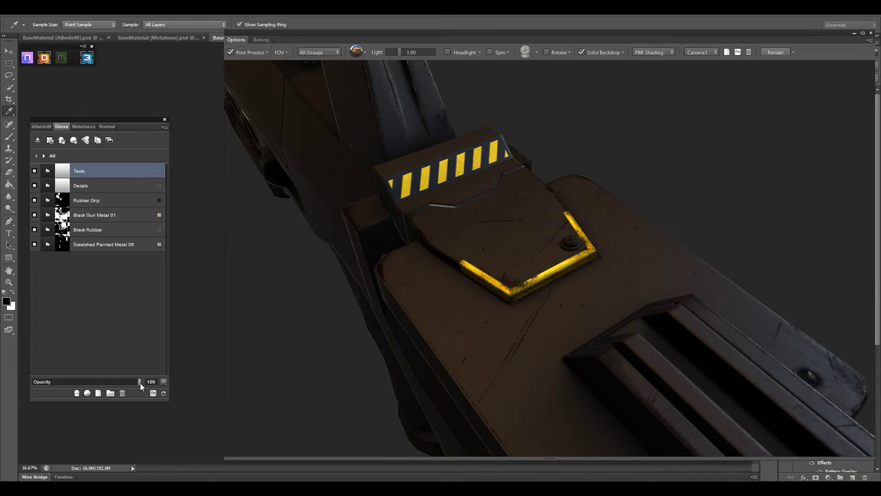
# - Fill the Decals mask with black in the Dynamask Editor and accept it
pyautogui.click(63, 172)
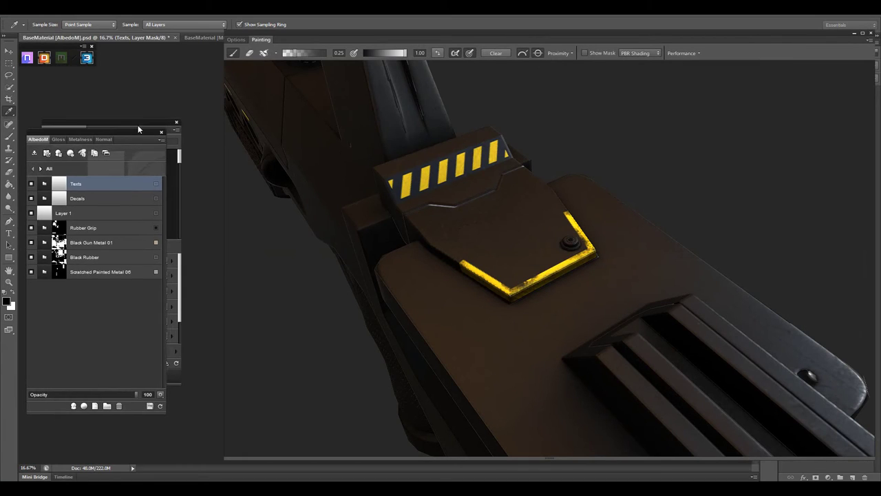
pyautogui.click(84, 150)
pyautogui.click(192, 355)
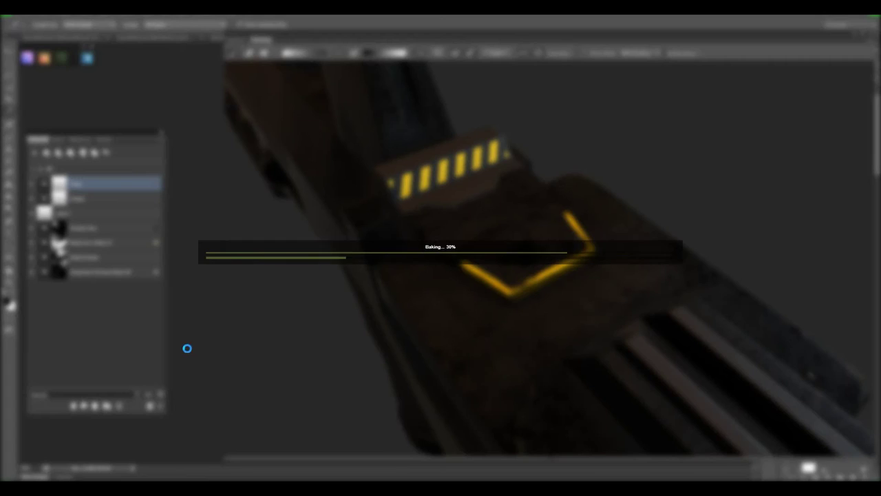
pyautogui.click(61, 200)
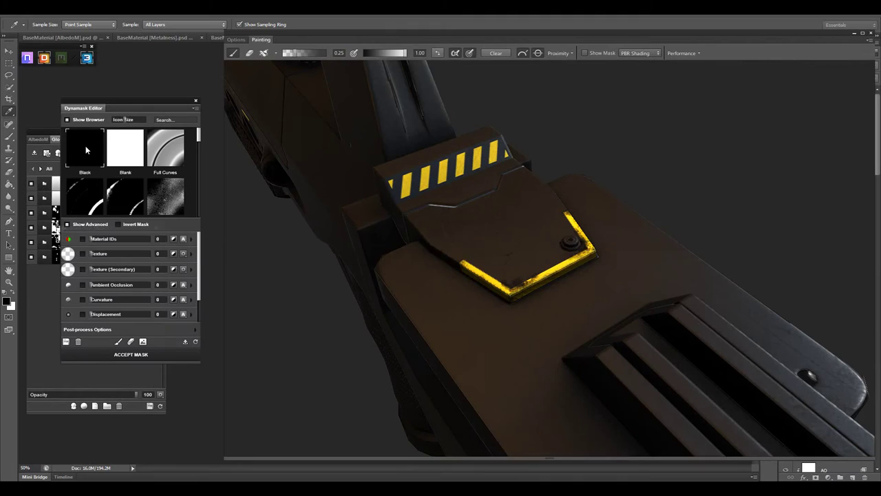
pyautogui.click(86, 150)
pyautogui.click(131, 354)
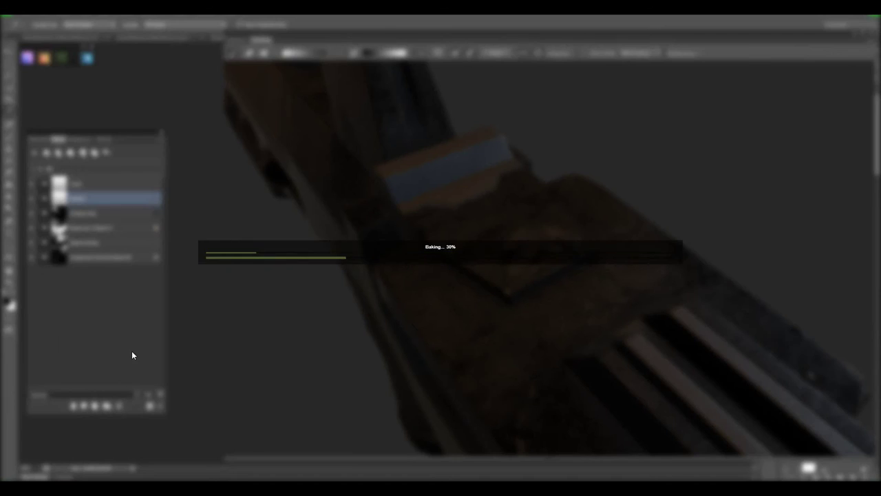
# - Review the Texts folder in the AlbedoM layers and accept its mask
pyautogui.click(46, 183)
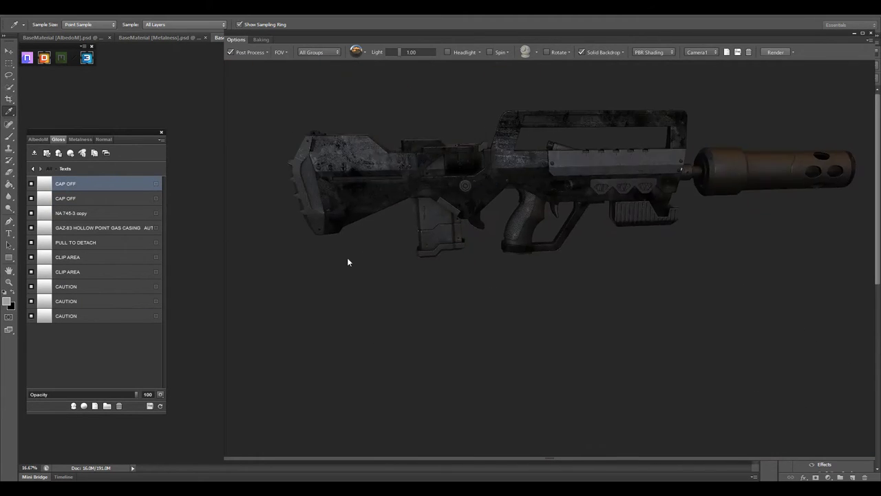
pyautogui.click(39, 139)
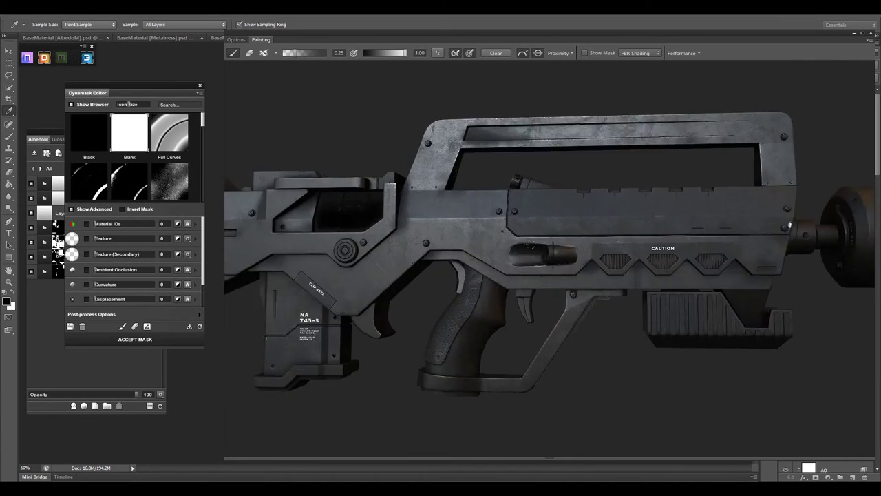
pyautogui.click(125, 344)
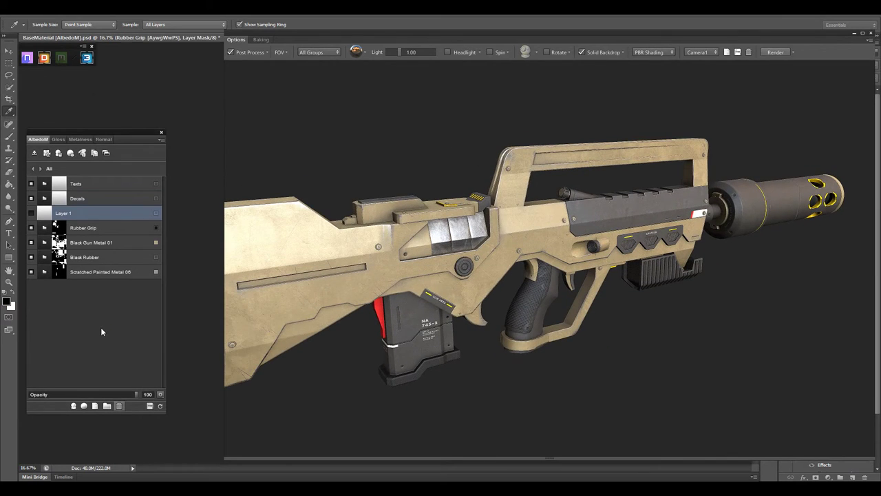
pyautogui.click(74, 184)
pyautogui.scroll(3, 505, 297)
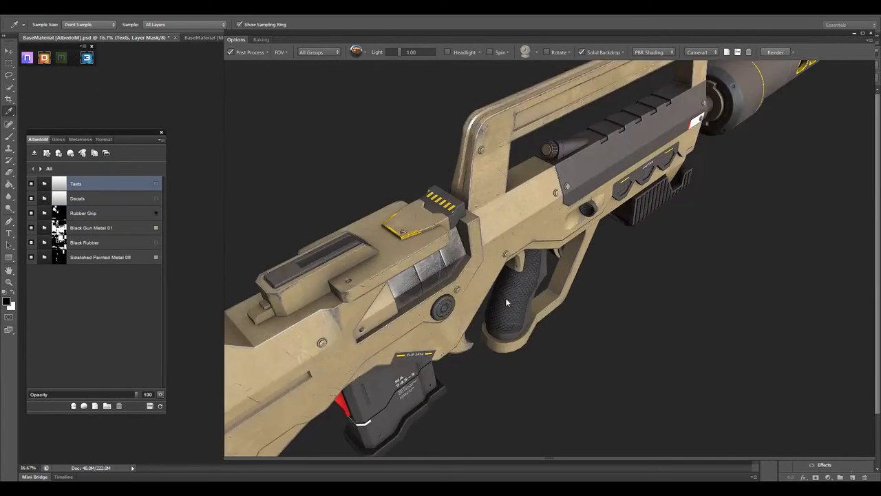
pyautogui.scroll(3, 545, 319)
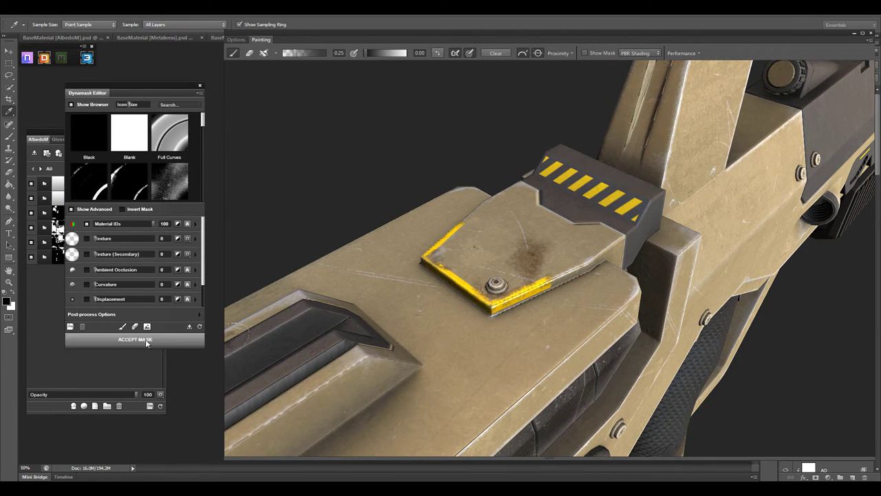
pyautogui.click(135, 339)
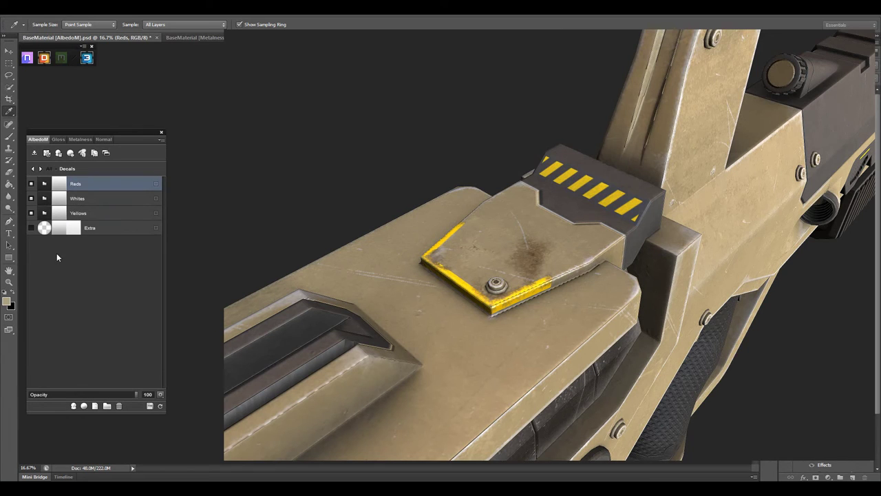
# - Toggle the Extra decals' visibility and inspect the Yellows decal group
pyautogui.click(100, 231)
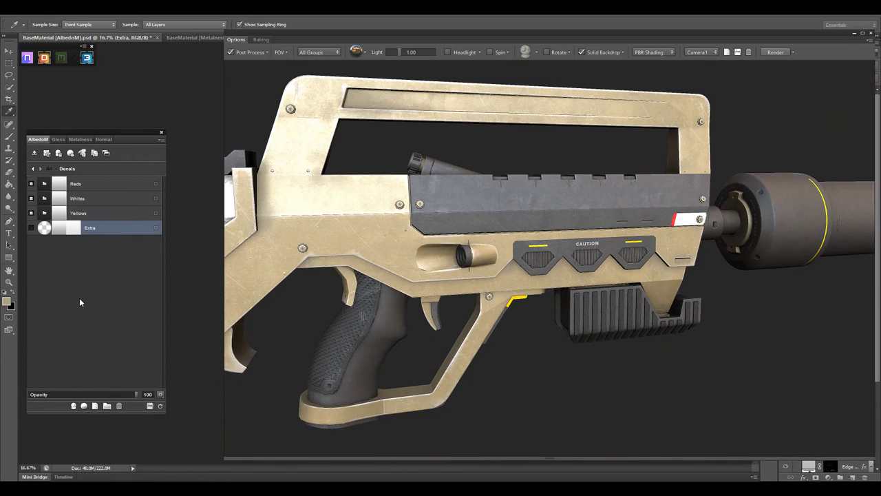
pyautogui.click(31, 229)
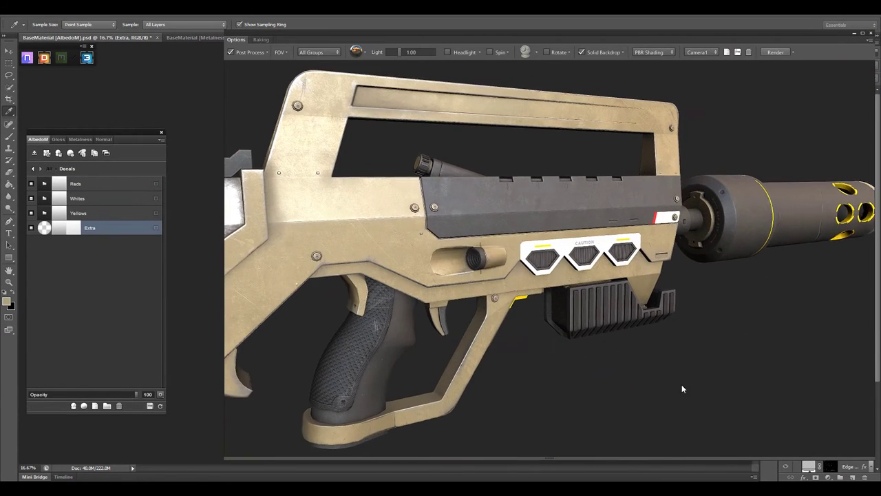
pyautogui.doubleClick(78, 212)
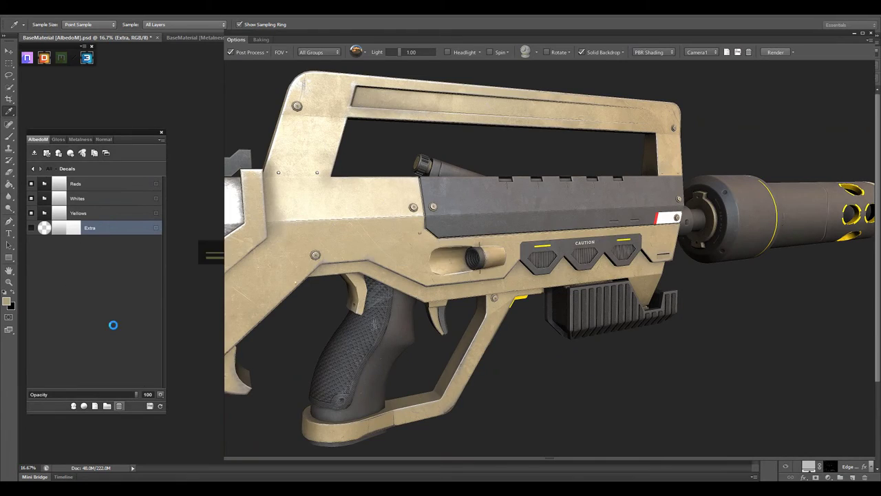
pyautogui.scroll(2, 166, 231)
pyautogui.click(67, 168)
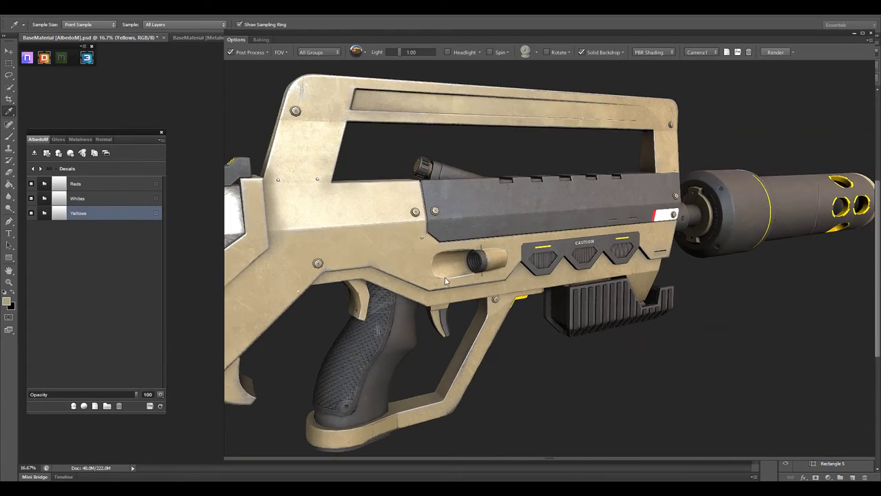
pyautogui.scroll(3, 530, 328)
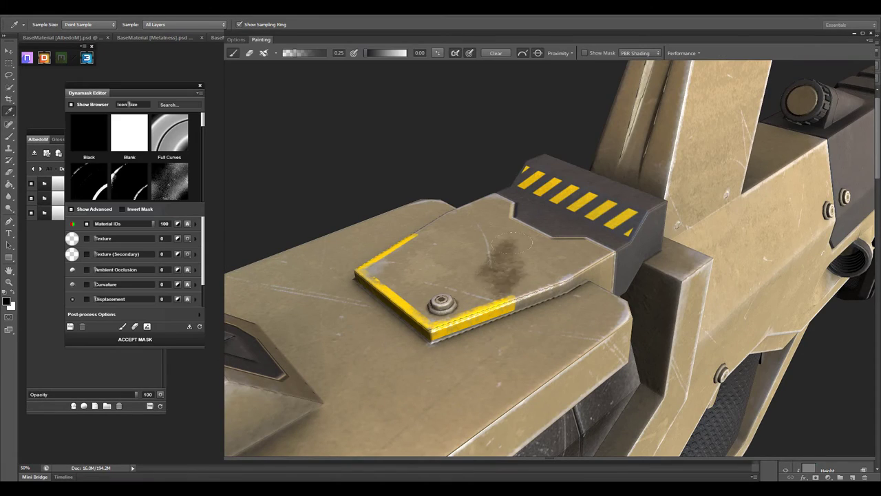
pyautogui.click(154, 338)
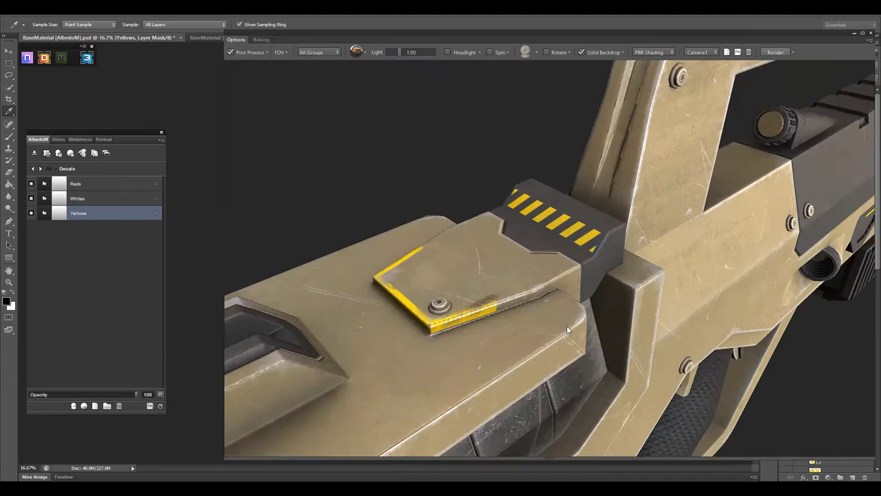
# - Rename the Decals layer in AlbedoM, then bring up the Metalness document
pyautogui.click(79, 139)
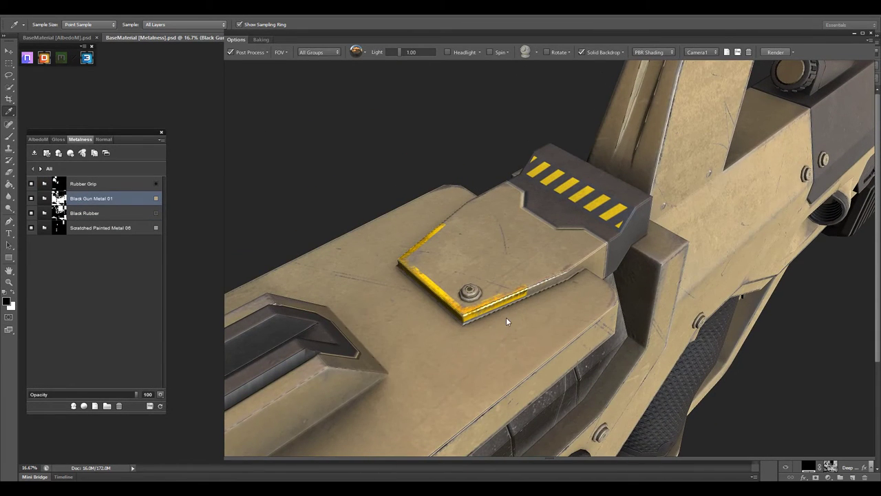
pyautogui.moveTo(380, 34); pyautogui.dragTo(382, 71)
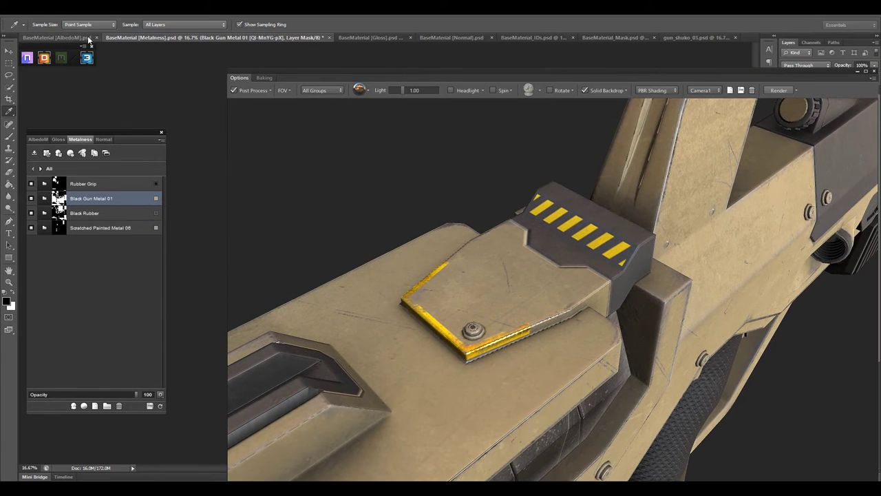
pyautogui.hotkey('ctrl', 'shift', 'Tab')
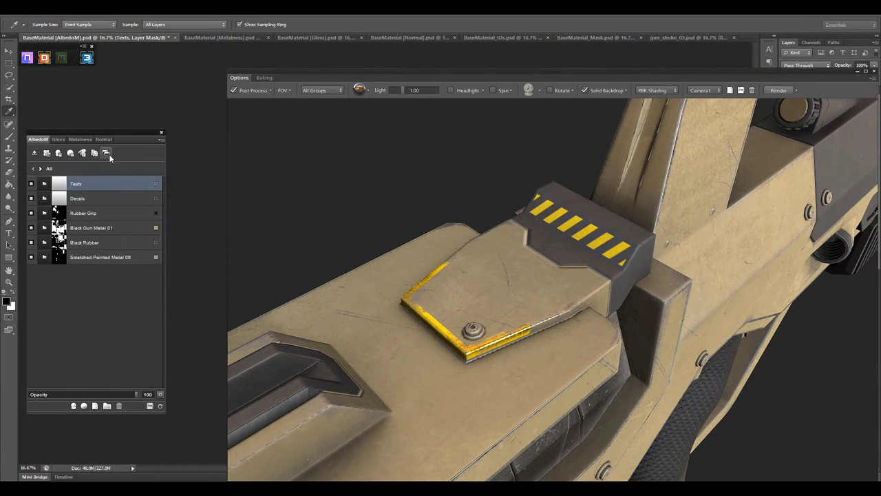
pyautogui.doubleClick(78, 198)
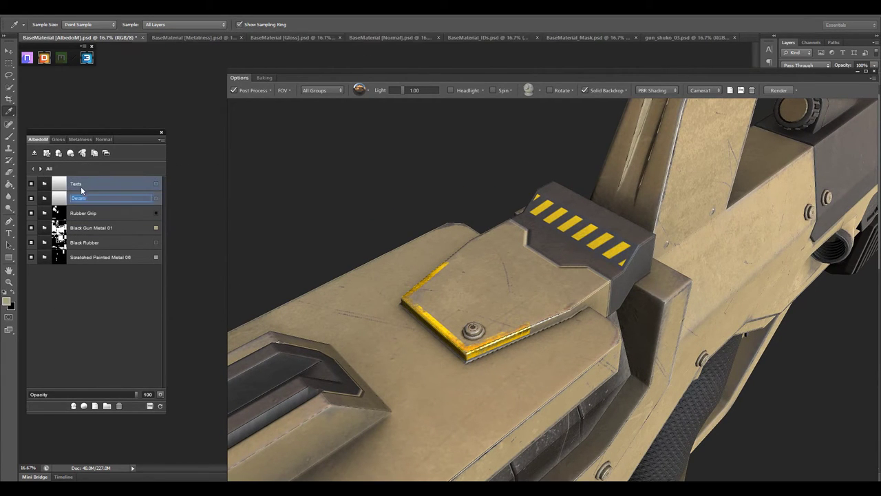
pyautogui.press('Return')
pyautogui.hotkey('ctrl', 'Tab')
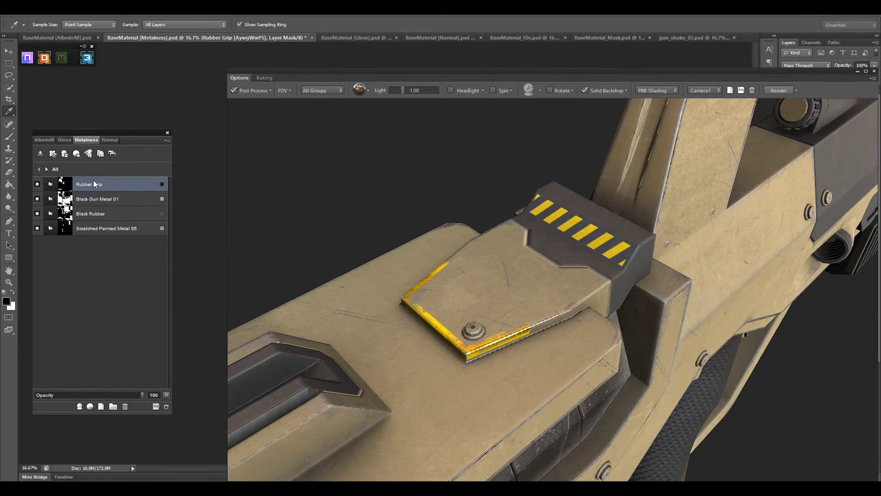
# - Bring up the Metalness texture and zoom in to inspect it
pyautogui.click(59, 38)
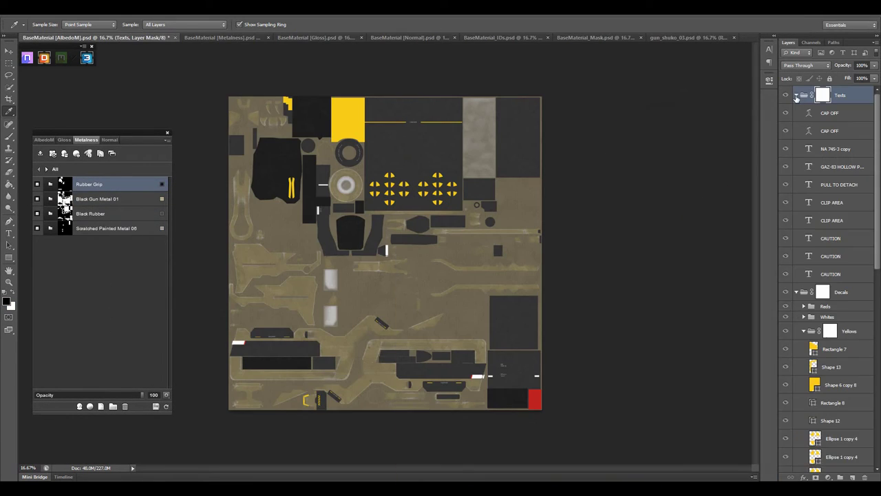
pyautogui.scroll(10, 389, 378)
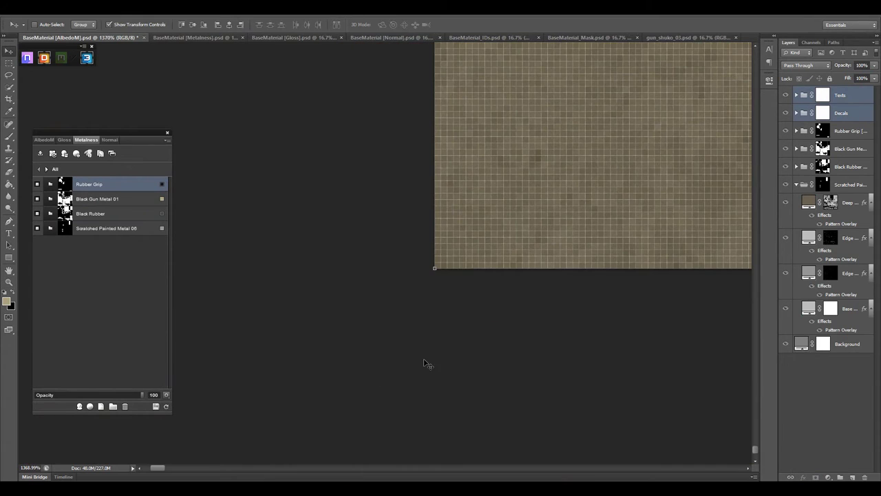
pyautogui.hotkey('ctrl', 'Tab')
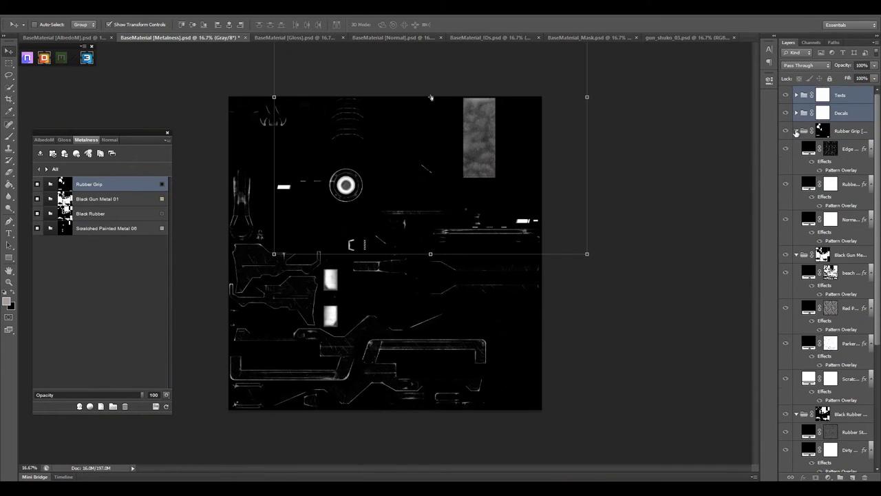
pyautogui.press('z')
pyautogui.moveTo(224, 410); pyautogui.dragTo(406, 157)
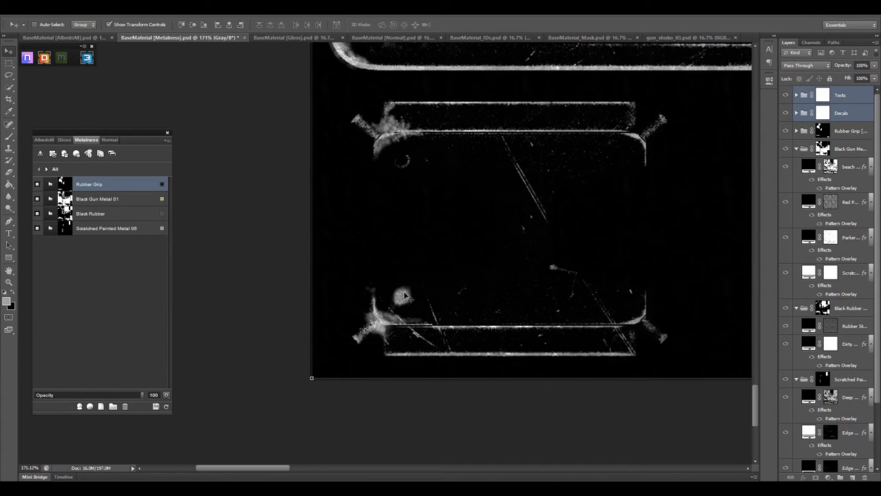
pyautogui.press('z')
pyautogui.moveTo(401, 418); pyautogui.dragTo(257, 109)
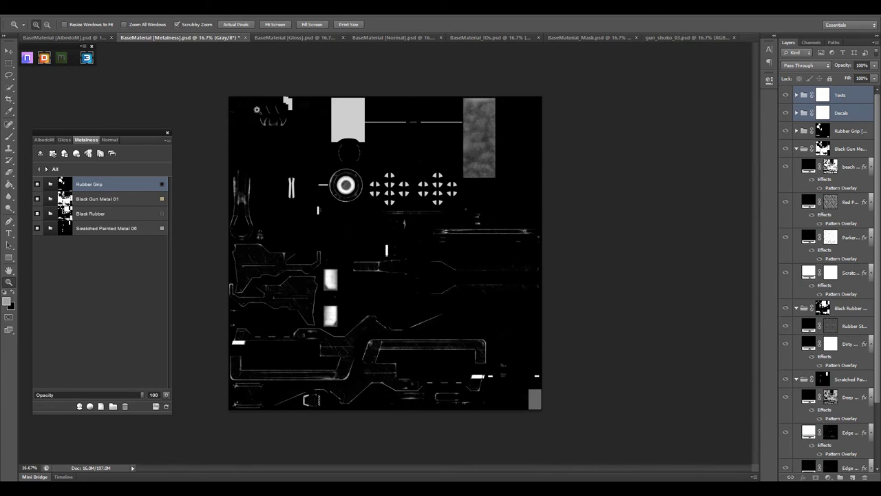
# - Move Texts and Decals out of Black Gun Metal in the Normal map, then orbit the rifle in 3D
pyautogui.press('v')
pyautogui.hotkey('ctrl', 'Tab')
pyautogui.hotkey('ctrl', 'Tab')
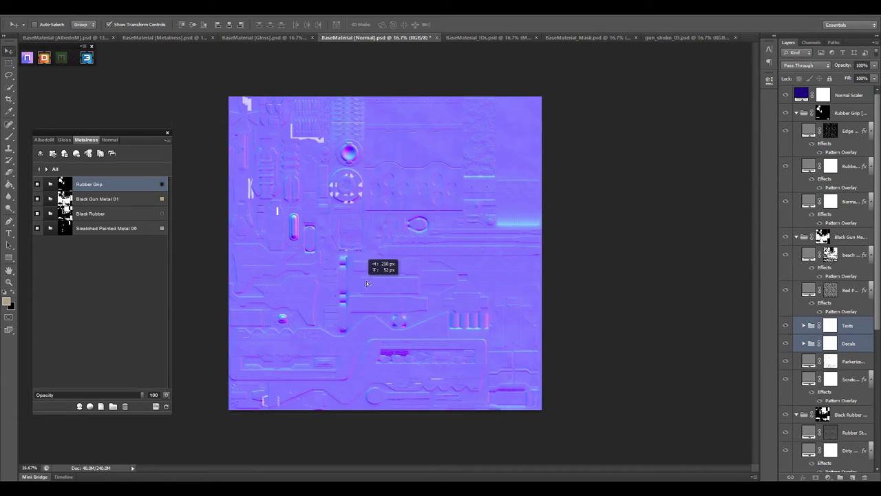
pyautogui.moveTo(857, 325); pyautogui.dragTo(840, 120)
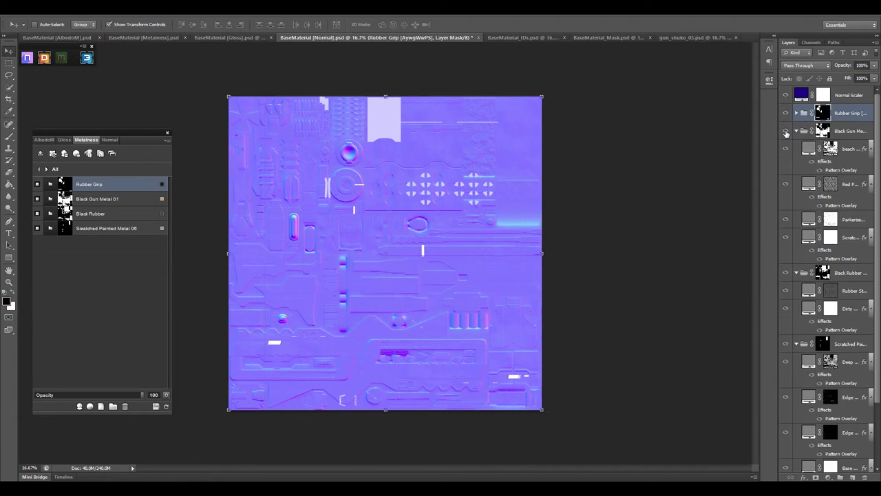
pyautogui.hotkey('ctrl', 'shift', 'Tab')
pyautogui.hotkey('ctrl', 'shift', 'Tab')
pyautogui.hotkey('ctrl', 'shift', 'Tab')
pyautogui.press('z')
pyautogui.moveTo(440, 298); pyautogui.dragTo(368, 201)
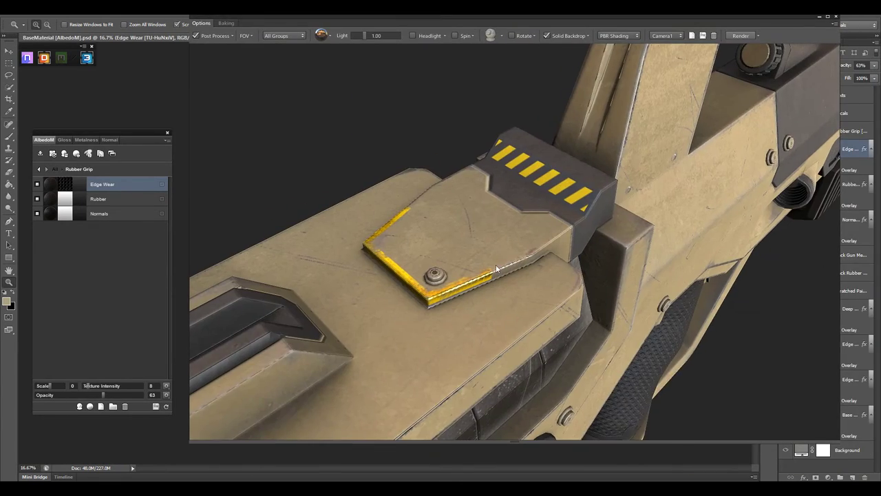
pyautogui.moveTo(496, 264)
pyautogui.mouseDown()
pyautogui.moveTo(503, 241)
pyautogui.moveTo(518, 267)
pyautogui.mouseUp()
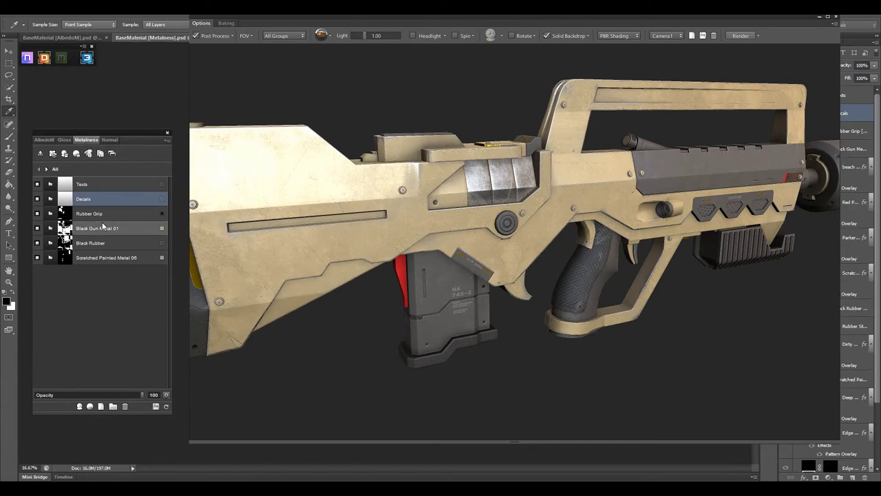
pyautogui.click(86, 183)
# - Select the Decals group with the albedo texture and launch 3D painting of its mask
pyautogui.click(86, 199)
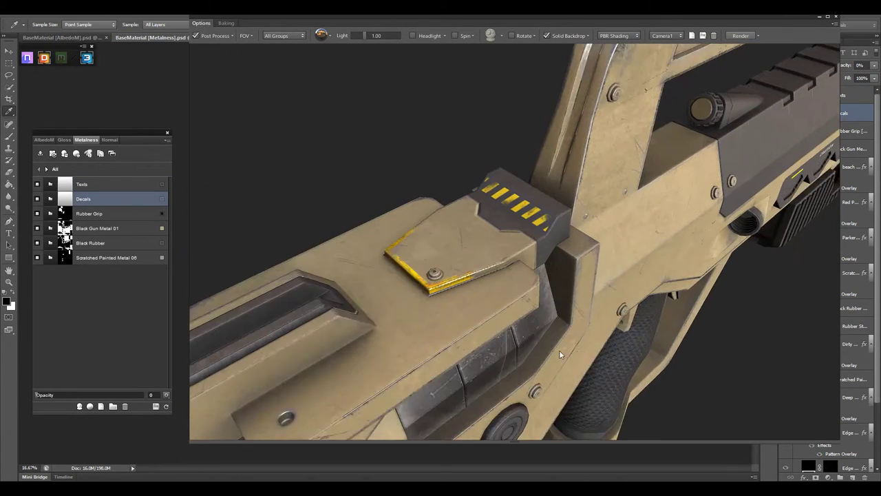
pyautogui.click(44, 139)
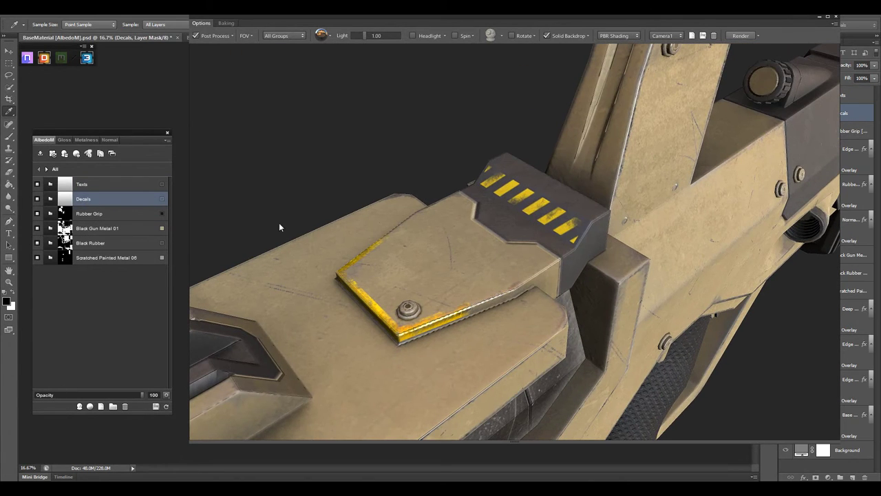
pyautogui.click(68, 201)
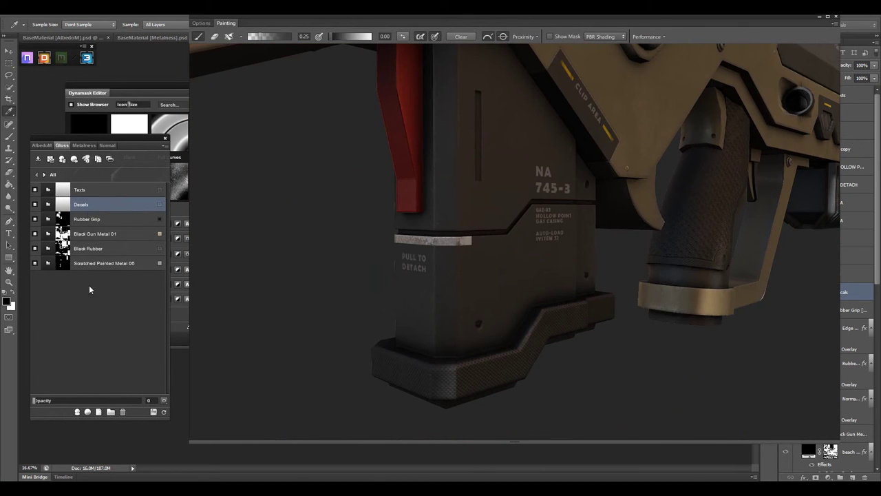
pyautogui.hotkey('alt', ']')
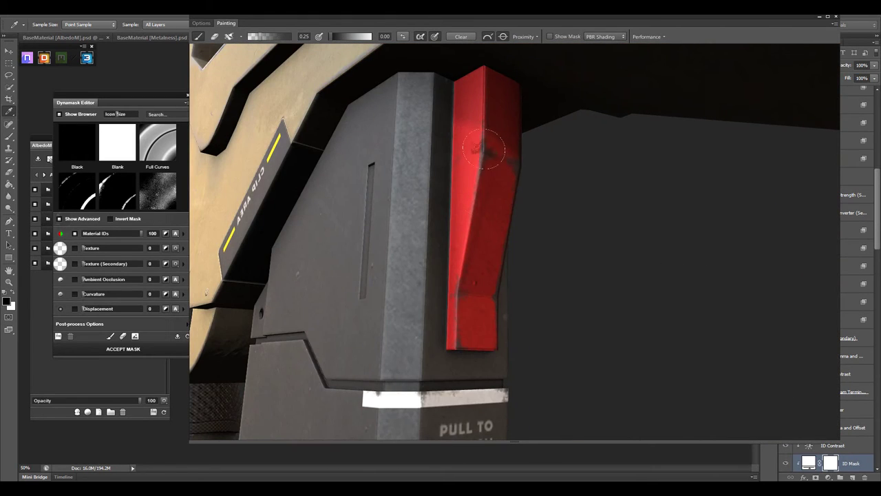
pyautogui.scroll(-5, 460, 288)
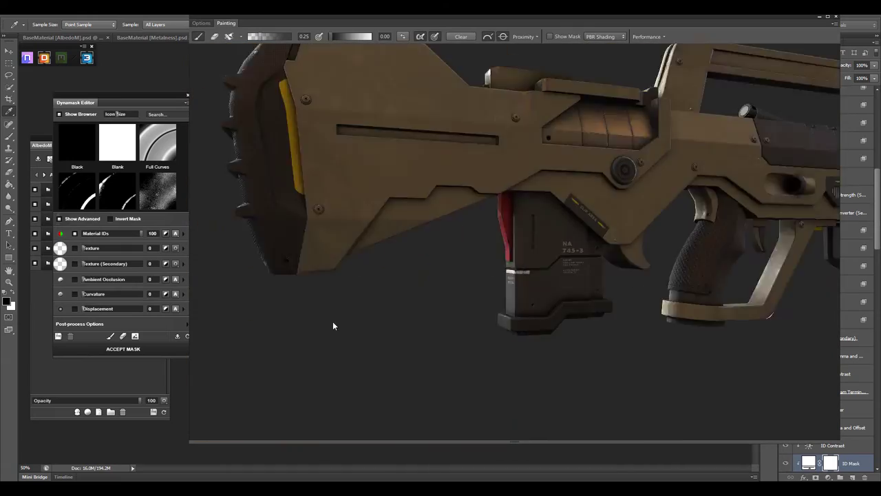
pyautogui.scroll(5, 618, 334)
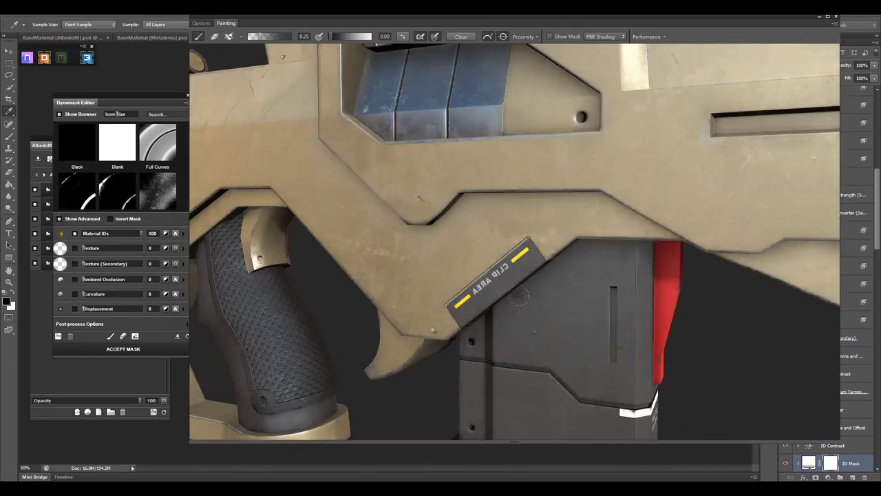
pyautogui.moveTo(519, 296); pyautogui.dragTo(533, 234)
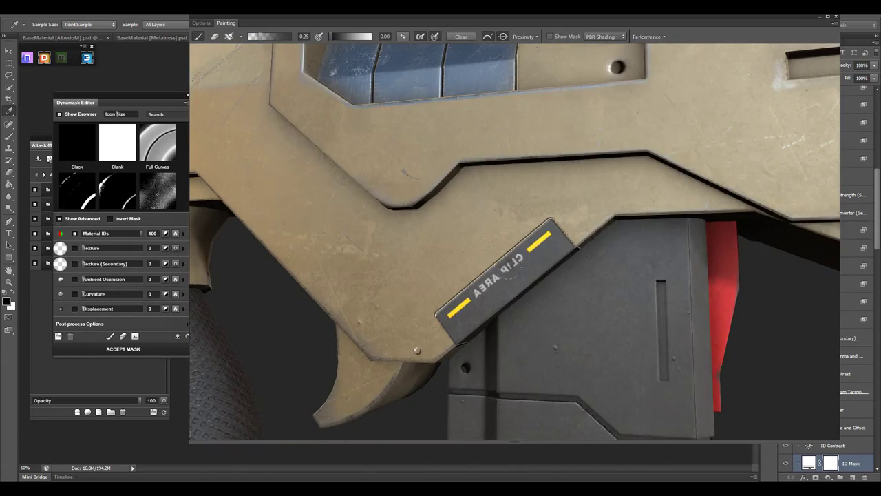
pyautogui.scroll(-5, 521, 331)
pyautogui.scroll(3, 521, 330)
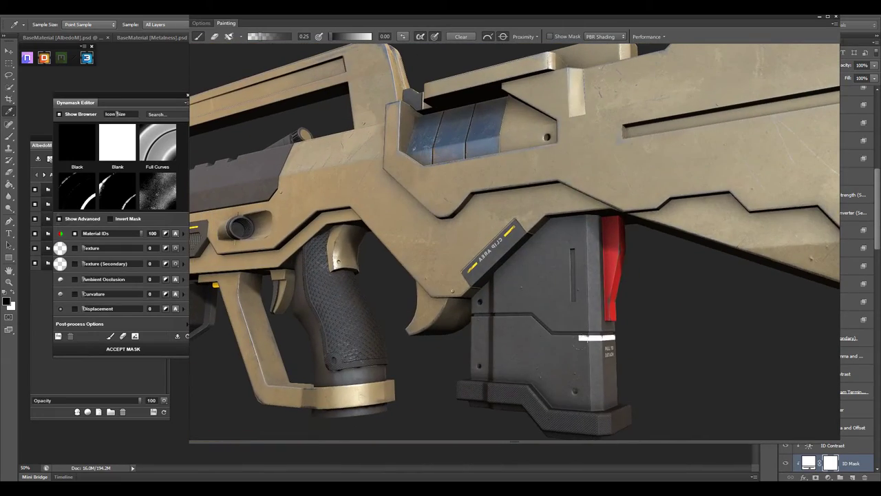
pyautogui.scroll(-5, 581, 337)
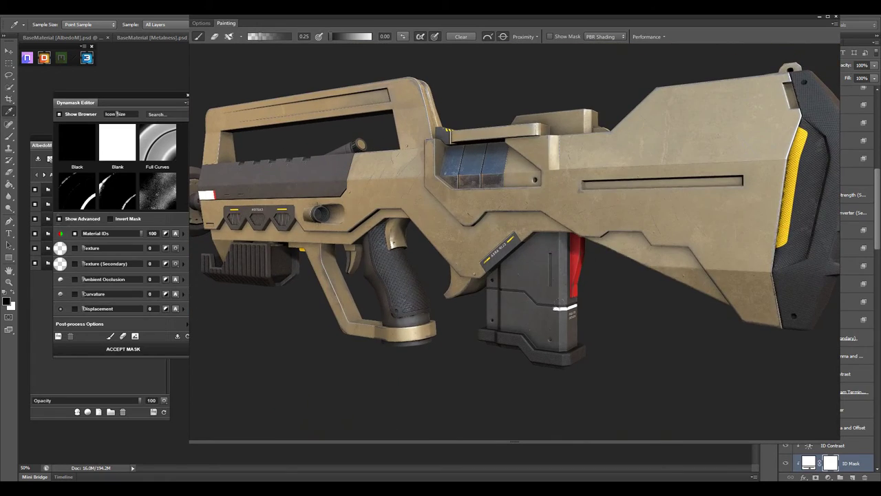
pyautogui.moveTo(581, 337)
pyautogui.mouseDown()
pyautogui.moveTo(568, 399)
pyautogui.moveTo(533, 323)
pyautogui.mouseUp()
pyautogui.scroll(5, 568, 400)
pyautogui.scroll(-5, 566, 389)
pyautogui.scroll(5, 533, 323)
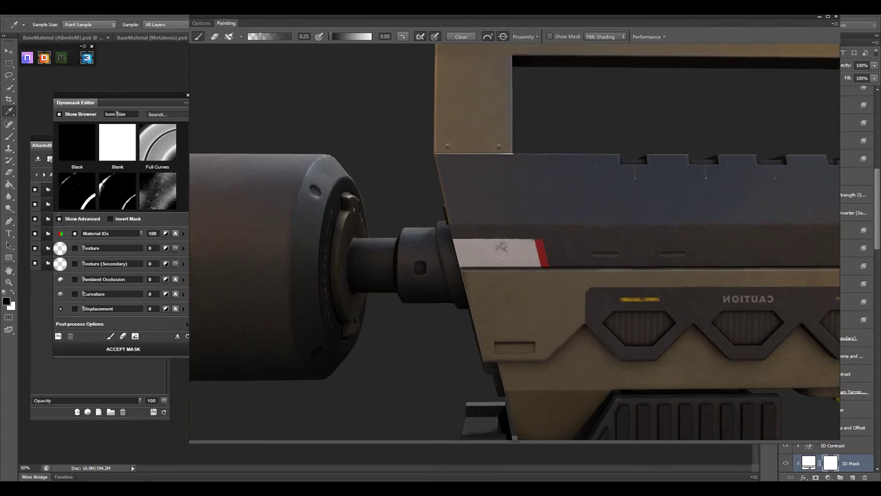
# - Orbit to the barrel's side, paint yellow wear on the vent hole rims, and accept the mask
pyautogui.moveTo(541, 236); pyautogui.dragTo(317, 242)
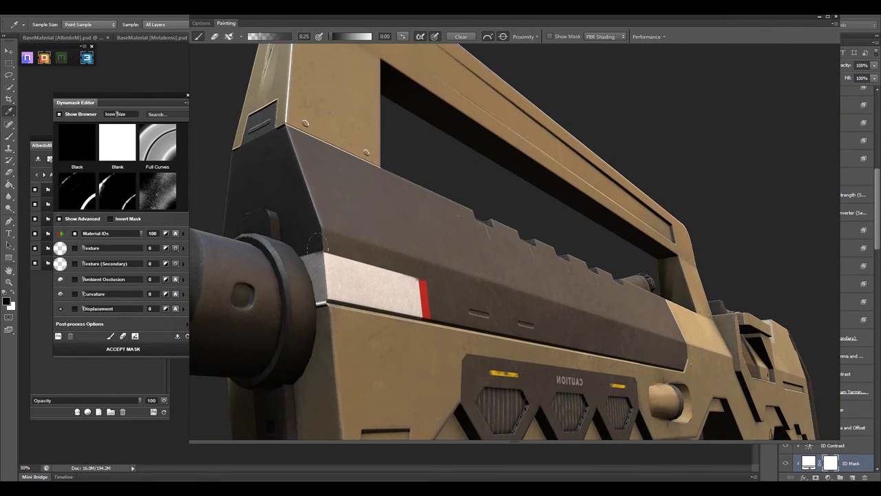
pyautogui.moveTo(389, 323); pyautogui.dragTo(365, 285)
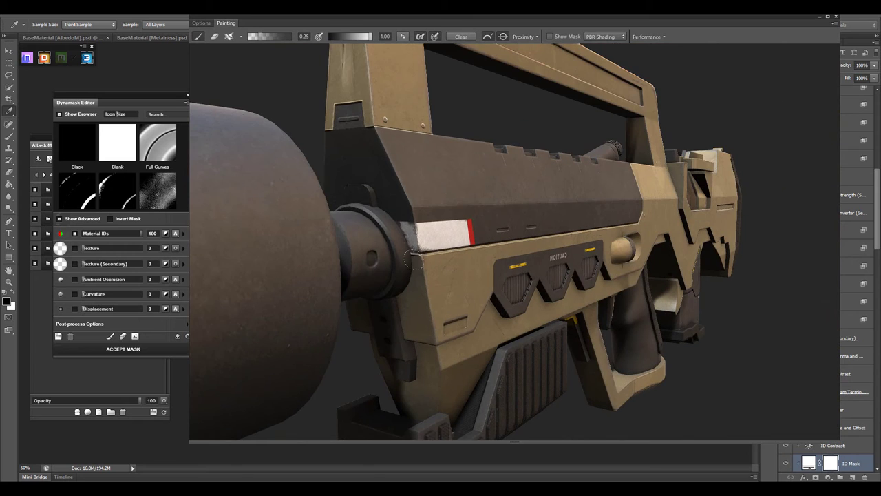
pyautogui.moveTo(426, 271)
pyautogui.mouseDown()
pyautogui.moveTo(615, 241)
pyautogui.moveTo(426, 254)
pyautogui.mouseUp()
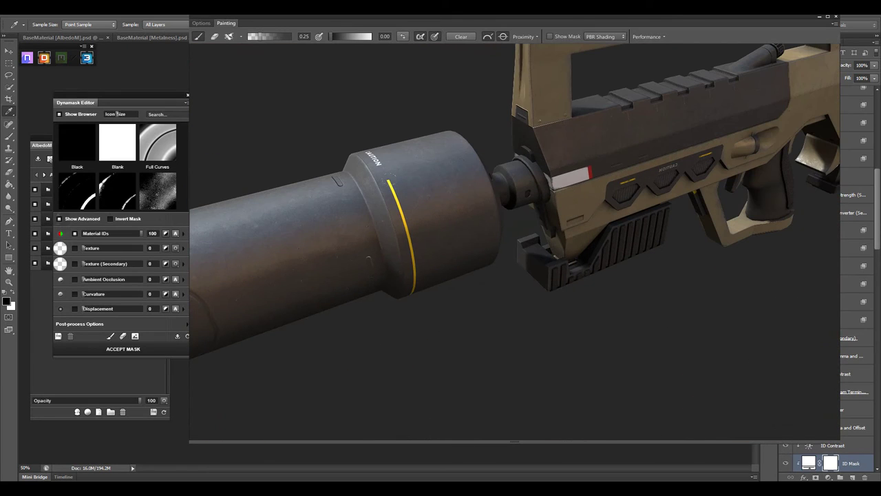
pyautogui.moveTo(403, 212); pyautogui.dragTo(404, 282)
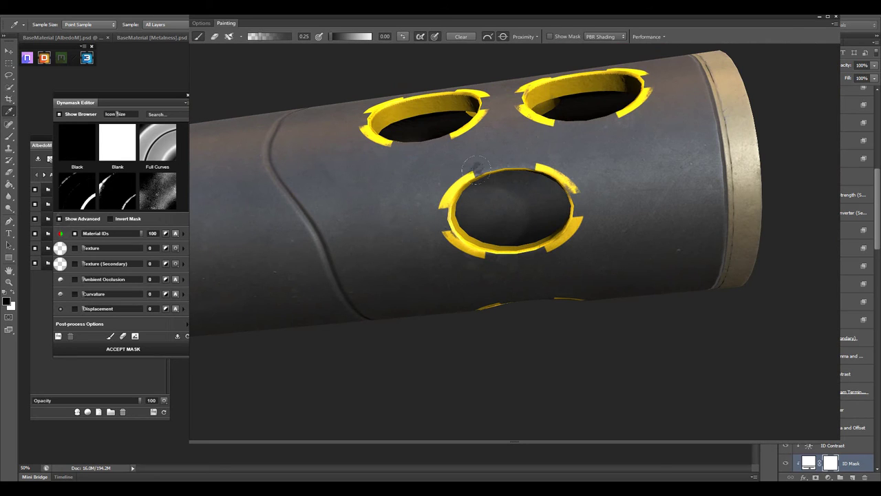
pyautogui.moveTo(477, 169); pyautogui.dragTo(465, 185)
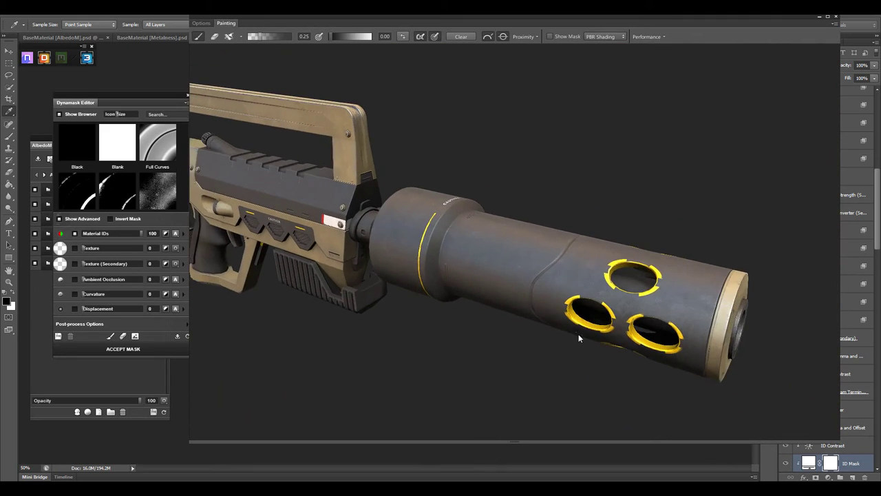
pyautogui.click(156, 348)
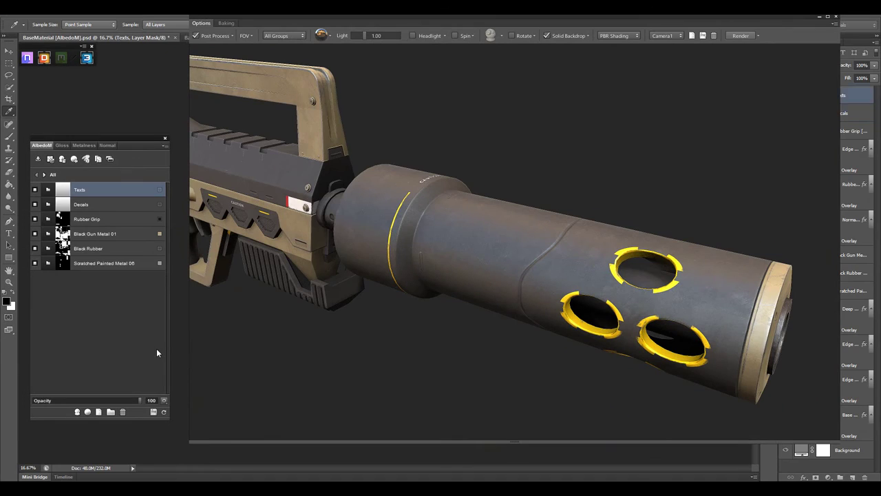
# - Apply Aluminum to the Black Rubber group and place it below Dirty Rubber
pyautogui.click(48, 248)
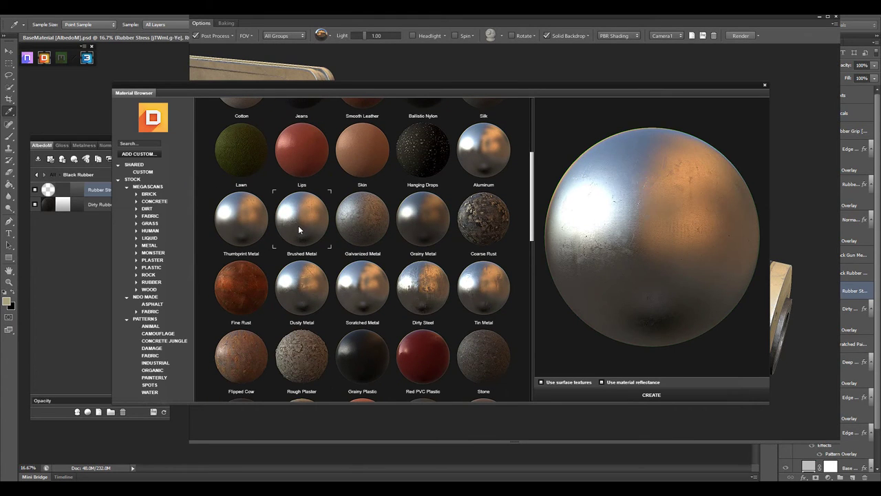
pyautogui.doubleClick(298, 231)
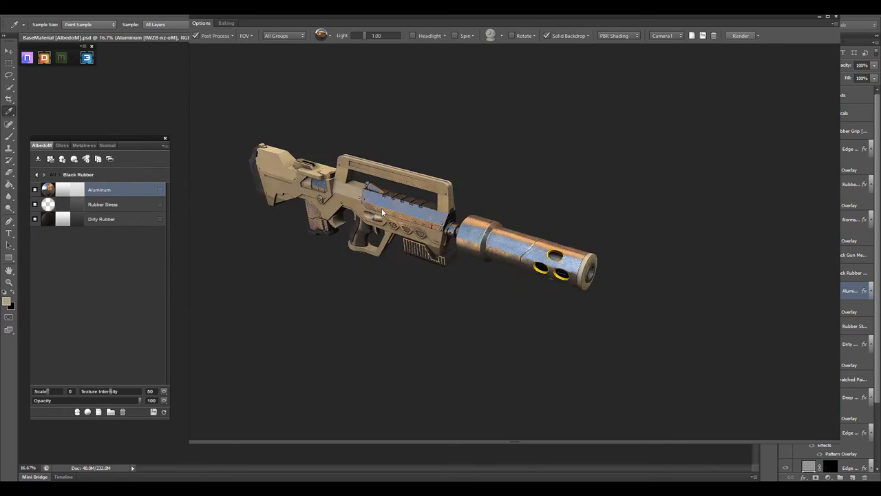
pyautogui.moveTo(102, 193); pyautogui.dragTo(122, 299)
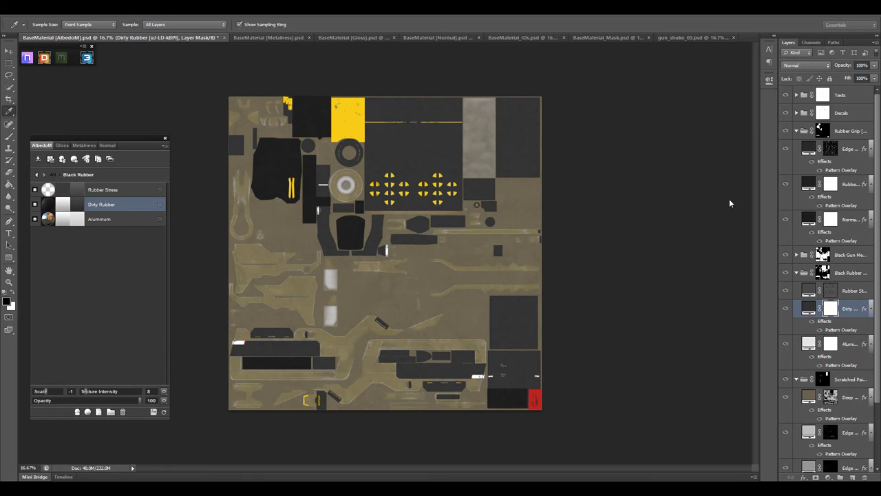
# - Expand the Black Rubber group's layers and launch 3D mask painting on the rifle
pyautogui.click(797, 274)
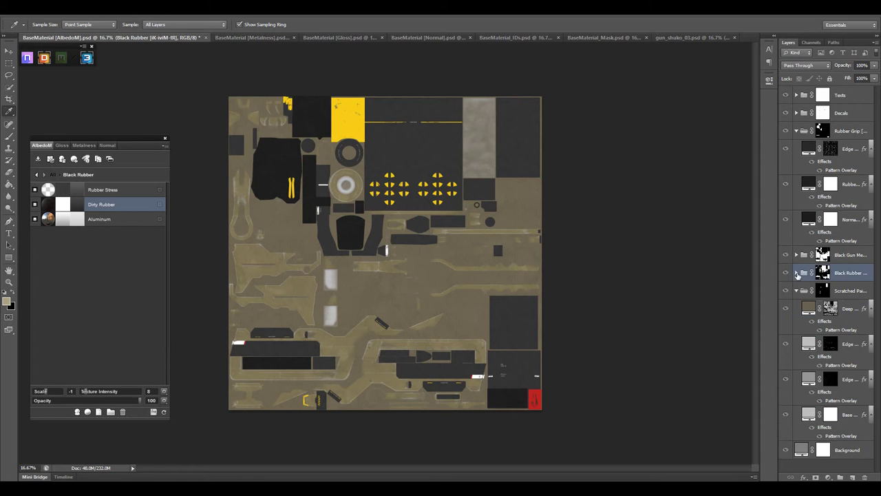
pyautogui.click(797, 274)
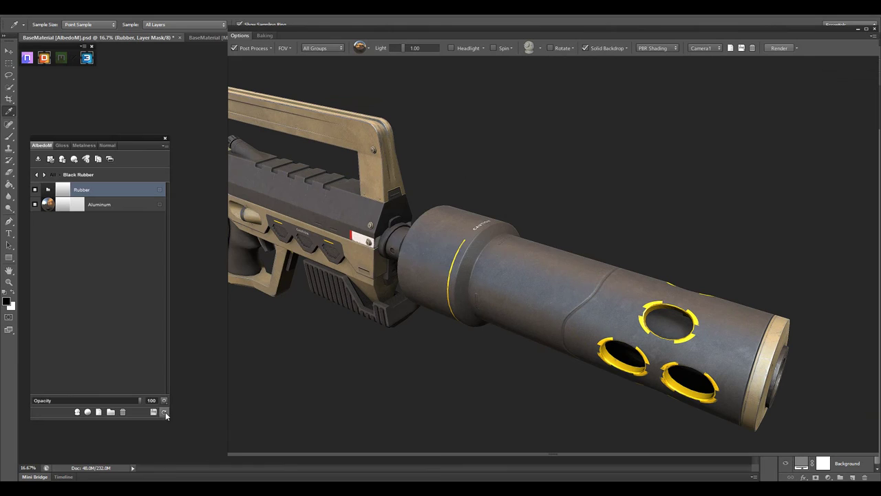
pyautogui.click(165, 412)
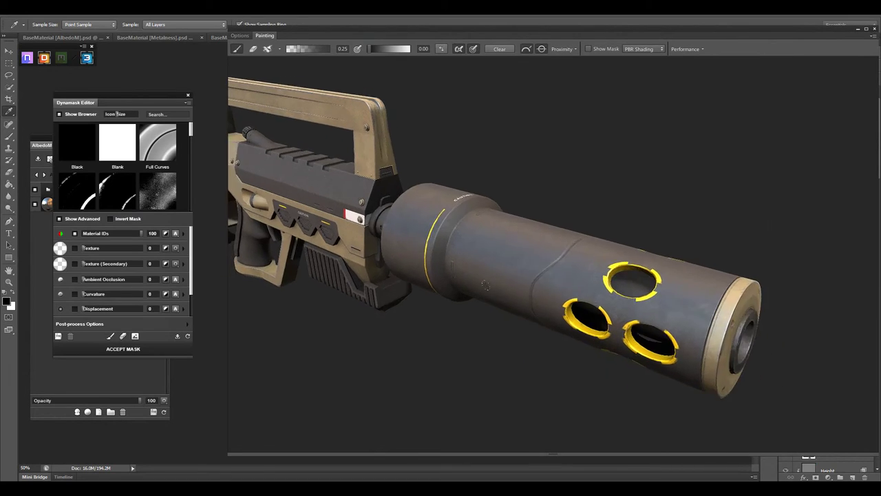
# - Raise curvature influence to 81 and adjust ambient occlusion blur, tightness and contrast
pyautogui.moveTo(128, 294); pyautogui.dragTo(131, 293)
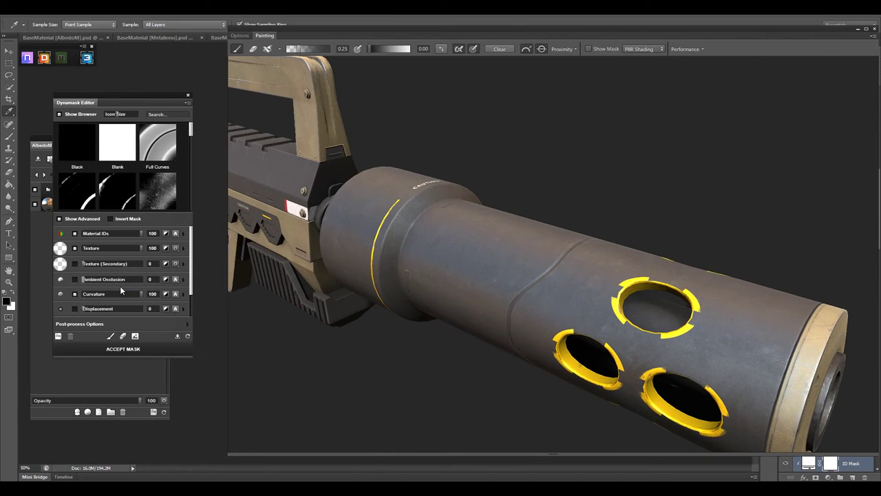
pyautogui.click(159, 279)
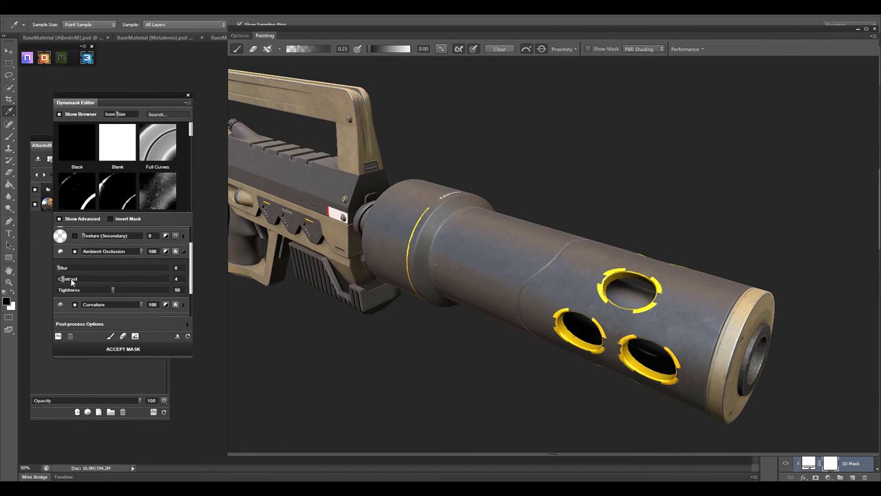
pyautogui.click(76, 267)
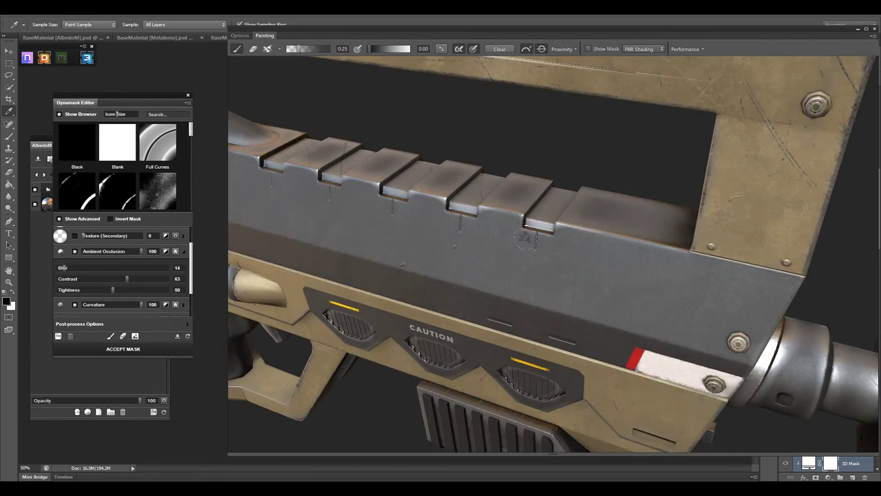
pyautogui.moveTo(112, 289)
pyautogui.mouseDown()
pyautogui.moveTo(83, 289)
pyautogui.moveTo(153, 279)
pyautogui.mouseUp()
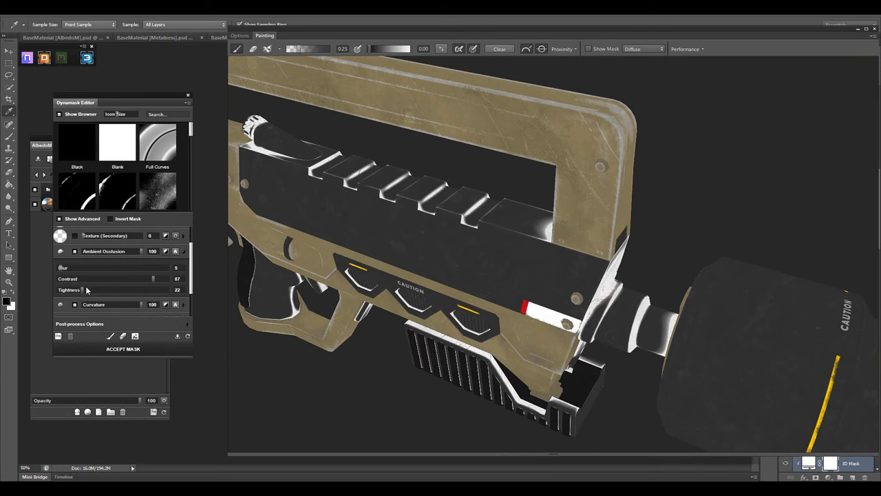
pyautogui.moveTo(60, 267); pyautogui.dragTo(69, 269)
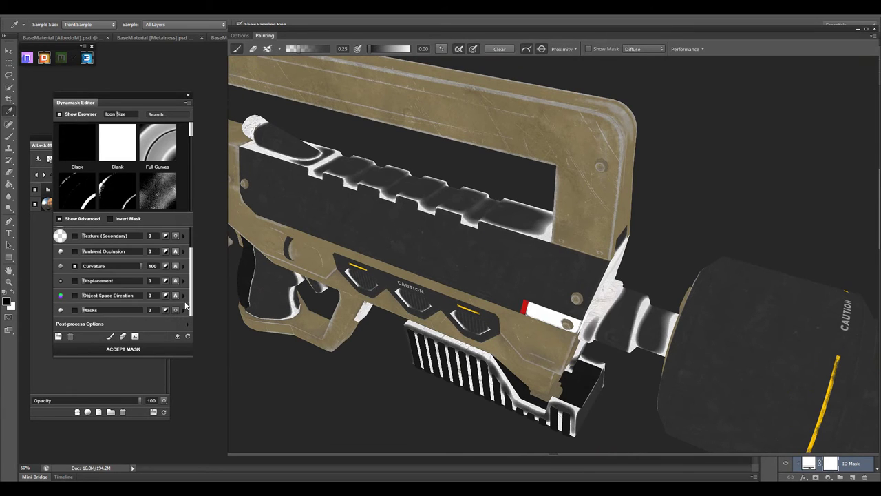
pyautogui.moveTo(153, 279)
pyautogui.mouseDown()
pyautogui.moveTo(126, 280)
pyautogui.moveTo(146, 278)
pyautogui.mouseUp()
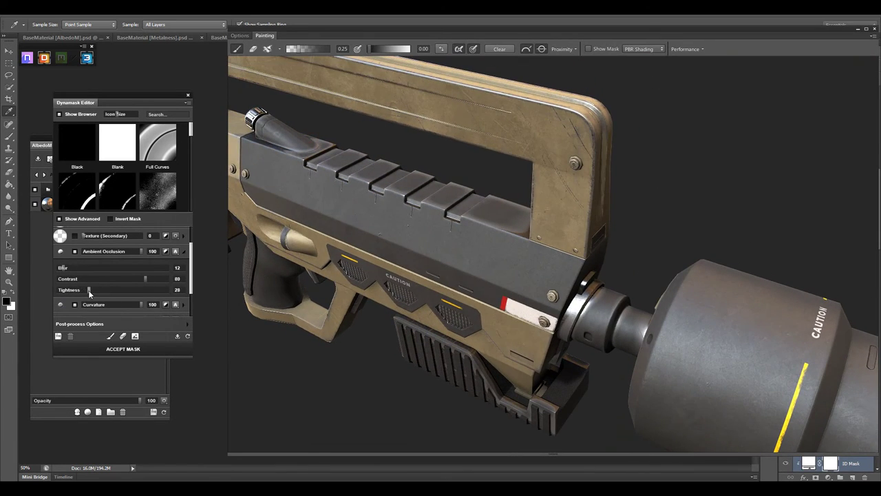
pyautogui.moveTo(62, 267); pyautogui.dragTo(74, 277)
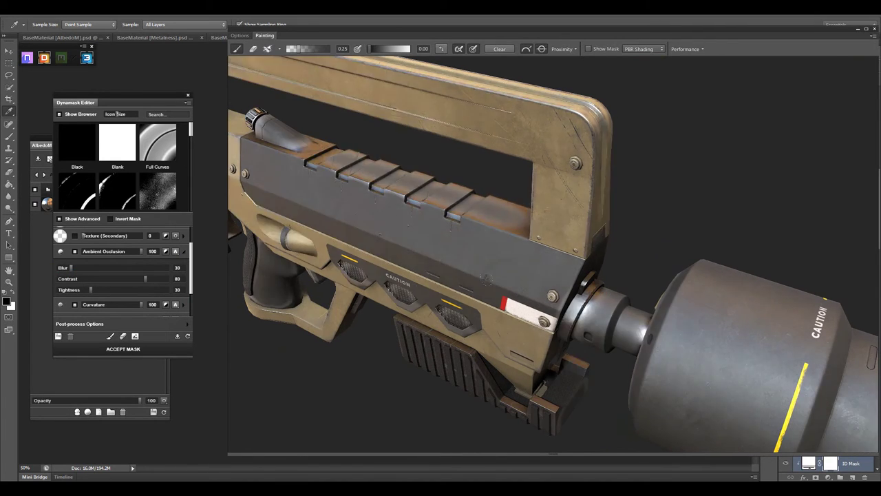
# - Reduce the ambient occlusion contribution and fine-tune its blur and contrast
pyautogui.click(142, 252)
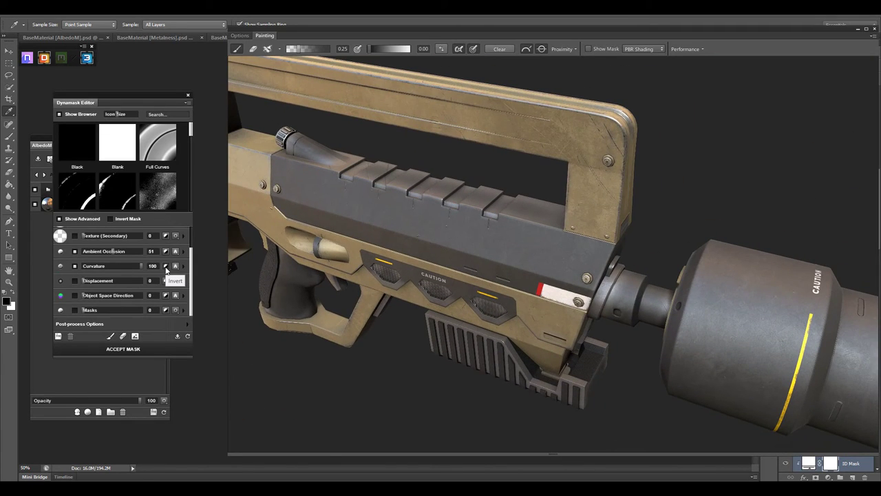
pyautogui.click(165, 267)
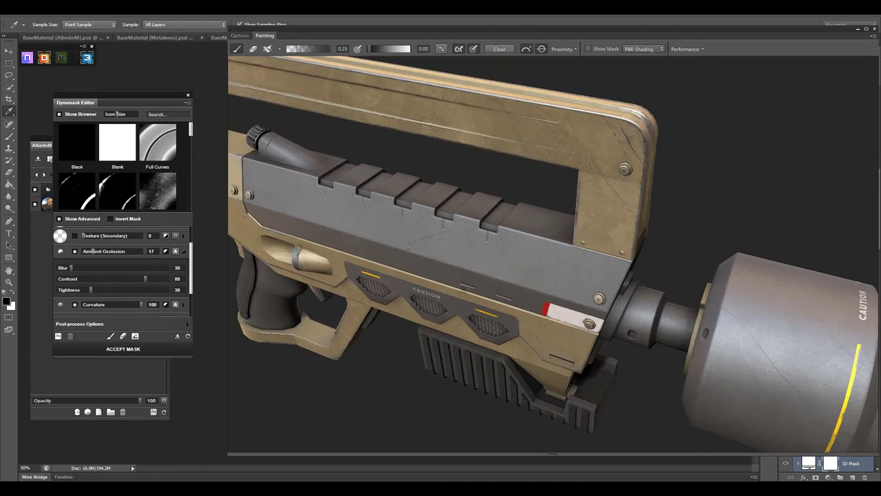
pyautogui.moveTo(145, 278)
pyautogui.mouseDown()
pyautogui.moveTo(109, 278)
pyautogui.moveTo(166, 282)
pyautogui.moveTo(144, 278)
pyautogui.mouseUp()
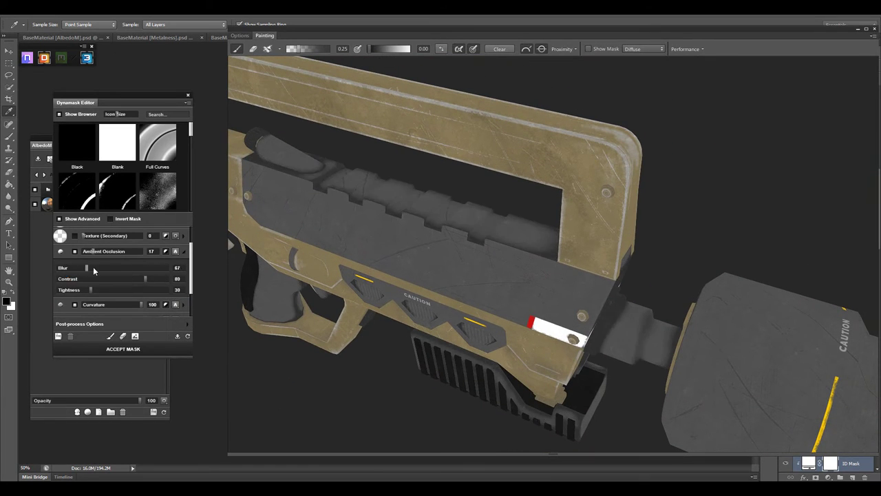
pyautogui.moveTo(65, 267)
pyautogui.mouseDown()
pyautogui.moveTo(153, 290)
pyautogui.moveTo(140, 289)
pyautogui.moveTo(150, 278)
pyautogui.mouseUp()
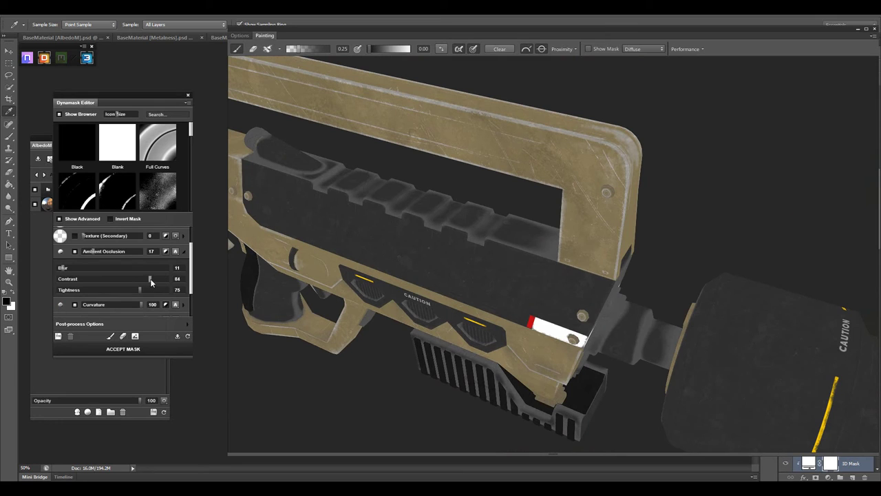
pyautogui.moveTo(61, 267); pyautogui.dragTo(62, 269)
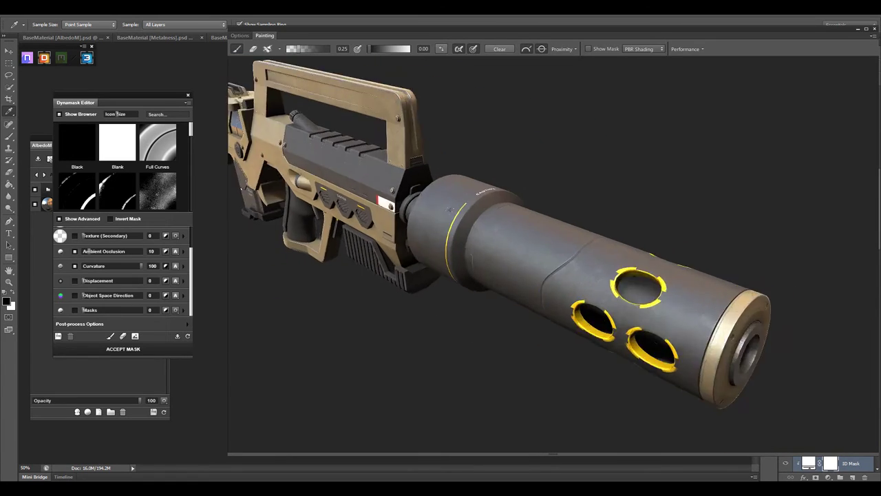
# - Strengthen the soft curvature edges in the curvature edge settings
pyautogui.click(183, 267)
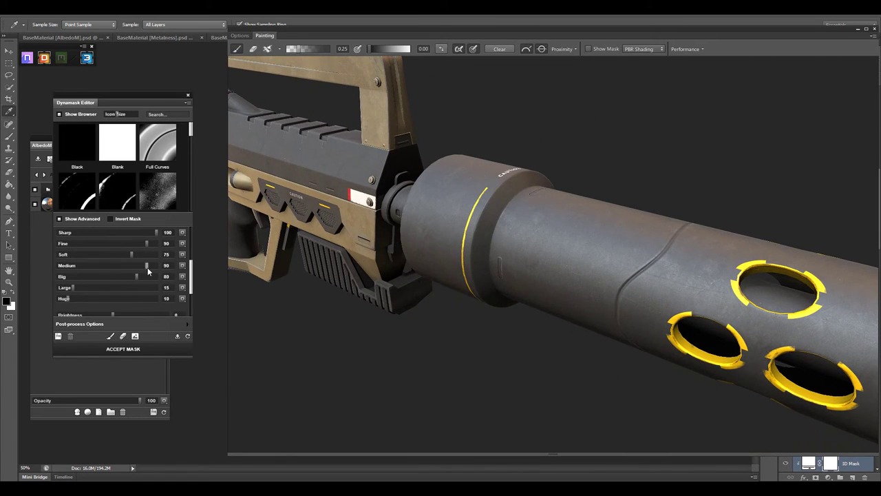
pyautogui.moveTo(131, 254); pyautogui.dragTo(149, 254)
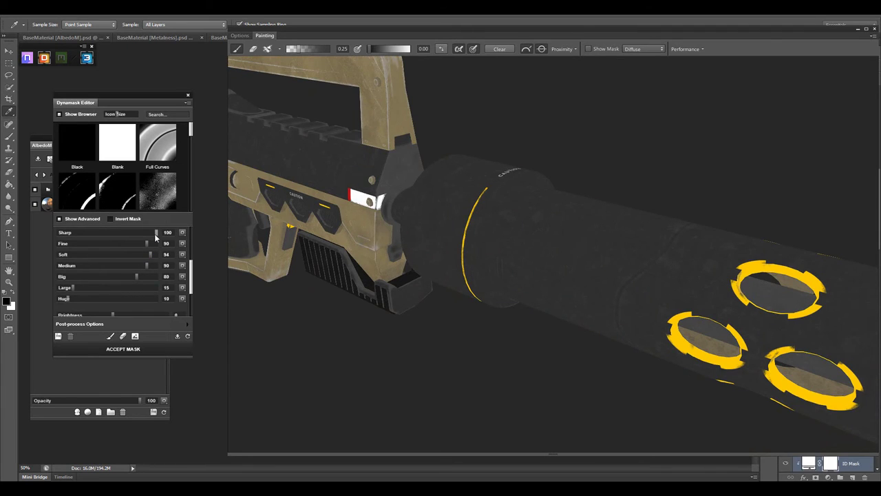
pyautogui.scroll(-1, 138, 289)
pyautogui.moveTo(72, 287); pyautogui.dragTo(152, 284)
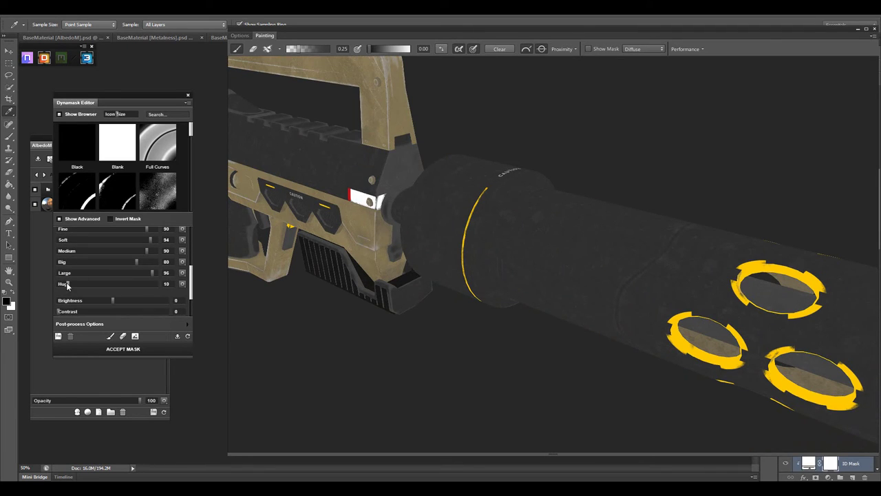
pyautogui.scroll(-3, 166, 294)
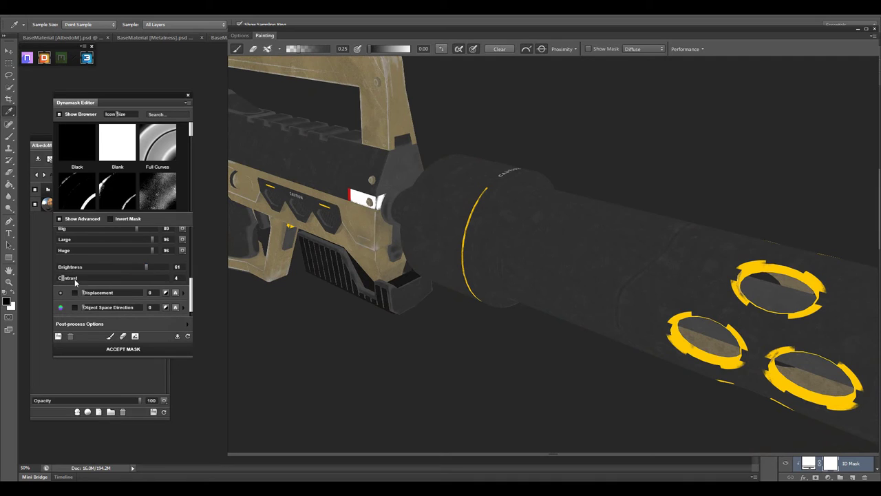
pyautogui.scroll(5, 147, 269)
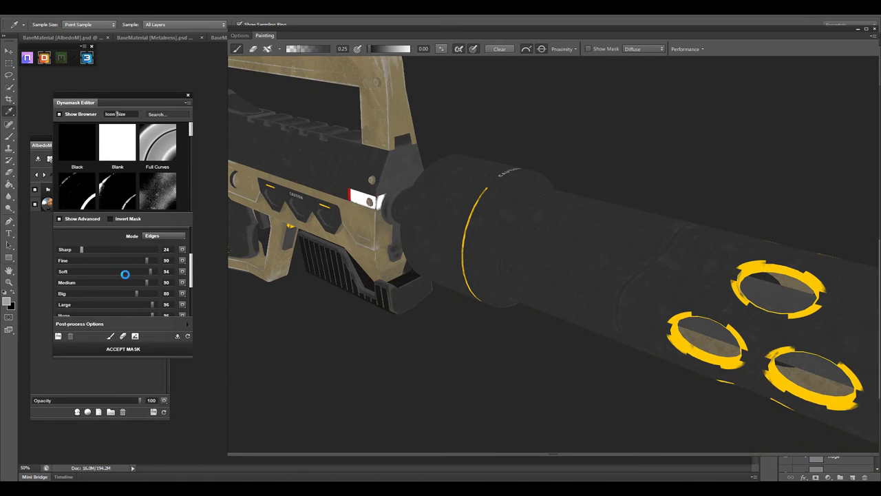
pyautogui.moveTo(146, 260); pyautogui.dragTo(95, 261)
pyautogui.scroll(2, 110, 271)
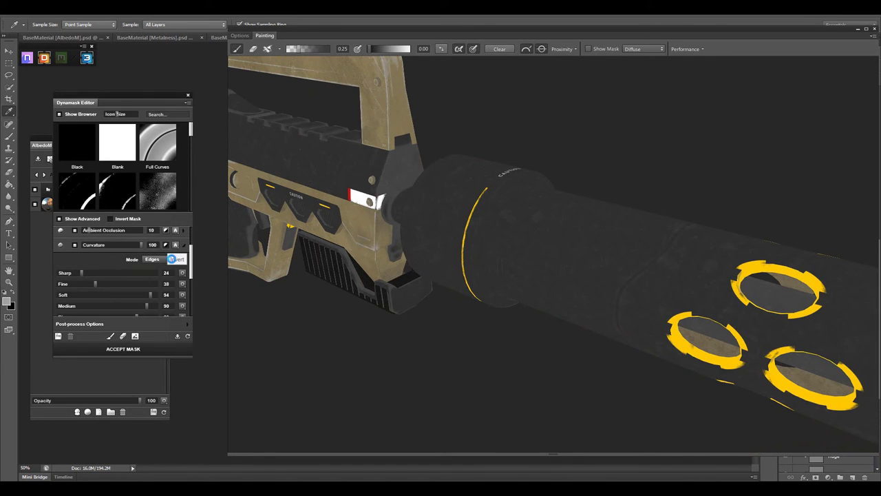
# - Try several curvature blend modes and settle on one
pyautogui.click(176, 245)
pyautogui.click(196, 270)
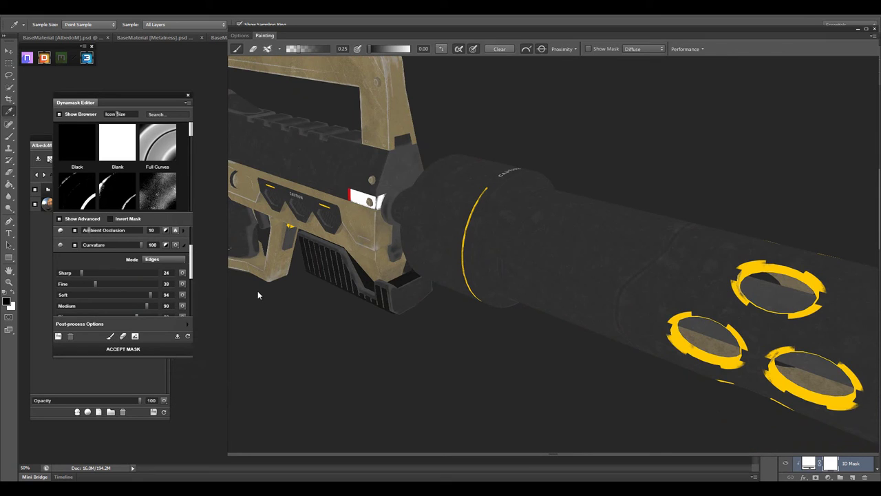
pyautogui.click(177, 245)
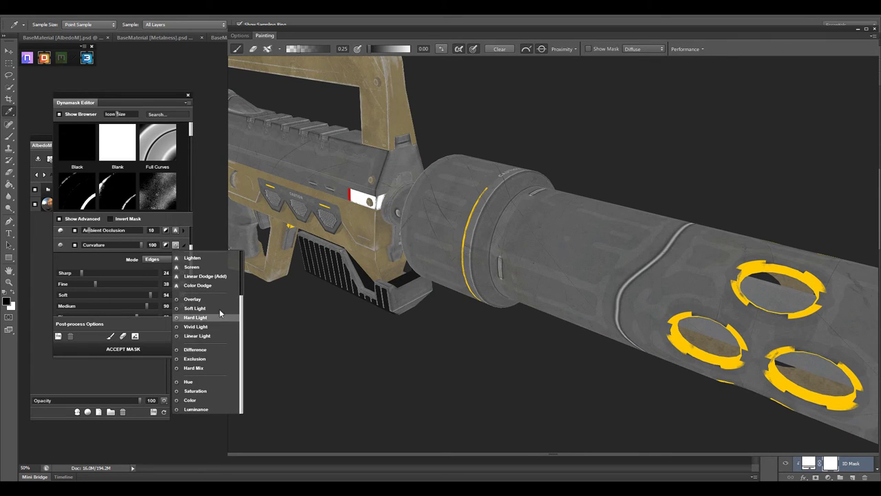
pyautogui.click(219, 309)
pyautogui.click(175, 245)
pyautogui.click(219, 276)
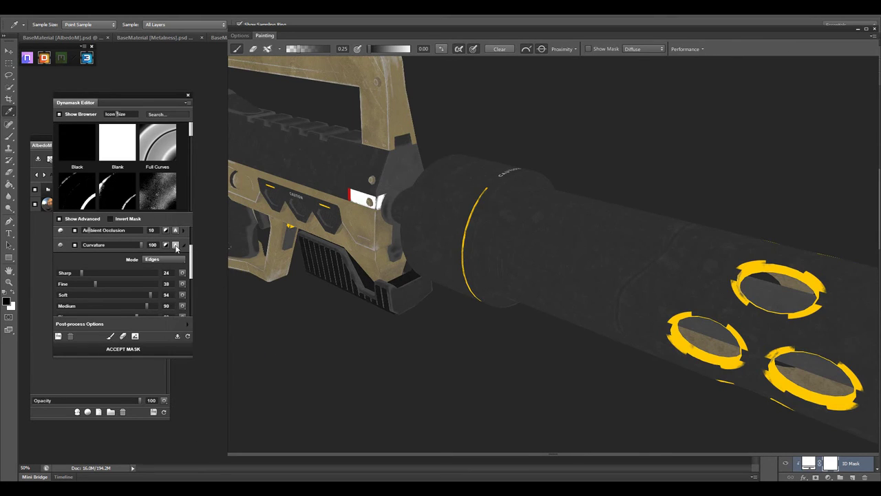
pyautogui.click(175, 245)
pyautogui.click(230, 285)
# - Strengthen sharp edges, reduce soft edges, and raise curvature brightness and contrast
pyautogui.moveTo(82, 274)
pyautogui.mouseDown()
pyautogui.moveTo(136, 273)
pyautogui.moveTo(76, 284)
pyautogui.mouseUp()
pyautogui.scroll(-2, 193, 284)
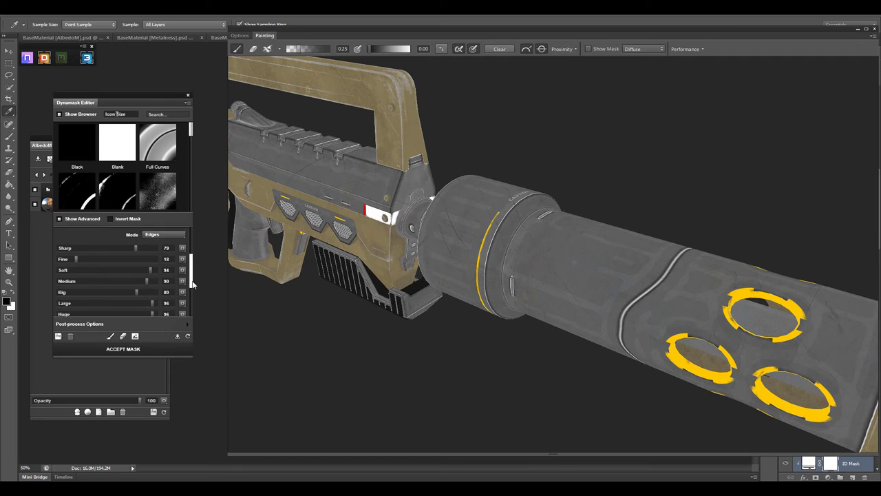
pyautogui.moveTo(150, 269); pyautogui.dragTo(117, 269)
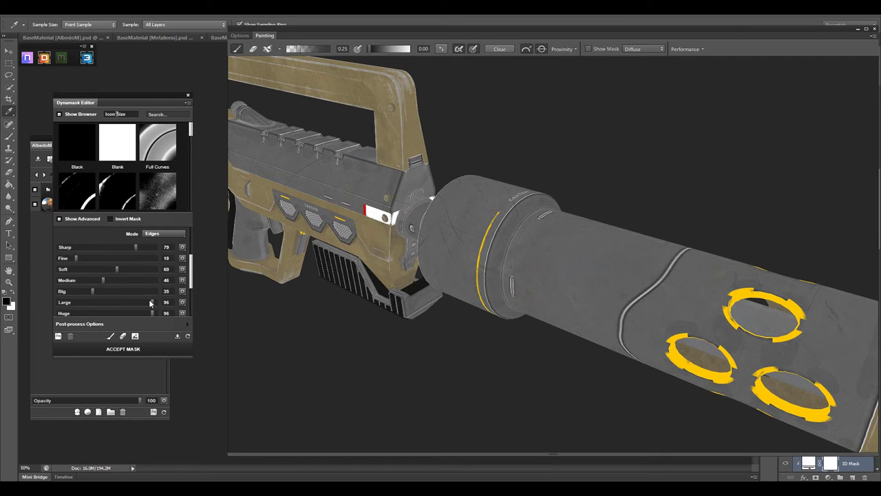
pyautogui.scroll(-3, 131, 286)
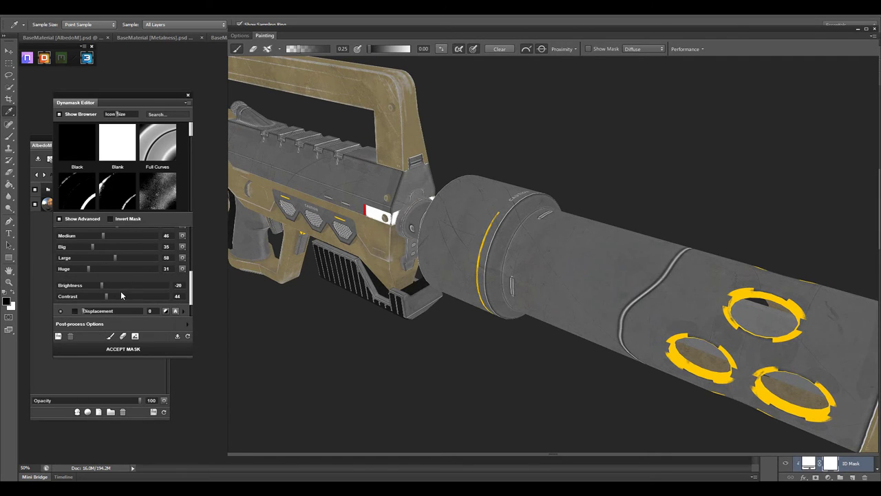
pyautogui.moveTo(101, 285); pyautogui.dragTo(133, 285)
pyautogui.moveTo(70, 296)
pyautogui.mouseDown()
pyautogui.moveTo(151, 294)
pyautogui.moveTo(129, 285)
pyautogui.moveTo(168, 296)
pyautogui.moveTo(139, 310)
pyautogui.mouseUp()
pyautogui.scroll(1, 147, 313)
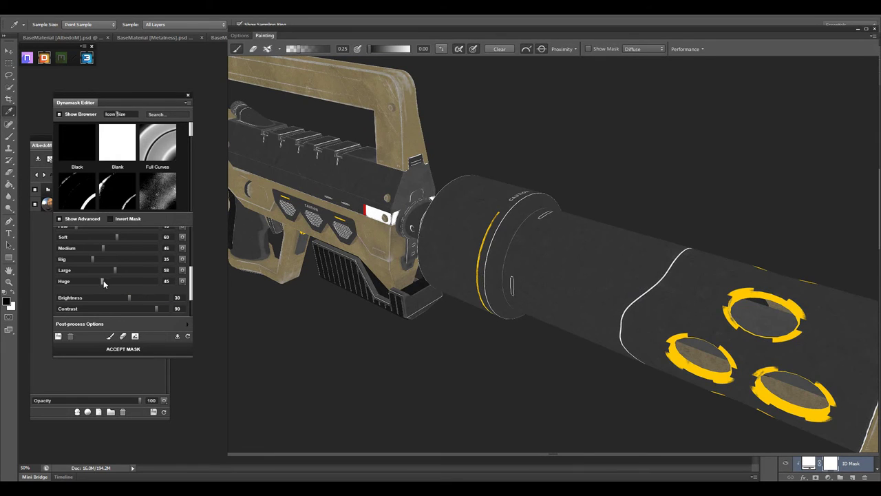
pyautogui.moveTo(115, 270); pyautogui.dragTo(135, 270)
pyautogui.scroll(3, 134, 269)
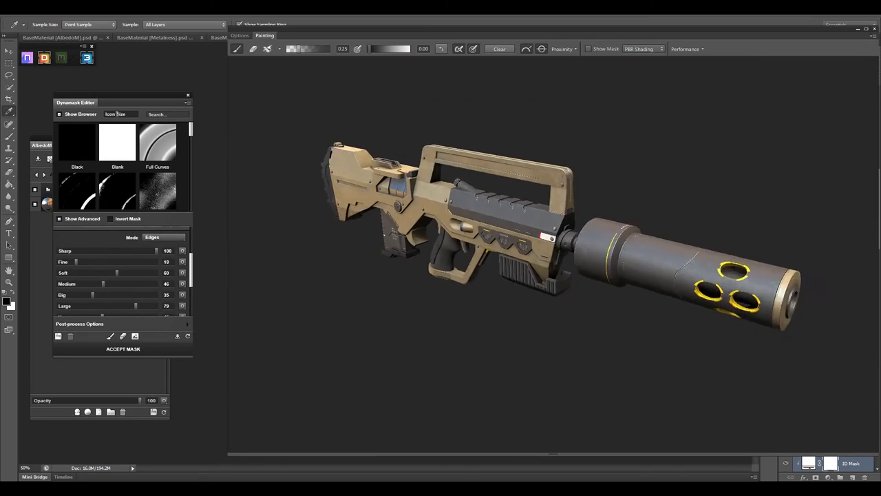
# - Lower the curvature strength and set the curvature mode to Edges after trying Dual
pyautogui.moveTo(192, 272); pyautogui.dragTo(191, 248)
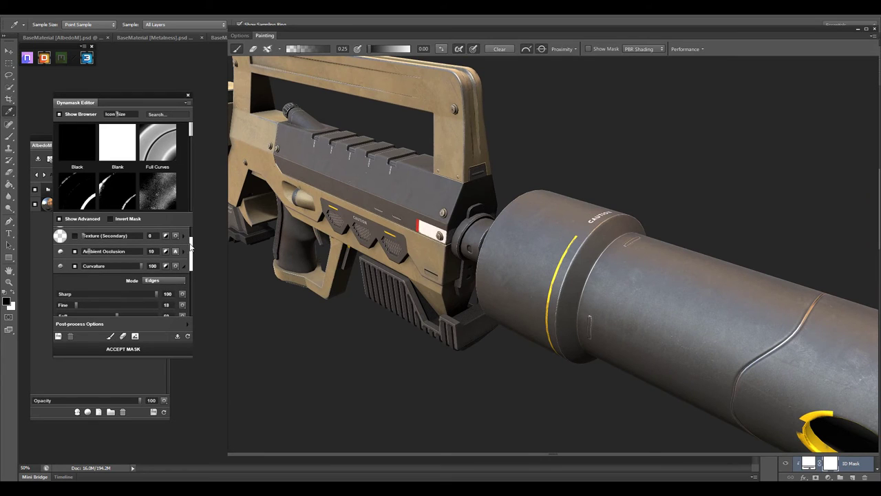
pyautogui.moveTo(123, 267); pyautogui.dragTo(123, 267)
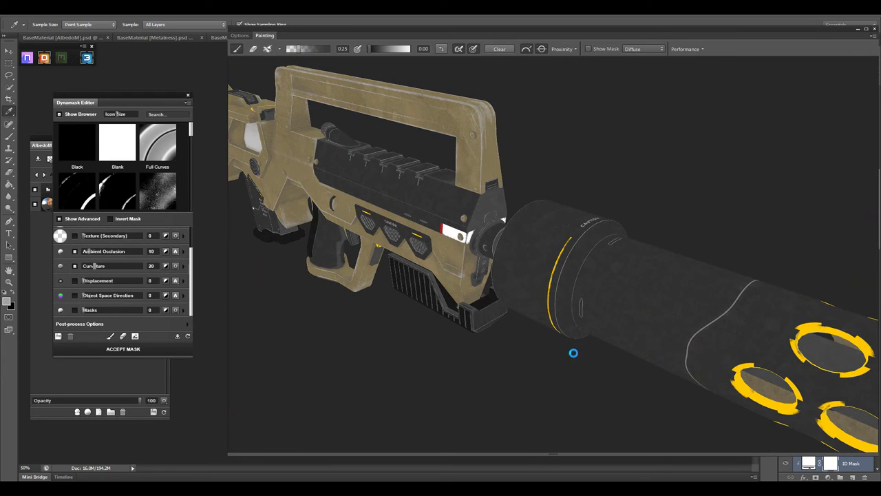
pyautogui.scroll(-3, 572, 352)
pyautogui.scroll(6, 578, 324)
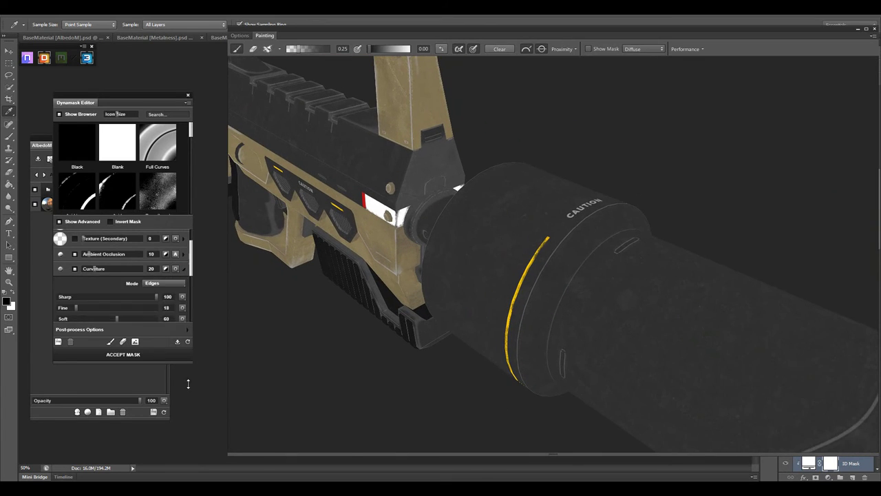
pyautogui.scroll(-2, 191, 318)
pyautogui.click(165, 283)
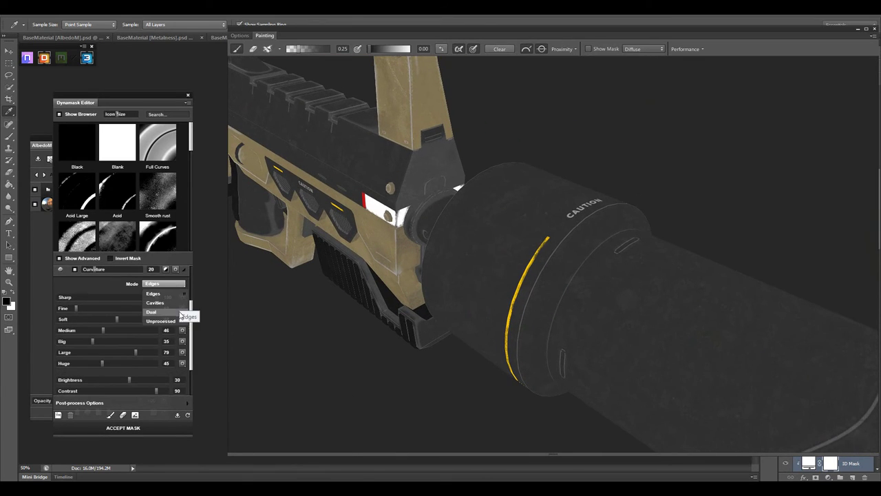
pyautogui.click(165, 315)
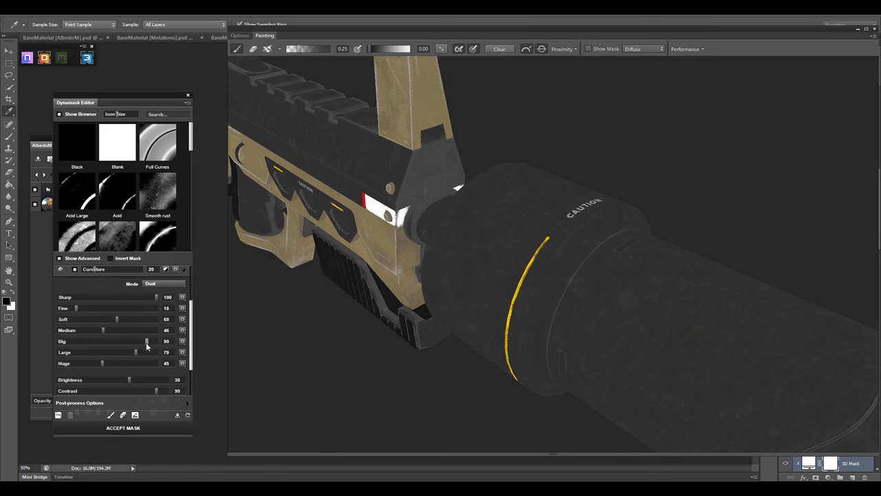
pyautogui.click(165, 283)
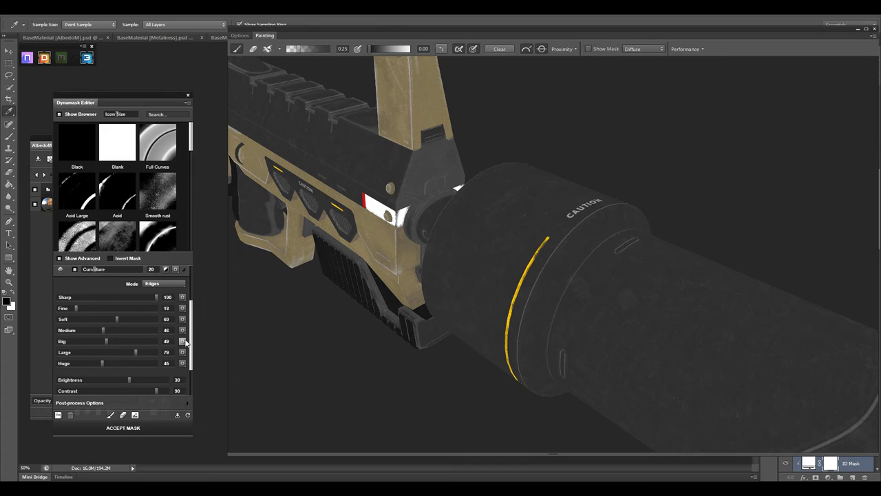
# - Pick blend modes for the big and large edge bands and adjust huge edge contribution
pyautogui.click(184, 342)
pyautogui.click(227, 296)
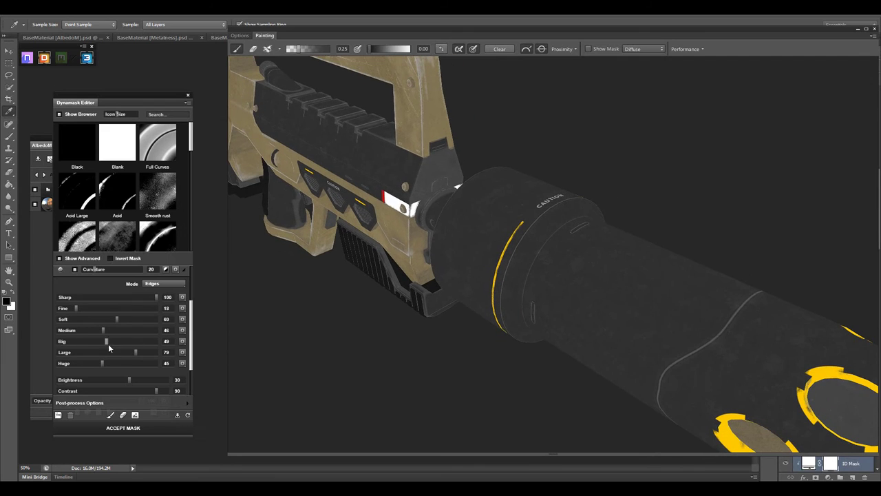
pyautogui.click(183, 352)
pyautogui.click(223, 295)
pyautogui.moveTo(147, 362); pyautogui.dragTo(140, 363)
# - Try several blend modes for the huge edges and apply a new one
pyautogui.click(182, 363)
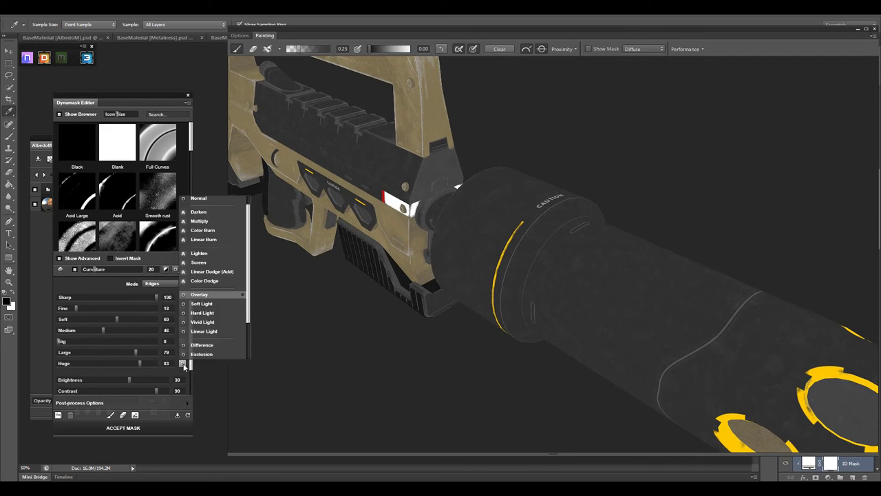
pyautogui.click(200, 209)
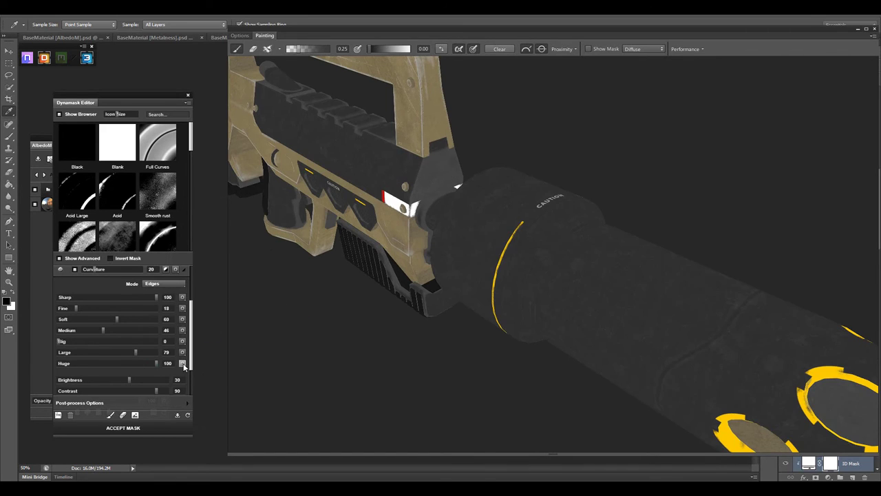
pyautogui.click(182, 363)
pyautogui.click(207, 274)
pyautogui.click(181, 363)
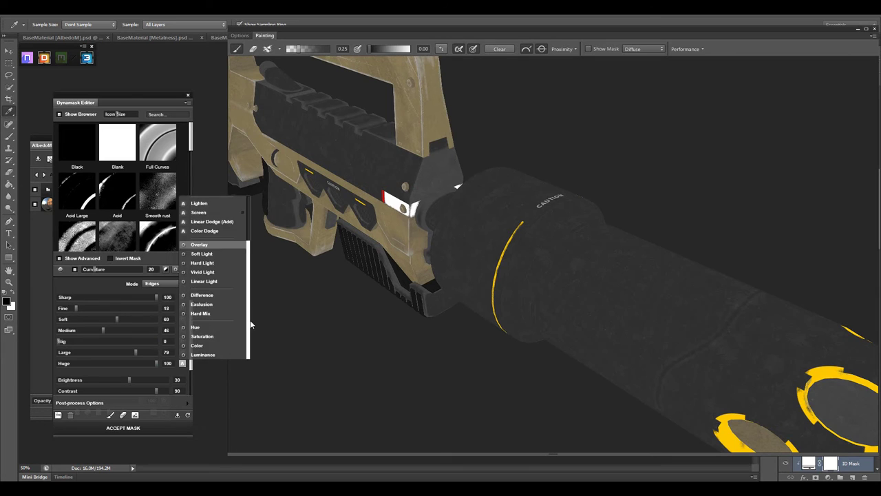
pyautogui.click(206, 206)
pyautogui.click(181, 363)
pyautogui.scroll(-2, 227, 296)
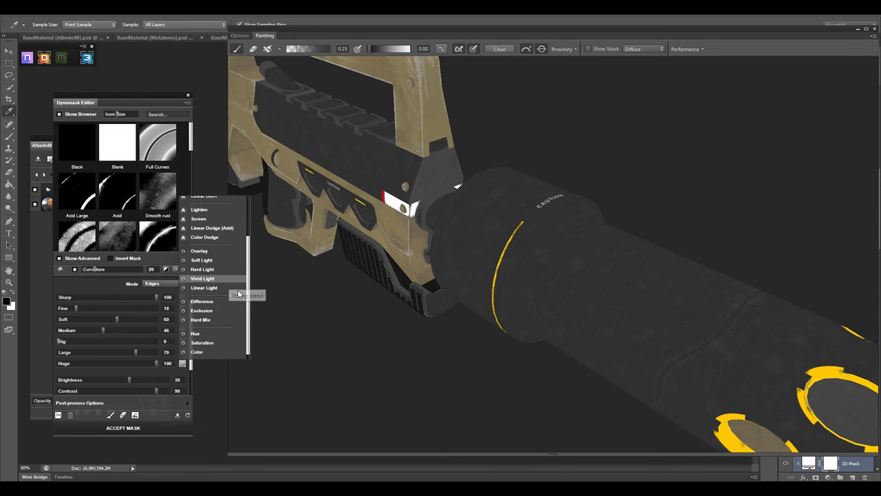
pyautogui.click(196, 331)
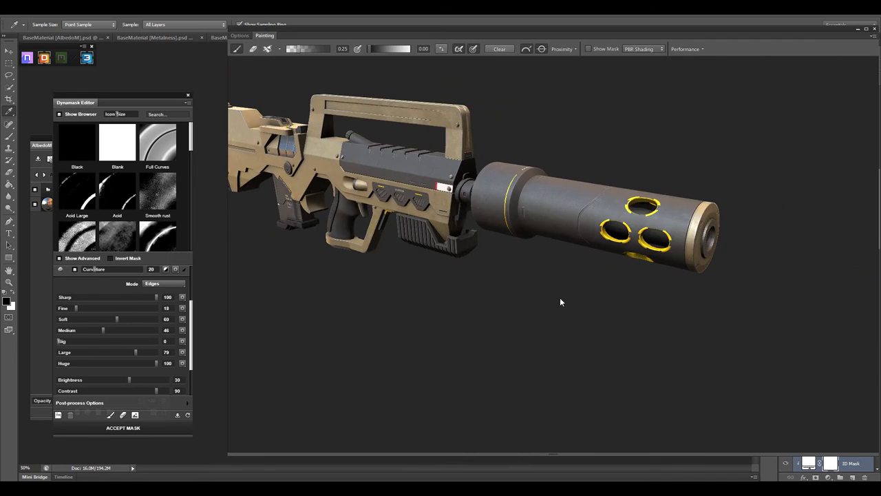
# - Accept the edge mask, set Scratched Painted Metal 06 metalness opacity to 75, and enter Black Rubber
pyautogui.scroll(2, 190, 308)
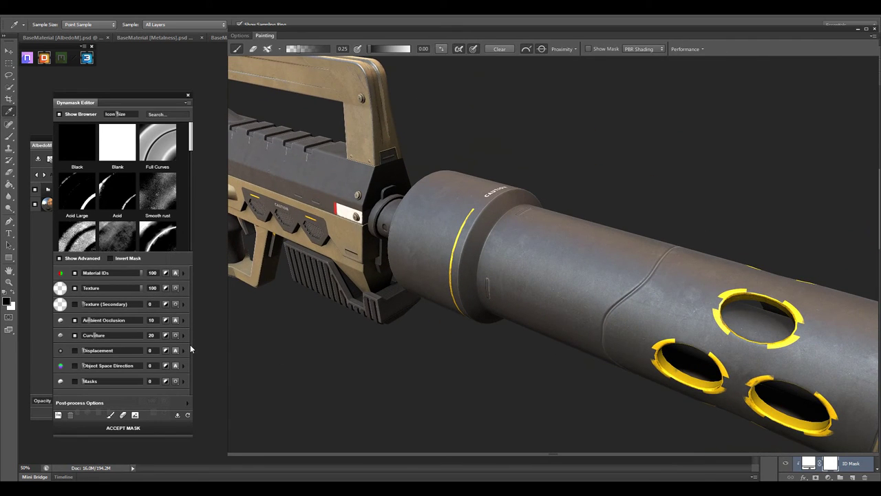
pyautogui.click(146, 429)
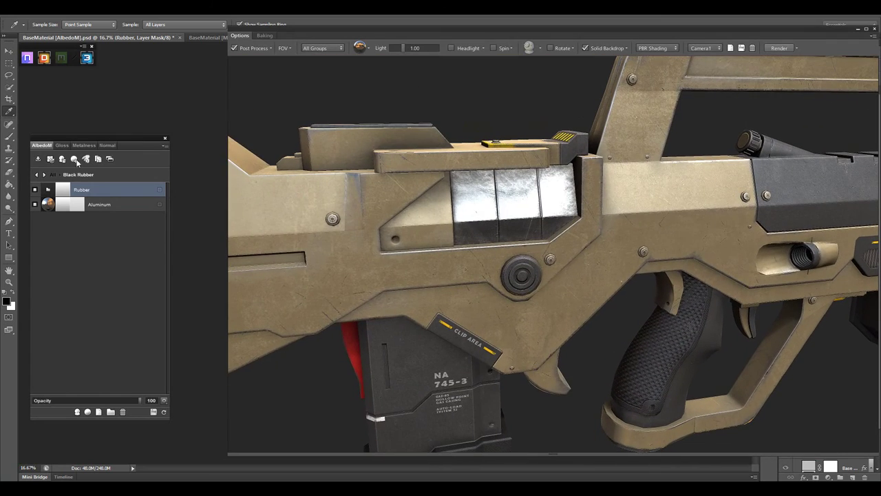
pyautogui.click(84, 146)
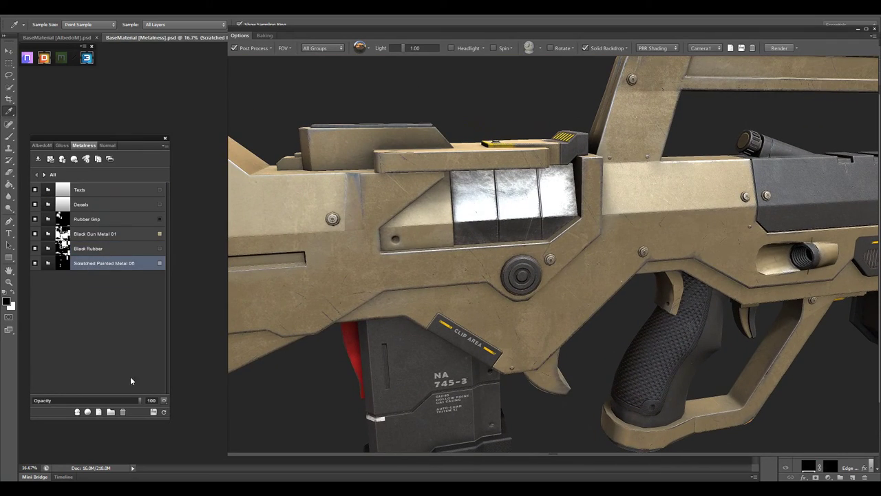
pyautogui.moveTo(114, 401); pyautogui.dragTo(92, 401)
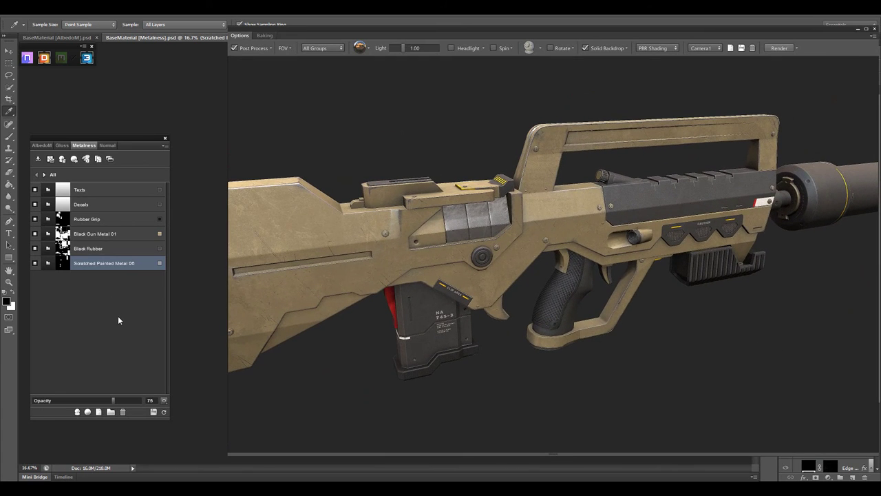
pyautogui.click(62, 146)
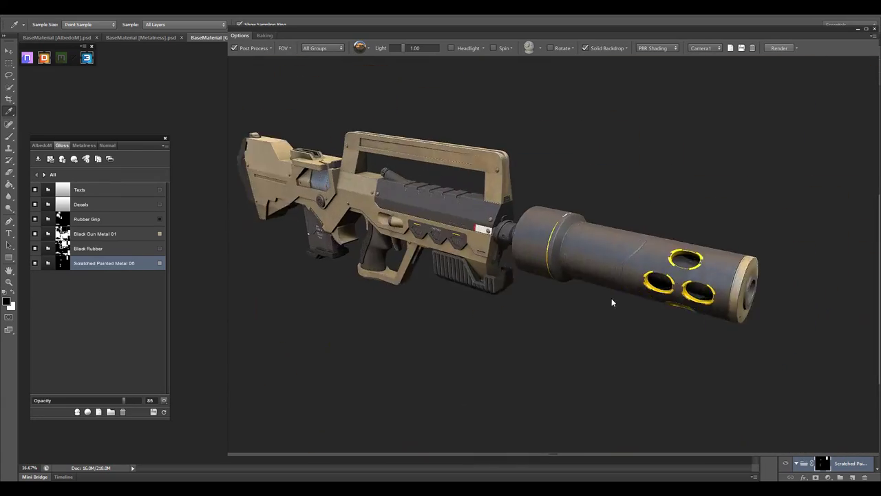
pyautogui.click(50, 249)
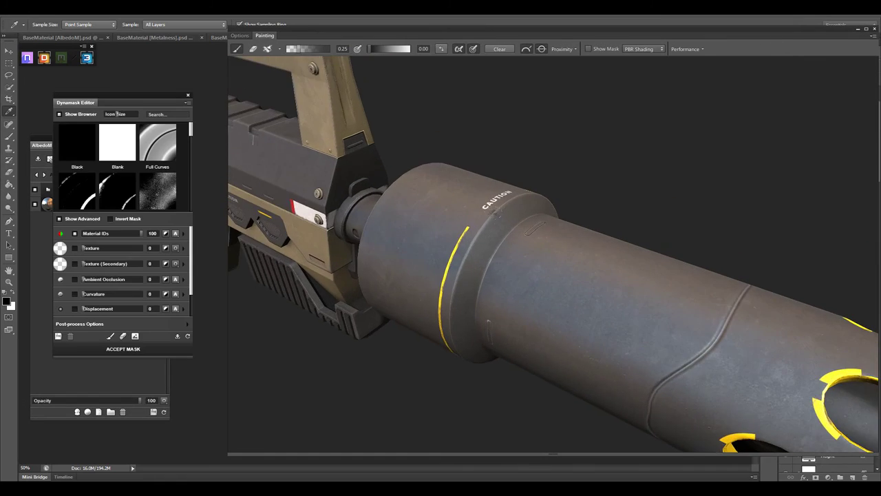
# - Set the 3DO brush to a plain round tip with size 50 and opacity 0.05
pyautogui.click(280, 48)
pyautogui.click(458, 66)
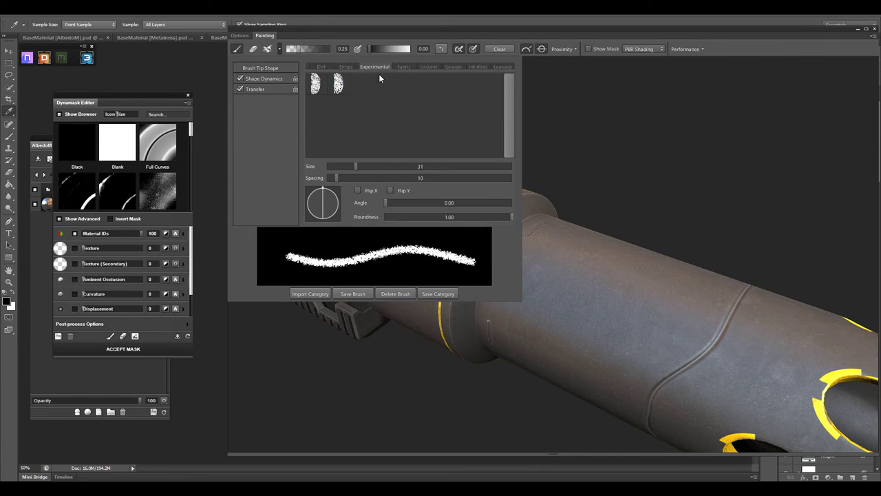
pyautogui.click(417, 68)
pyautogui.click(453, 68)
pyautogui.click(353, 66)
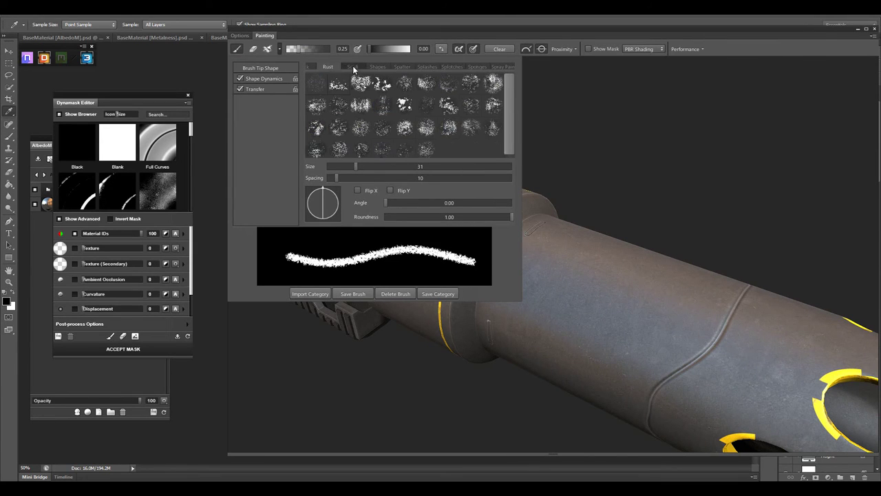
pyautogui.click(323, 68)
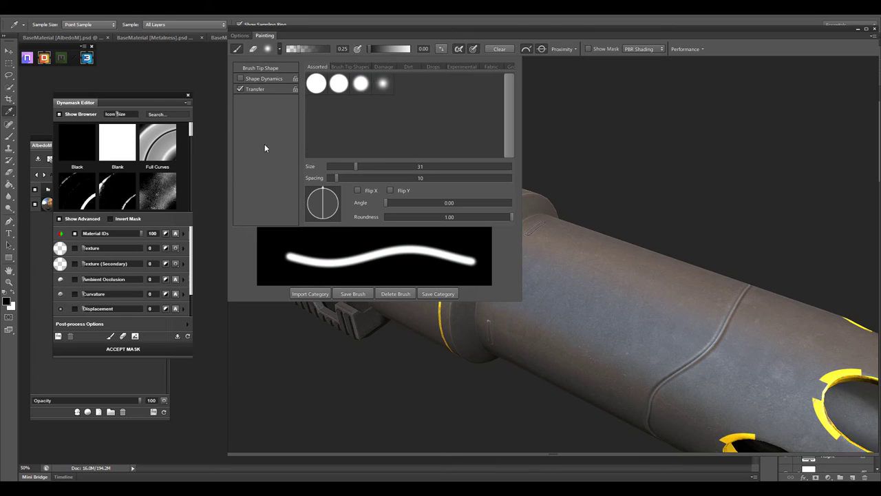
pyautogui.moveTo(370, 179); pyautogui.dragTo(371, 178)
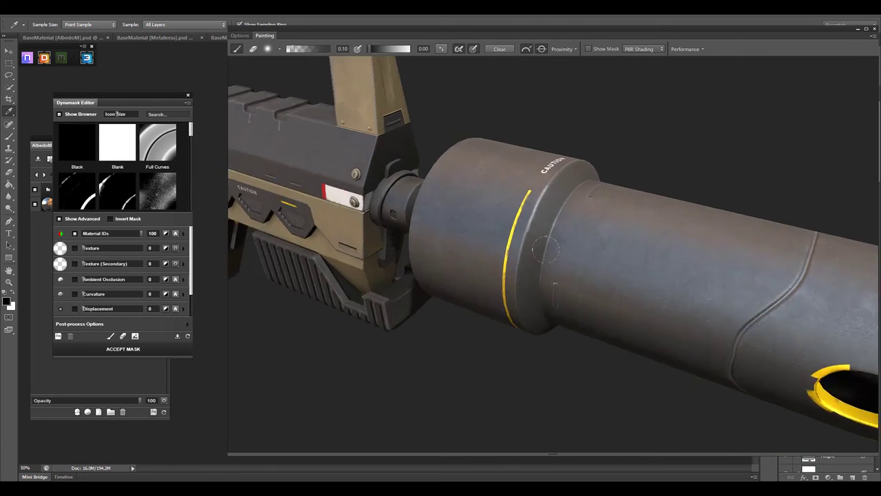
pyautogui.moveTo(479, 255); pyautogui.dragTo(385, 227)
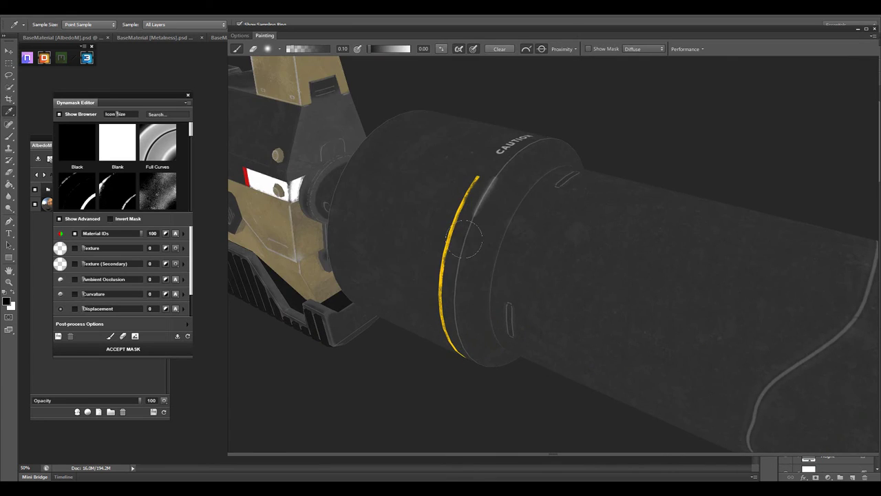
pyautogui.click(372, 166)
pyautogui.click(290, 51)
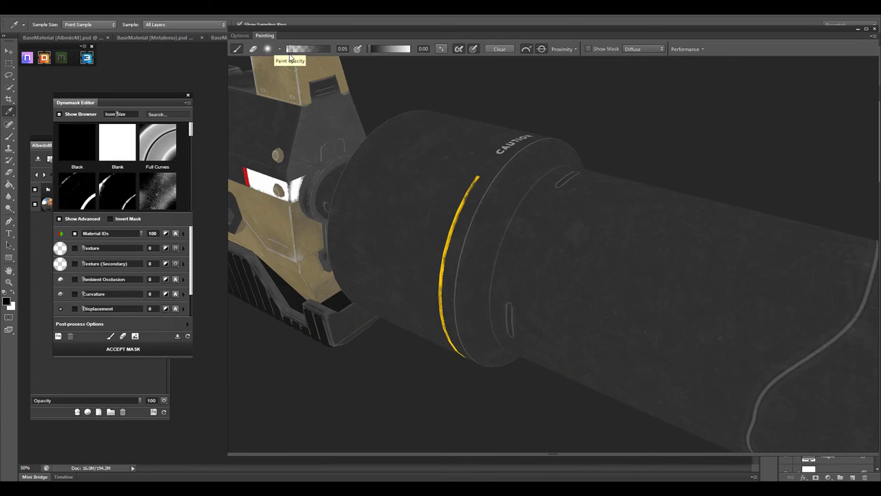
# - Paint faint wear around the barrel end cap rim and suppressor, checking it from the muzzle side
pyautogui.moveTo(502, 168); pyautogui.dragTo(475, 204)
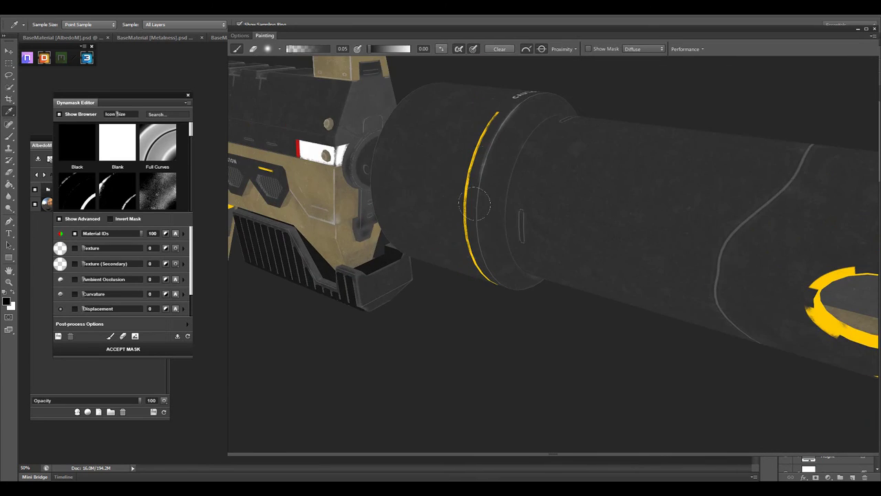
pyautogui.scroll(5, 550, 244)
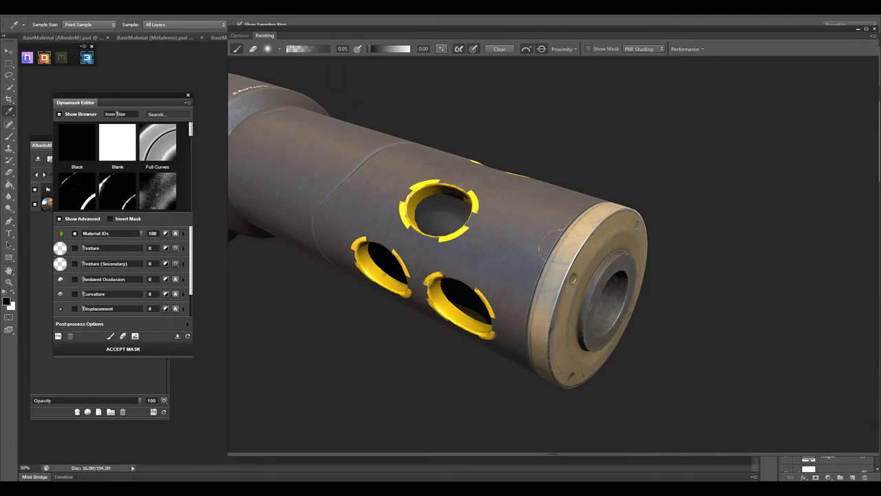
pyautogui.moveTo(571, 215)
pyautogui.mouseDown()
pyautogui.moveTo(507, 232)
pyautogui.moveTo(490, 156)
pyautogui.mouseUp()
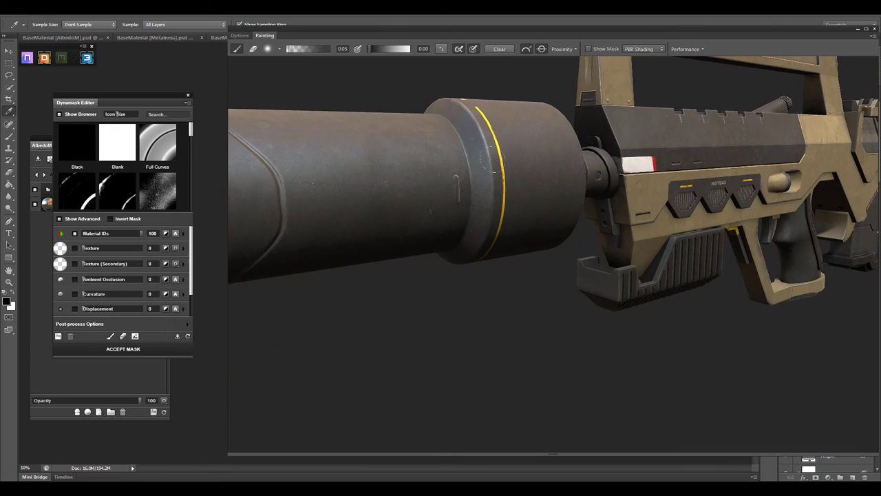
pyautogui.moveTo(489, 213); pyautogui.dragTo(491, 111)
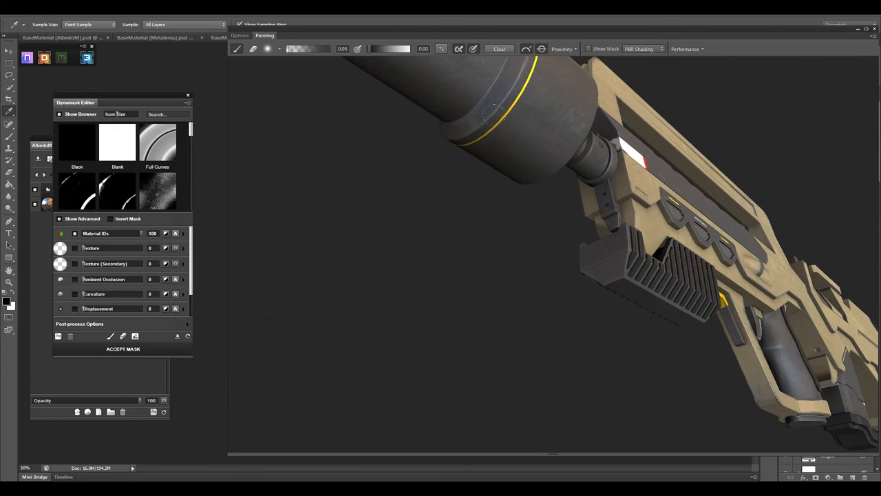
pyautogui.moveTo(459, 143)
pyautogui.mouseDown()
pyautogui.moveTo(456, 169)
pyautogui.moveTo(470, 190)
pyautogui.mouseUp()
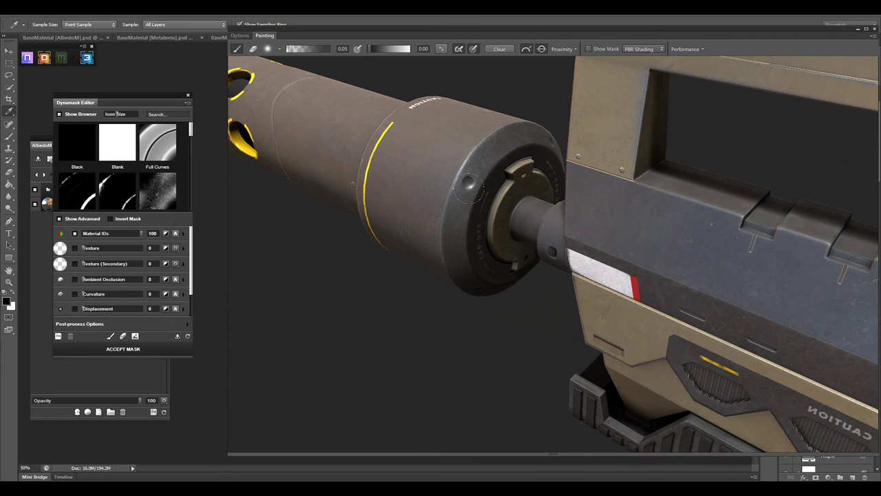
pyautogui.moveTo(504, 150)
pyautogui.mouseDown()
pyautogui.moveTo(454, 144)
pyautogui.moveTo(486, 196)
pyautogui.moveTo(474, 211)
pyautogui.moveTo(449, 186)
pyautogui.moveTo(446, 168)
pyautogui.moveTo(471, 225)
pyautogui.mouseUp()
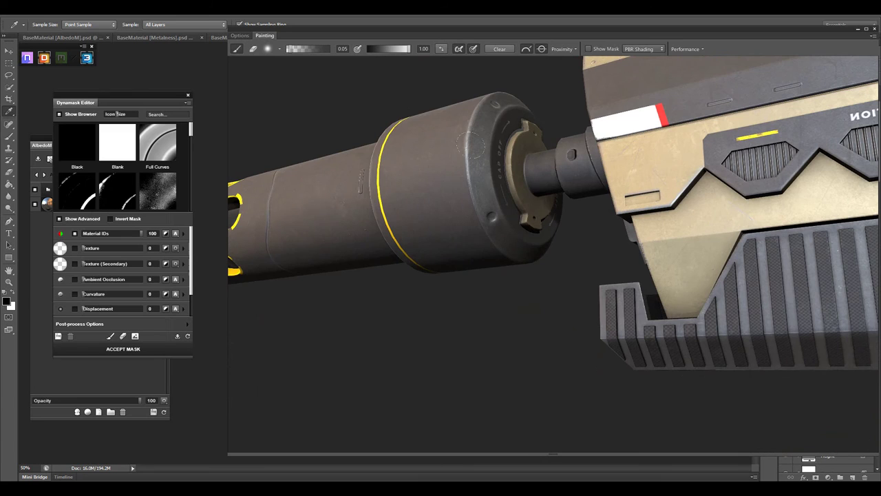
pyautogui.moveTo(472, 145); pyautogui.dragTo(300, 60)
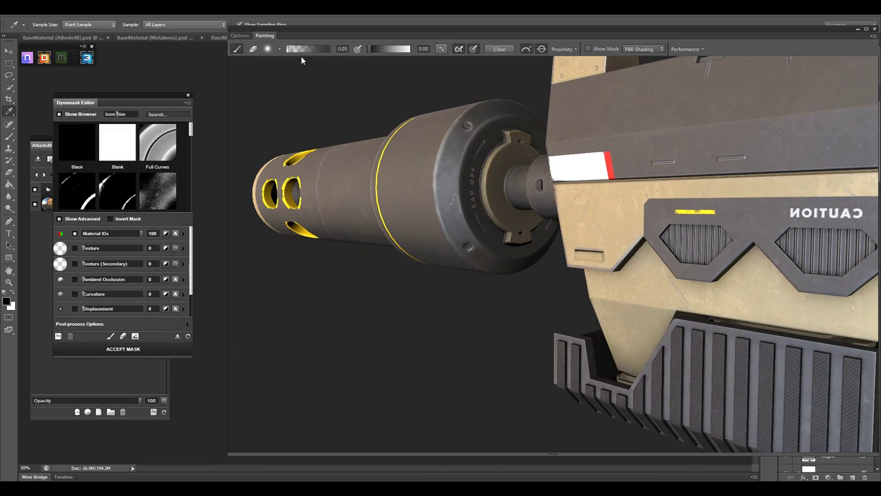
# - Lower the round brush's strength further and switch the preview to Diffuse shading
pyautogui.click(270, 51)
pyautogui.moveTo(392, 178); pyautogui.dragTo(402, 167)
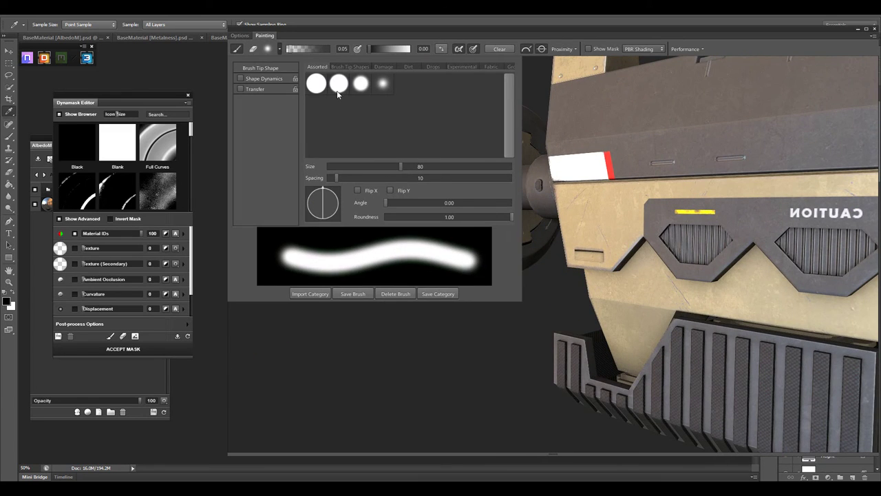
pyautogui.click(268, 49)
pyautogui.press('2')
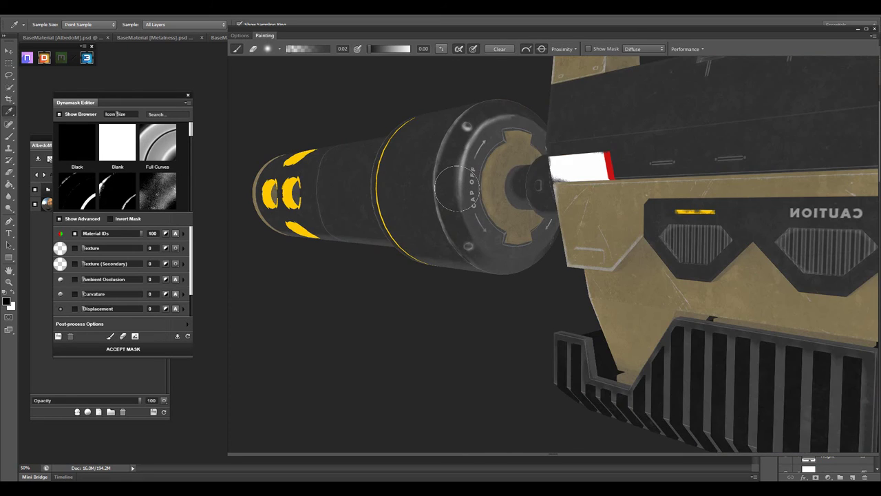
# - Inspect the barrel's wear, its yellow-ringed holes and CAUTION collar, ending close on the top rail
pyautogui.moveTo(454, 186)
pyautogui.mouseDown()
pyautogui.moveTo(597, 258)
pyautogui.moveTo(508, 160)
pyautogui.mouseUp()
pyautogui.moveTo(551, 234)
pyautogui.mouseDown()
pyautogui.moveTo(544, 206)
pyautogui.moveTo(535, 268)
pyautogui.moveTo(556, 187)
pyautogui.moveTo(506, 212)
pyautogui.moveTo(474, 254)
pyautogui.mouseUp()
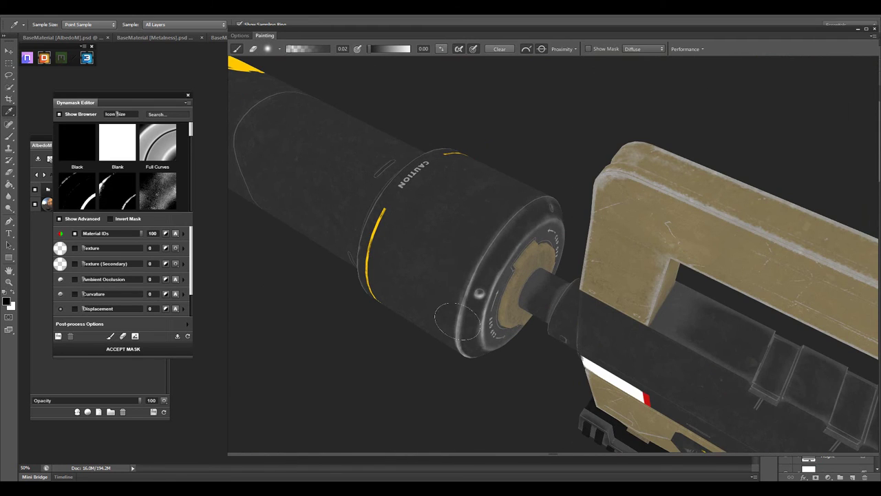
pyautogui.moveTo(456, 319)
pyautogui.mouseDown()
pyautogui.moveTo(653, 269)
pyautogui.moveTo(561, 180)
pyautogui.mouseUp()
pyautogui.moveTo(583, 218)
pyautogui.mouseDown()
pyautogui.moveTo(594, 279)
pyautogui.moveTo(578, 213)
pyautogui.moveTo(556, 194)
pyautogui.moveTo(576, 173)
pyautogui.moveTo(506, 245)
pyautogui.mouseUp()
pyautogui.moveTo(456, 308)
pyautogui.mouseDown()
pyautogui.moveTo(508, 255)
pyautogui.moveTo(493, 165)
pyautogui.moveTo(618, 231)
pyautogui.mouseUp()
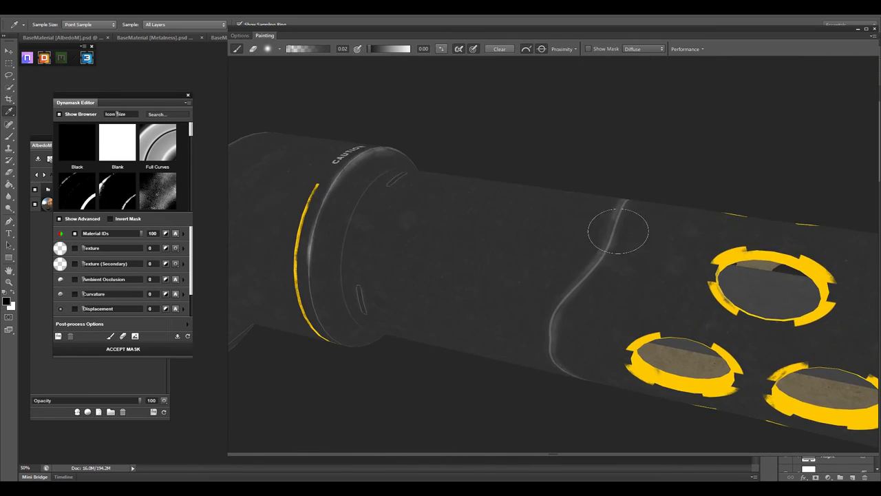
pyautogui.moveTo(566, 301)
pyautogui.mouseDown()
pyautogui.moveTo(548, 316)
pyautogui.moveTo(555, 182)
pyautogui.moveTo(661, 314)
pyautogui.moveTo(550, 309)
pyautogui.mouseUp()
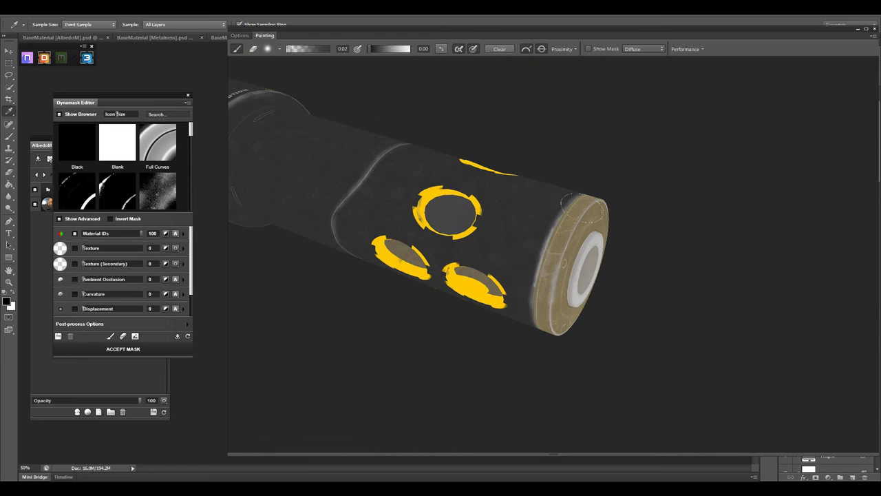
pyautogui.moveTo(583, 209)
pyautogui.mouseDown()
pyautogui.moveTo(482, 182)
pyautogui.moveTo(513, 226)
pyautogui.moveTo(599, 181)
pyautogui.moveTo(488, 122)
pyautogui.mouseUp()
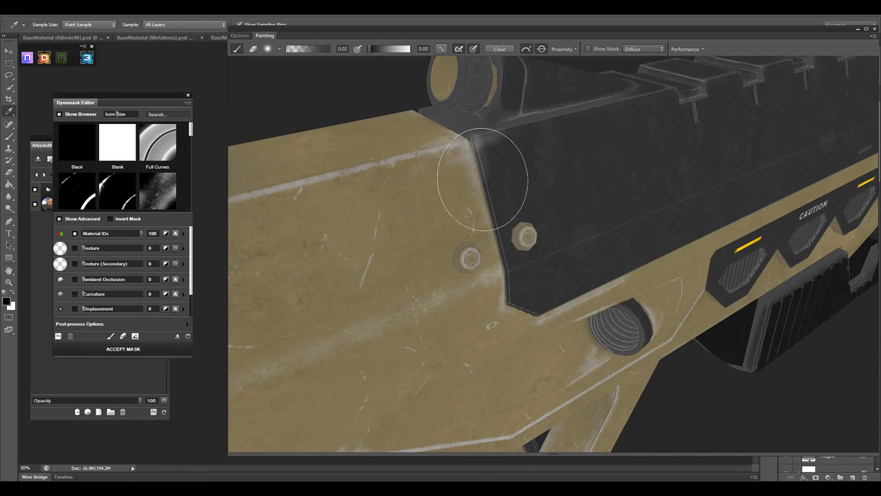
# - Inspect the wear on the CAUTION panel, receiver ribs, rear sight and top rail from several angles
pyautogui.moveTo(483, 179)
pyautogui.mouseDown()
pyautogui.moveTo(457, 103)
pyautogui.moveTo(810, 184)
pyautogui.mouseUp()
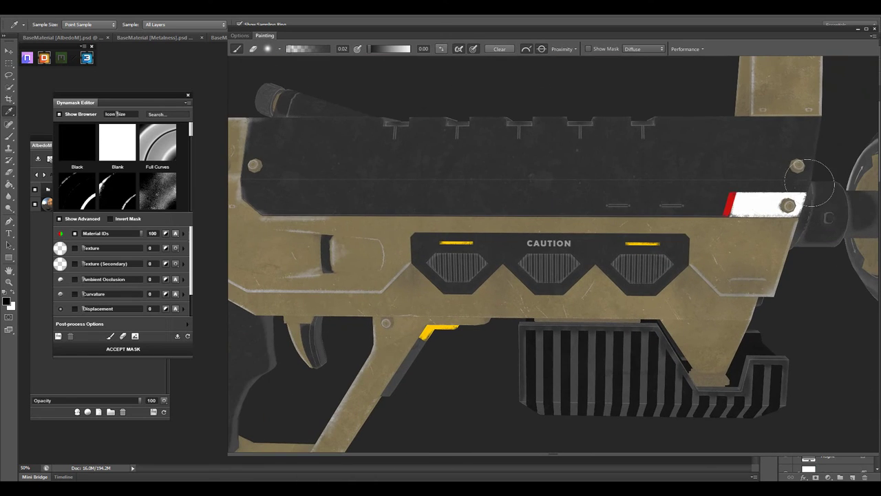
pyautogui.moveTo(493, 177)
pyautogui.mouseDown()
pyautogui.moveTo(550, 190)
pyautogui.moveTo(577, 124)
pyautogui.mouseUp()
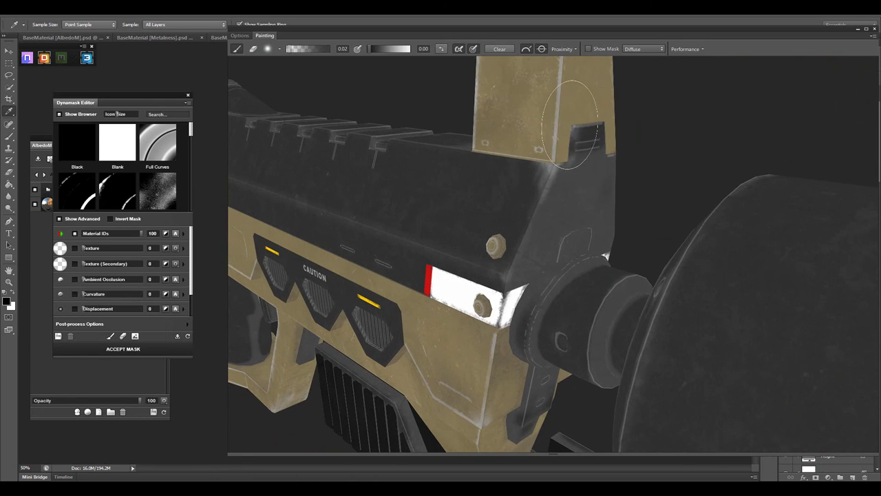
pyautogui.moveTo(531, 212); pyautogui.dragTo(593, 275)
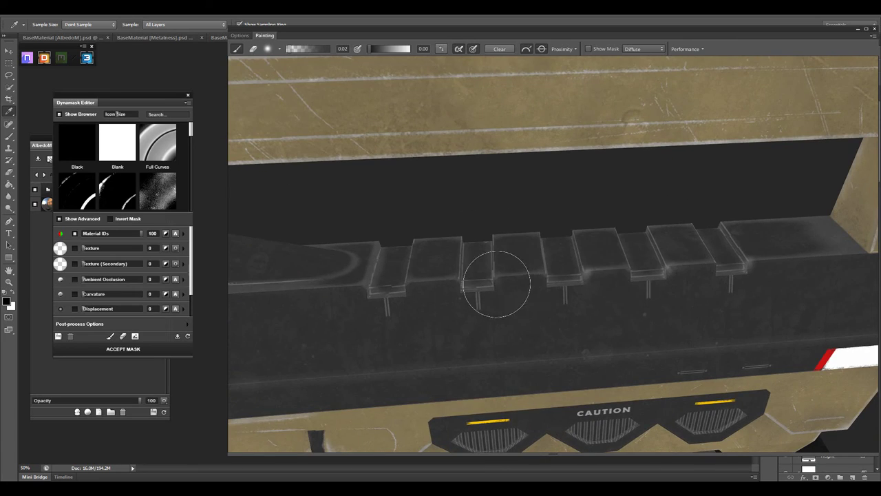
pyautogui.moveTo(496, 283)
pyautogui.mouseDown()
pyautogui.moveTo(535, 275)
pyautogui.moveTo(428, 222)
pyautogui.mouseUp()
pyautogui.moveTo(554, 289)
pyautogui.mouseDown()
pyautogui.moveTo(393, 197)
pyautogui.moveTo(490, 227)
pyautogui.mouseUp()
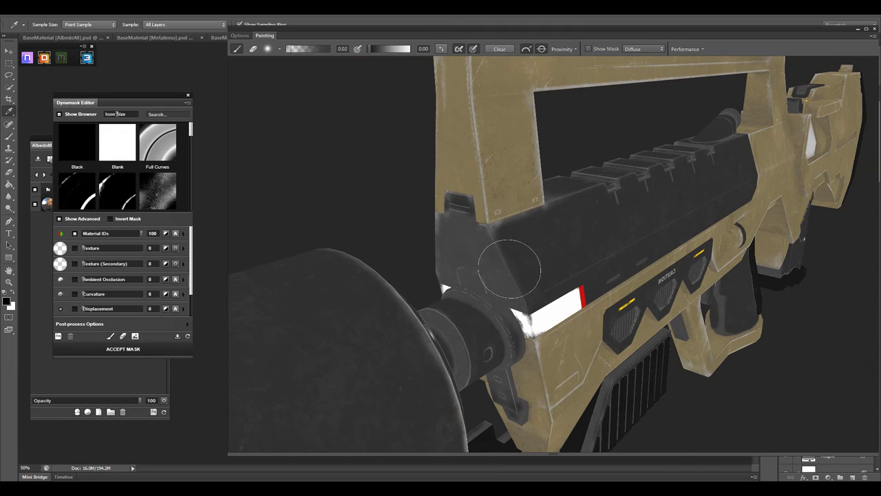
pyautogui.moveTo(510, 268)
pyautogui.mouseDown()
pyautogui.moveTo(507, 248)
pyautogui.moveTo(629, 276)
pyautogui.moveTo(765, 240)
pyautogui.moveTo(805, 199)
pyautogui.moveTo(518, 252)
pyautogui.moveTo(628, 268)
pyautogui.moveTo(626, 279)
pyautogui.moveTo(626, 262)
pyautogui.moveTo(526, 235)
pyautogui.moveTo(576, 243)
pyautogui.mouseUp()
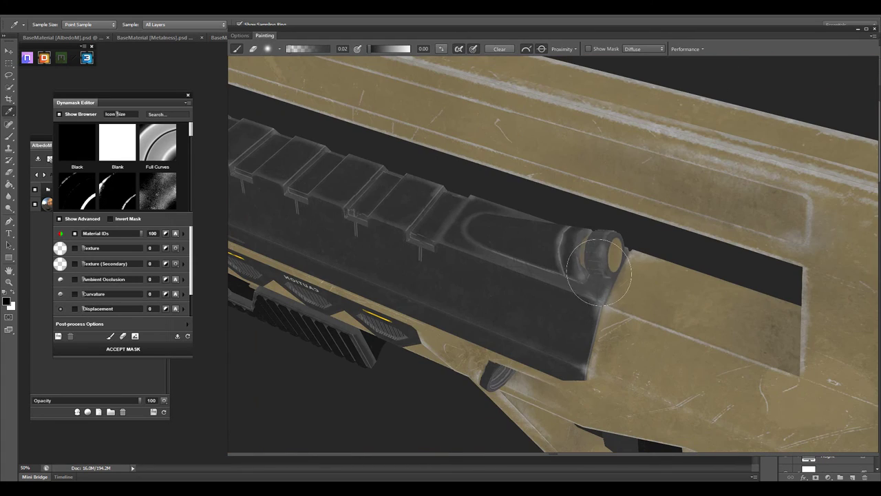
pyautogui.moveTo(599, 272)
pyautogui.mouseDown()
pyautogui.moveTo(576, 259)
pyautogui.moveTo(590, 173)
pyautogui.mouseUp()
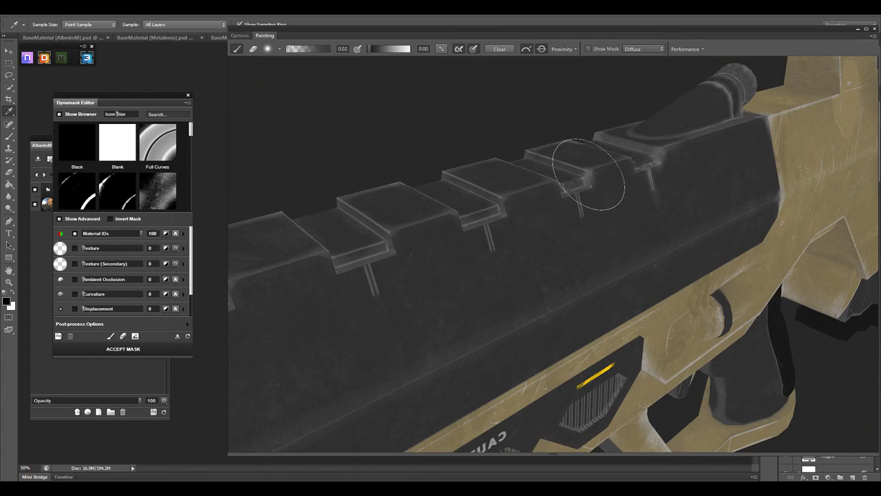
pyautogui.moveTo(580, 250)
pyautogui.mouseDown()
pyautogui.moveTo(556, 294)
pyautogui.moveTo(466, 204)
pyautogui.mouseUp()
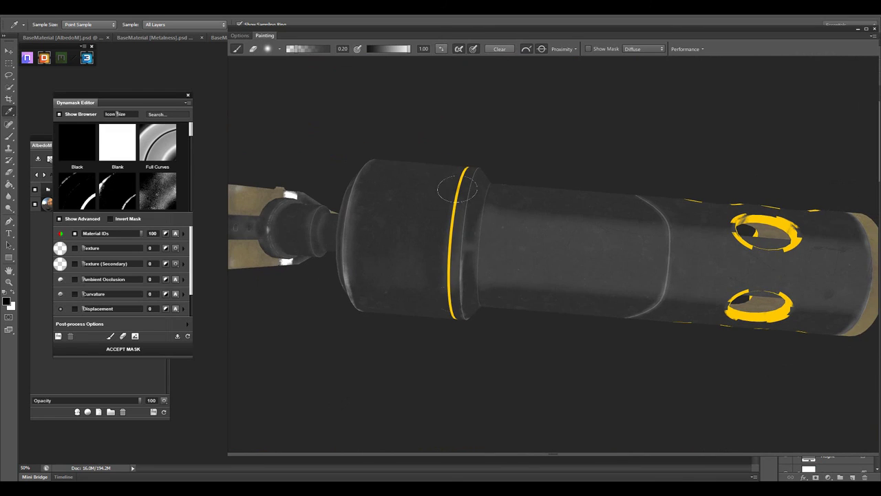
# - Paint darker wear strokes along the barrel and over its end
pyautogui.moveTo(501, 207); pyautogui.dragTo(528, 315)
pyautogui.moveTo(571, 234); pyautogui.dragTo(574, 283)
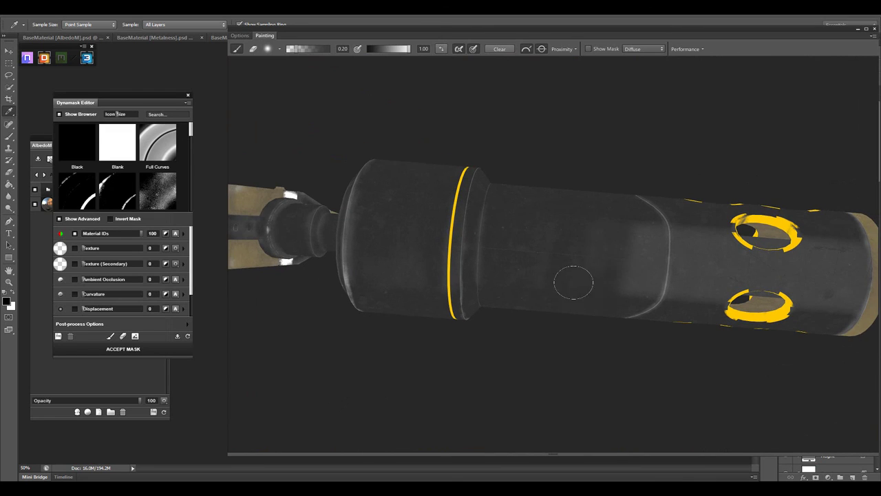
pyautogui.moveTo(364, 296)
pyautogui.mouseDown()
pyautogui.moveTo(541, 342)
pyautogui.moveTo(530, 221)
pyautogui.mouseUp()
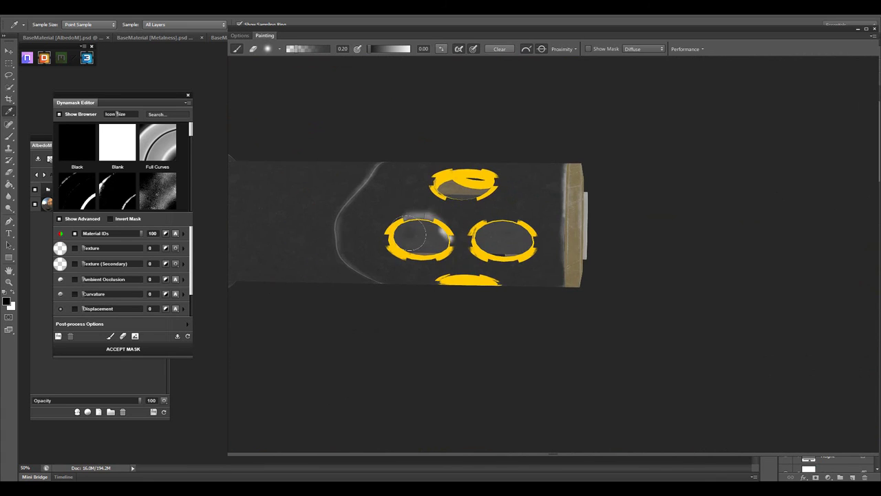
pyautogui.scroll(3, 531, 222)
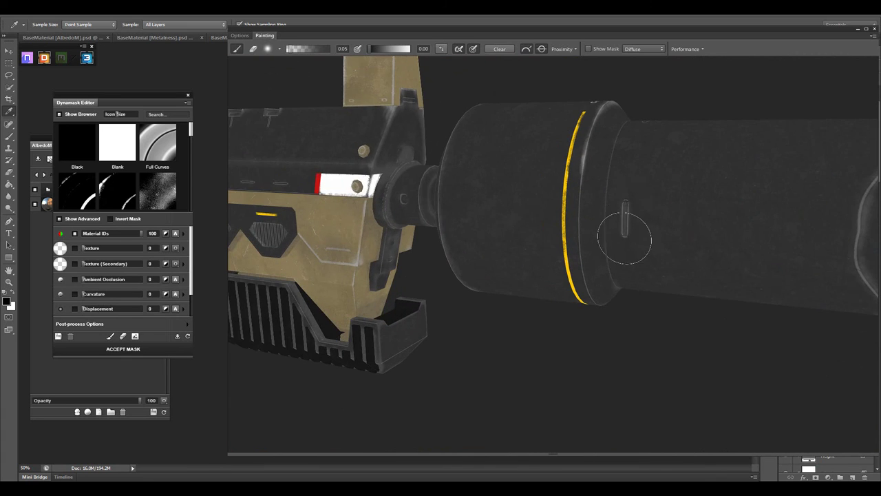
# - Inspect the grip and magazine edges, including CLIP AREA, the red part and PULL TO DETACH base
pyautogui.moveTo(624, 238)
pyautogui.mouseDown()
pyautogui.moveTo(673, 206)
pyautogui.moveTo(685, 241)
pyautogui.moveTo(530, 133)
pyautogui.mouseUp()
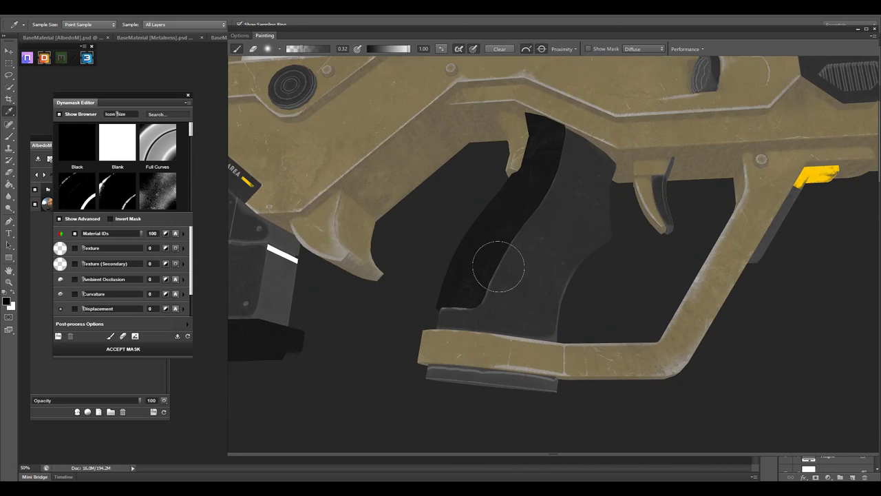
pyautogui.moveTo(553, 221)
pyautogui.mouseDown()
pyautogui.moveTo(503, 228)
pyautogui.moveTo(624, 178)
pyautogui.moveTo(458, 255)
pyautogui.mouseUp()
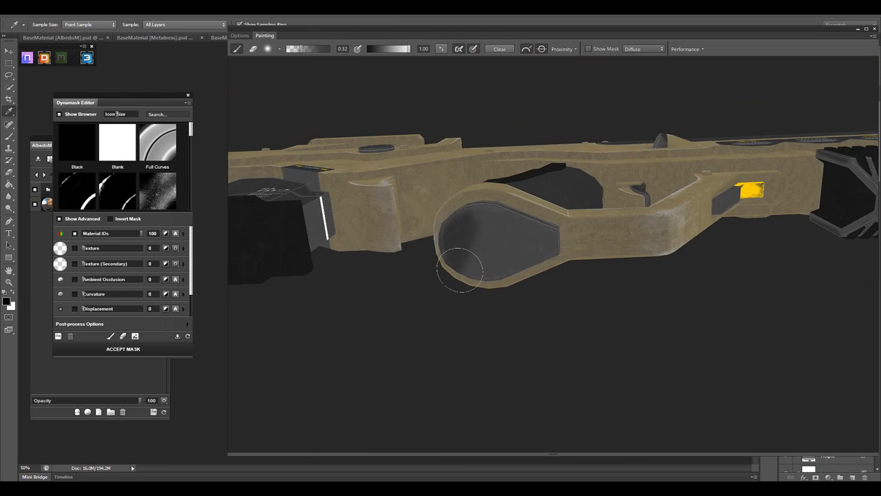
pyautogui.scroll(3, 489, 301)
pyautogui.moveTo(488, 301); pyautogui.dragTo(652, 337)
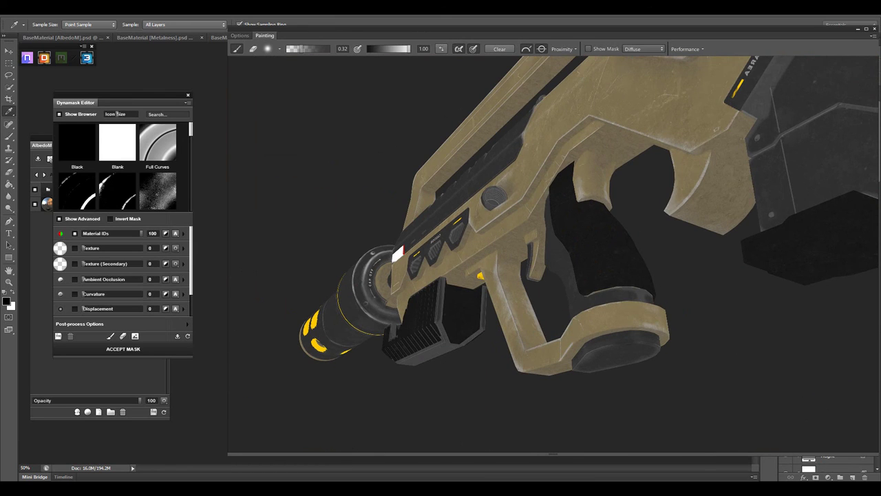
pyautogui.moveTo(665, 305); pyautogui.dragTo(673, 190)
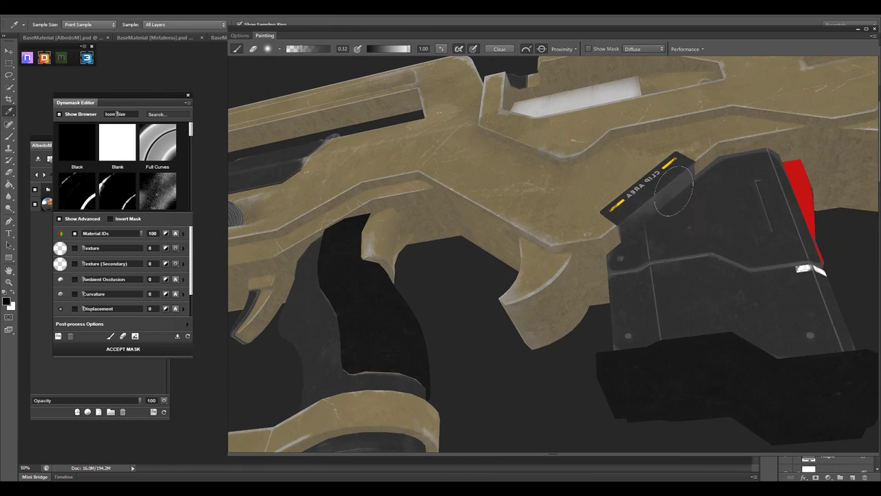
pyautogui.moveTo(740, 197)
pyautogui.mouseDown()
pyautogui.moveTo(593, 206)
pyautogui.moveTo(404, 158)
pyautogui.mouseUp()
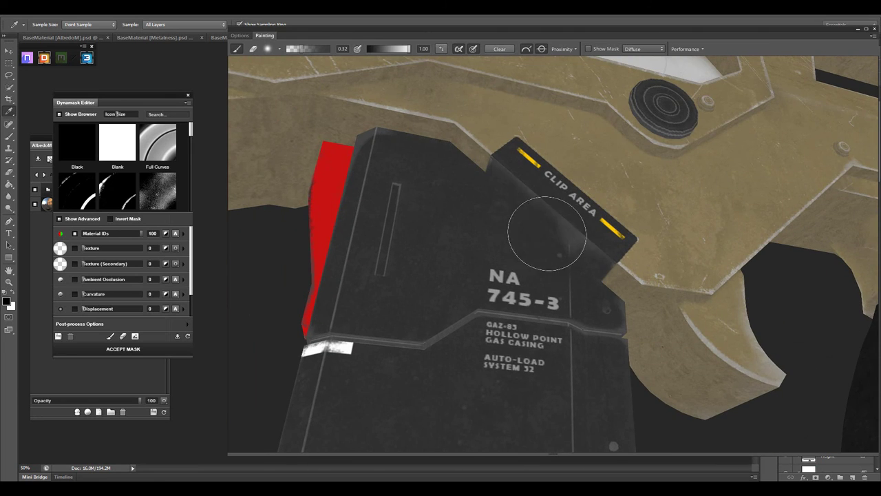
pyautogui.moveTo(550, 232)
pyautogui.mouseDown()
pyautogui.moveTo(475, 224)
pyautogui.moveTo(539, 96)
pyautogui.mouseUp()
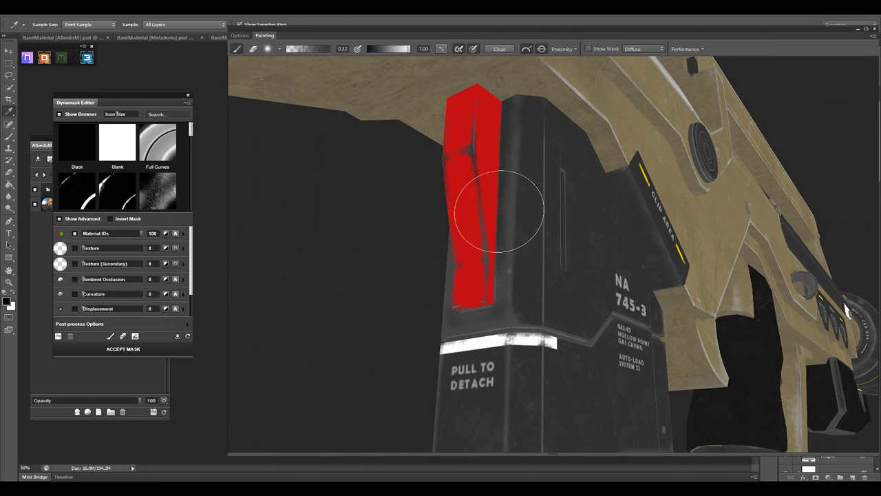
pyautogui.moveTo(472, 207)
pyautogui.mouseDown()
pyautogui.moveTo(665, 268)
pyautogui.moveTo(590, 108)
pyautogui.mouseUp()
pyautogui.moveTo(601, 290)
pyautogui.mouseDown()
pyautogui.moveTo(610, 276)
pyautogui.moveTo(573, 387)
pyautogui.moveTo(507, 315)
pyautogui.moveTo(541, 354)
pyautogui.moveTo(569, 279)
pyautogui.moveTo(600, 256)
pyautogui.moveTo(629, 344)
pyautogui.moveTo(492, 354)
pyautogui.moveTo(447, 252)
pyautogui.moveTo(295, 50)
pyautogui.mouseUp()
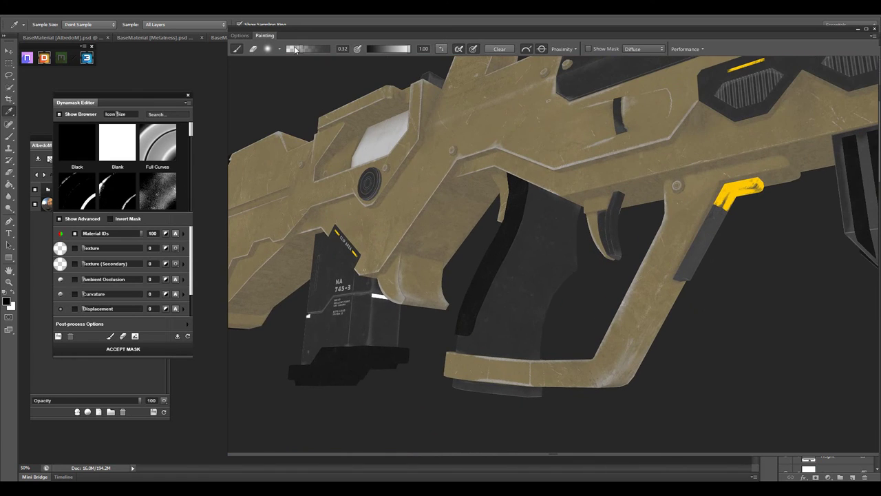
# - Paint an edge wear highlight on the grip and check it around the trigger
pyautogui.moveTo(571, 265)
pyautogui.mouseDown()
pyautogui.moveTo(560, 241)
pyautogui.moveTo(643, 291)
pyautogui.moveTo(534, 292)
pyautogui.moveTo(550, 260)
pyautogui.mouseUp()
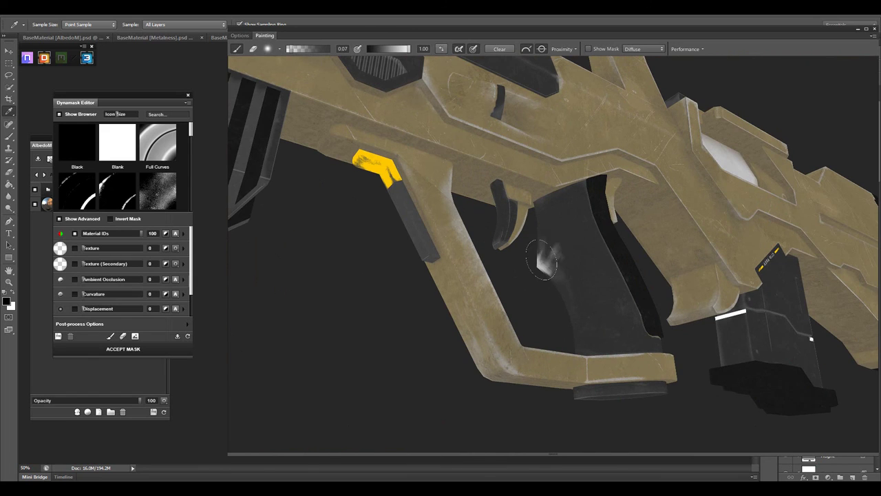
pyautogui.moveTo(542, 259); pyautogui.dragTo(529, 269)
pyautogui.moveTo(573, 303)
pyautogui.mouseDown()
pyautogui.moveTo(624, 310)
pyautogui.moveTo(455, 279)
pyautogui.moveTo(630, 177)
pyautogui.mouseUp()
pyautogui.moveTo(598, 233)
pyautogui.mouseDown()
pyautogui.moveTo(584, 280)
pyautogui.moveTo(429, 252)
pyautogui.moveTo(501, 251)
pyautogui.moveTo(482, 282)
pyautogui.moveTo(626, 289)
pyautogui.moveTo(602, 229)
pyautogui.mouseUp()
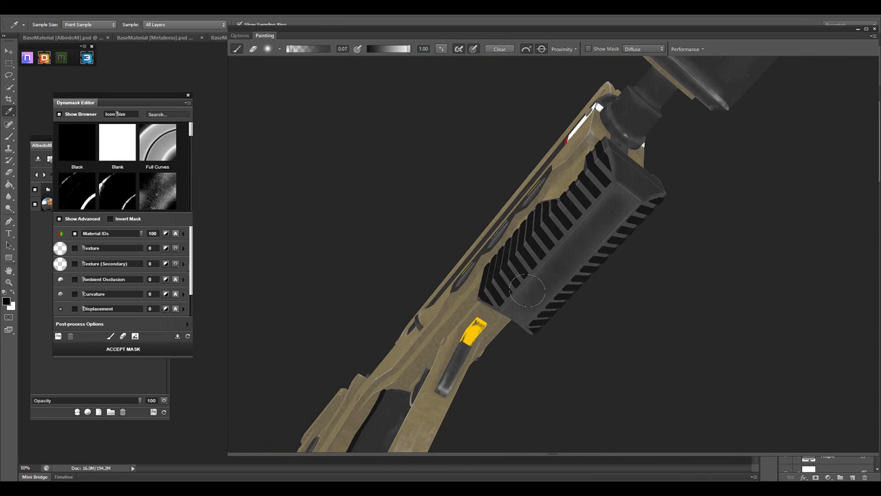
# - Look over the handguard slot, then zoom out to a broad side view of the rifle
pyautogui.moveTo(526, 291)
pyautogui.mouseDown()
pyautogui.moveTo(562, 332)
pyautogui.moveTo(510, 326)
pyautogui.moveTo(502, 296)
pyautogui.moveTo(467, 282)
pyautogui.mouseUp()
pyautogui.scroll(5, 510, 326)
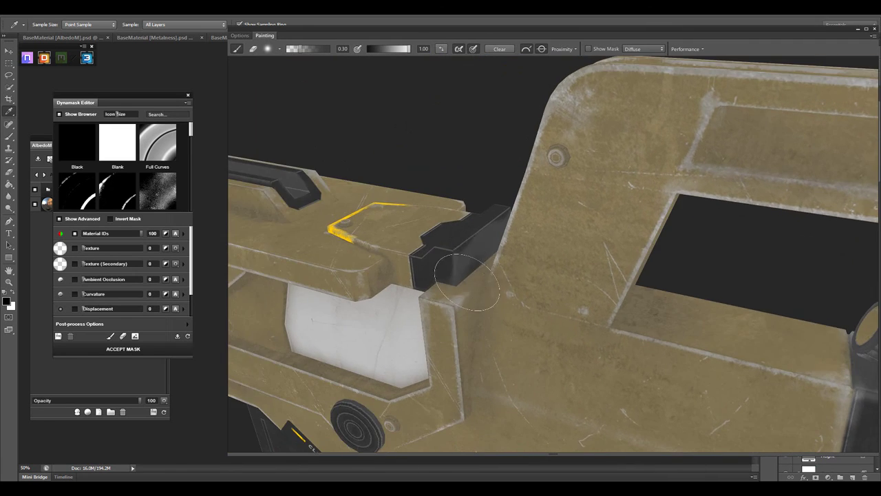
pyautogui.moveTo(484, 251)
pyautogui.mouseDown()
pyautogui.moveTo(521, 285)
pyautogui.moveTo(500, 283)
pyautogui.moveTo(495, 272)
pyautogui.moveTo(508, 296)
pyautogui.moveTo(557, 334)
pyautogui.moveTo(325, 228)
pyautogui.mouseUp()
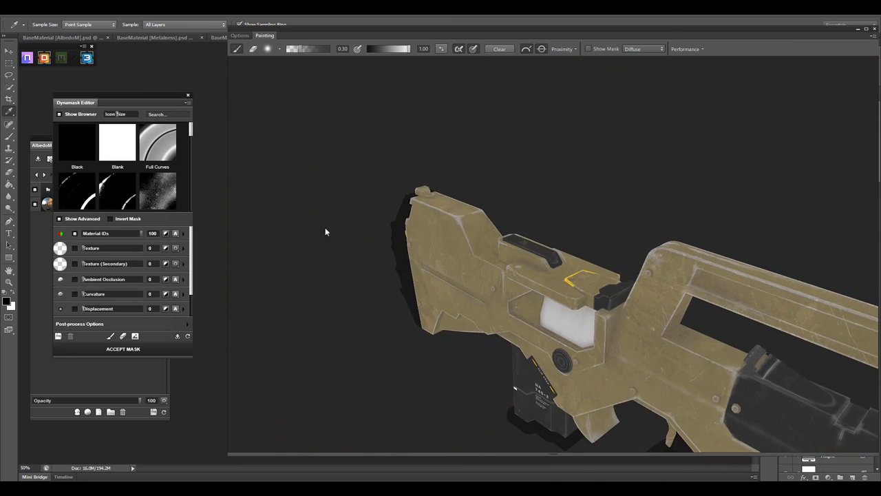
pyautogui.scroll(-3, 401, 263)
pyautogui.moveTo(618, 287)
pyautogui.mouseDown()
pyautogui.moveTo(647, 281)
pyautogui.moveTo(629, 290)
pyautogui.mouseUp()
# - Return to PBR shading, check the rifle from the side, and accept the edge wear mask
pyautogui.press('p')
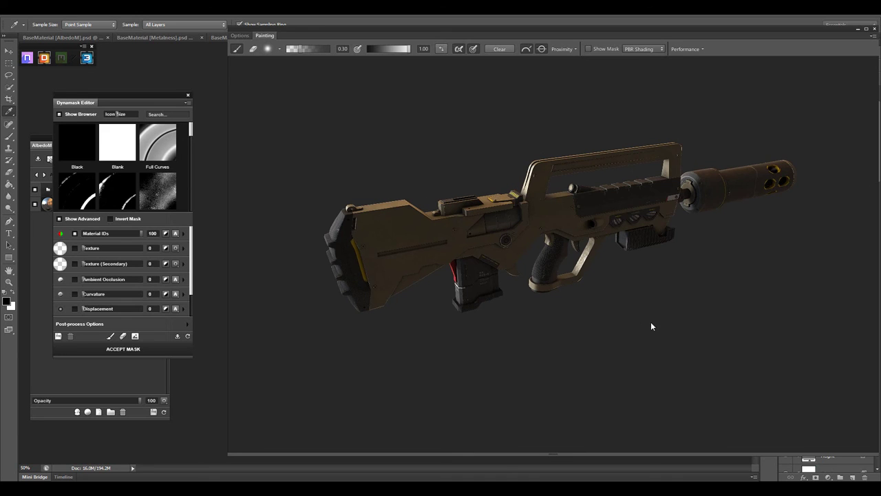
pyautogui.moveTo(667, 322)
pyautogui.mouseDown()
pyautogui.moveTo(542, 289)
pyautogui.moveTo(576, 309)
pyautogui.moveTo(563, 310)
pyautogui.moveTo(590, 314)
pyautogui.moveTo(581, 315)
pyautogui.moveTo(692, 310)
pyautogui.moveTo(675, 298)
pyautogui.moveTo(651, 305)
pyautogui.mouseUp()
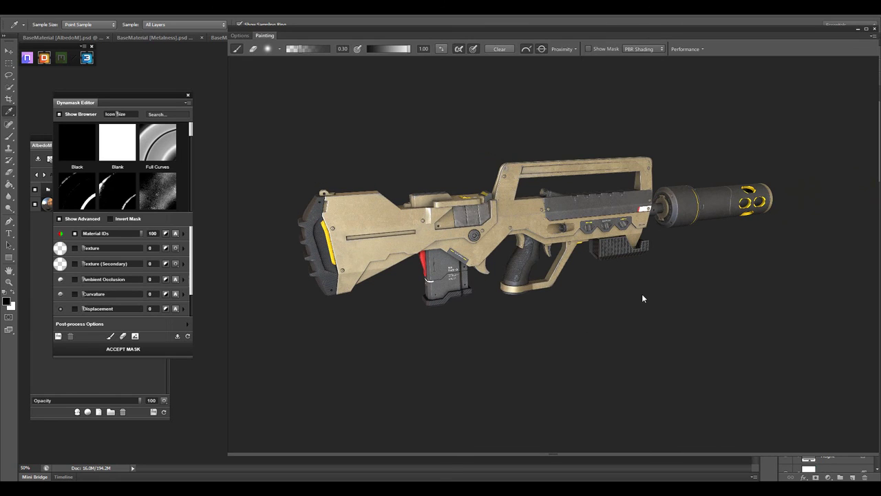
pyautogui.moveTo(642, 294); pyautogui.dragTo(648, 298)
pyautogui.click(137, 348)
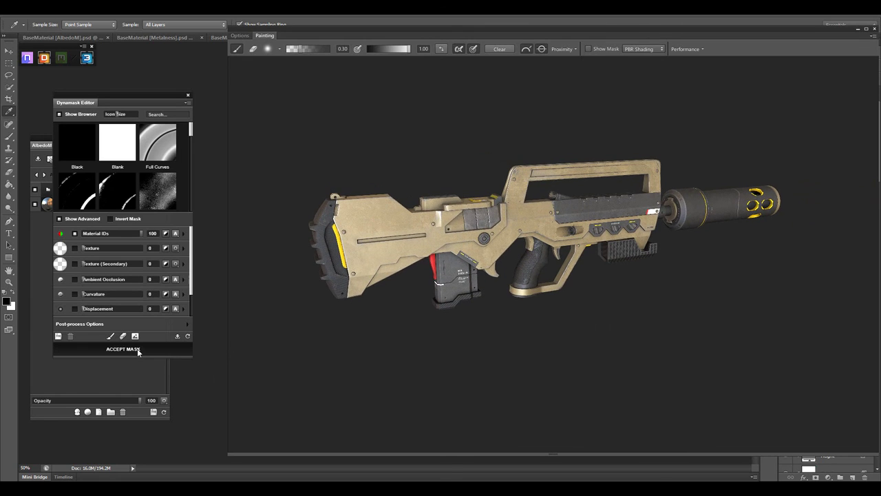